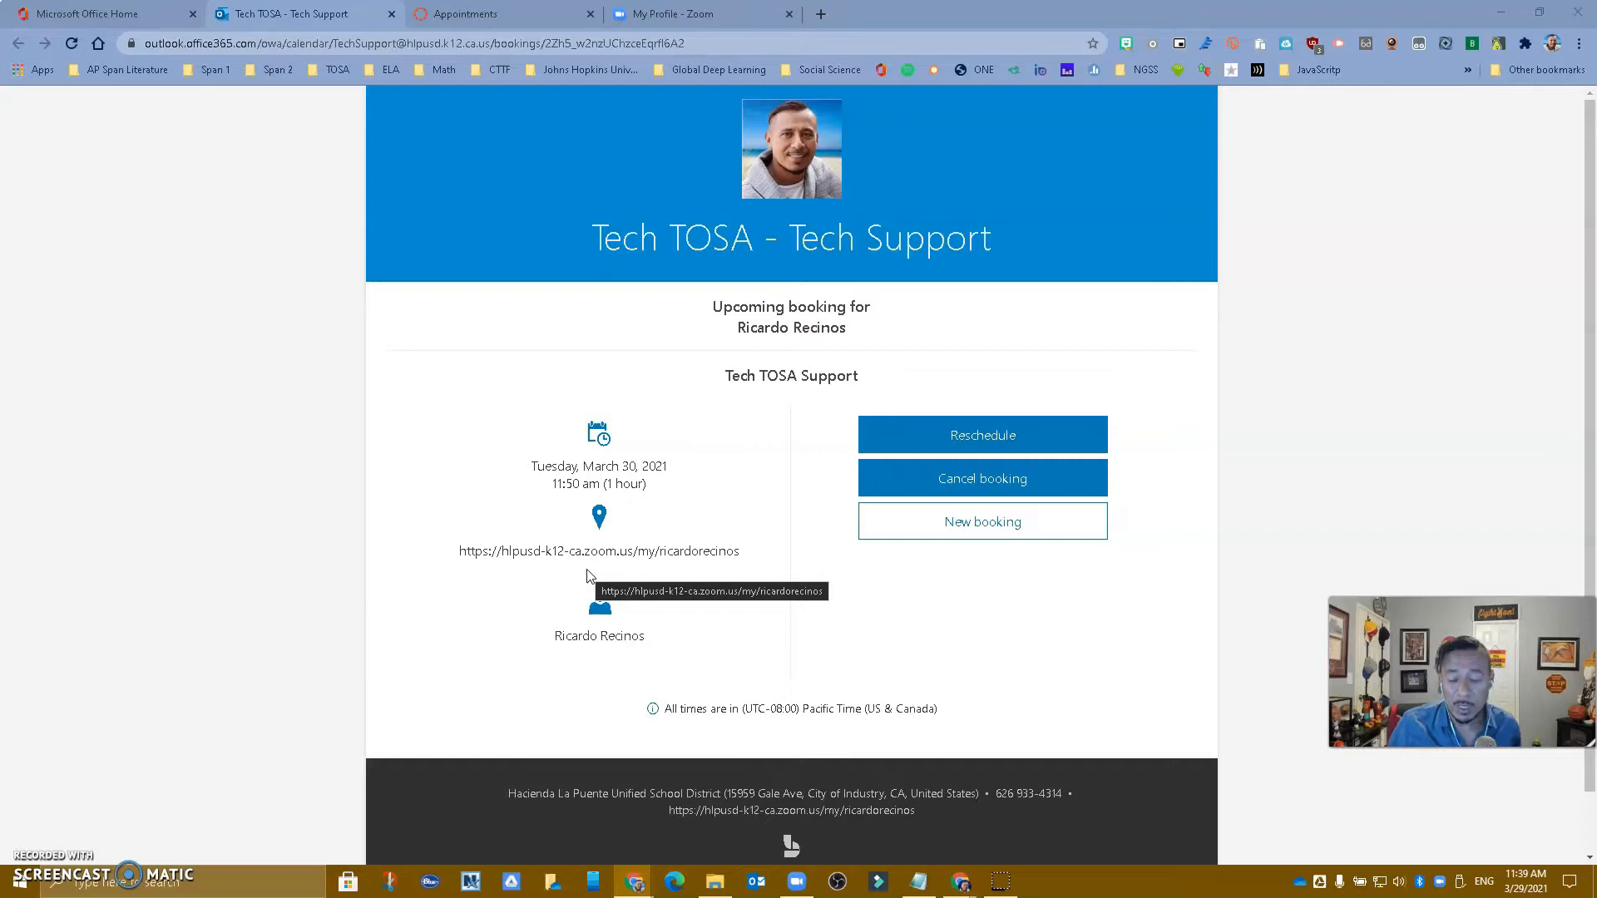
Open Bookings from the complete list of Office 365 apps
{"action": "left_click", "coordinate": [571, 14]}
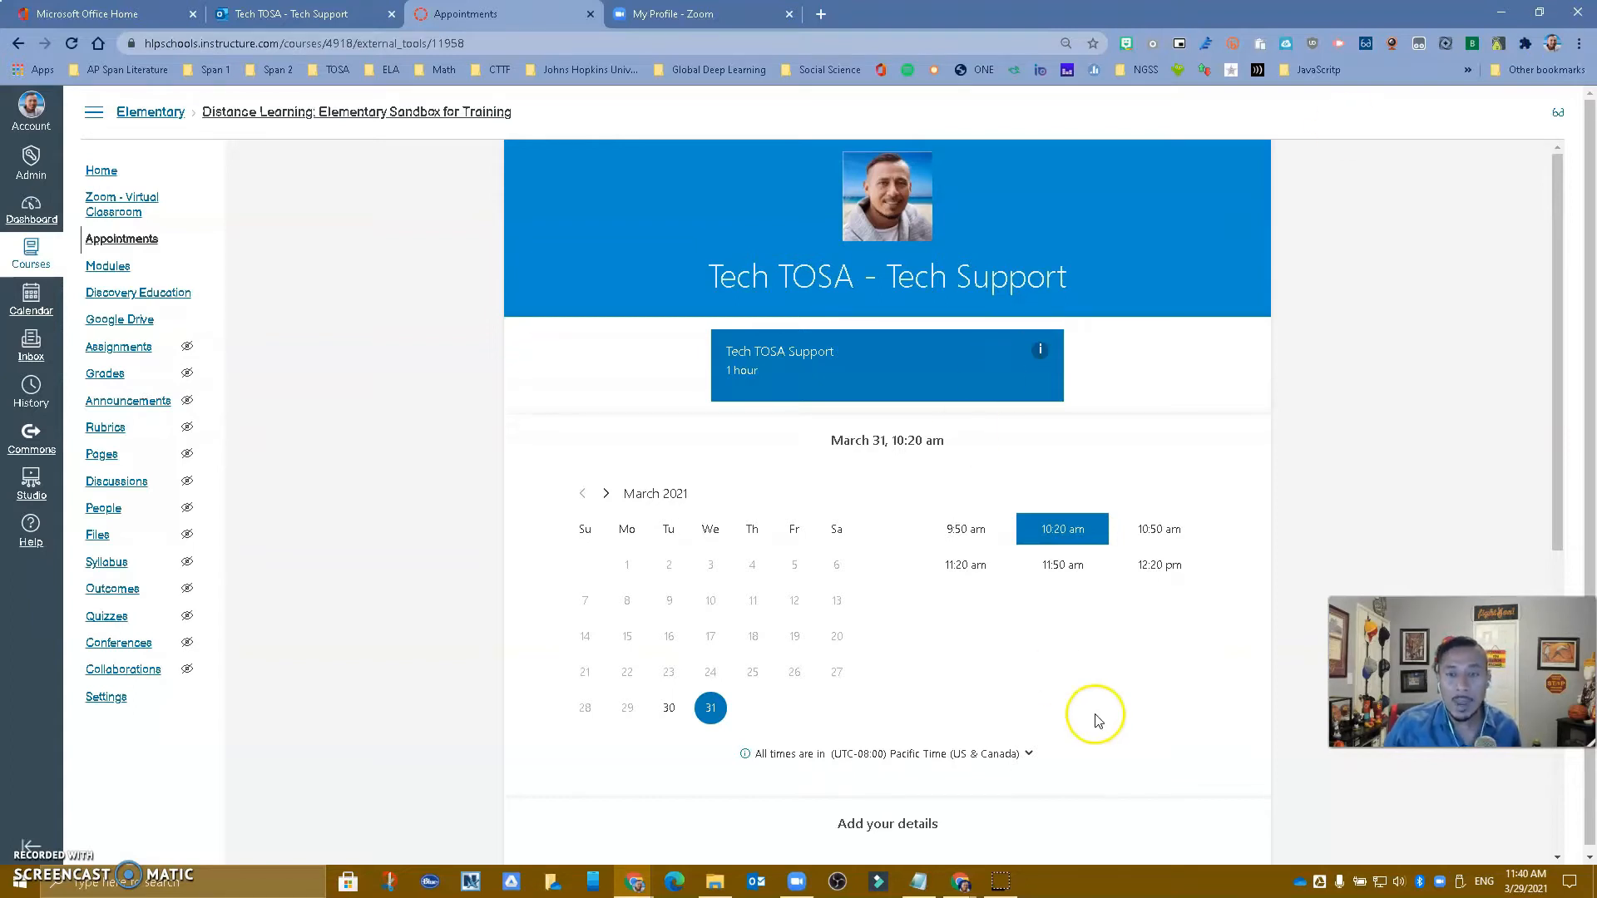
{"action": "left_click", "coordinate": [93, 14]}
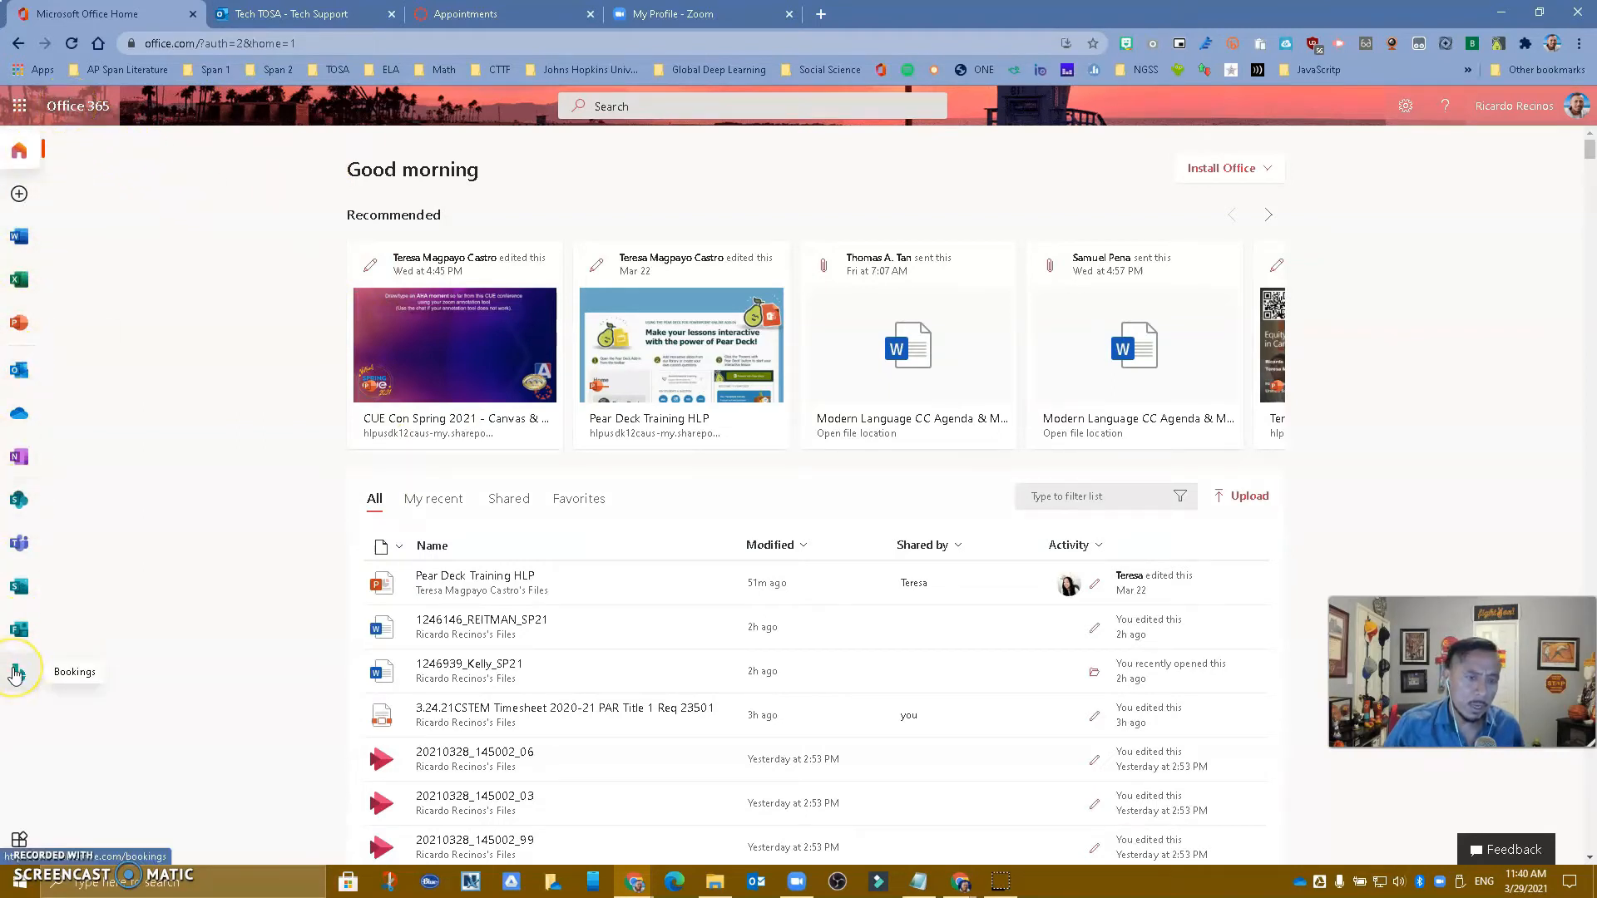
{"action": "left_click", "coordinate": [20, 106]}
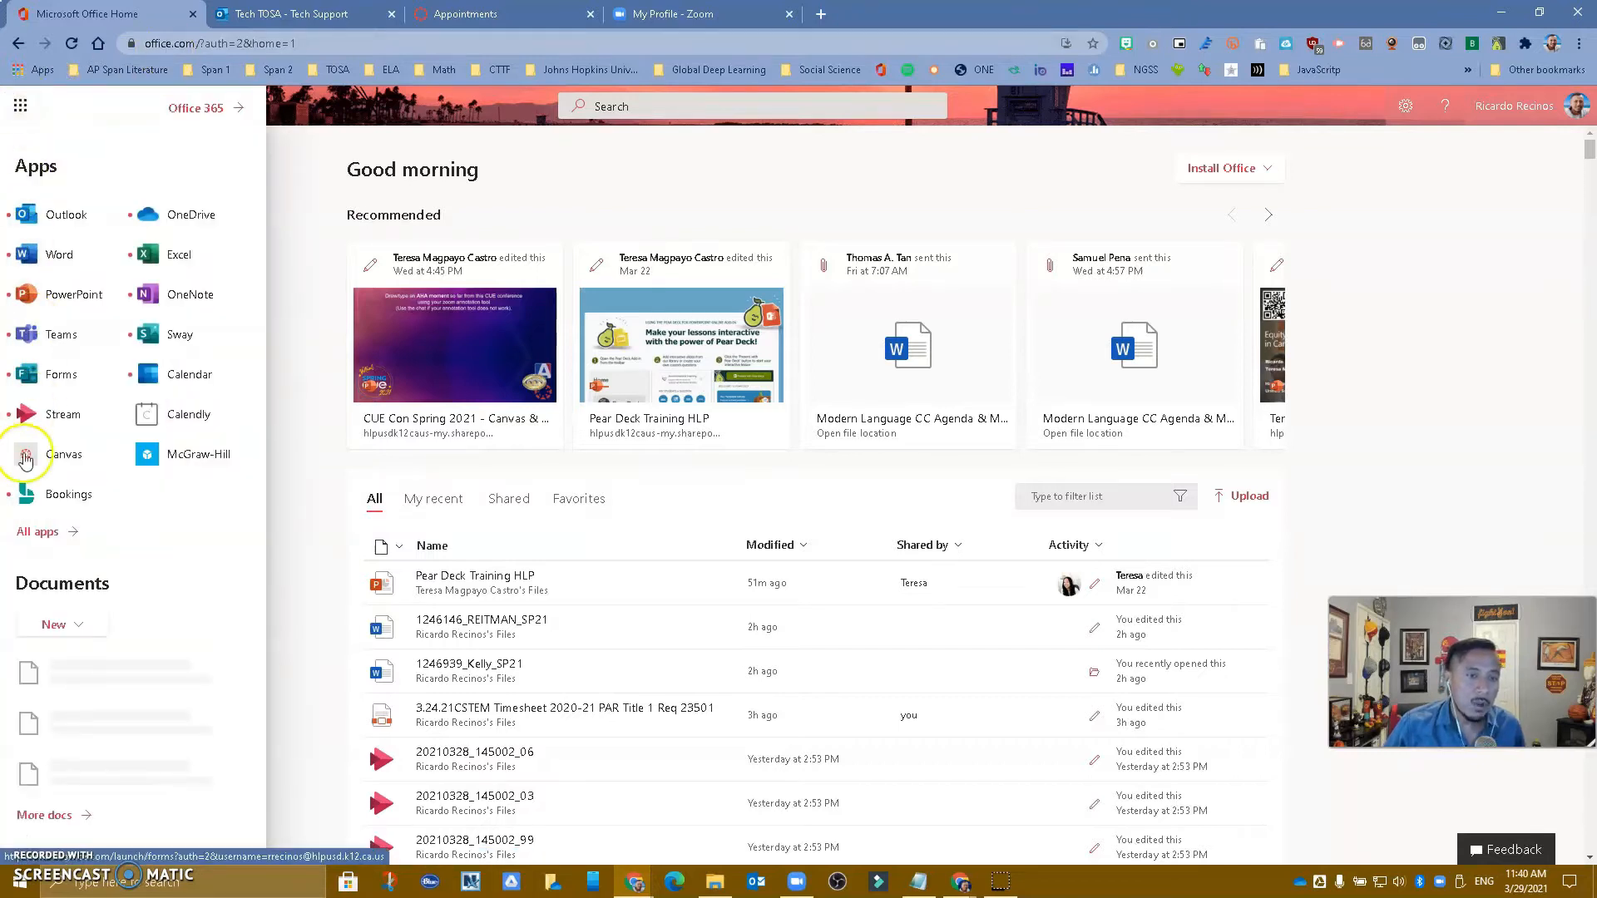
{"action": "left_click", "coordinate": [31, 537]}
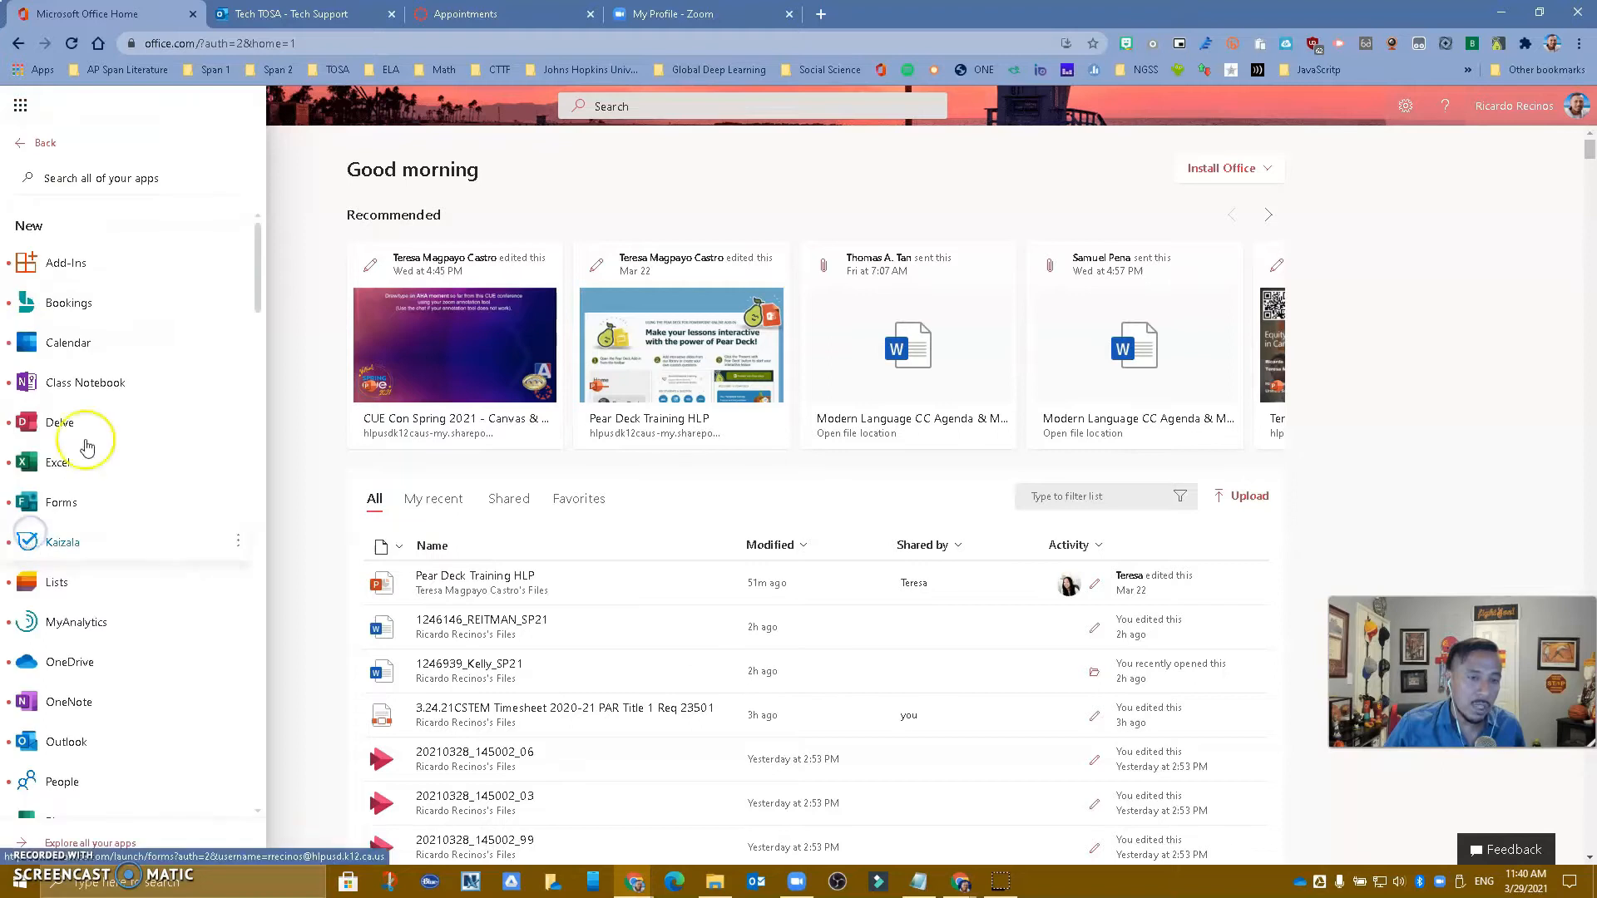
{"action": "left_click", "coordinate": [52, 308]}
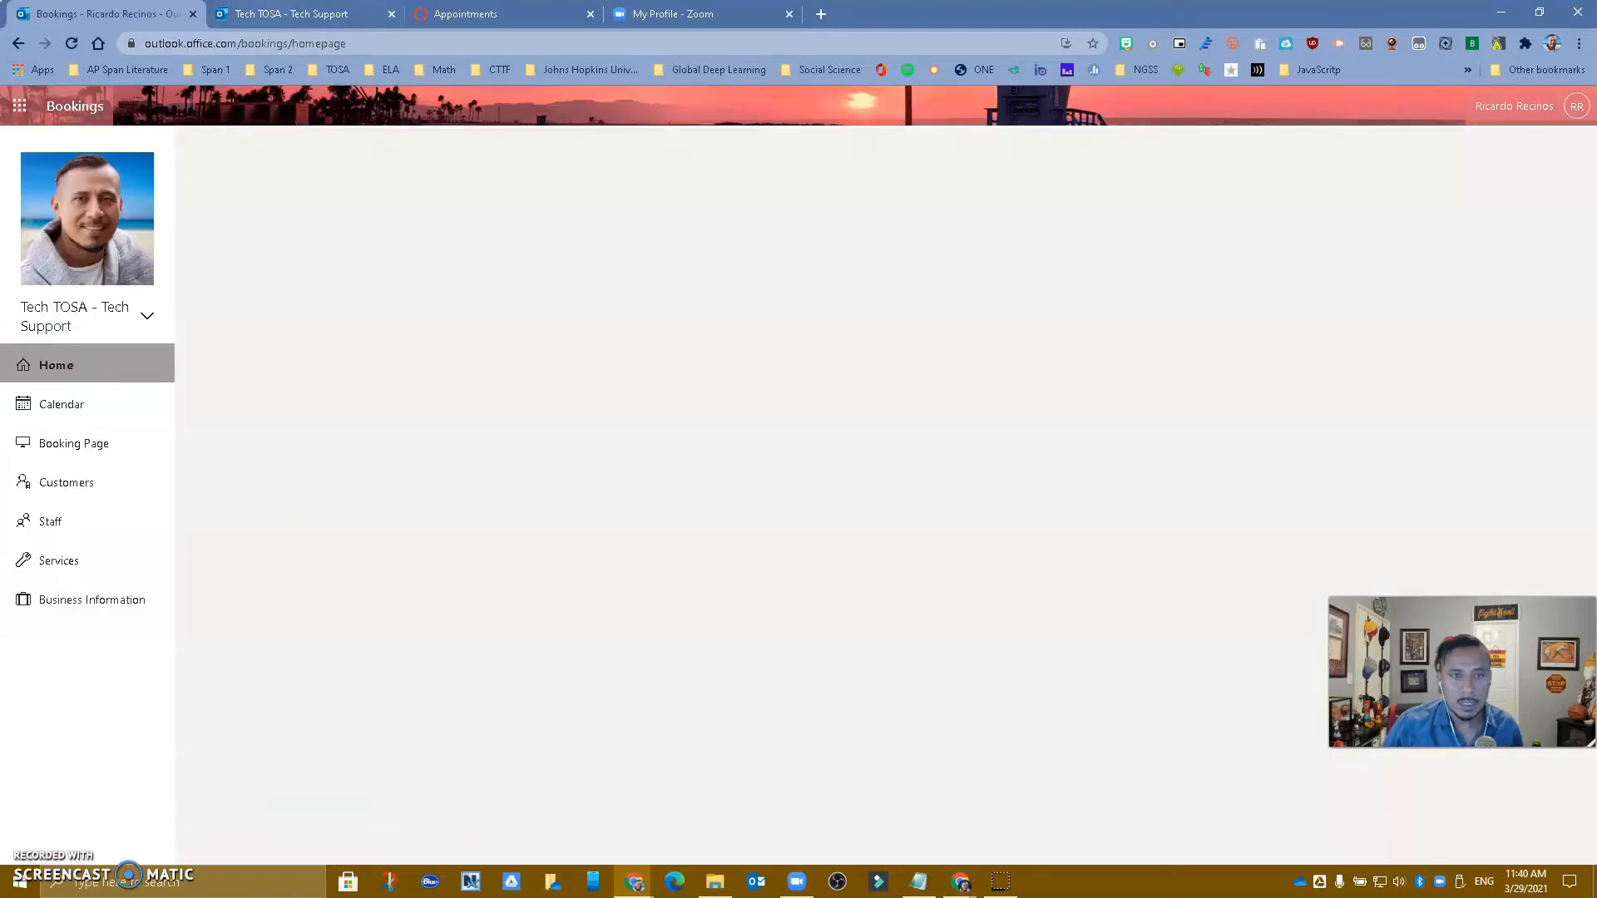
{"action": "left_click", "coordinate": [296, 268]}
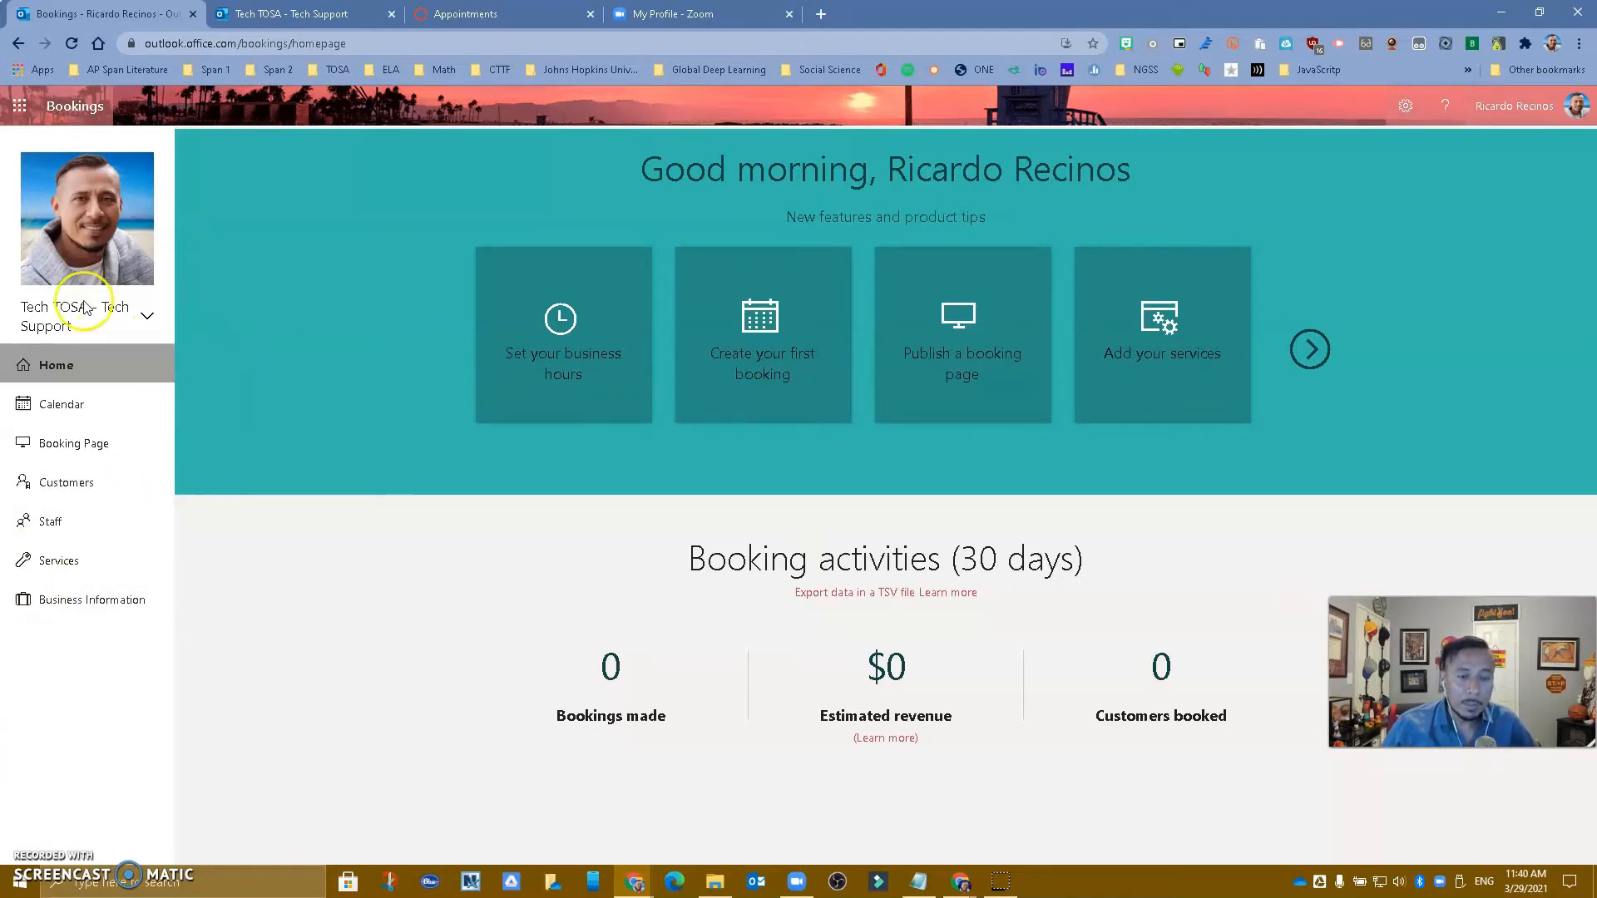
Open the business information page and compare its website URL with the personal link in the Zoom profile
{"action": "left_click", "coordinate": [79, 600]}
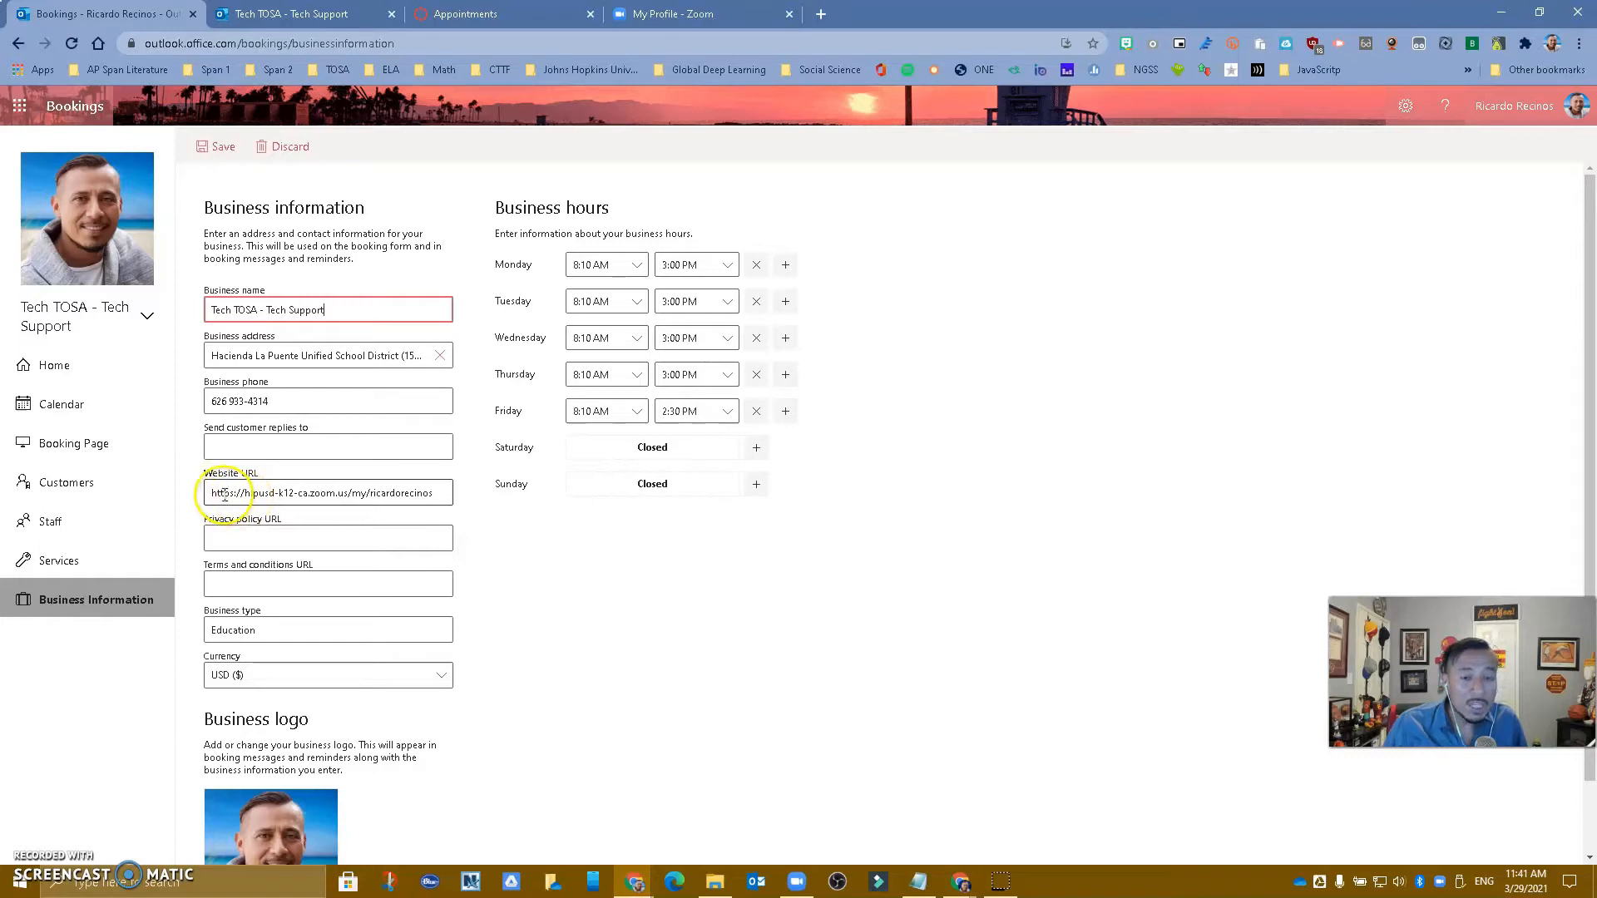
{"action": "left_click", "coordinate": [697, 14]}
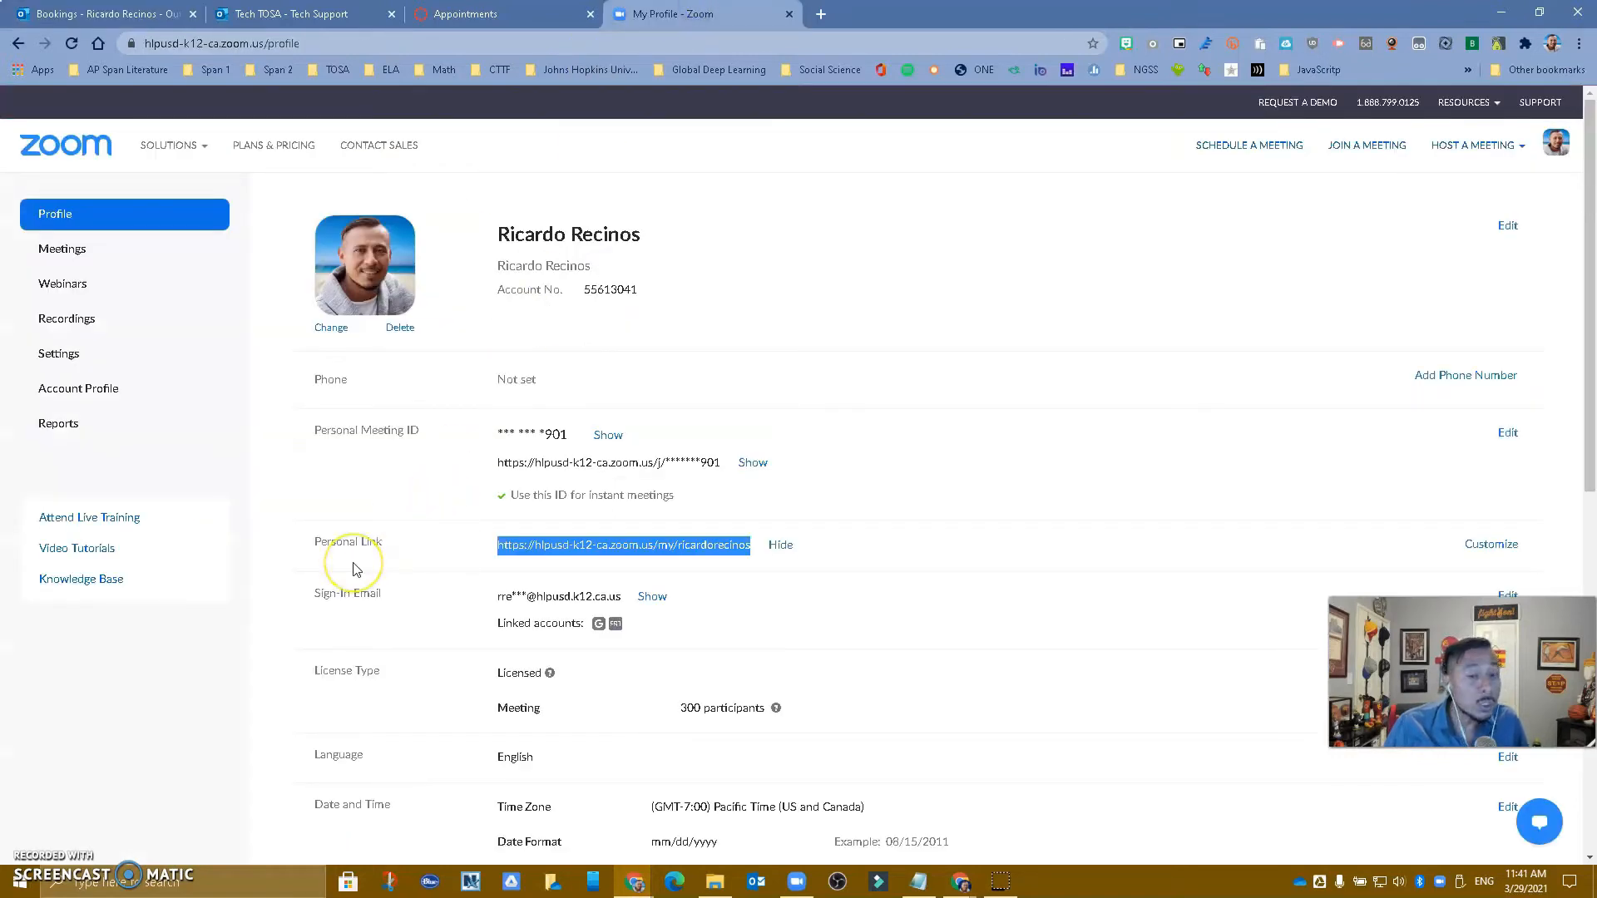
{"action": "left_click", "coordinate": [143, 14]}
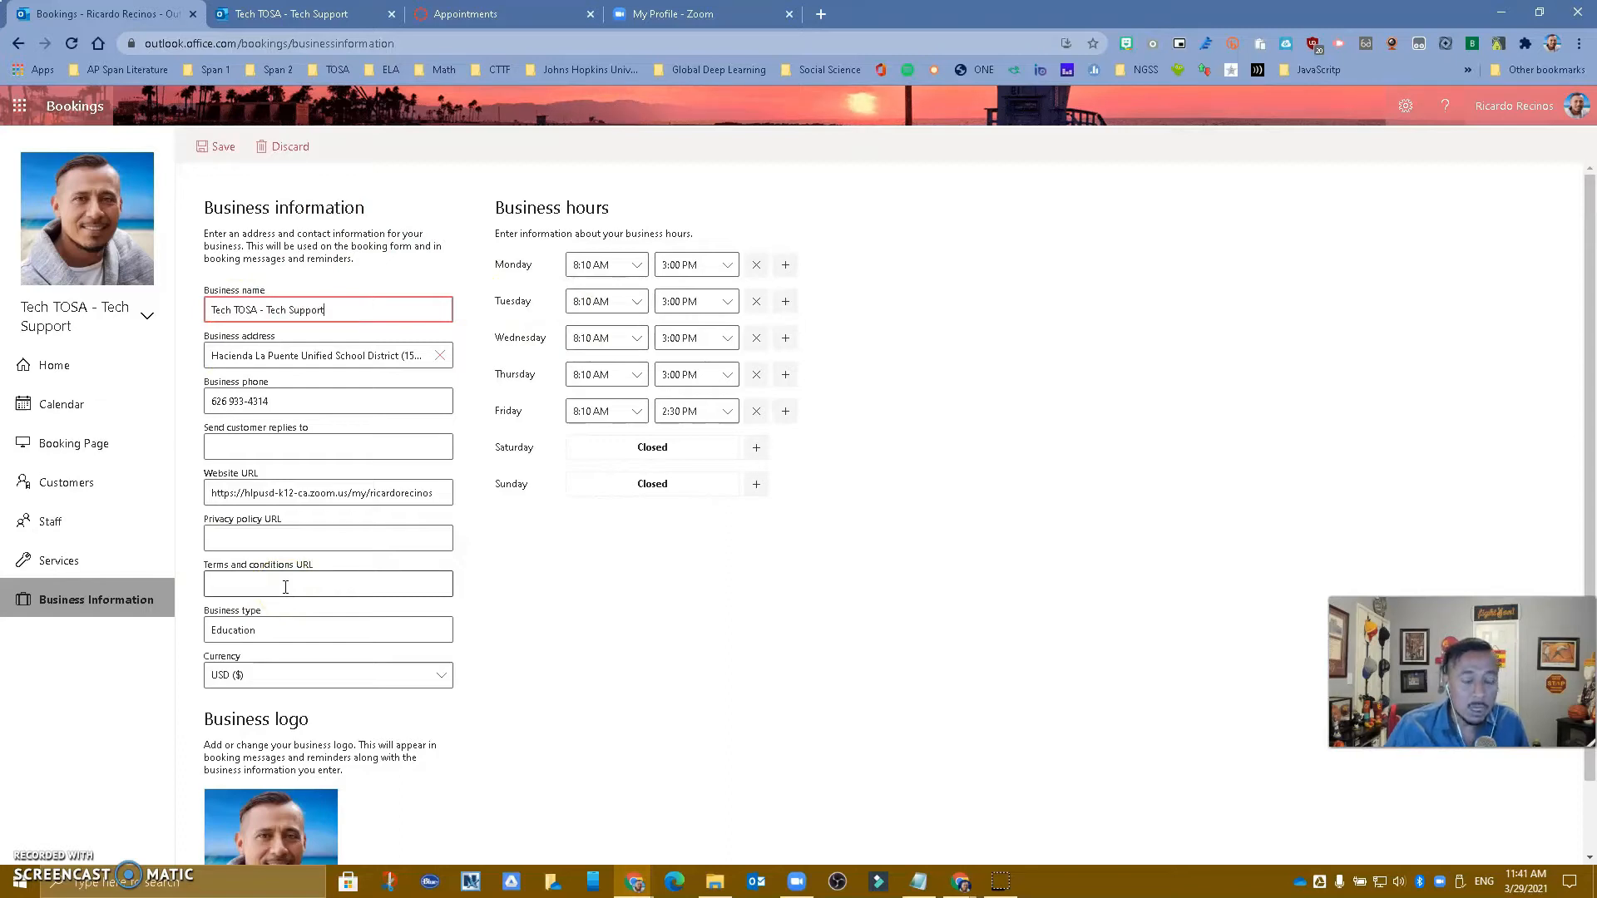
Reveal the meeting ID link and personal link in the Zoom profile, copy the personal link, and return to the business information page
{"action": "left_click", "coordinate": [653, 12]}
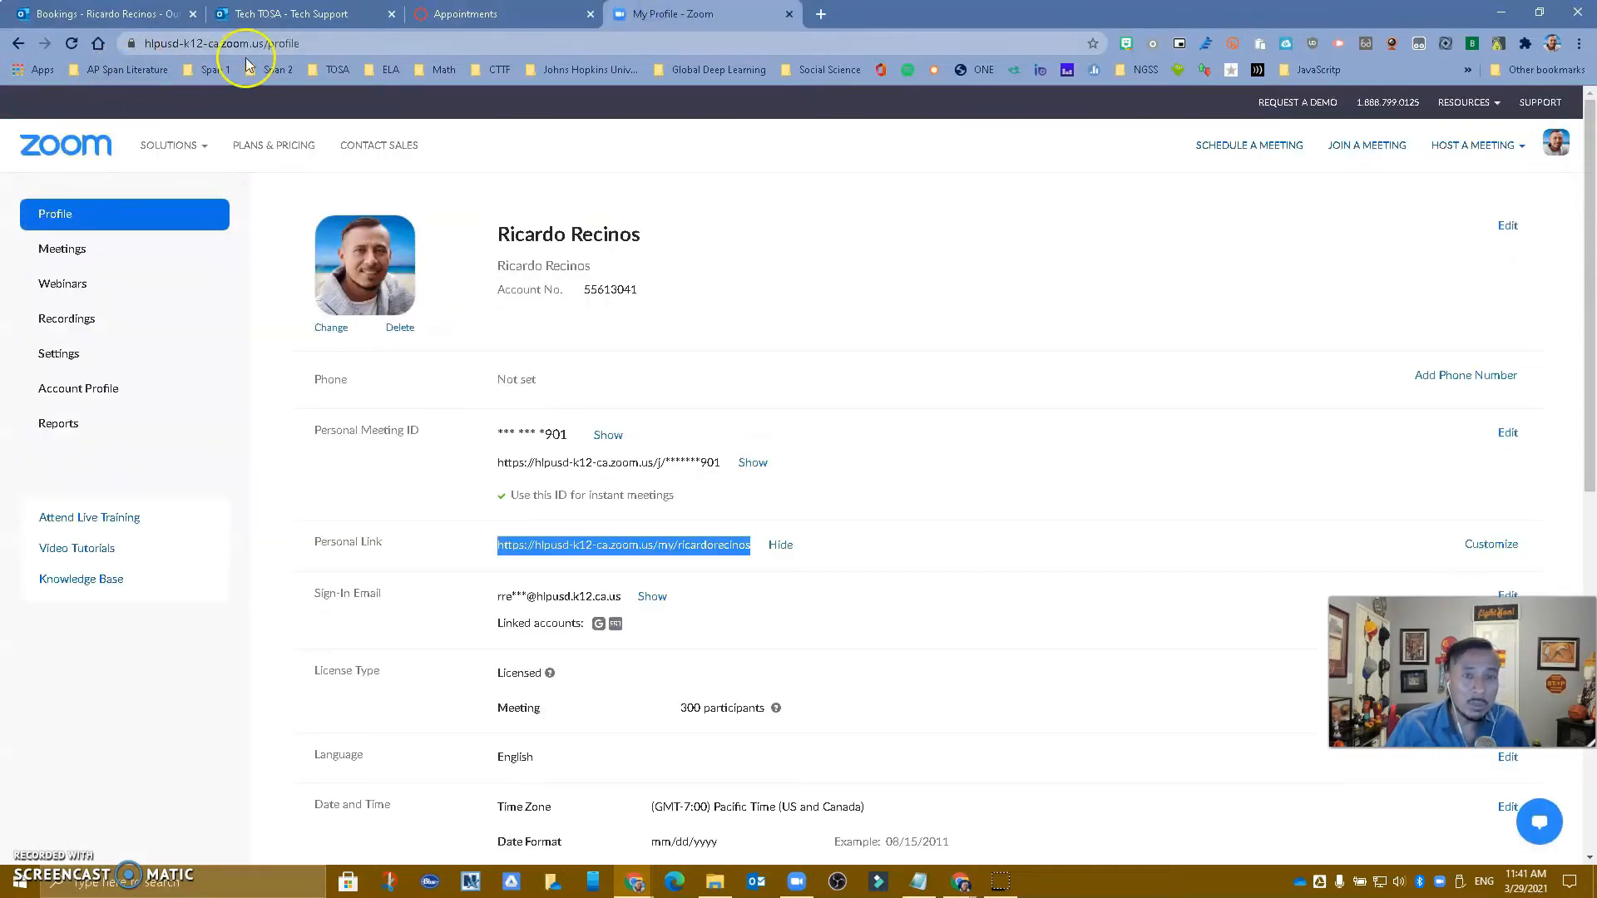
{"action": "left_click", "coordinate": [46, 212]}
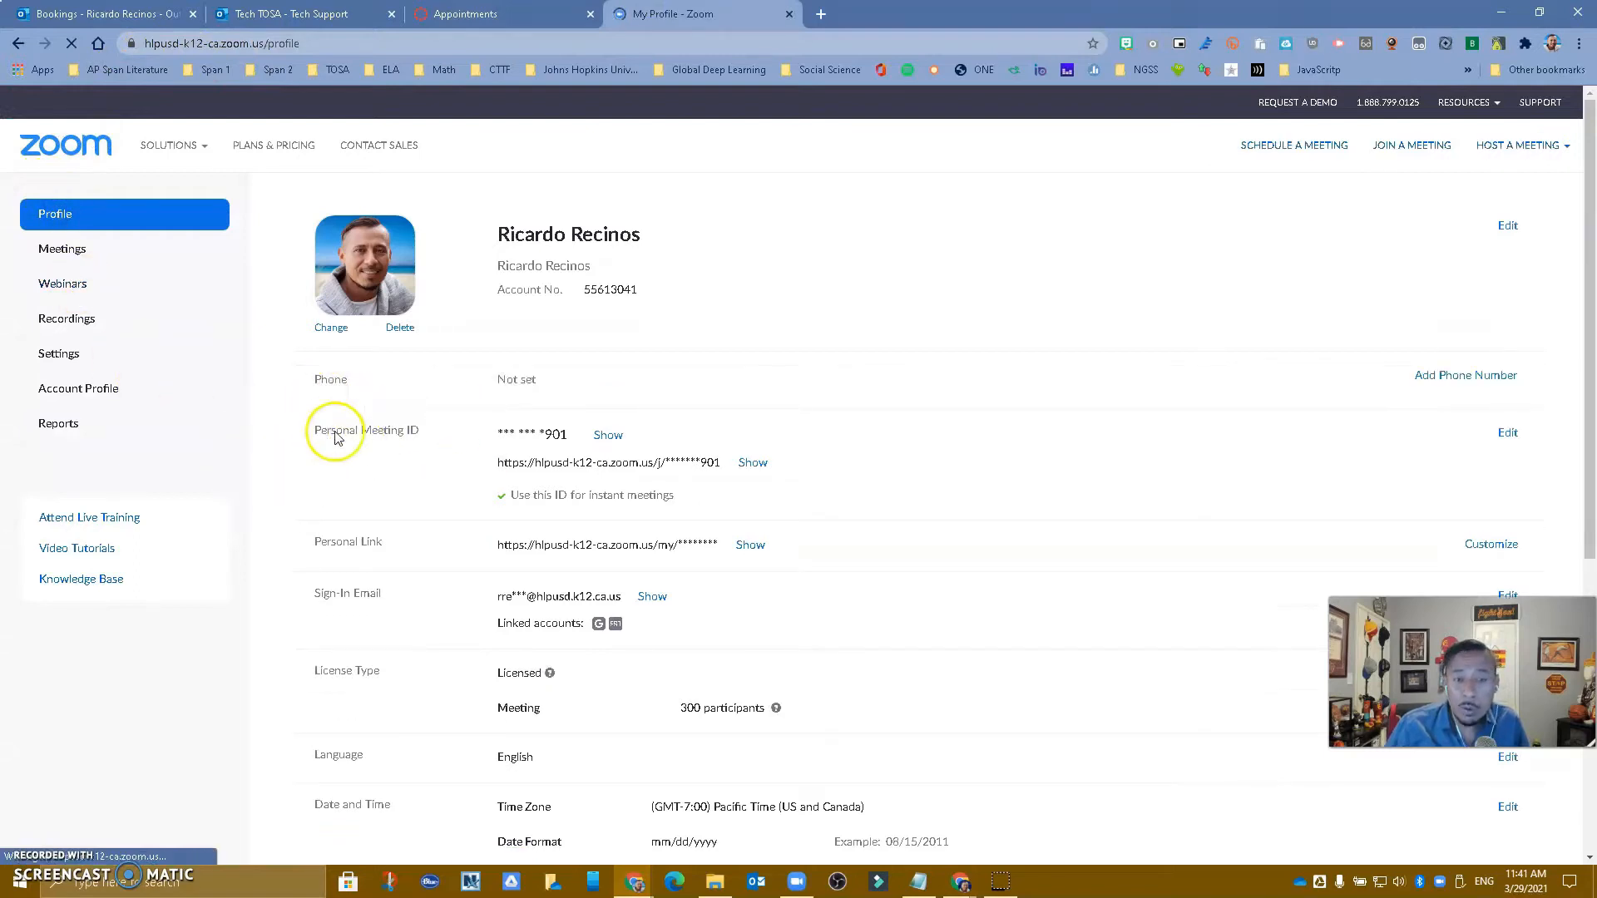
{"action": "left_click", "coordinate": [753, 465]}
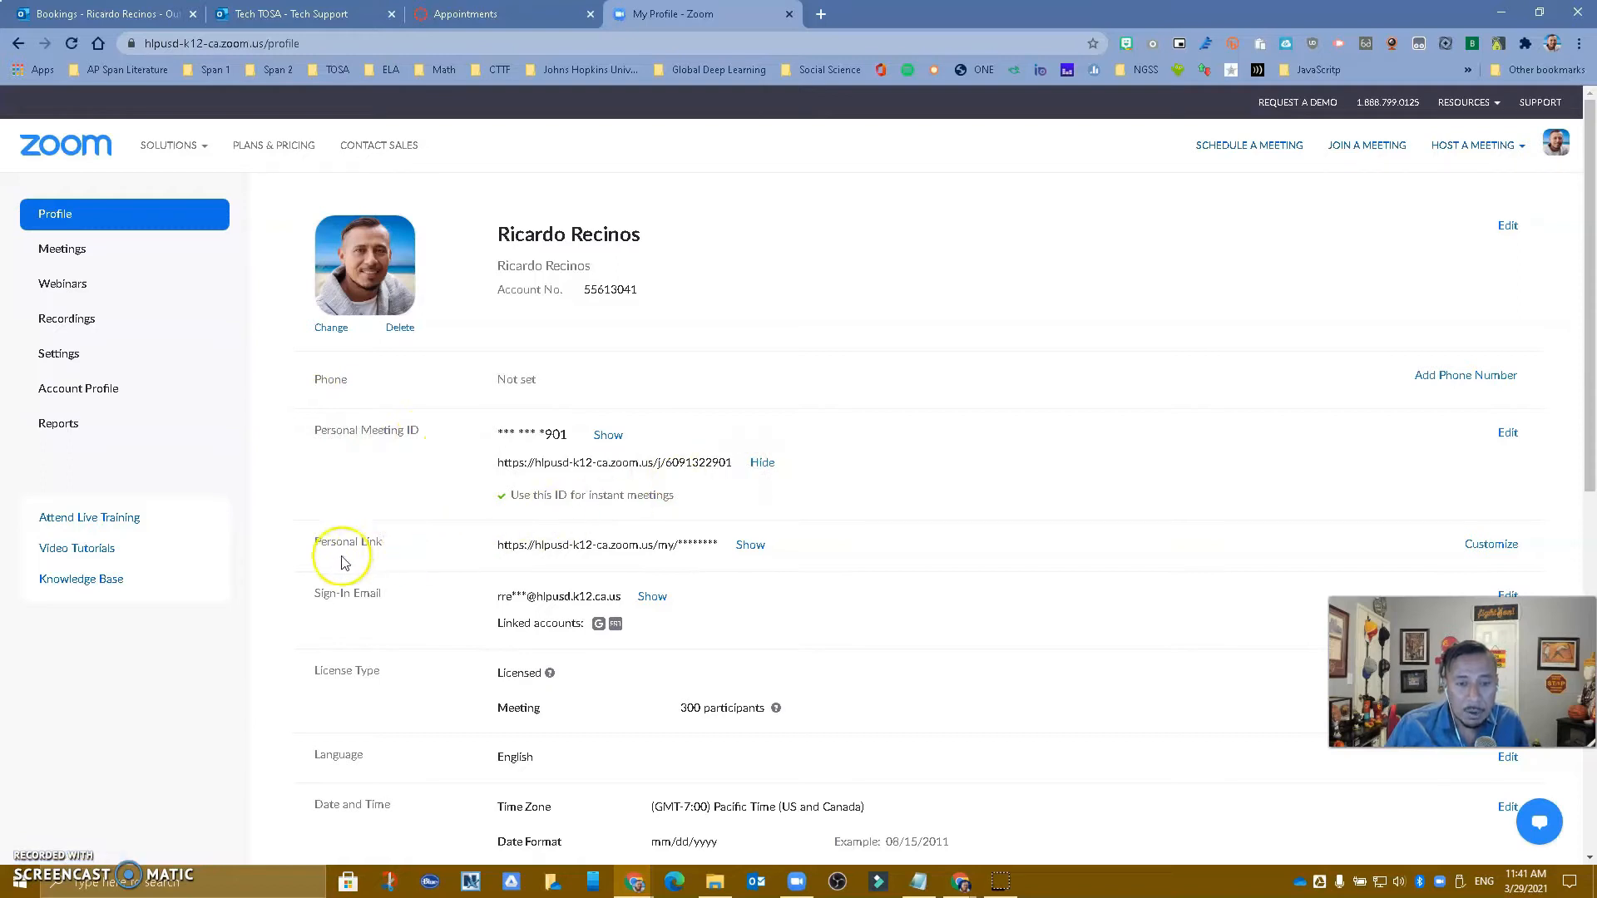
{"action": "left_click", "coordinate": [748, 547]}
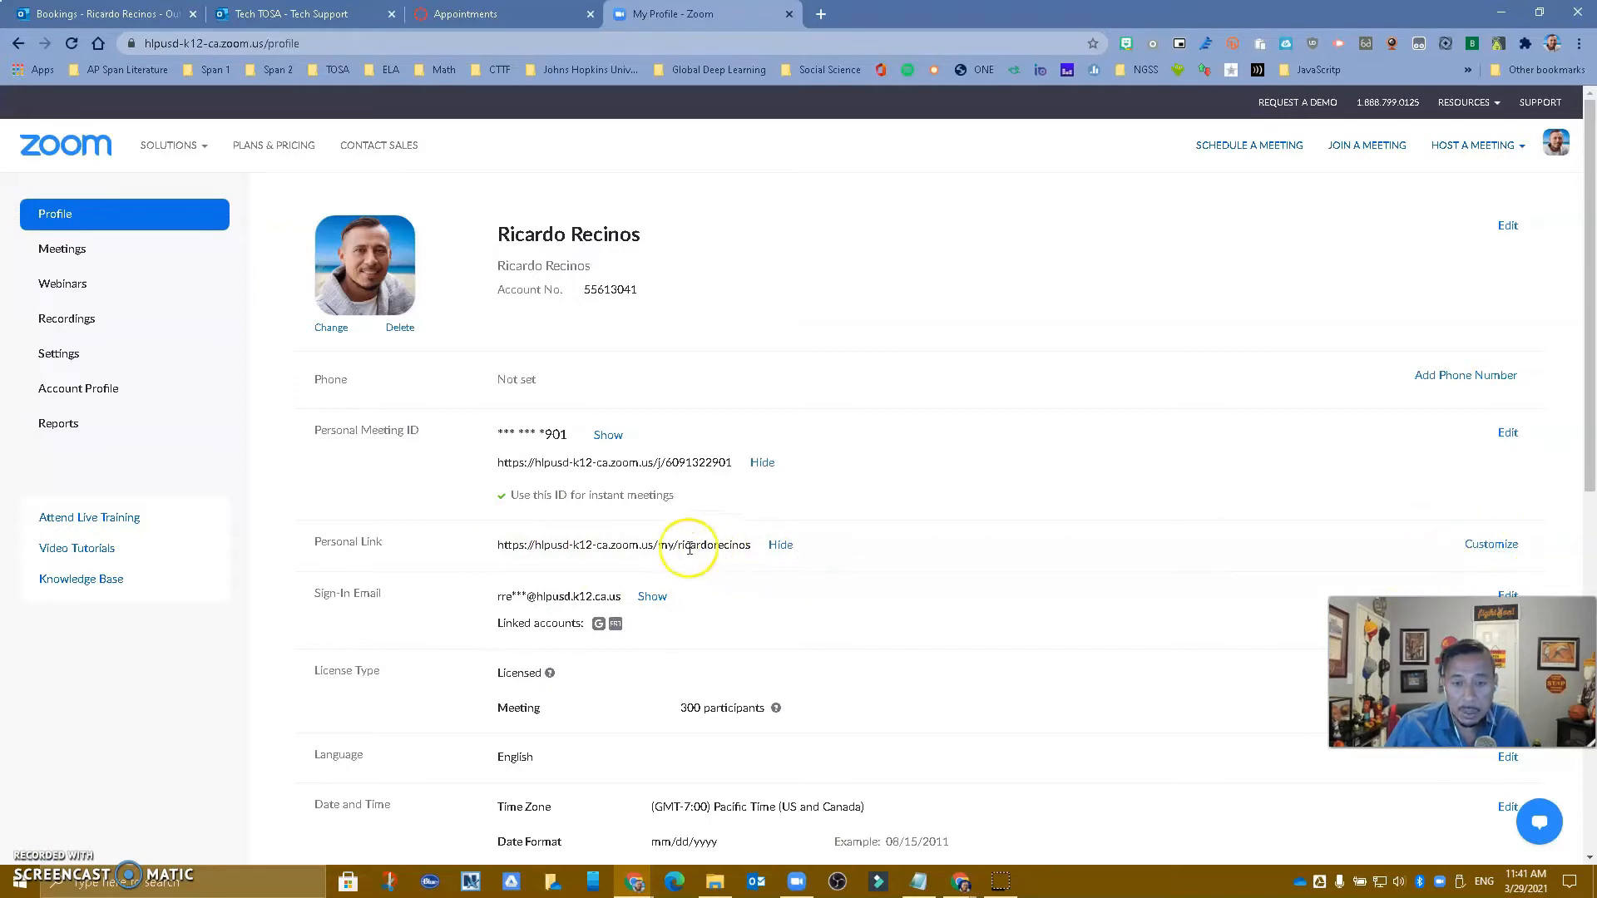
{"action": "left_click_drag", "start_coordinate": [496, 546], "coordinate": [722, 549]}
{"action": "right_click", "coordinate": [741, 548]}
{"action": "left_click", "coordinate": [752, 554]}
{"action": "left_click", "coordinate": [107, 13]}
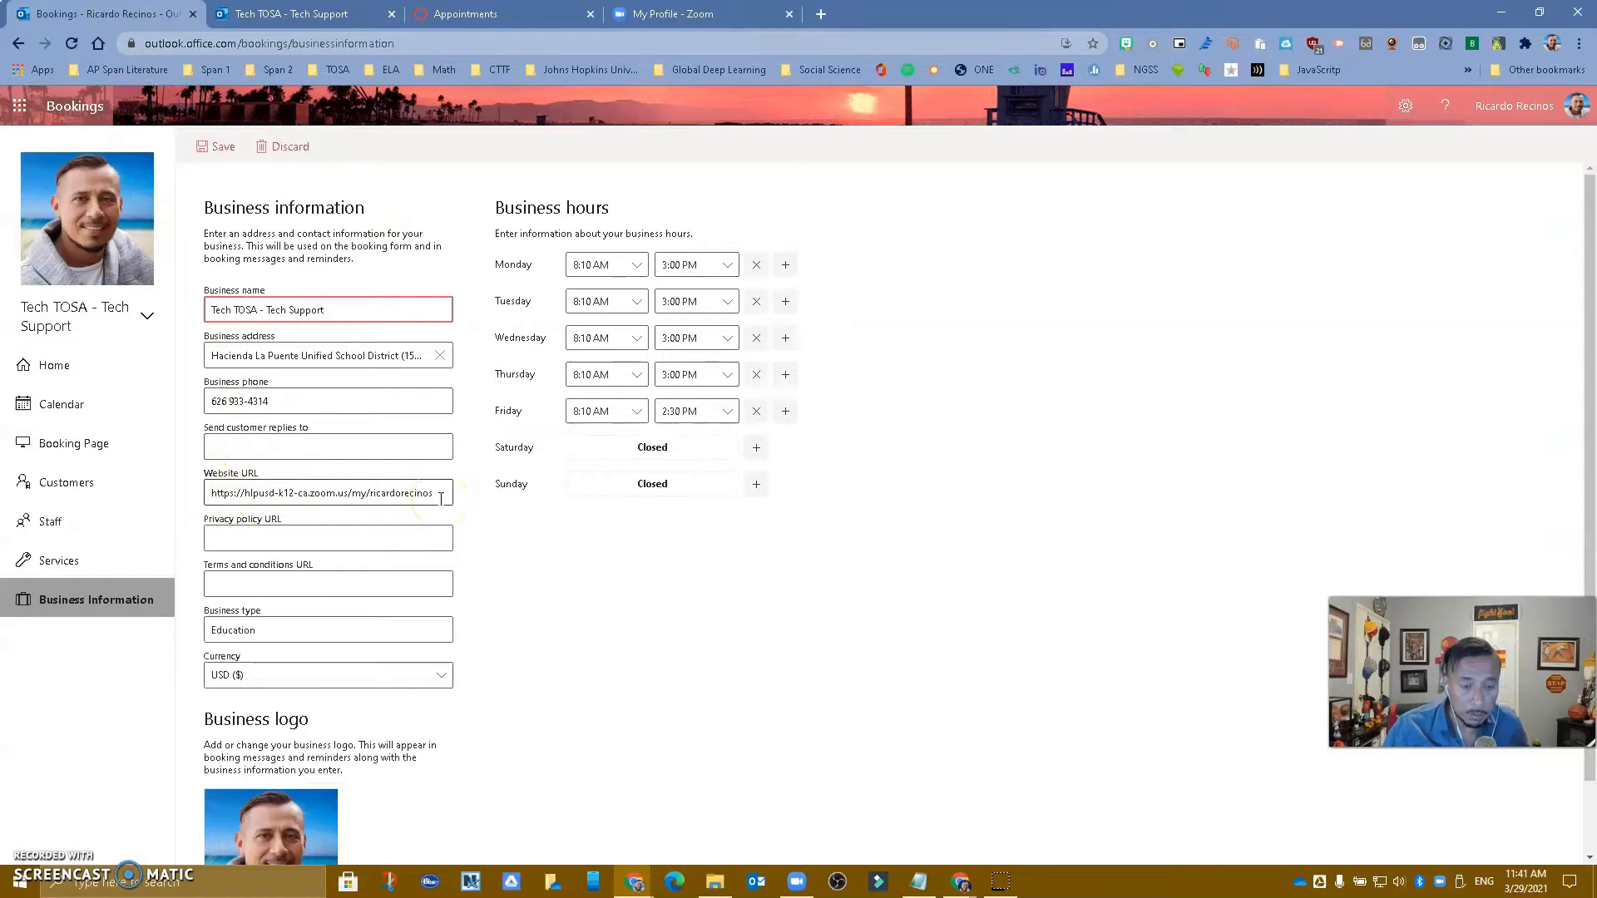
{"action": "left_click", "coordinate": [228, 543]}
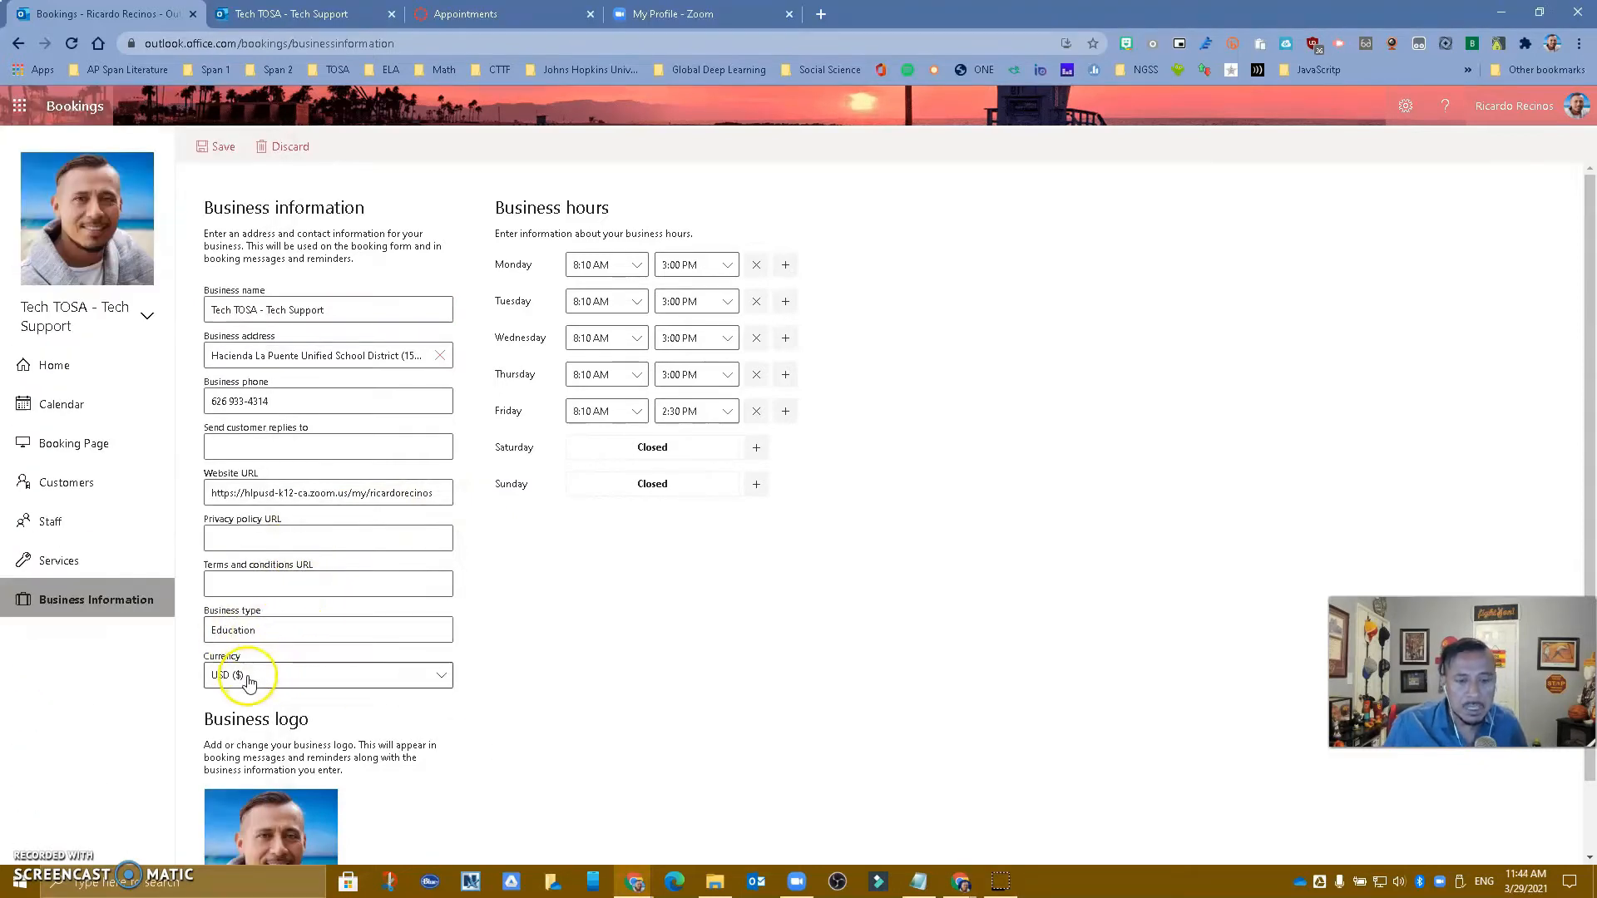
Try the Newlogo image from the Logos folder of the Tech Stuff shared drive as the business logo, and discard the change
{"action": "scroll", "coordinate": [441, 794], "scroll_direction": "down", "scroll_amount": 1}
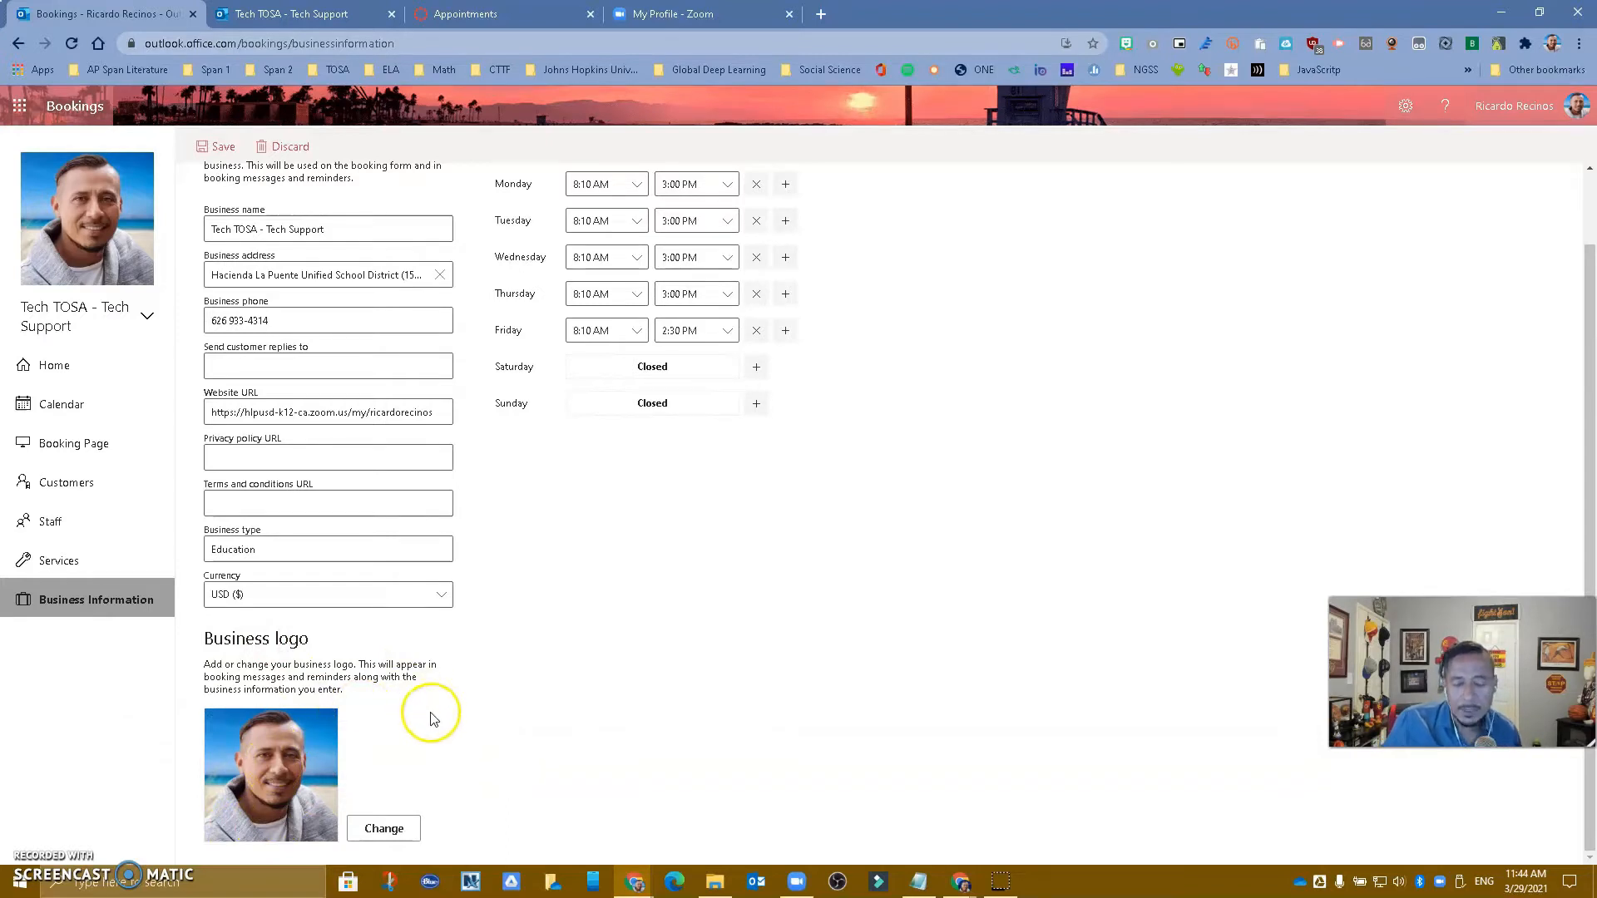
{"action": "left_click", "coordinate": [383, 829]}
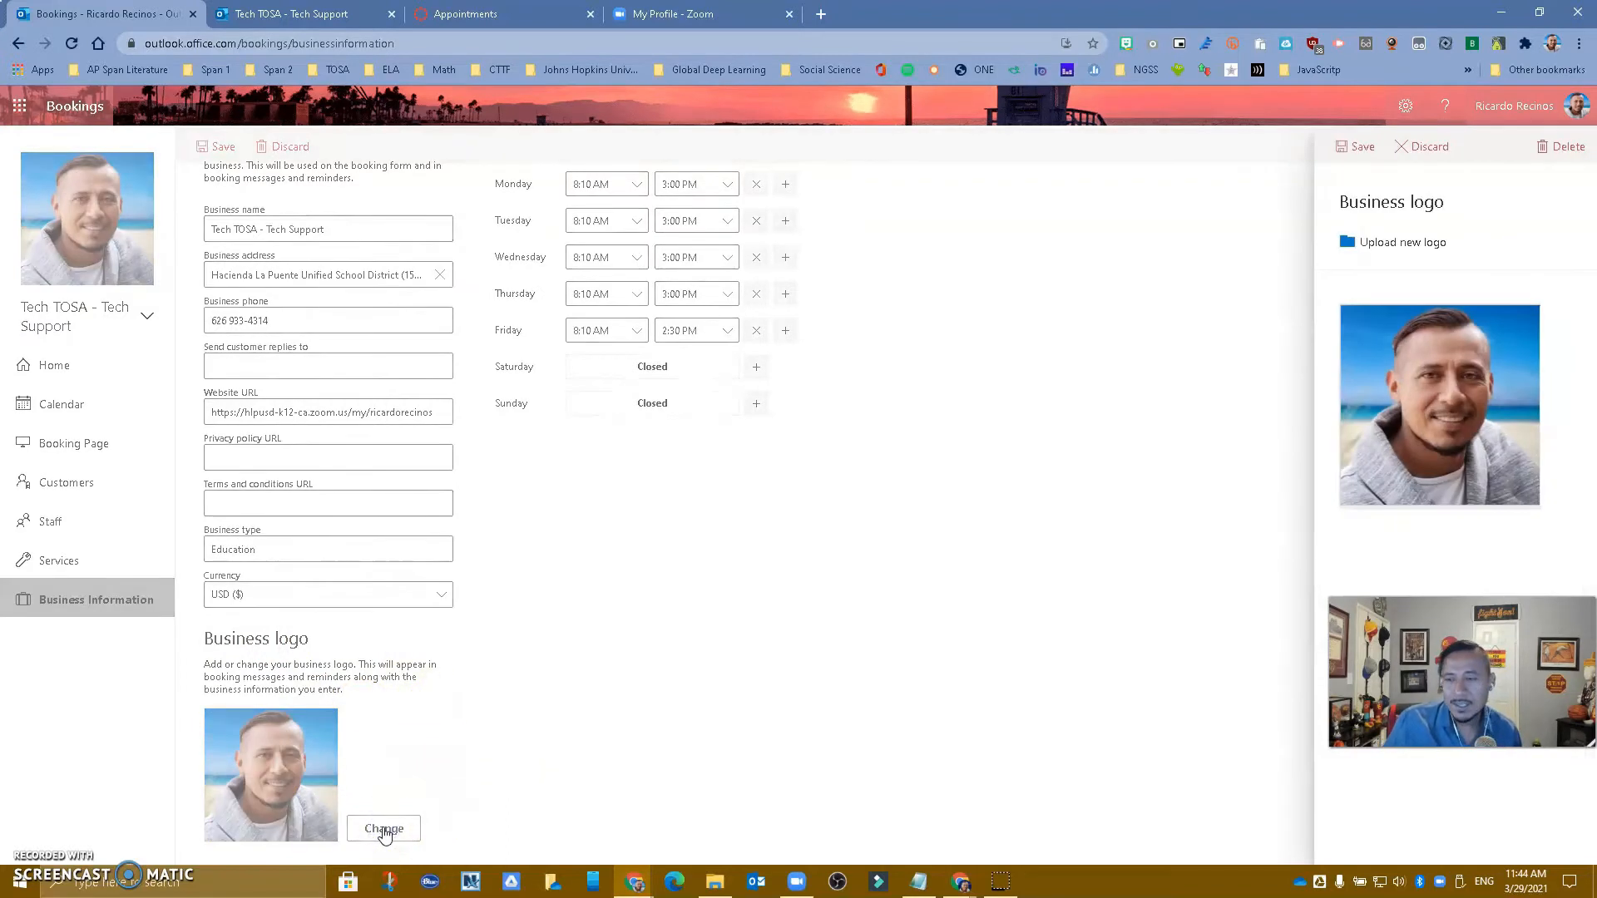
{"action": "left_click", "coordinate": [1404, 243]}
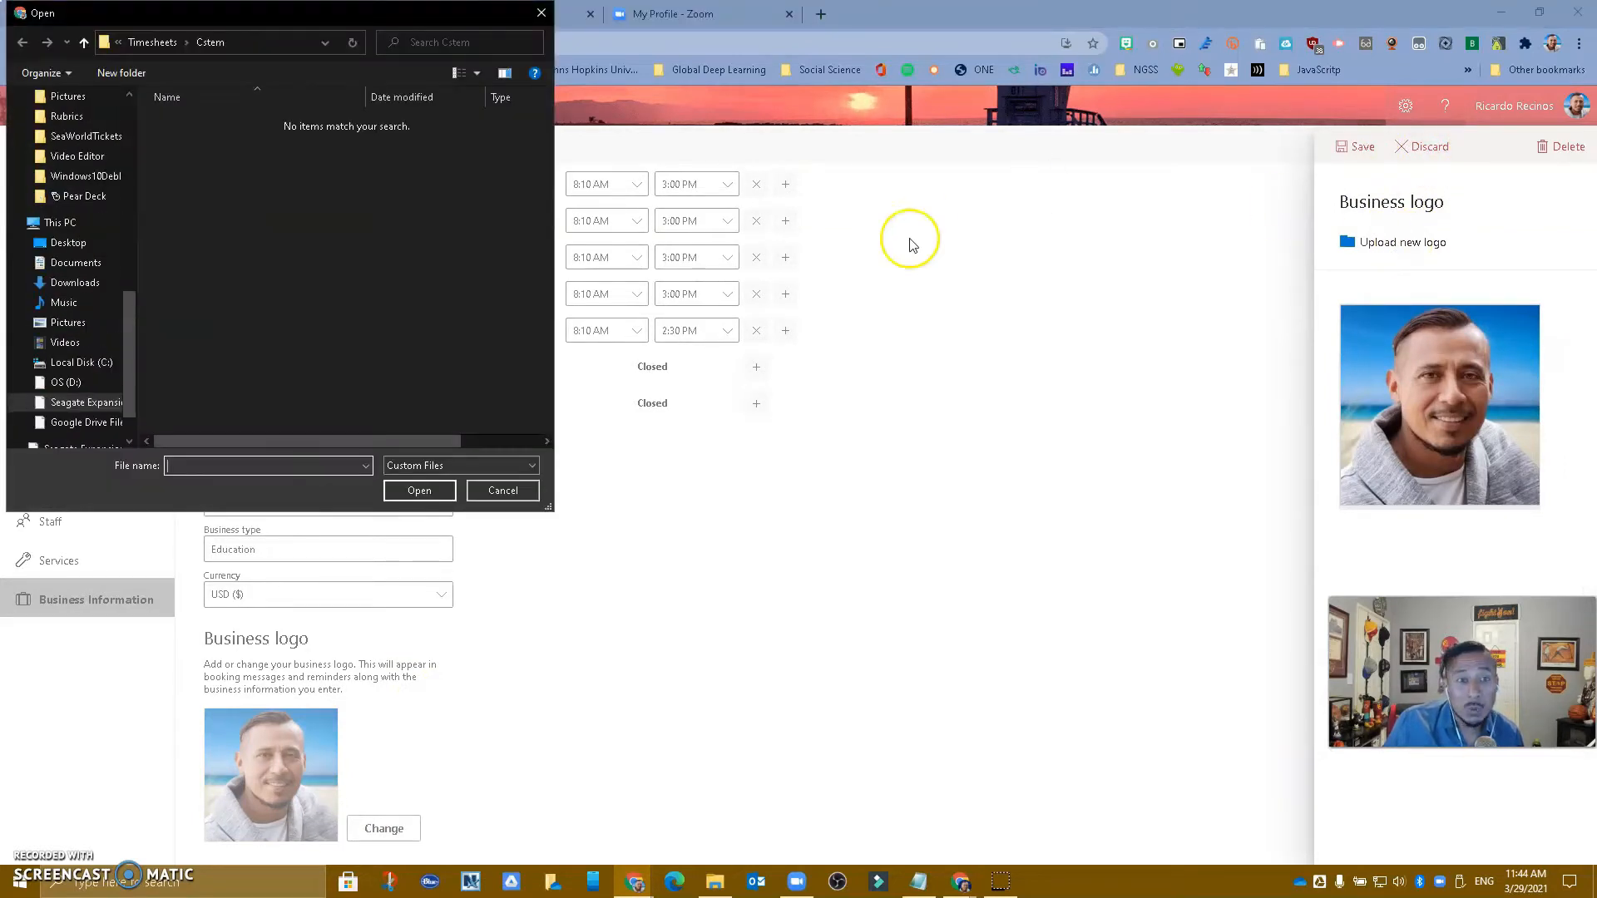
{"action": "left_click_drag", "start_coordinate": [135, 312], "coordinate": [130, 348]}
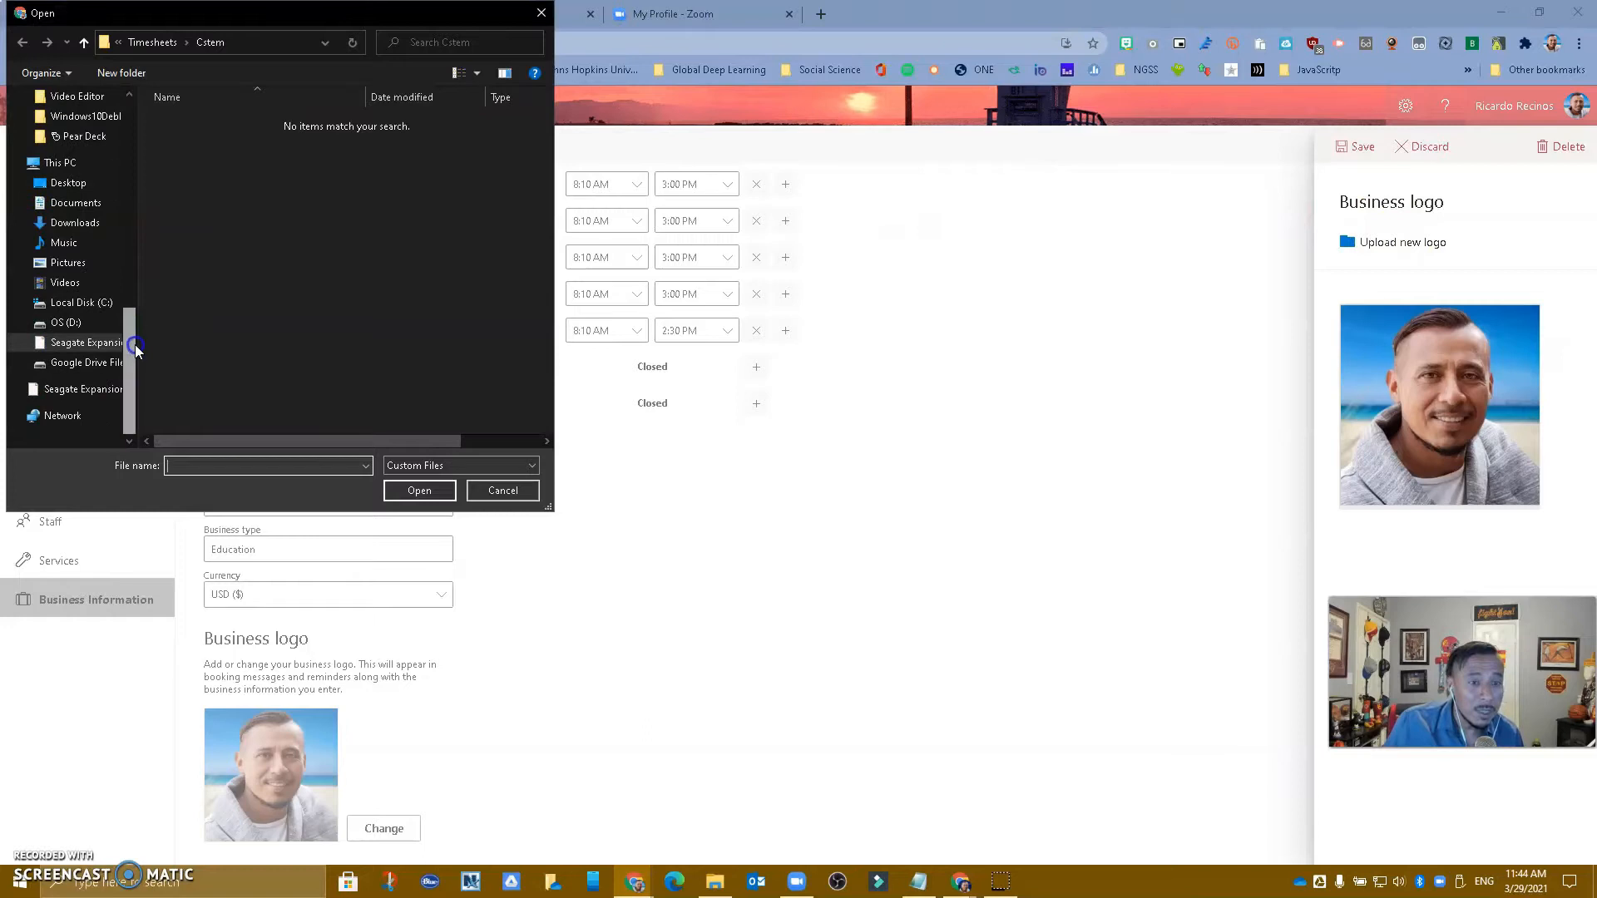
{"action": "left_click", "coordinate": [105, 371]}
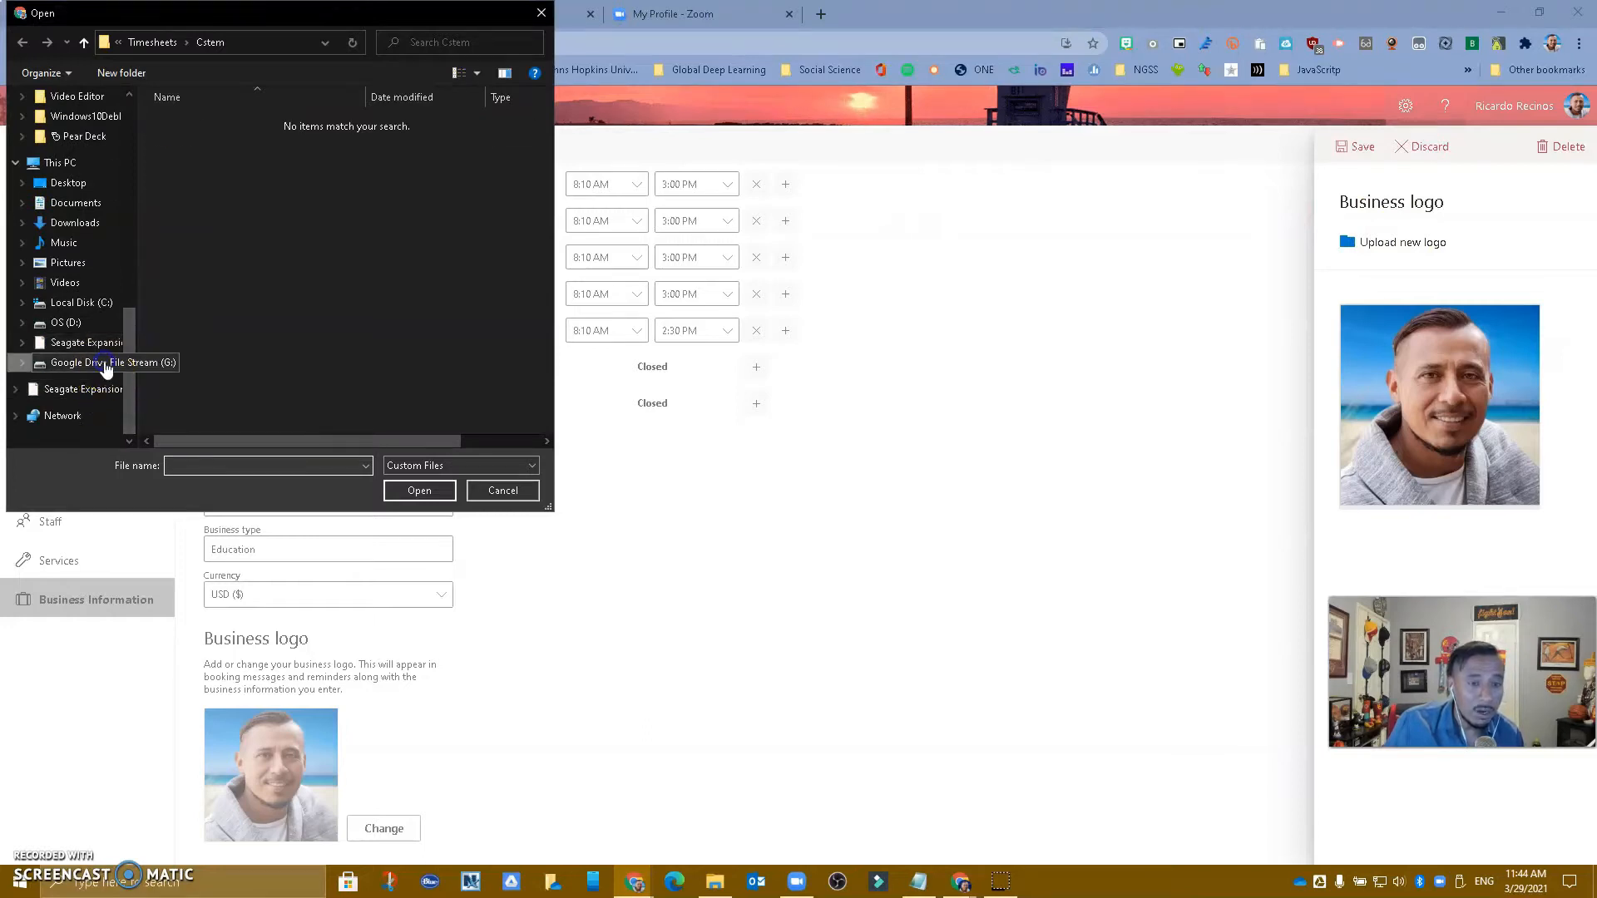
{"action": "left_click", "coordinate": [208, 140]}
{"action": "double_click", "coordinate": [211, 146]}
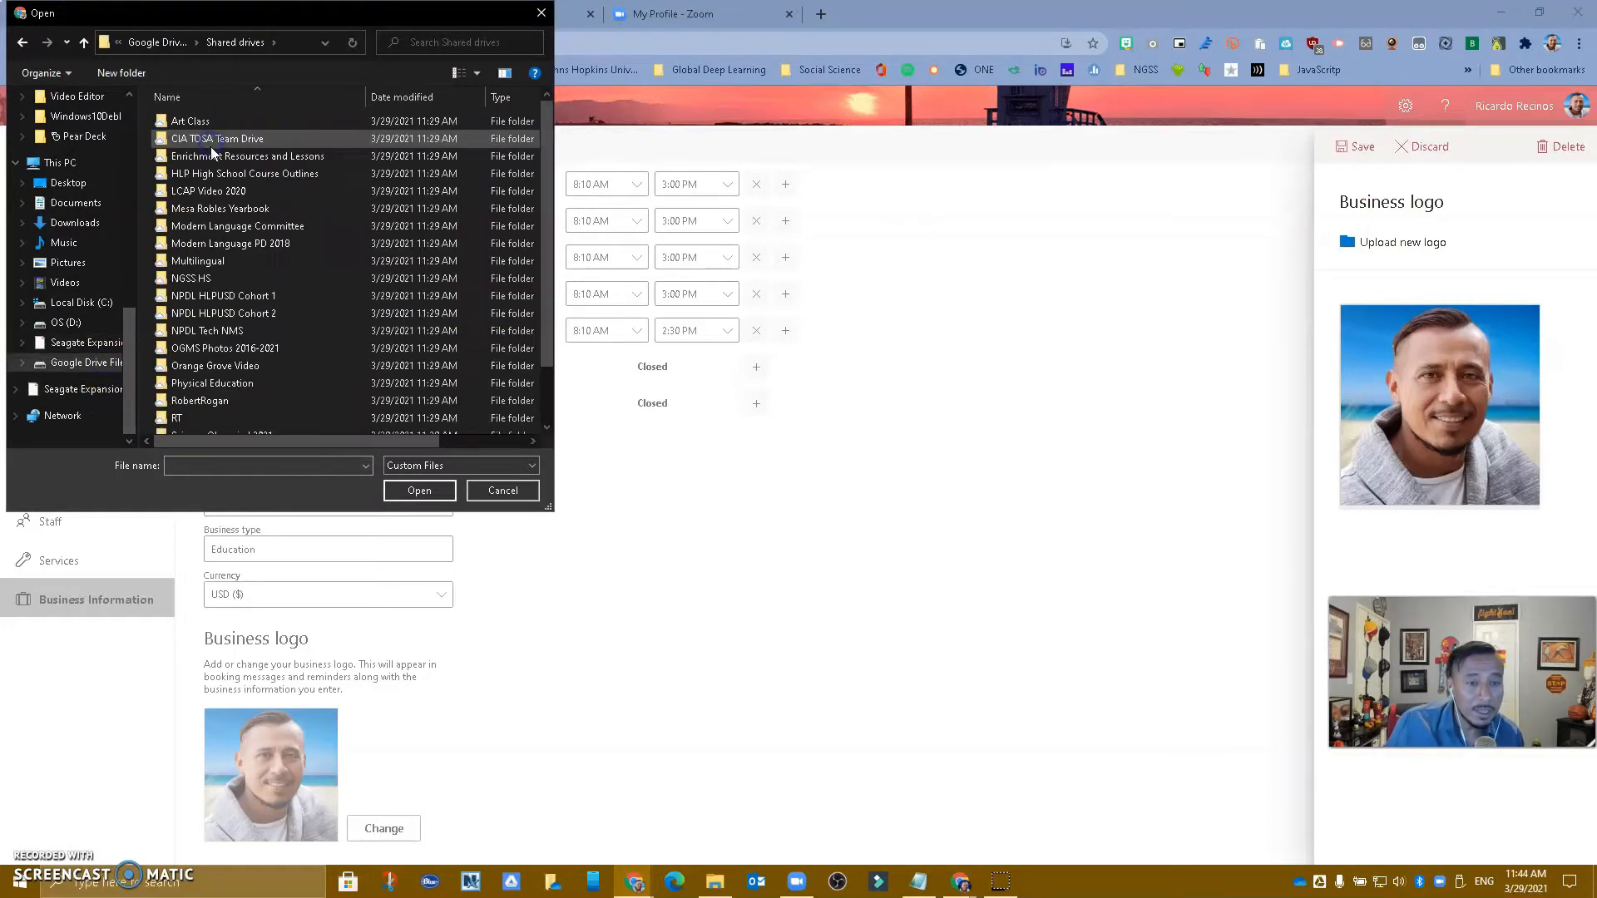
{"action": "scroll", "coordinate": [216, 208], "scroll_direction": "down", "scroll_amount": 5}
{"action": "double_click", "coordinate": [206, 391]}
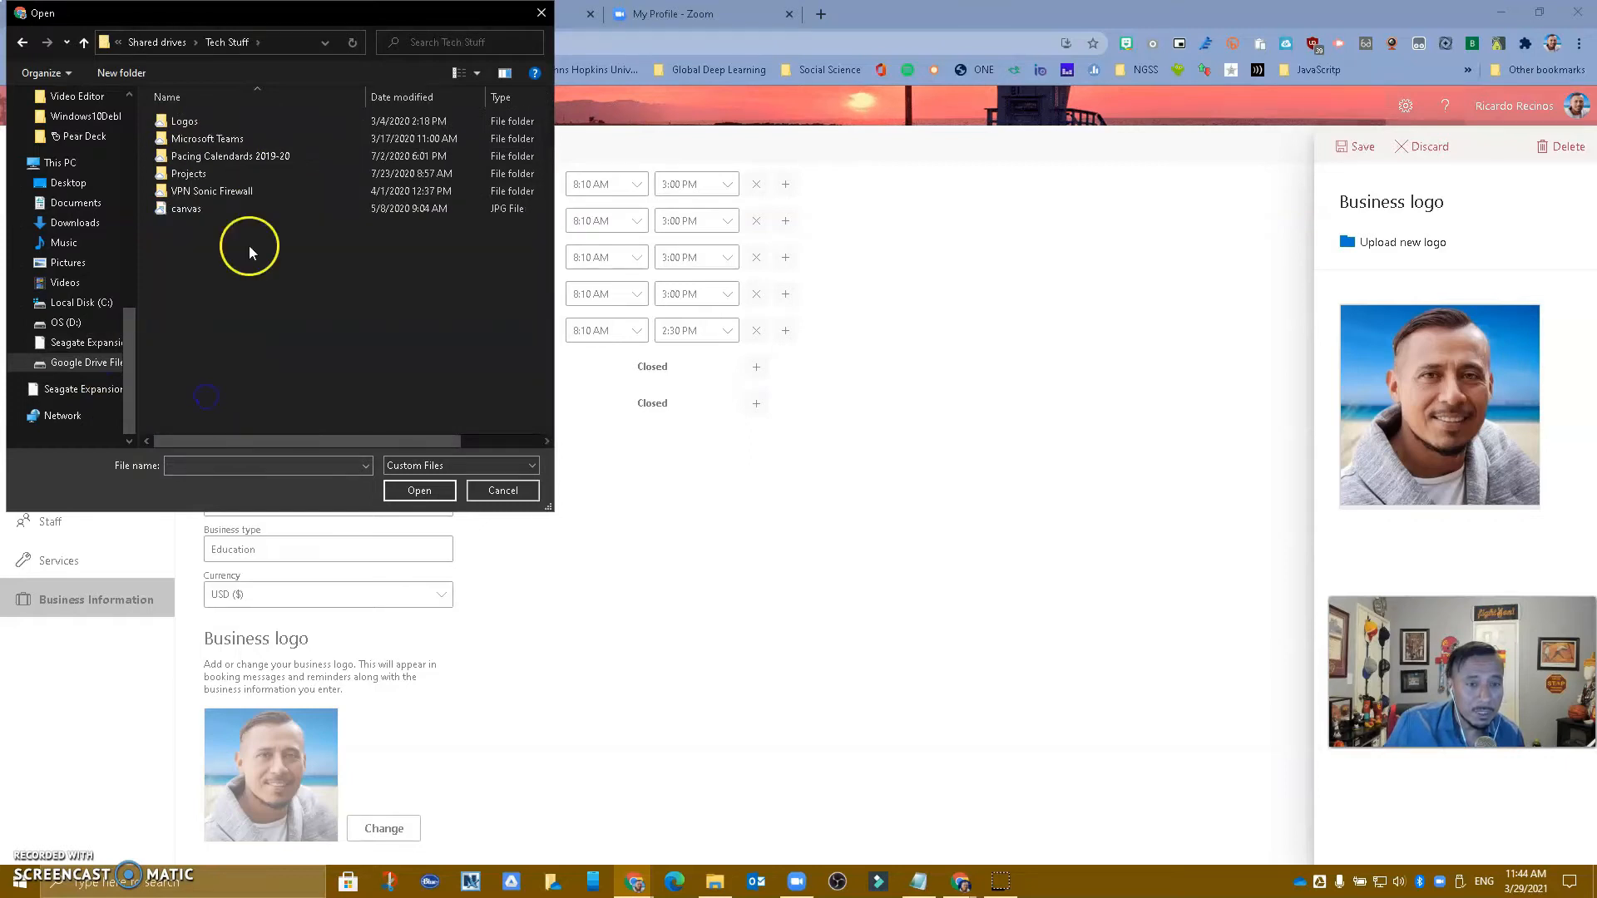
{"action": "double_click", "coordinate": [204, 121]}
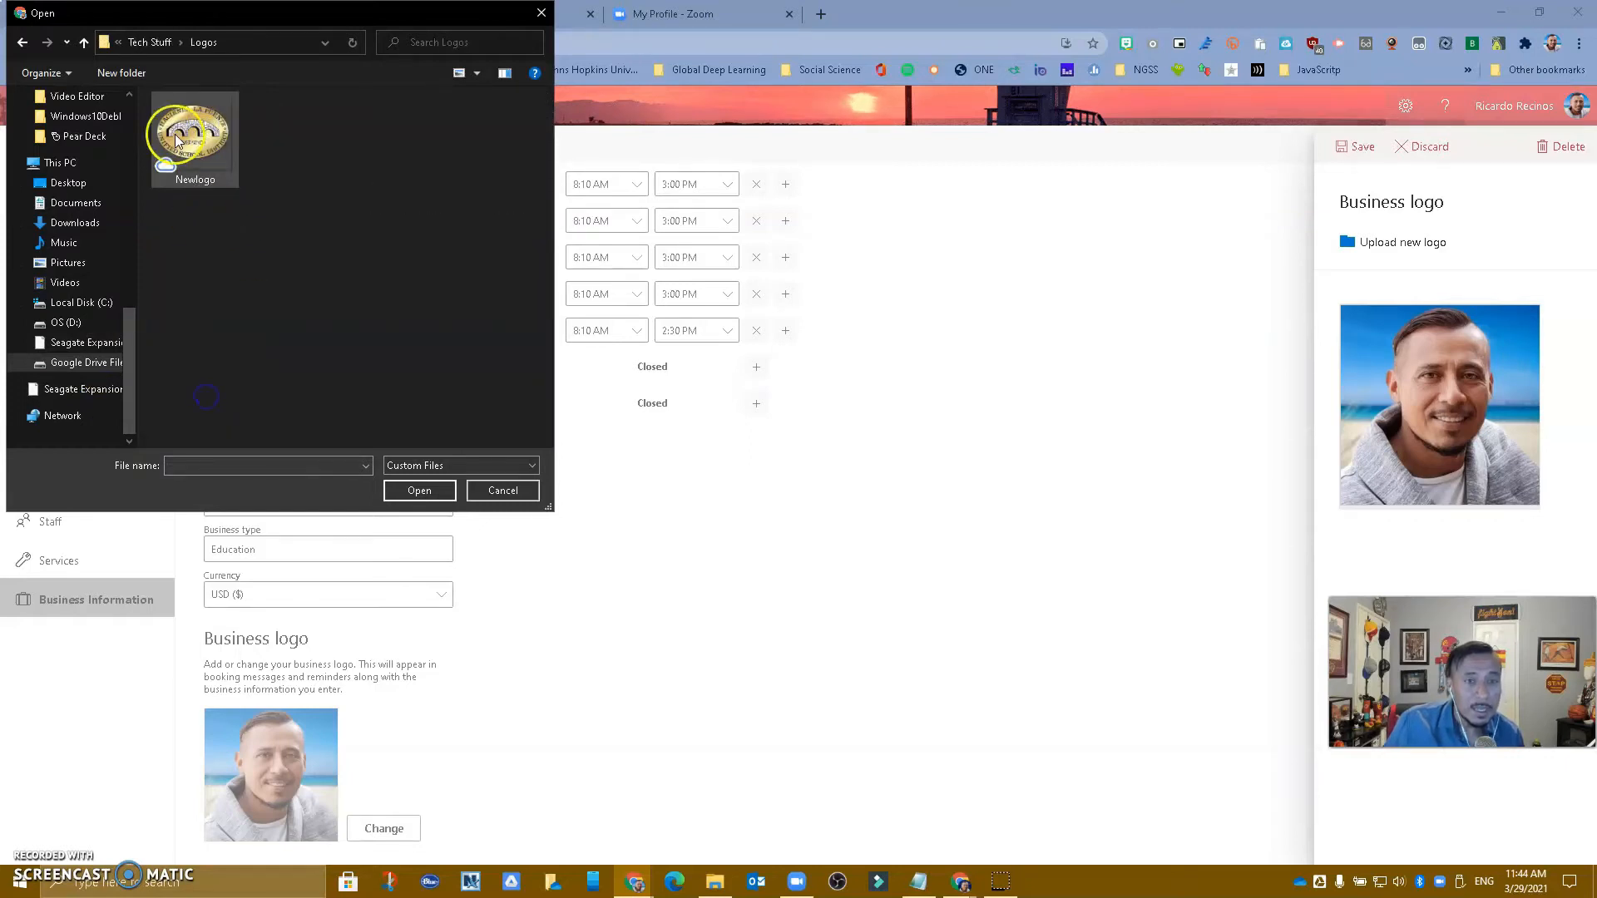
{"action": "left_click", "coordinate": [208, 141]}
{"action": "left_click", "coordinate": [394, 494]}
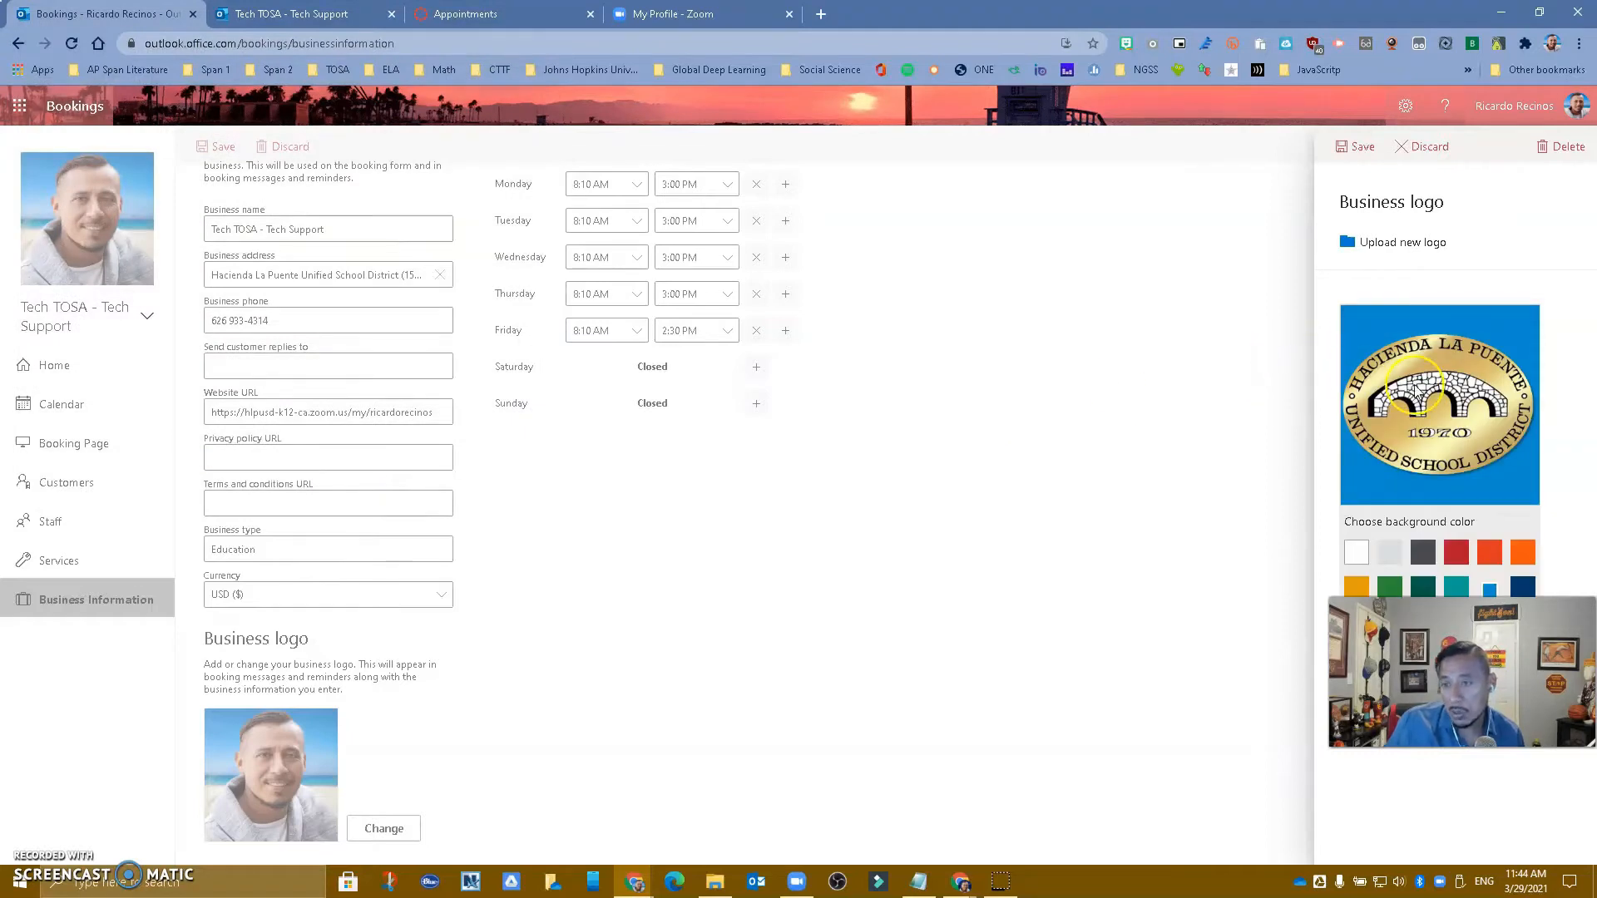
{"action": "left_click", "coordinate": [1428, 150]}
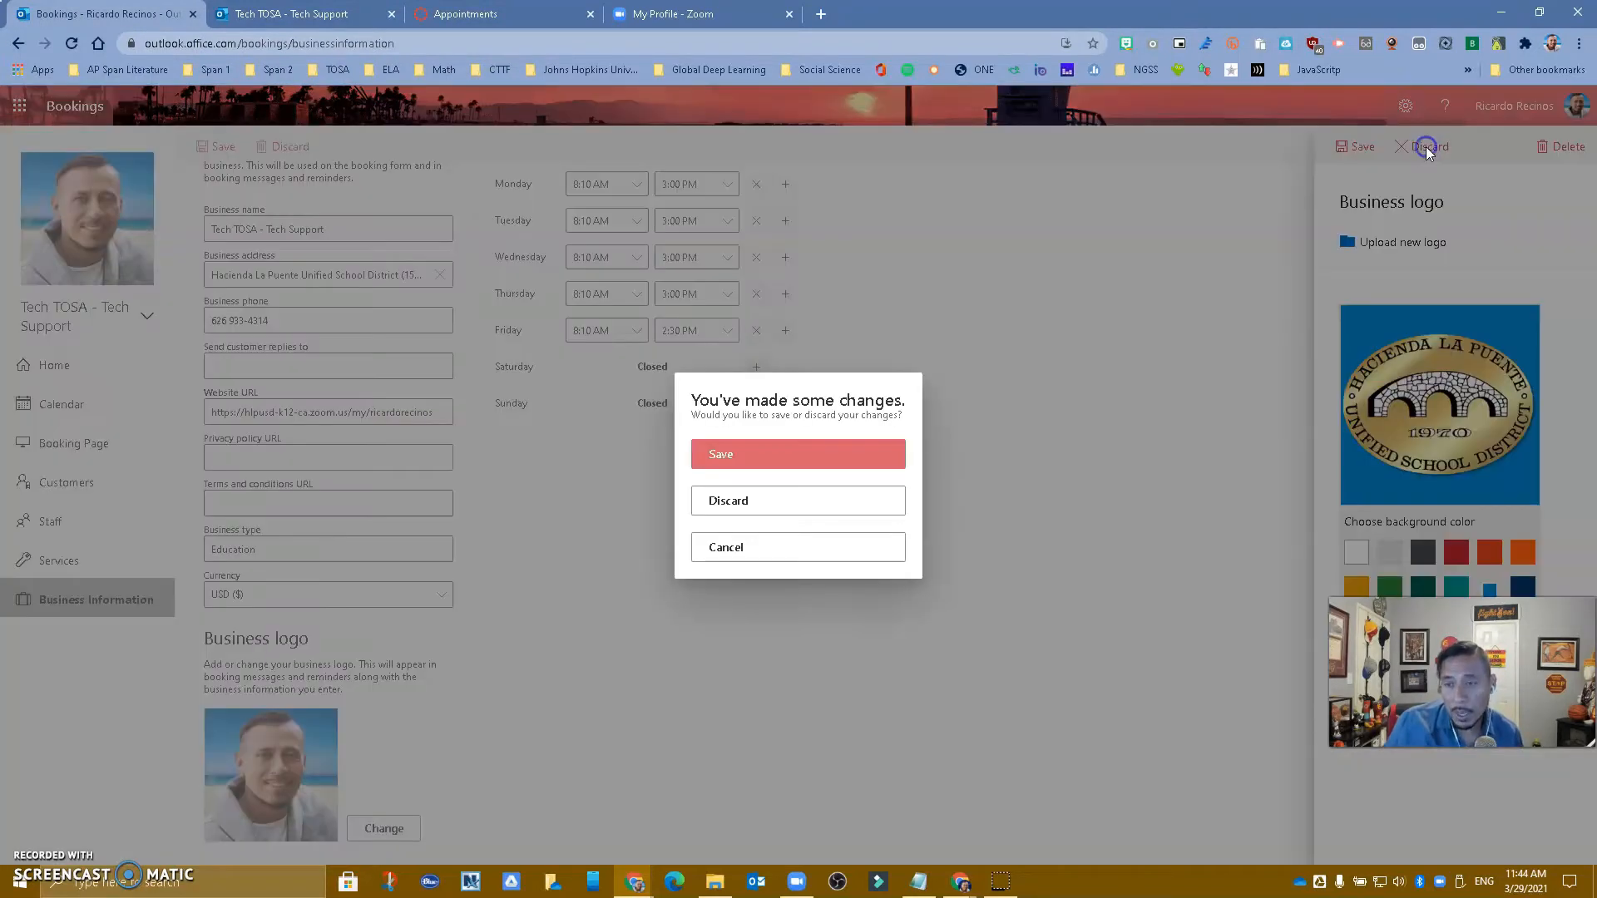
{"action": "left_click", "coordinate": [753, 501]}
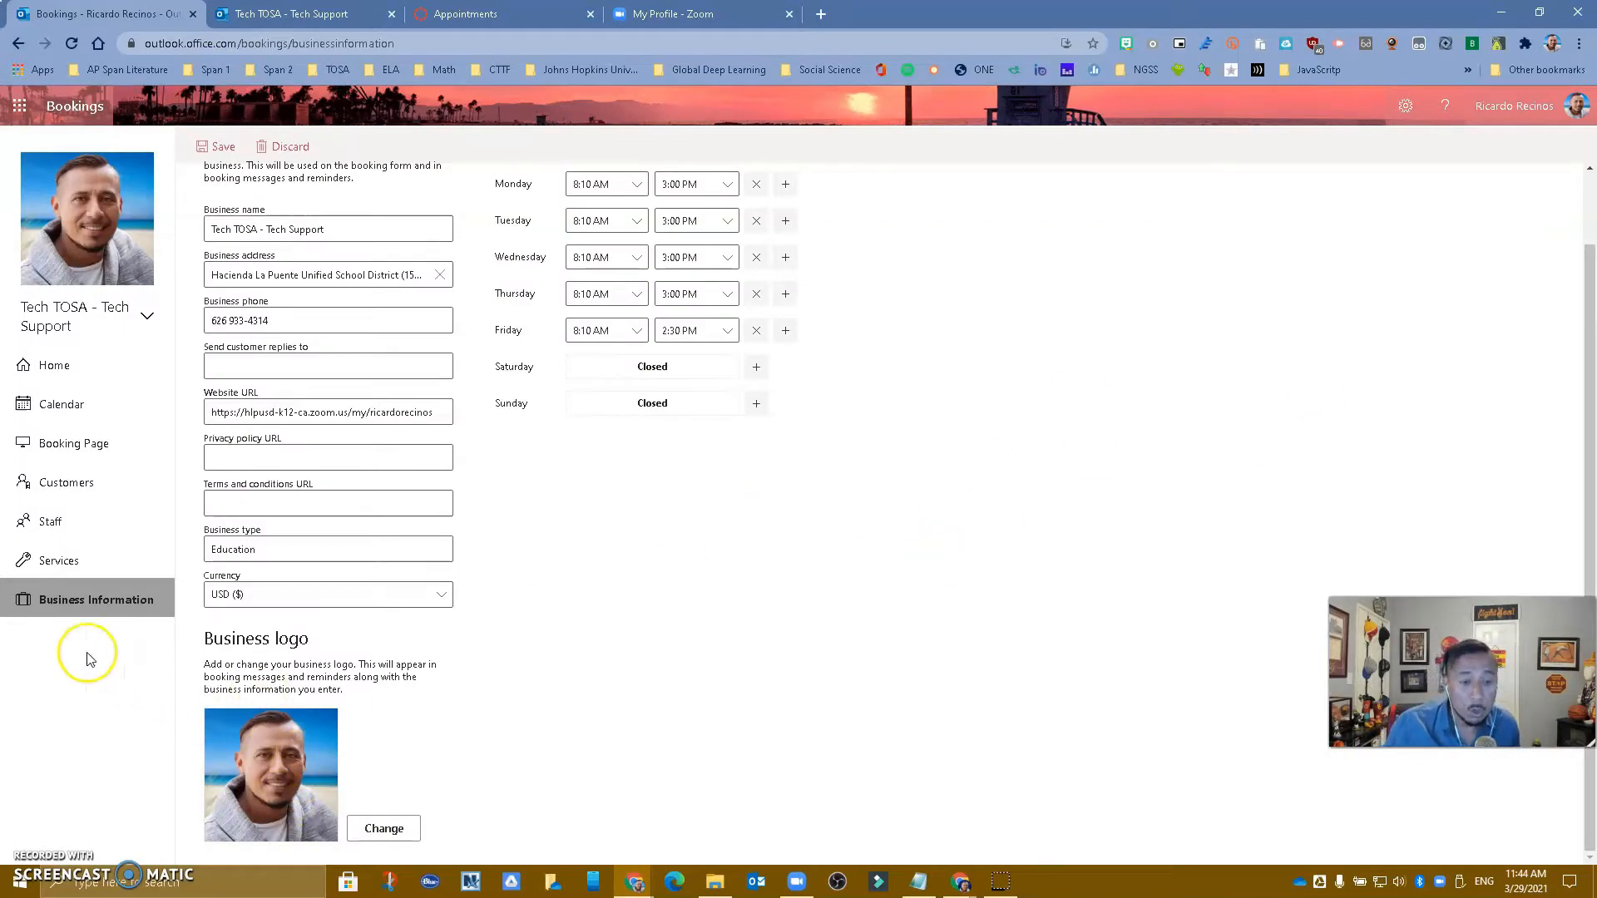
Review the business hours for each day, including Monday's start time
{"action": "scroll", "coordinate": [396, 616], "scroll_direction": "up", "scroll_amount": 1}
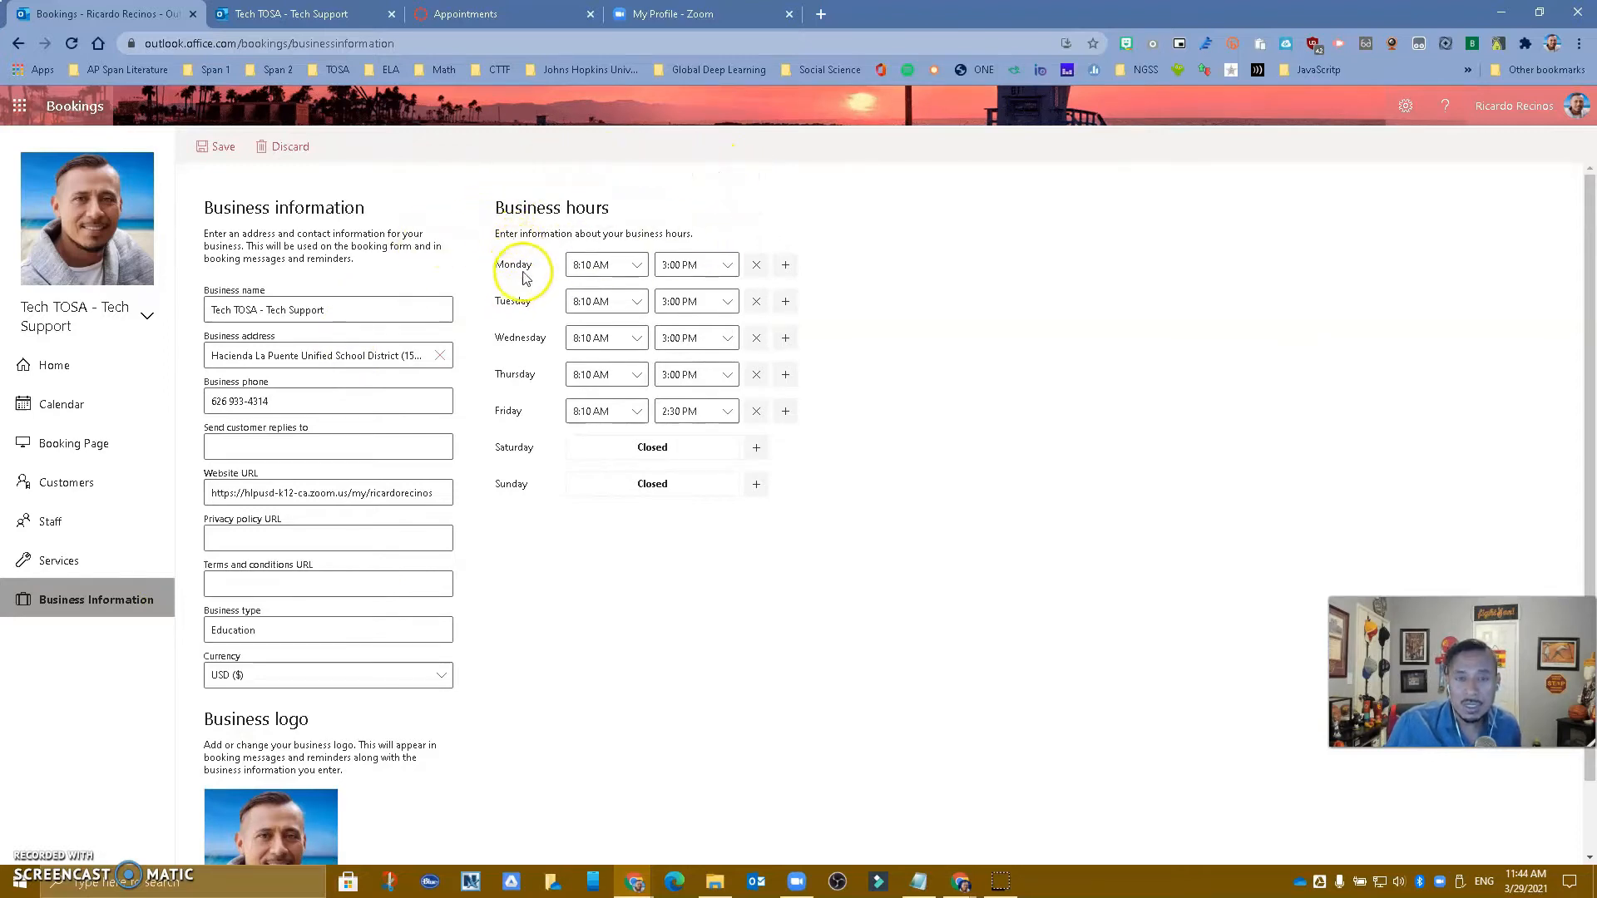
{"action": "left_click", "coordinate": [647, 267]}
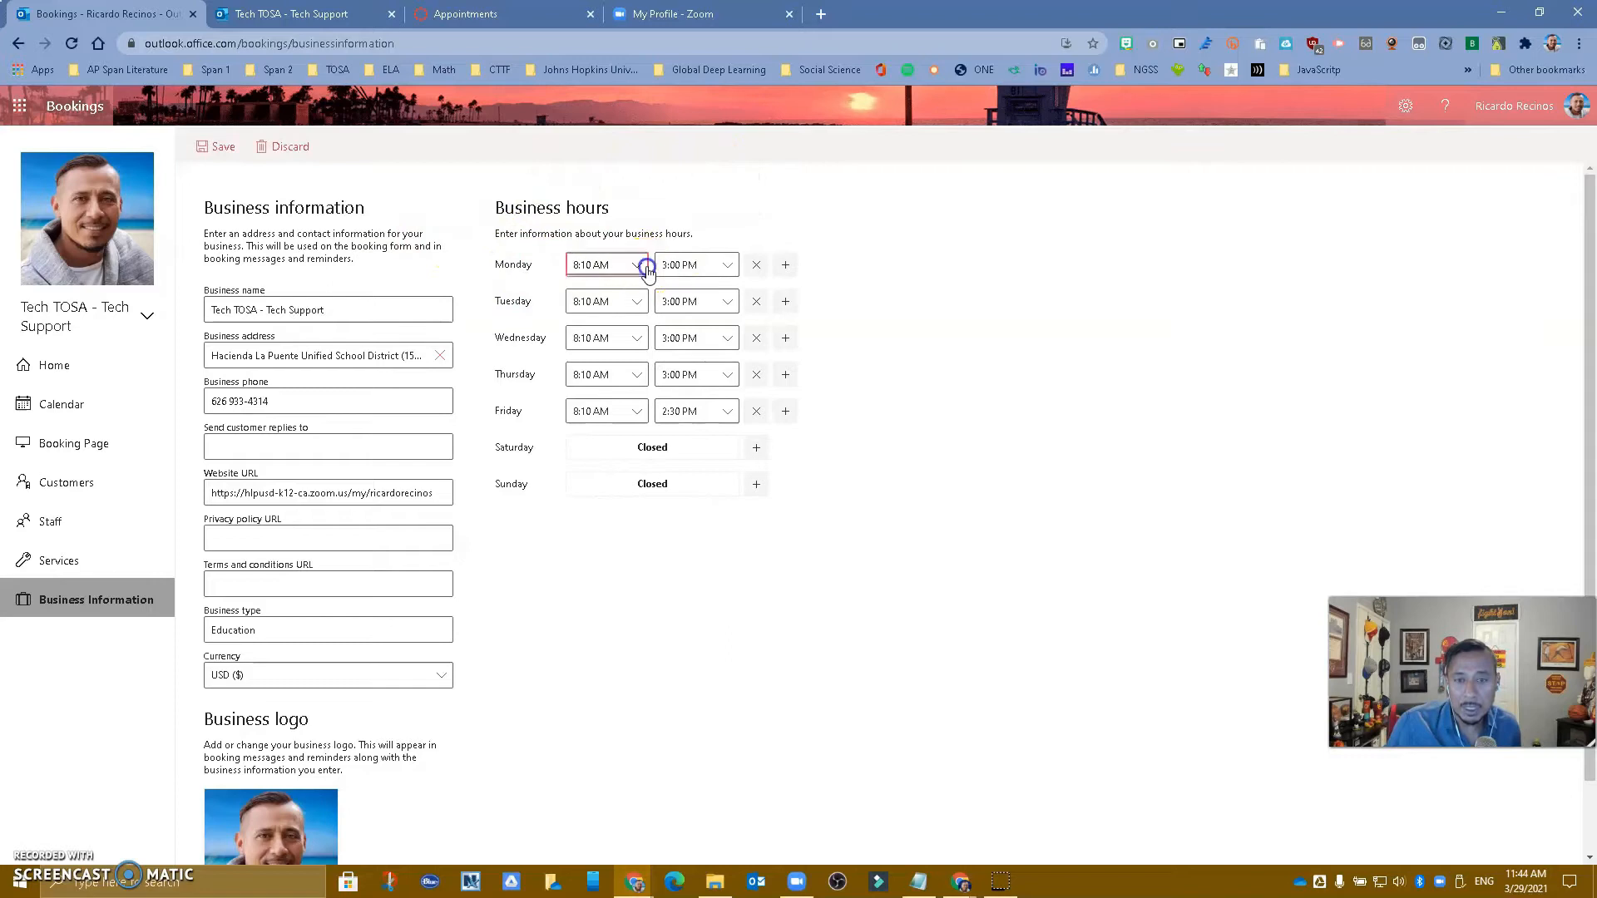
{"action": "left_click", "coordinate": [739, 205]}
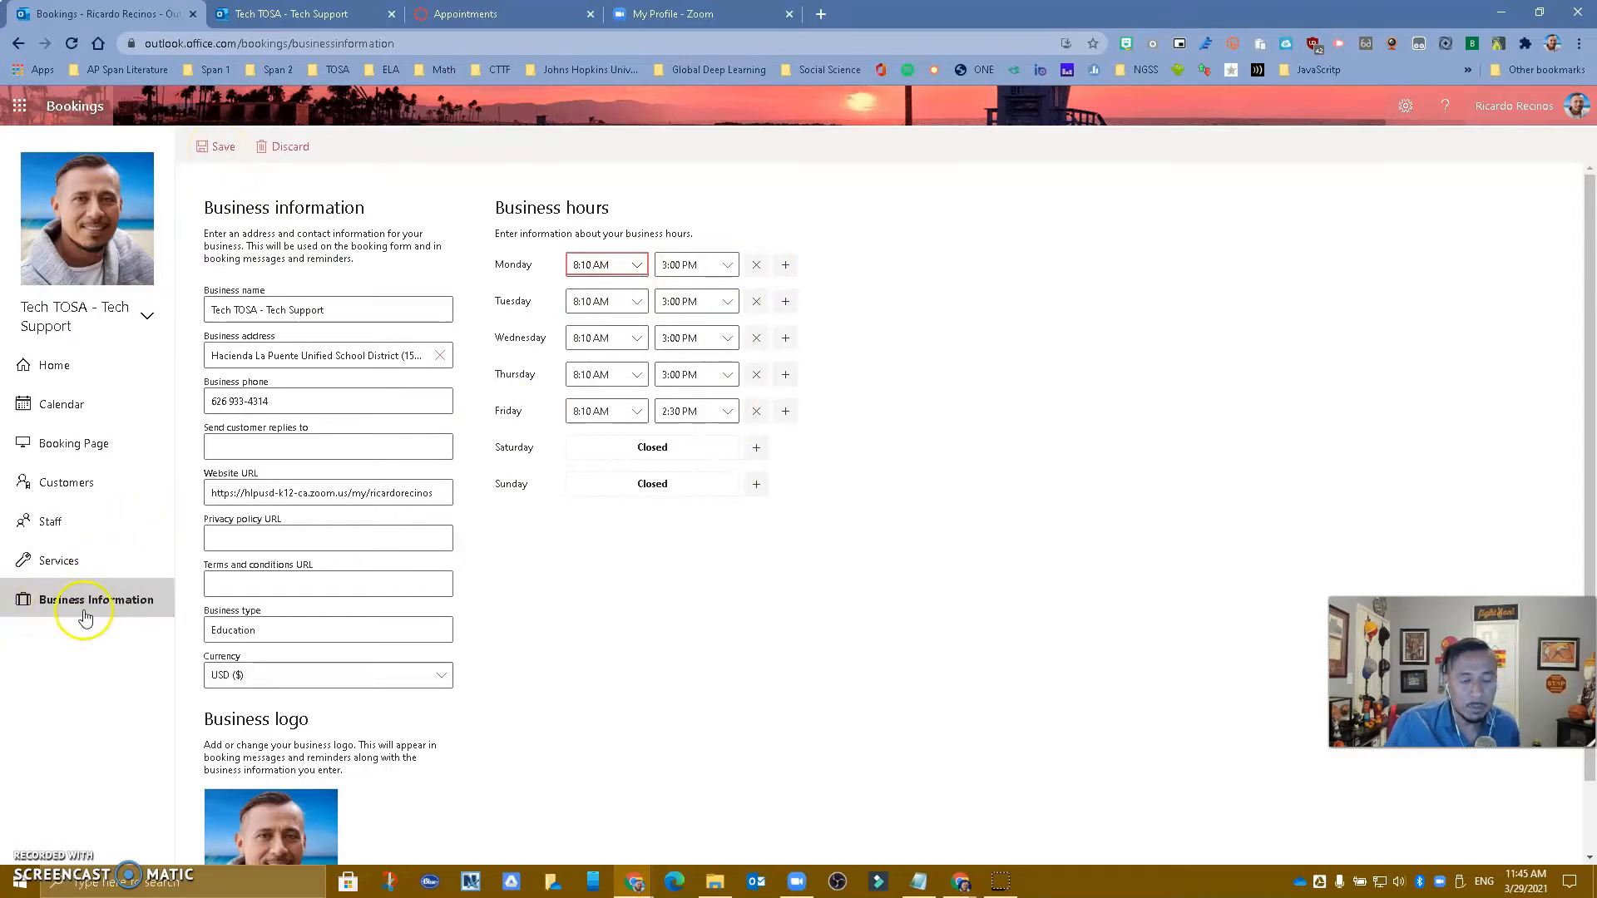
Start a new bookable service and name it "Office hours"
{"action": "left_click", "coordinate": [73, 562]}
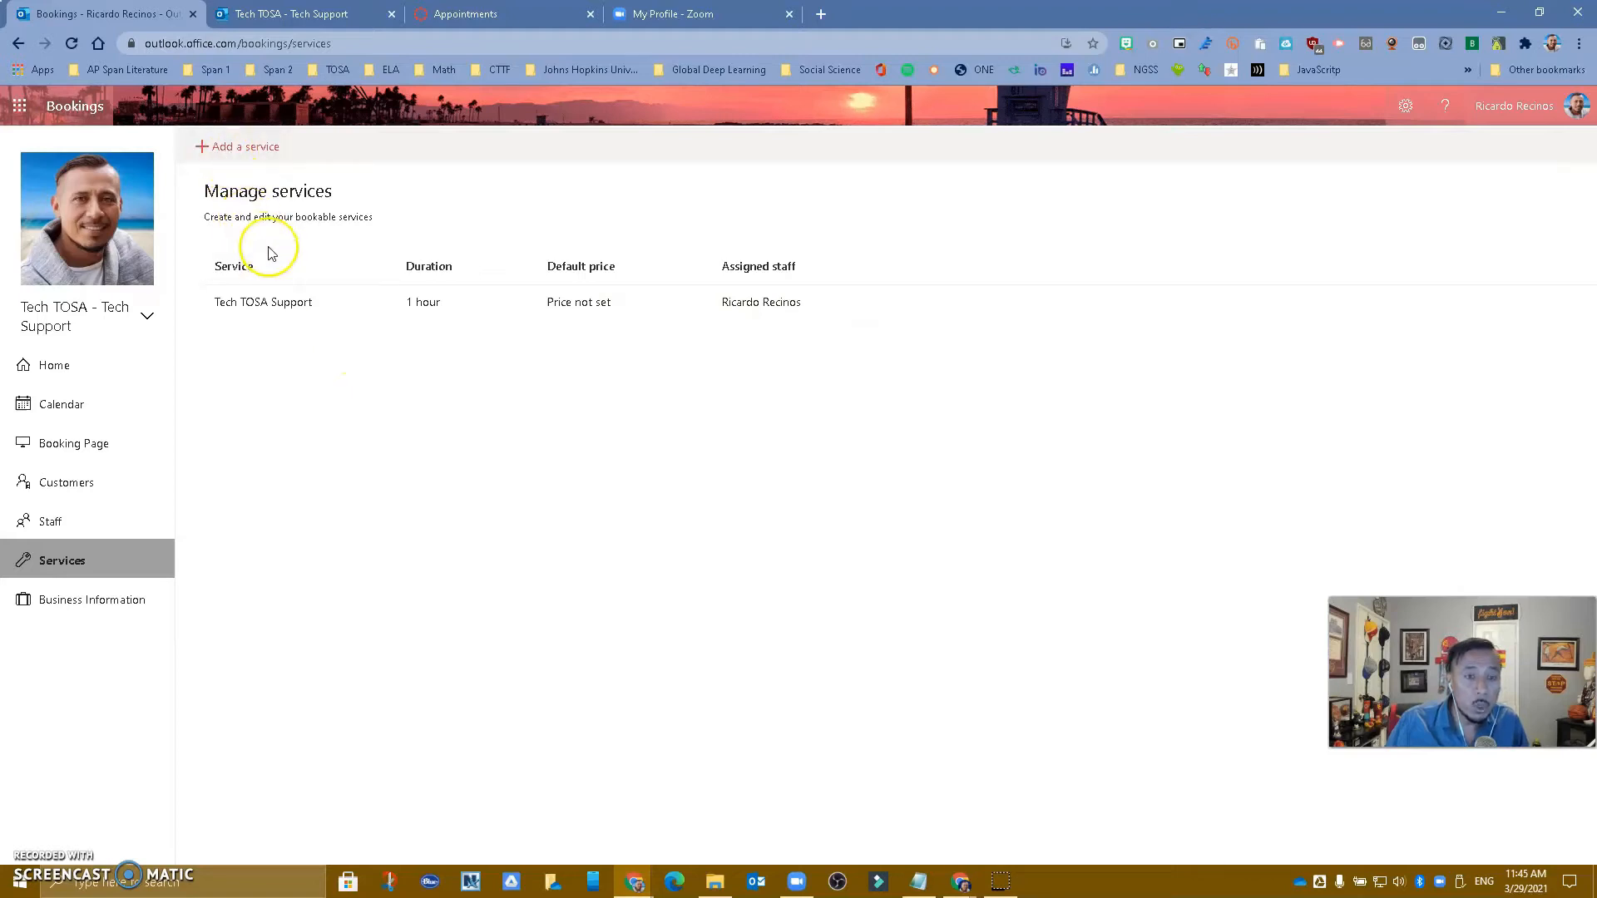
{"action": "left_click", "coordinate": [219, 150]}
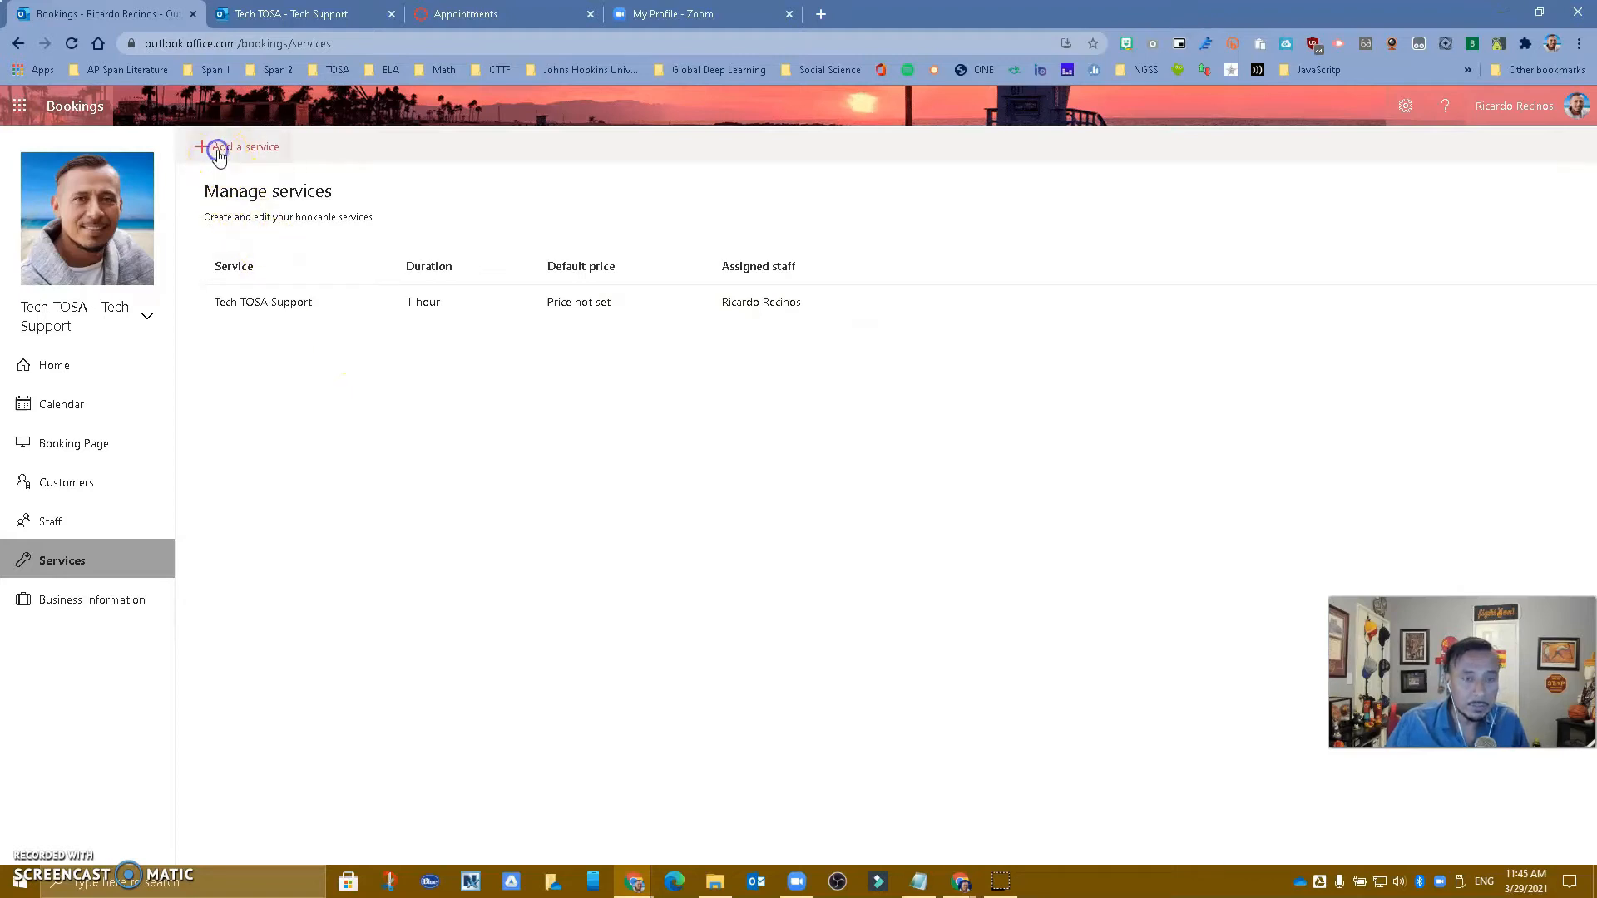
{"action": "left_click", "coordinate": [235, 276]}
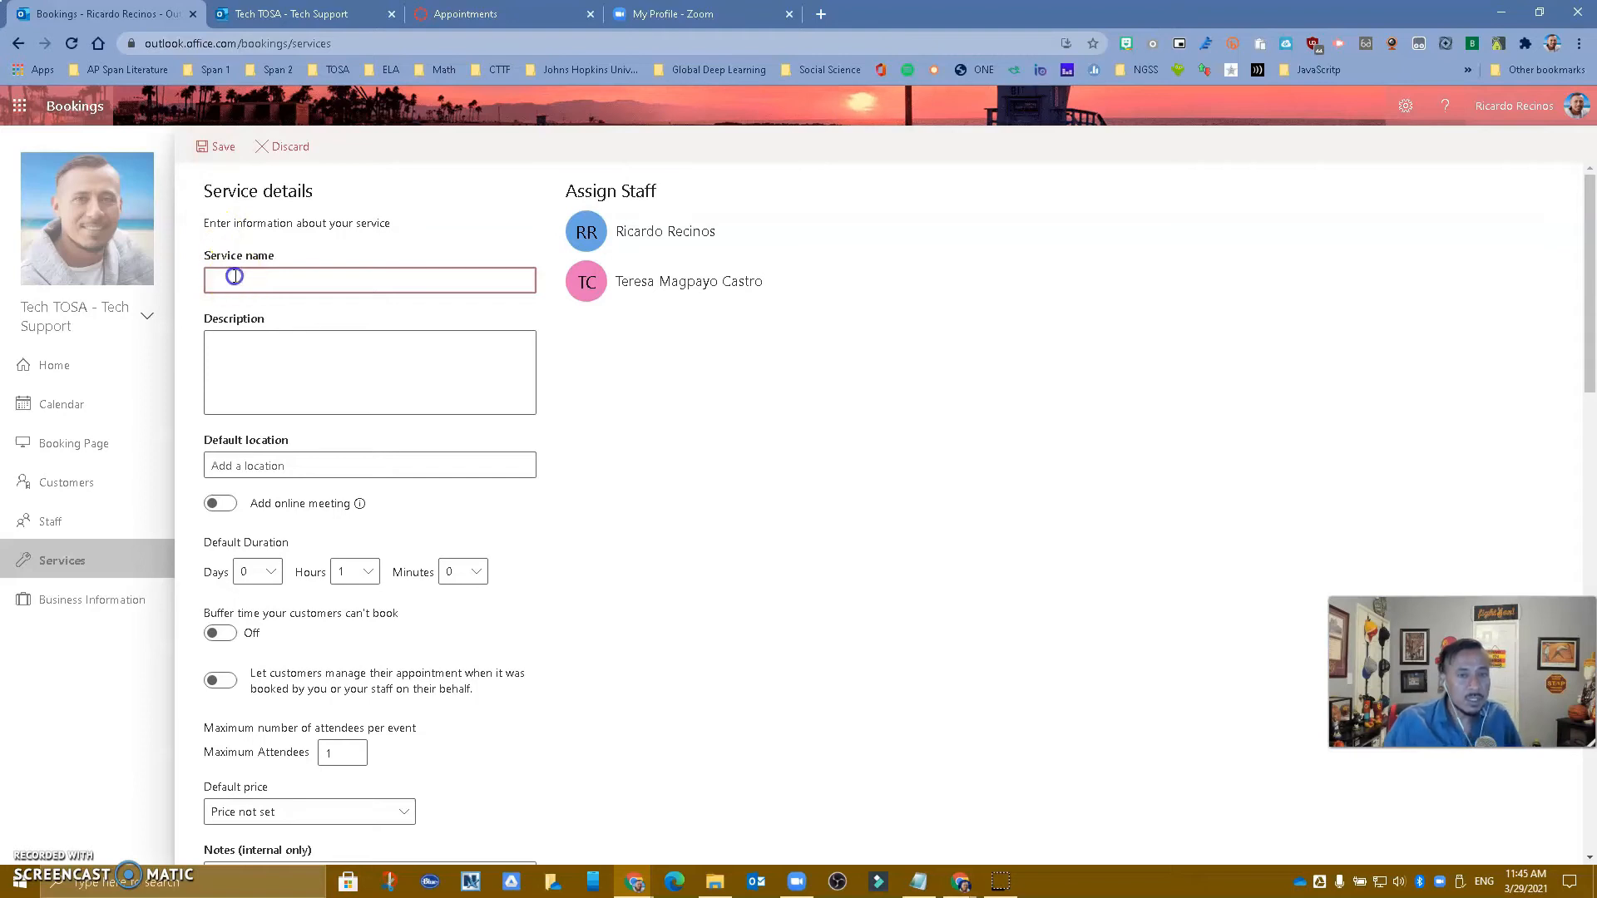
{"action": "type", "text": "e hours"}
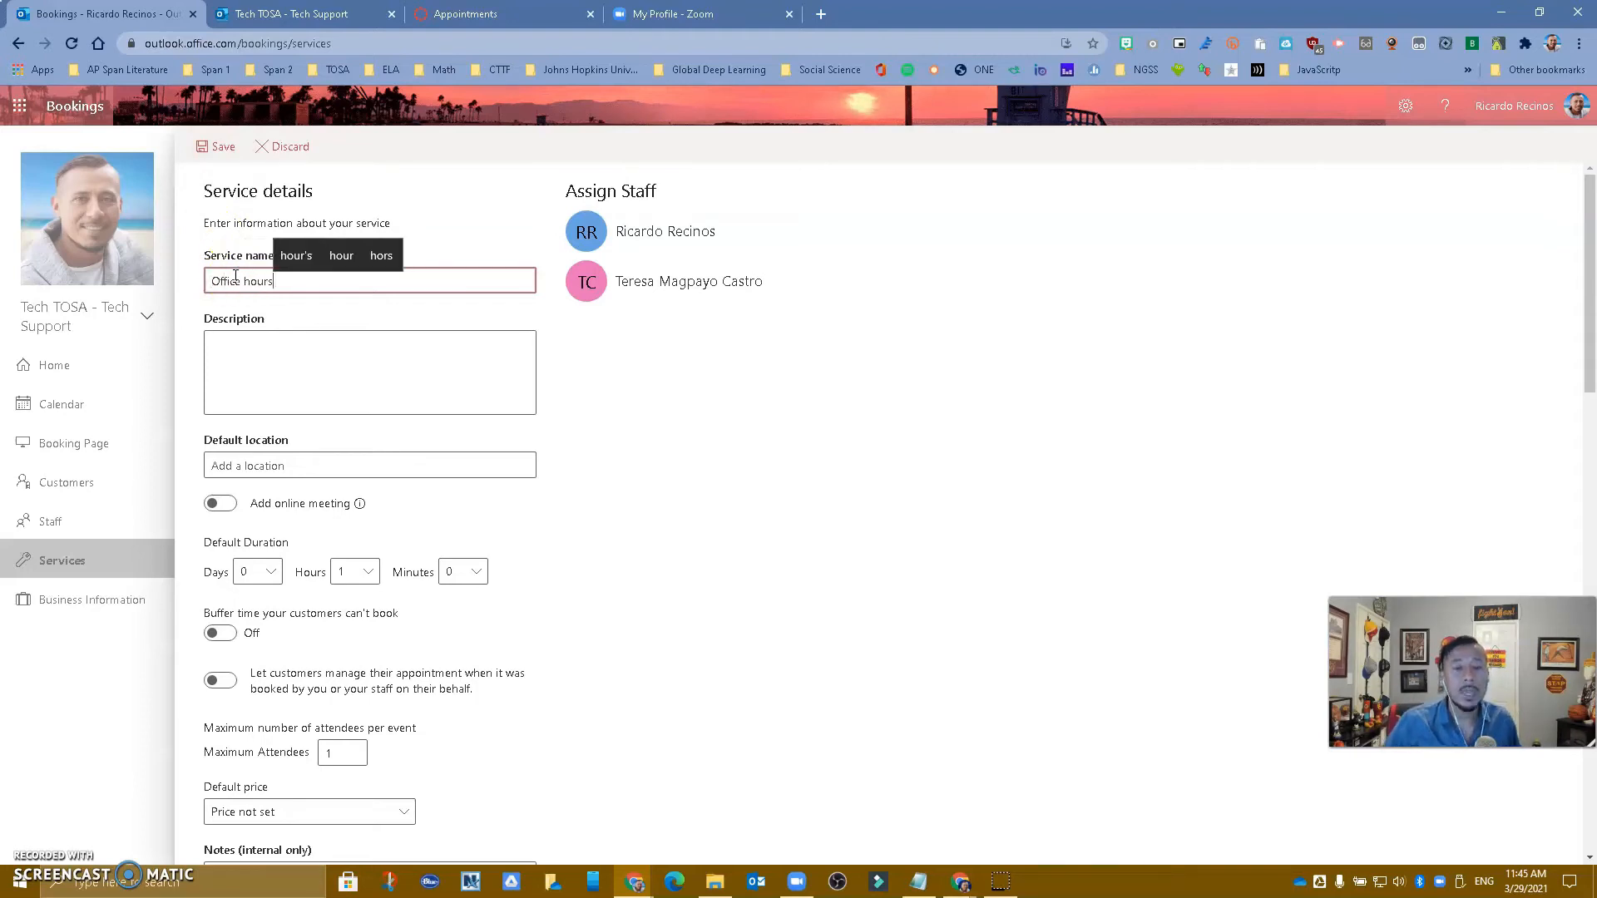
{"action": "left_click", "coordinate": [257, 346]}
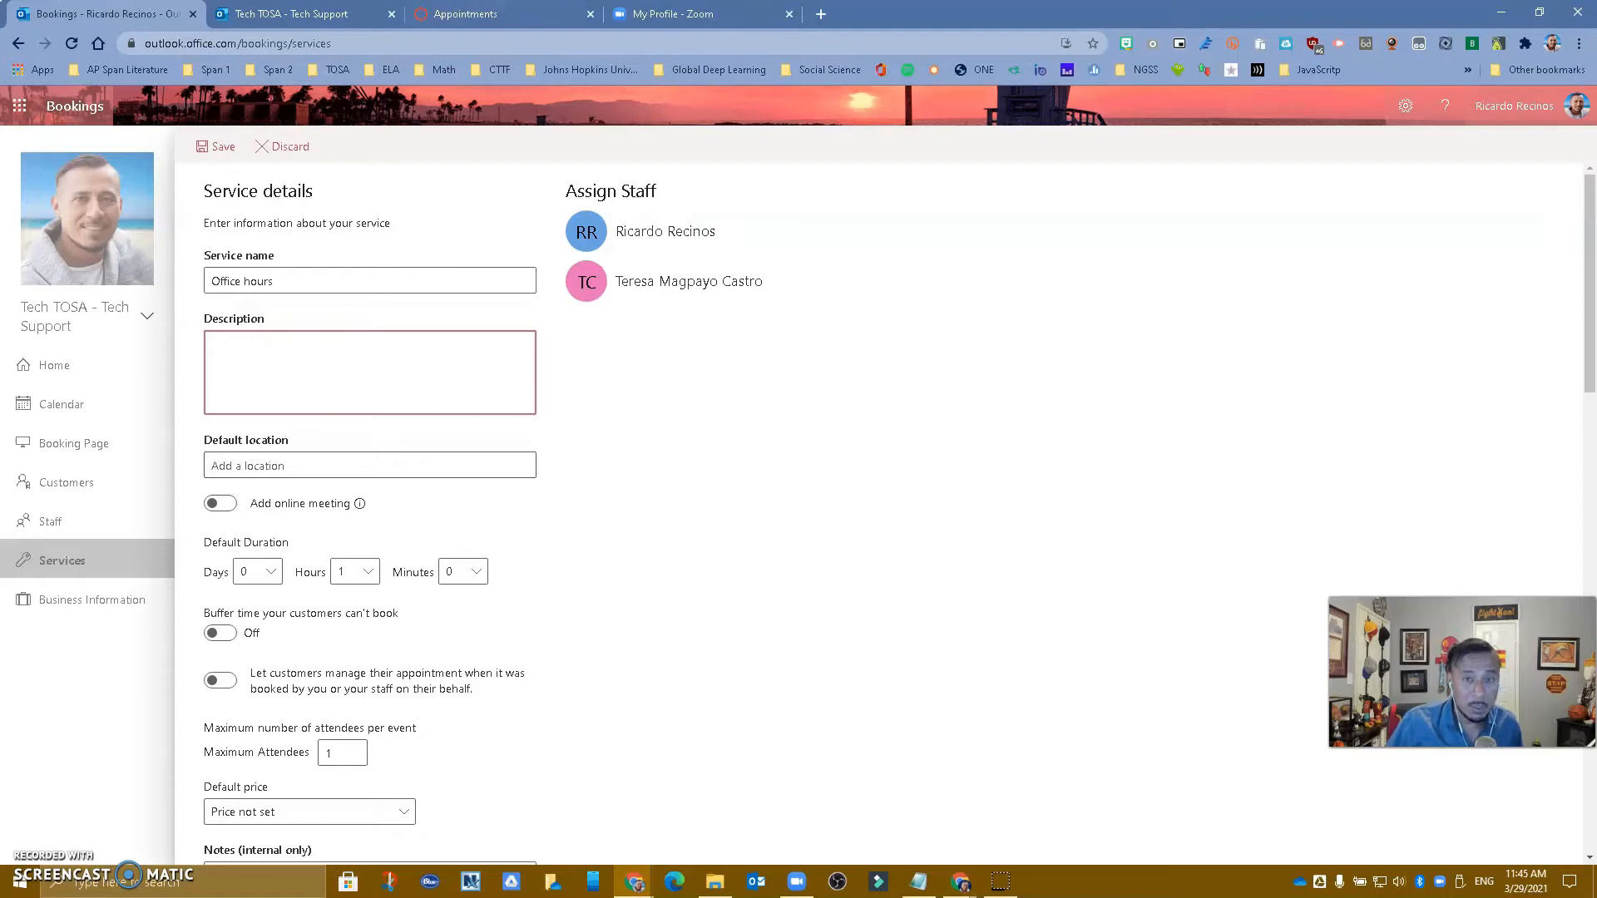
Copy the personal link from the Zoom profile and paste it as the Office hours service's default location
{"action": "left_click", "coordinate": [665, 14]}
{"action": "right_click", "coordinate": [683, 541]}
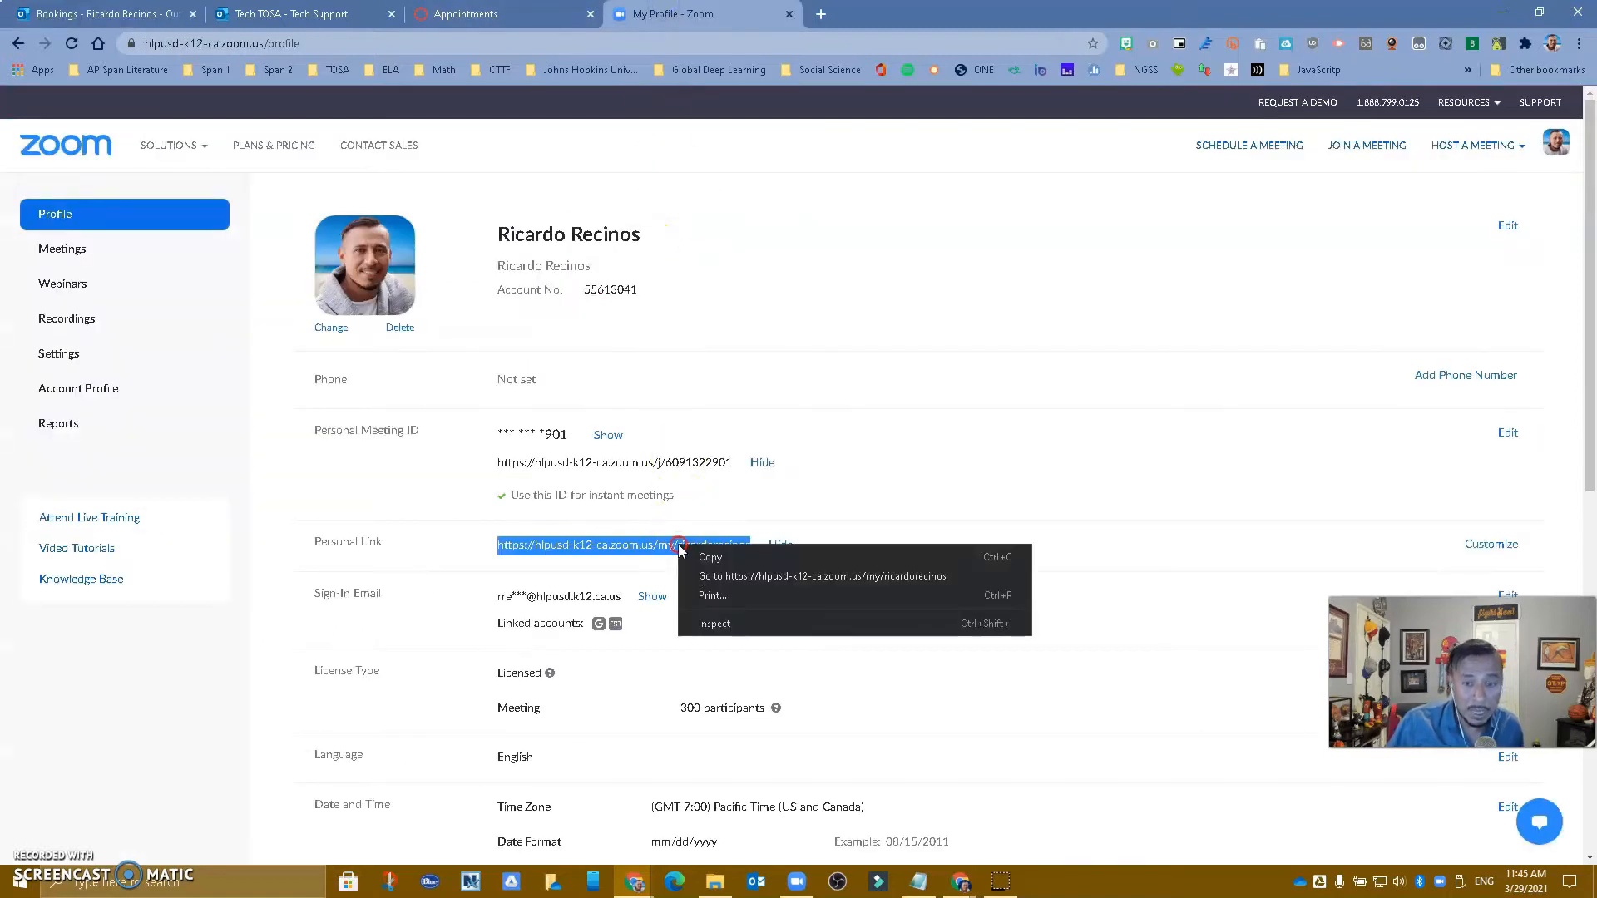
{"action": "left_click", "coordinate": [745, 561]}
{"action": "left_click", "coordinate": [274, 14]}
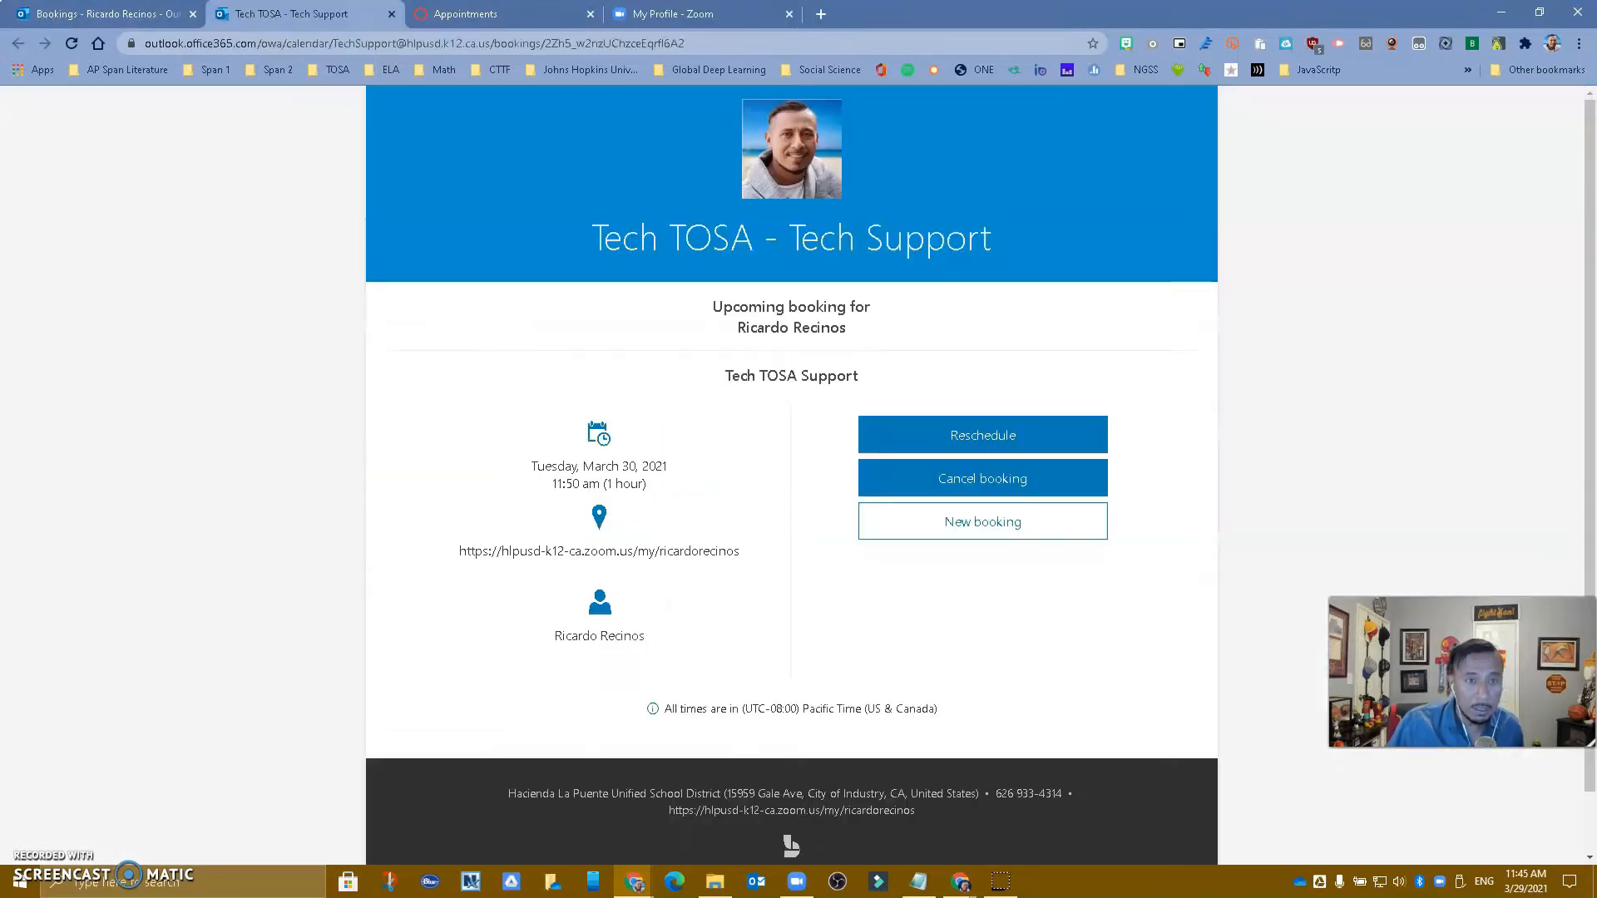
{"action": "left_click", "coordinate": [158, 14]}
{"action": "left_click", "coordinate": [303, 464]}
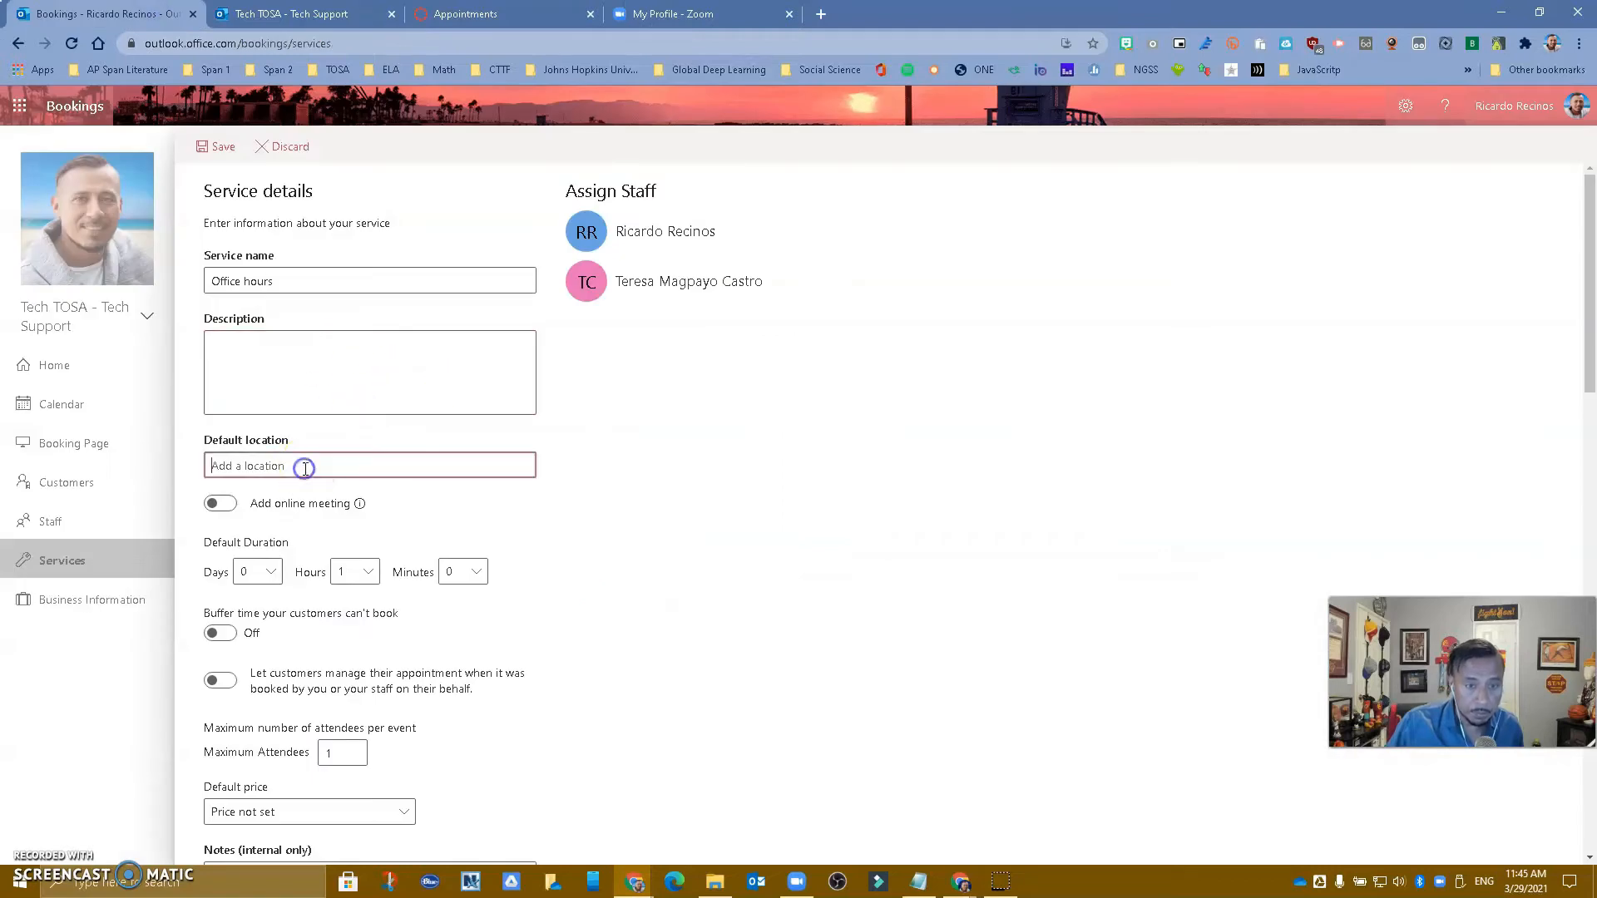
{"action": "right_click", "coordinate": [305, 467]}
{"action": "left_click", "coordinate": [360, 594]}
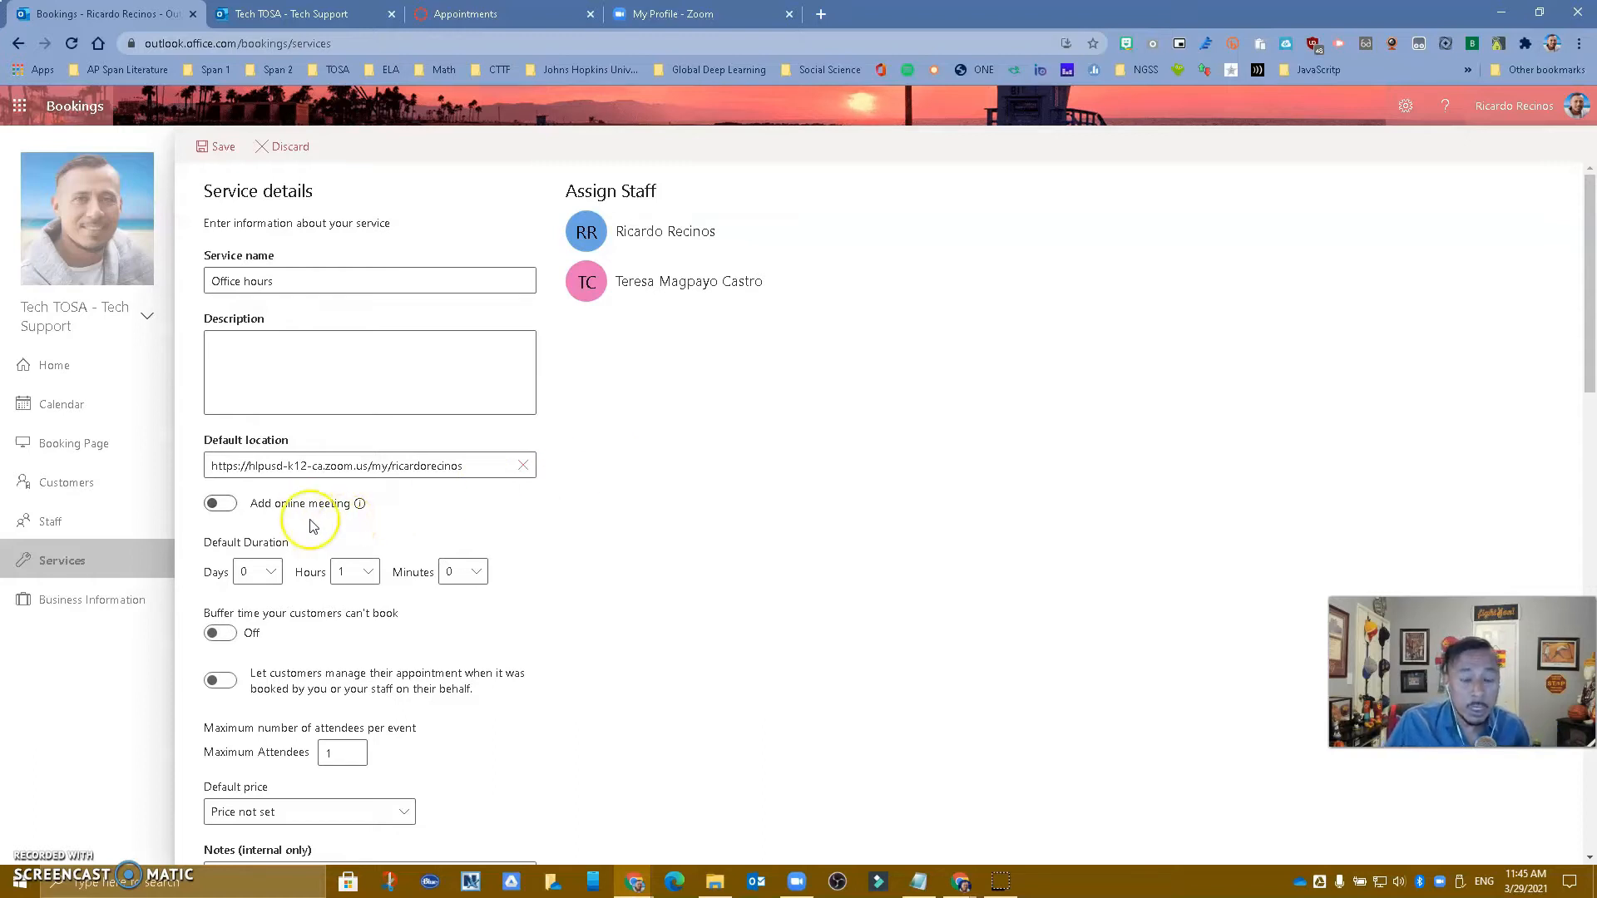
Try adding an online meeting to the Office hours service
{"action": "left_click", "coordinate": [230, 506]}
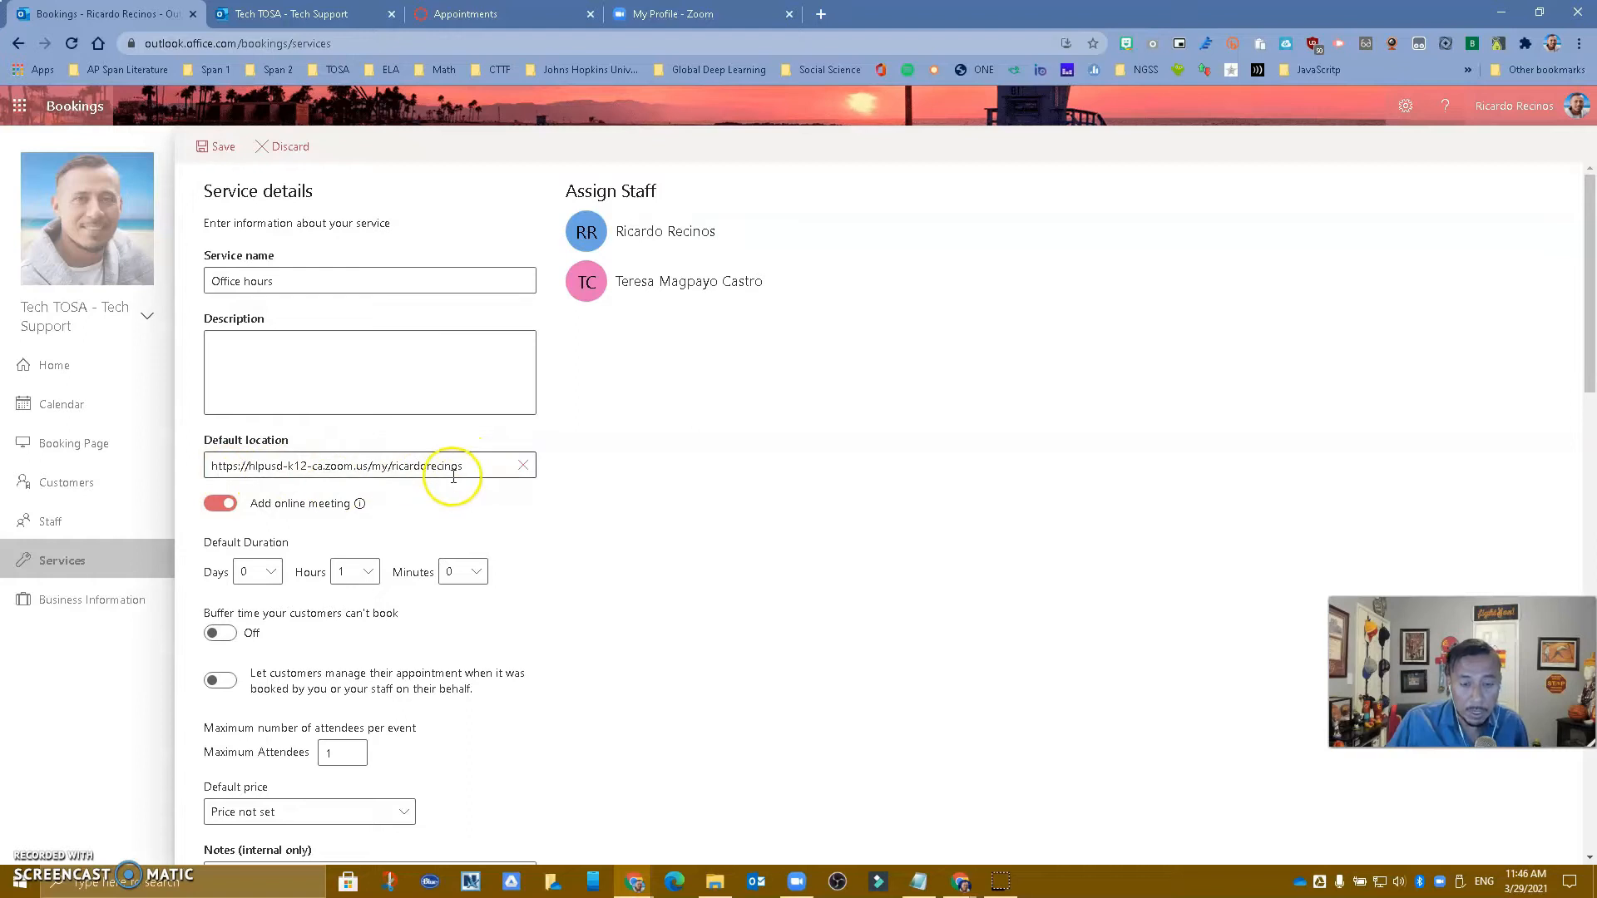
{"action": "left_click", "coordinate": [628, 13]}
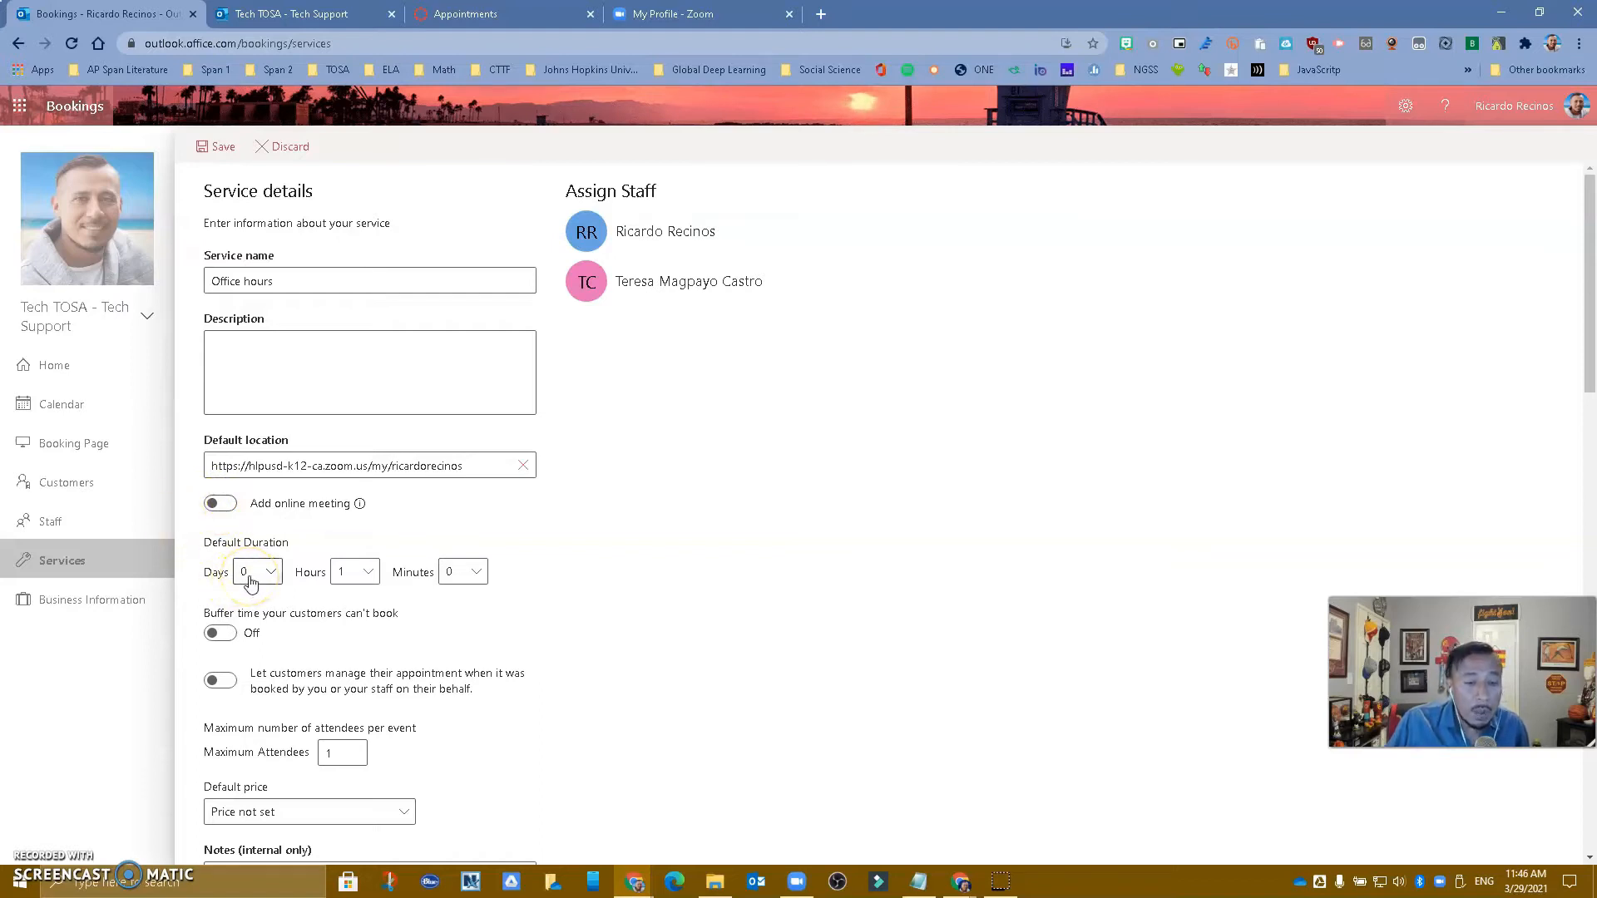
Set the service's default duration to 0 hours and 30 minutes
{"action": "left_click", "coordinate": [369, 575]}
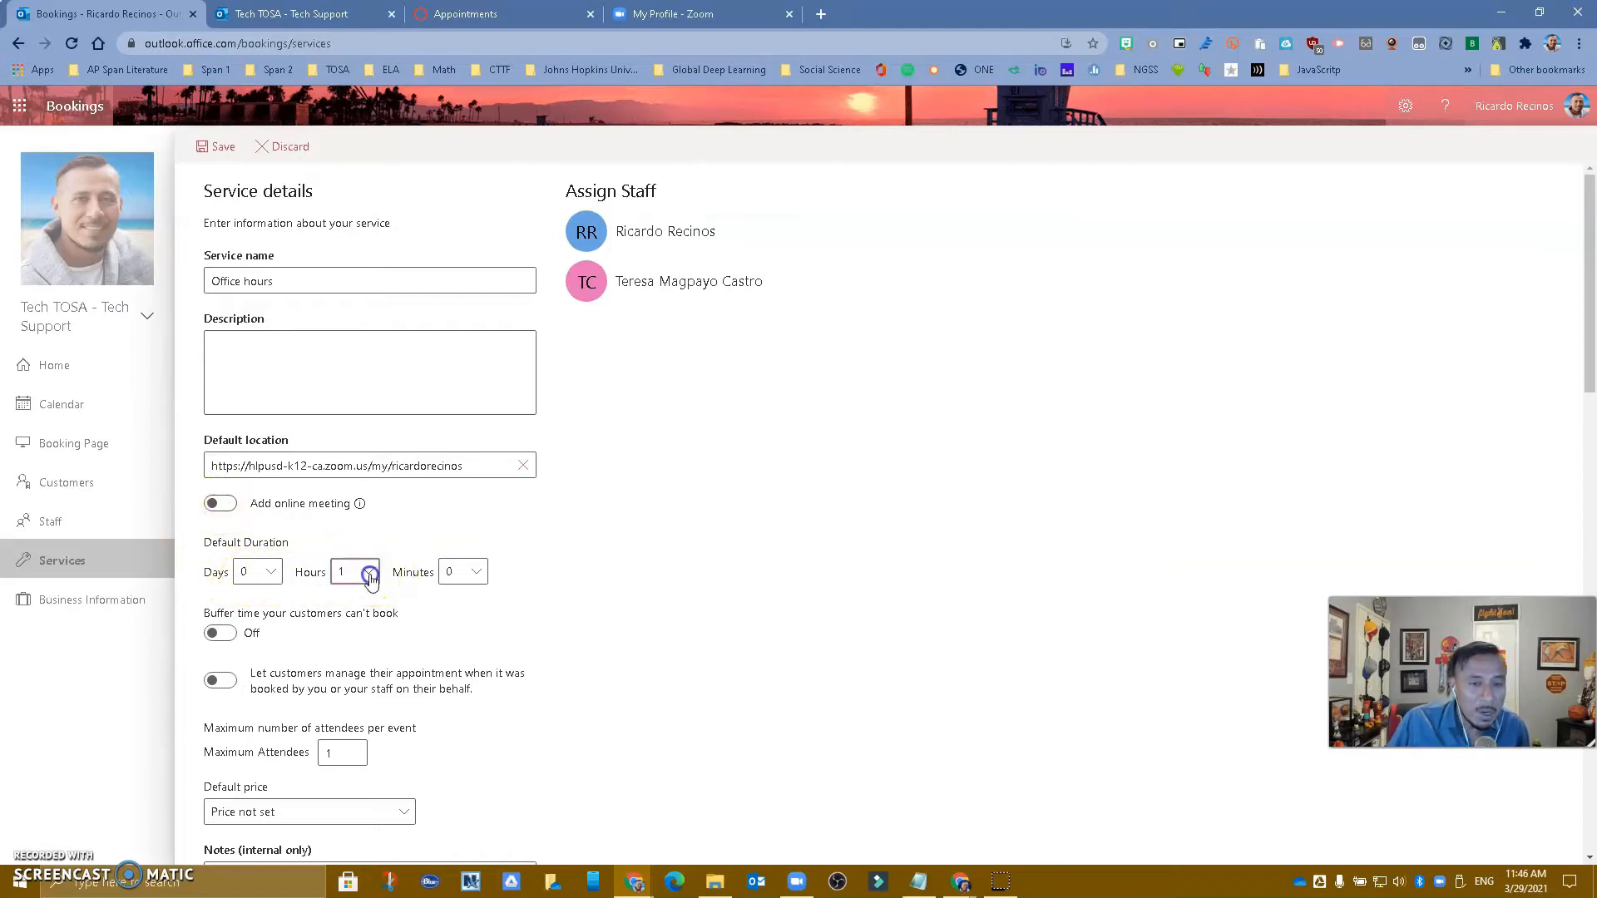
{"action": "left_click", "coordinate": [345, 181]}
{"action": "left_click", "coordinate": [477, 572]}
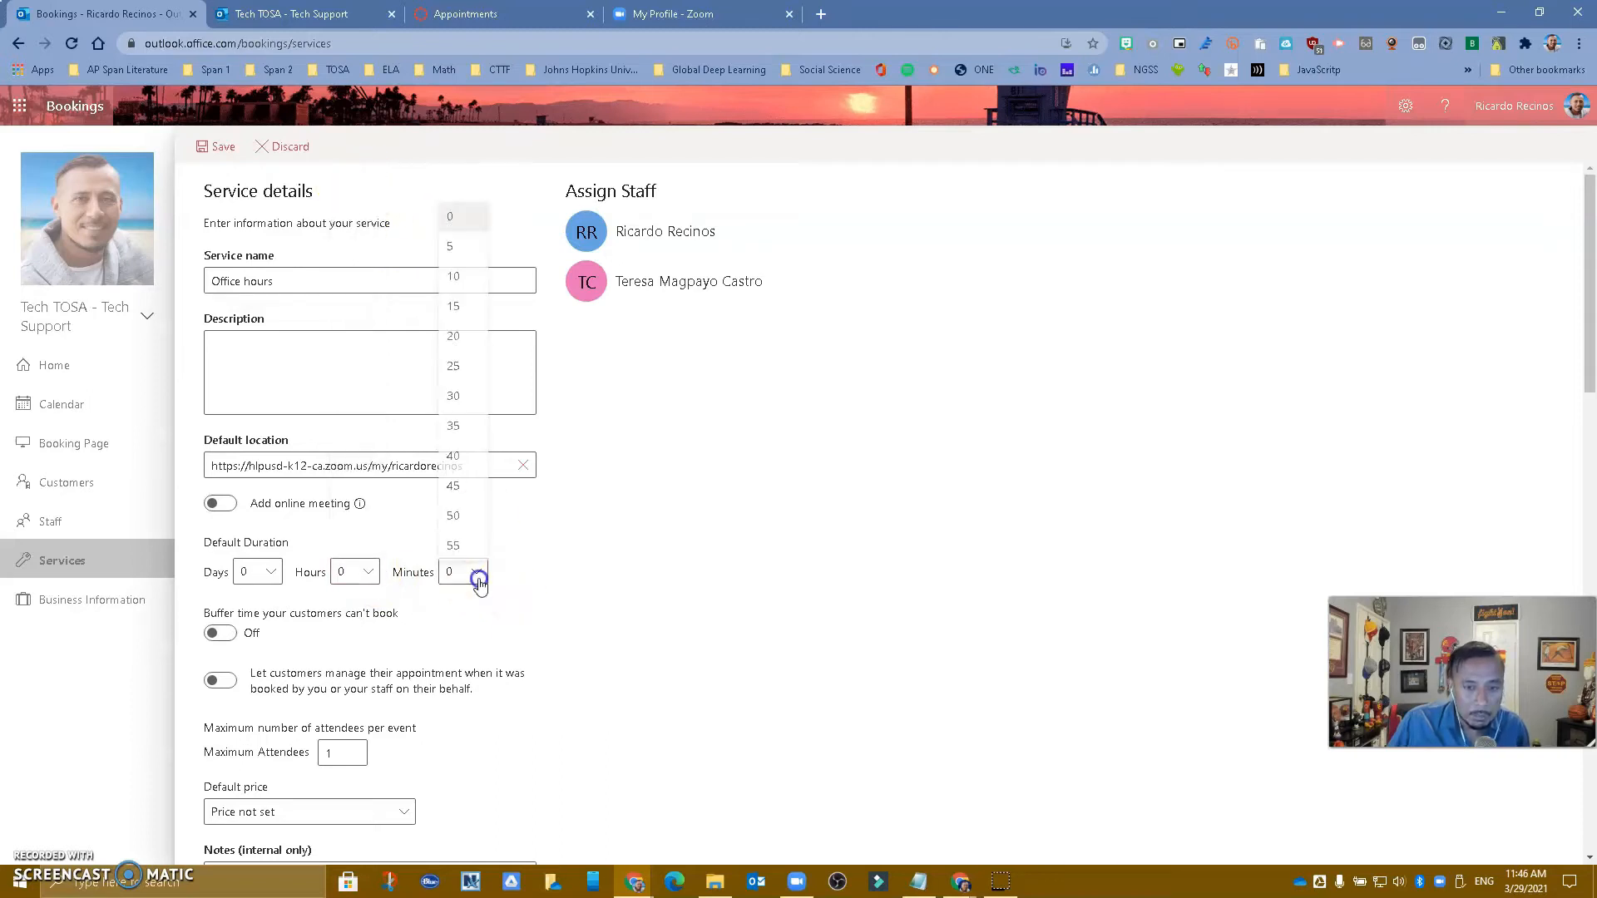
{"action": "left_click", "coordinate": [472, 402]}
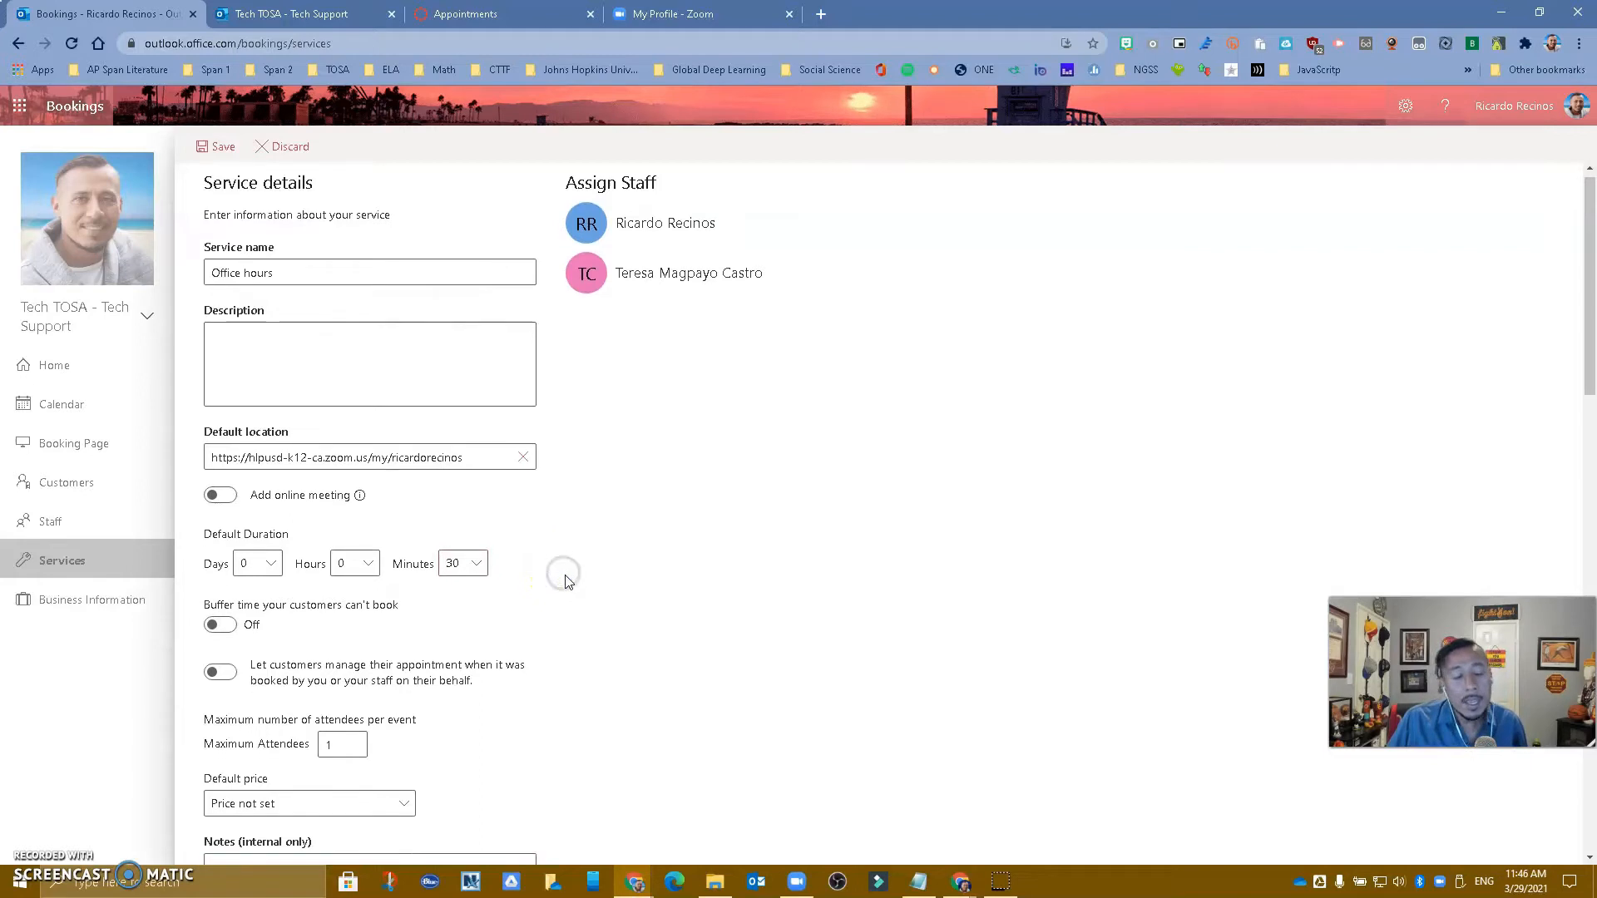
Turn on the buffer time customers can't book, with 10 minutes before and 10 minutes after each appointment
{"action": "scroll", "coordinate": [565, 580], "scroll_direction": "down", "scroll_amount": 2}
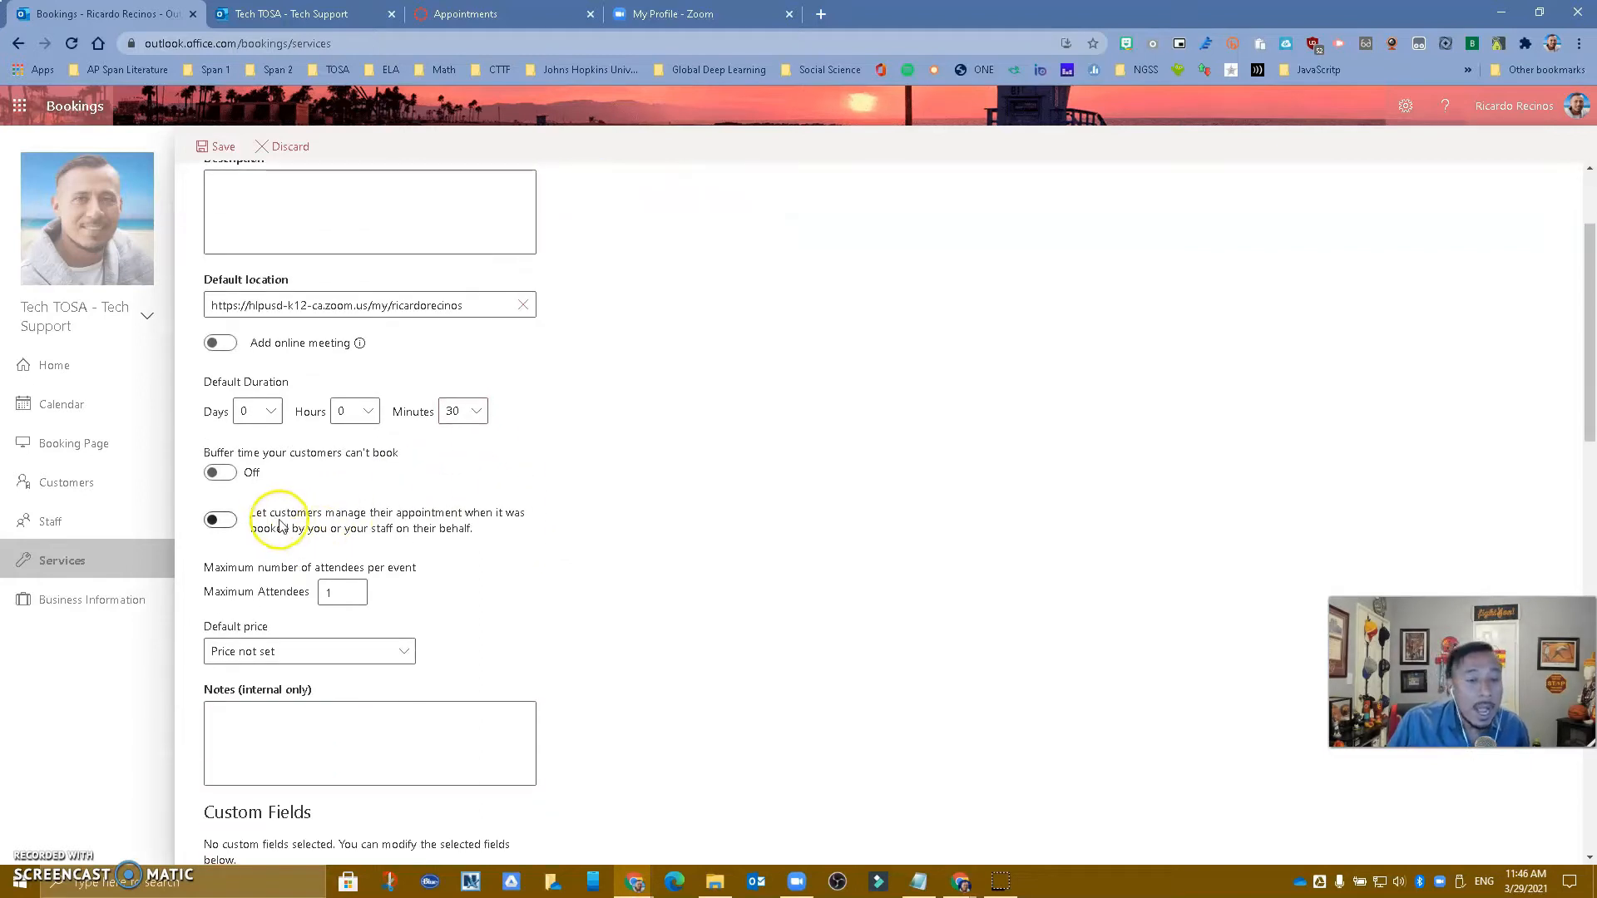
{"action": "left_click", "coordinate": [230, 473]}
{"action": "left_click", "coordinate": [418, 519]}
{"action": "left_click", "coordinate": [415, 226]}
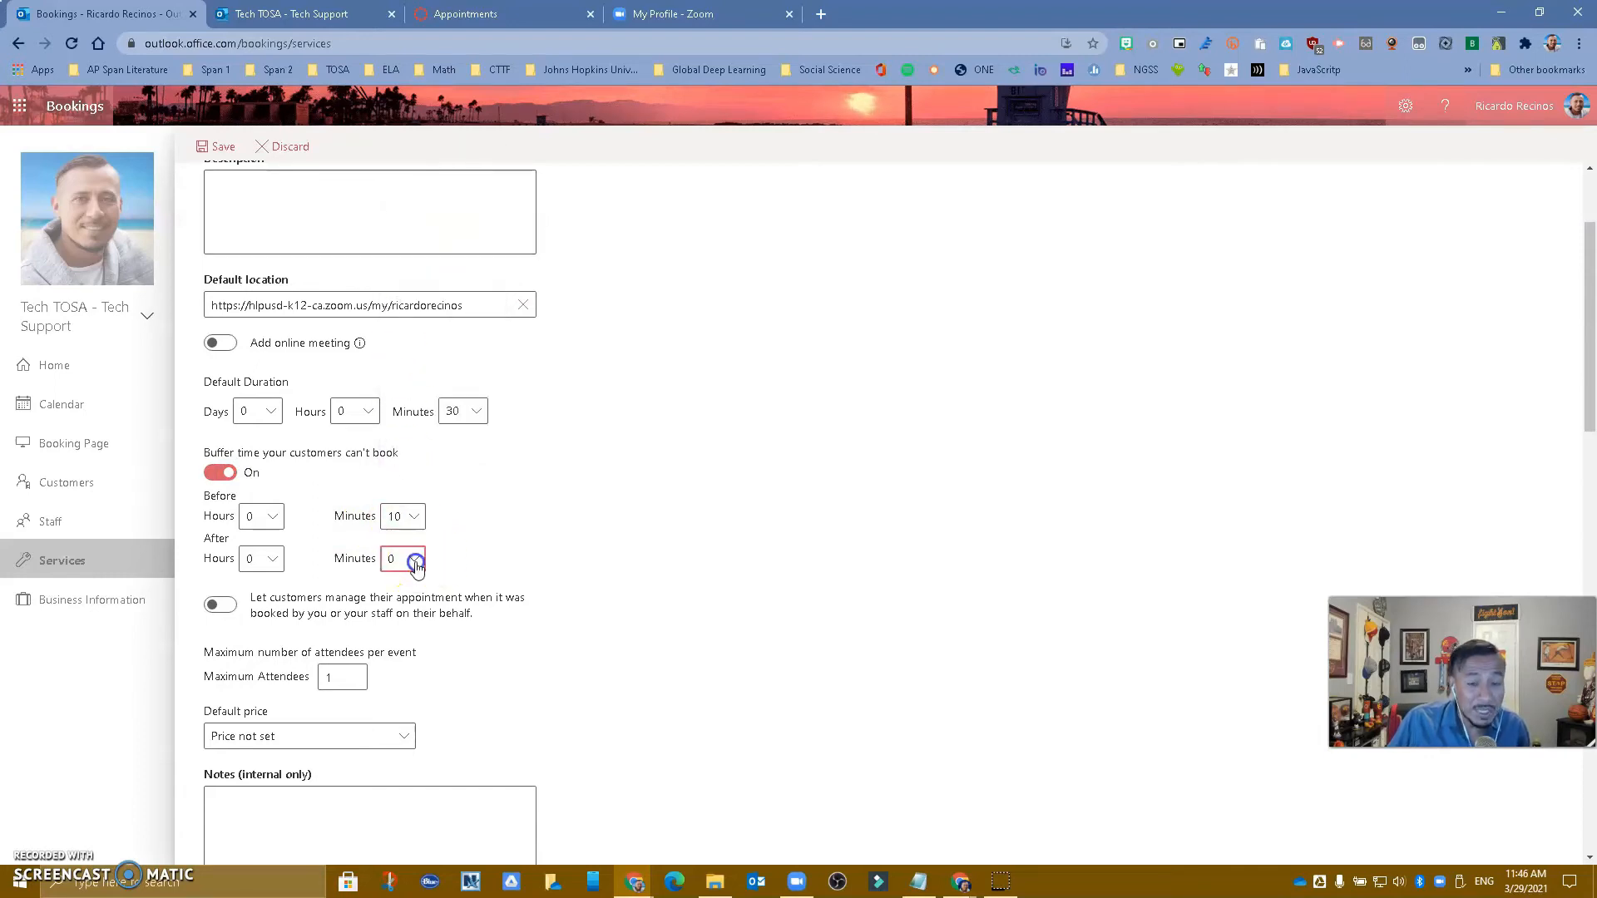
{"action": "left_click", "coordinate": [413, 559]}
{"action": "left_click", "coordinate": [419, 261]}
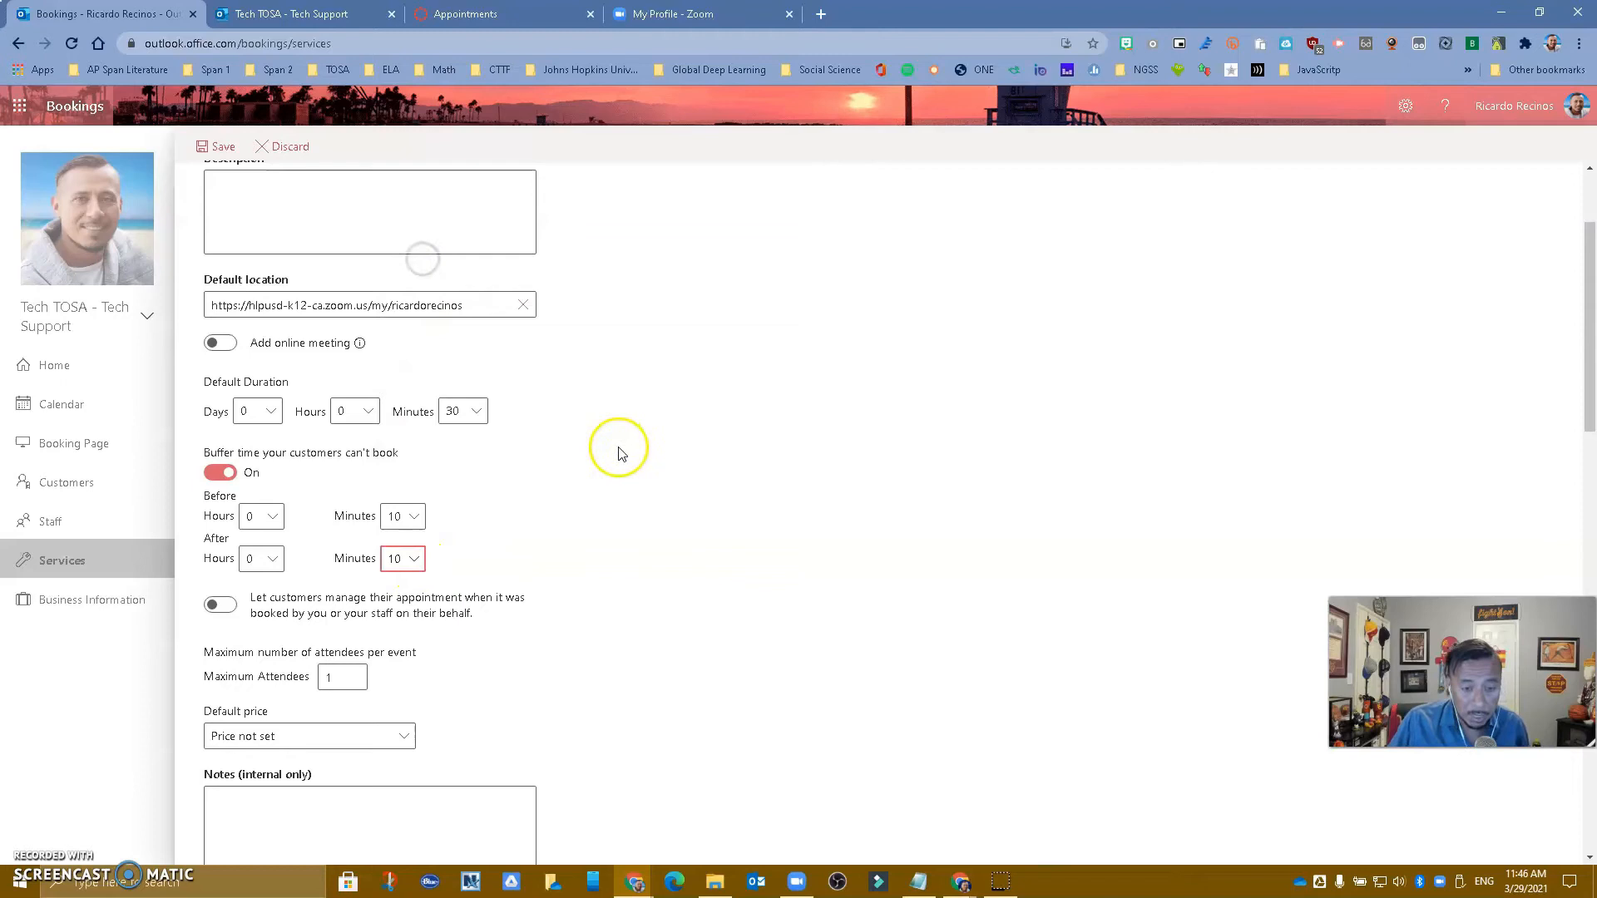
Let customers manage appointments booked on their behalf, keeping the maximum attendees at 1 and the default price as Price not set
{"action": "scroll", "coordinate": [616, 452], "scroll_direction": "down", "scroll_amount": 1}
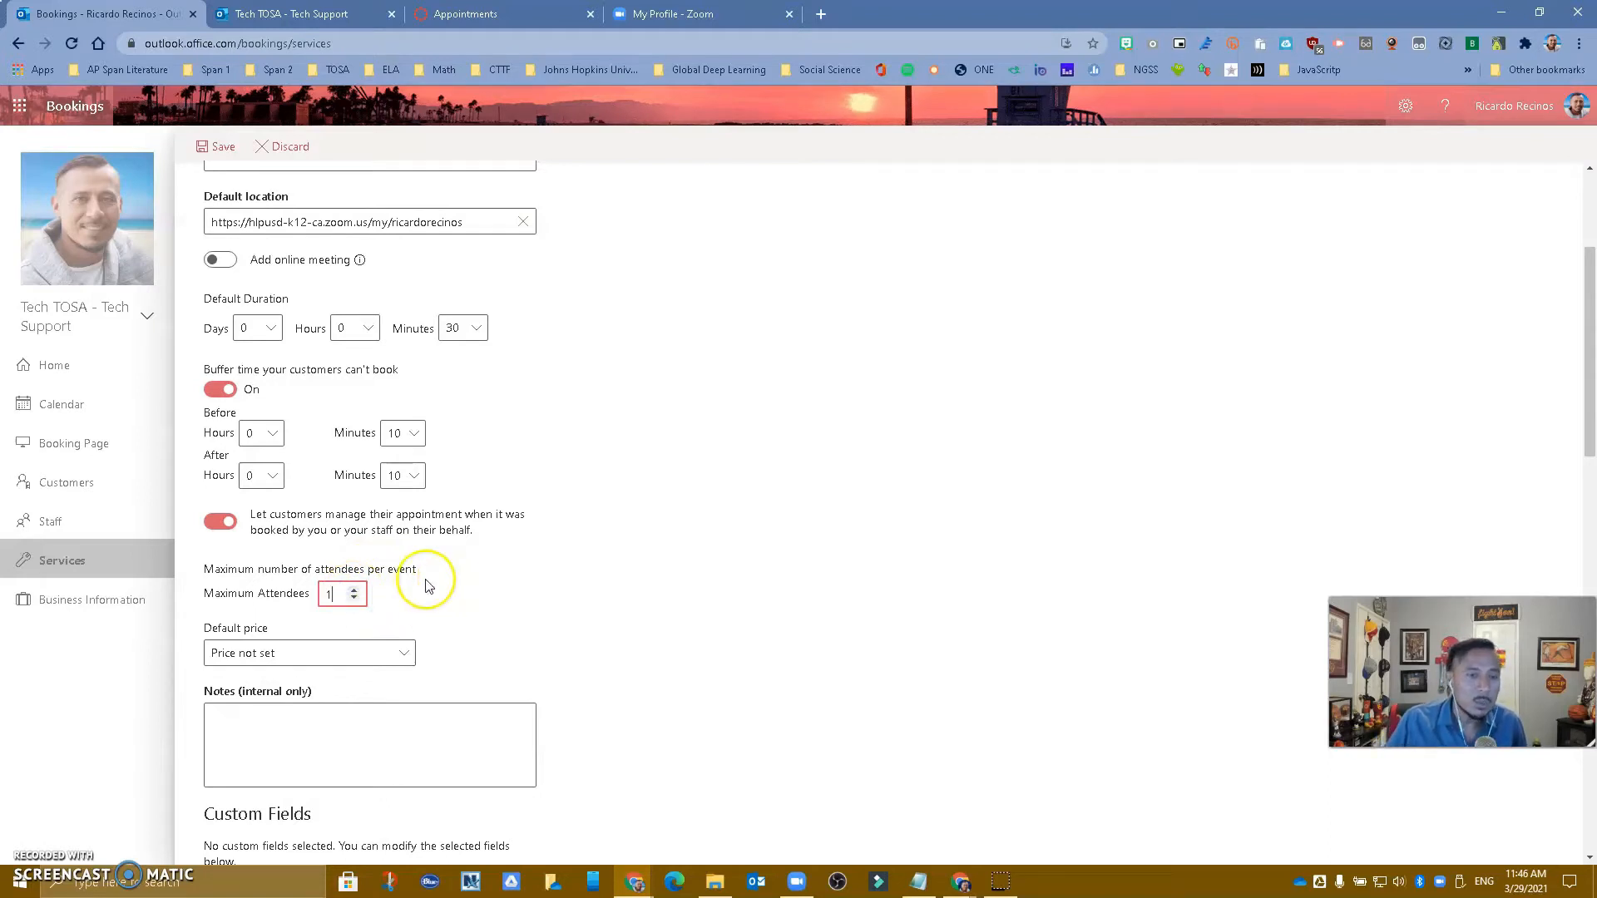
{"action": "scroll", "coordinate": [425, 585], "scroll_direction": "down", "scroll_amount": 2}
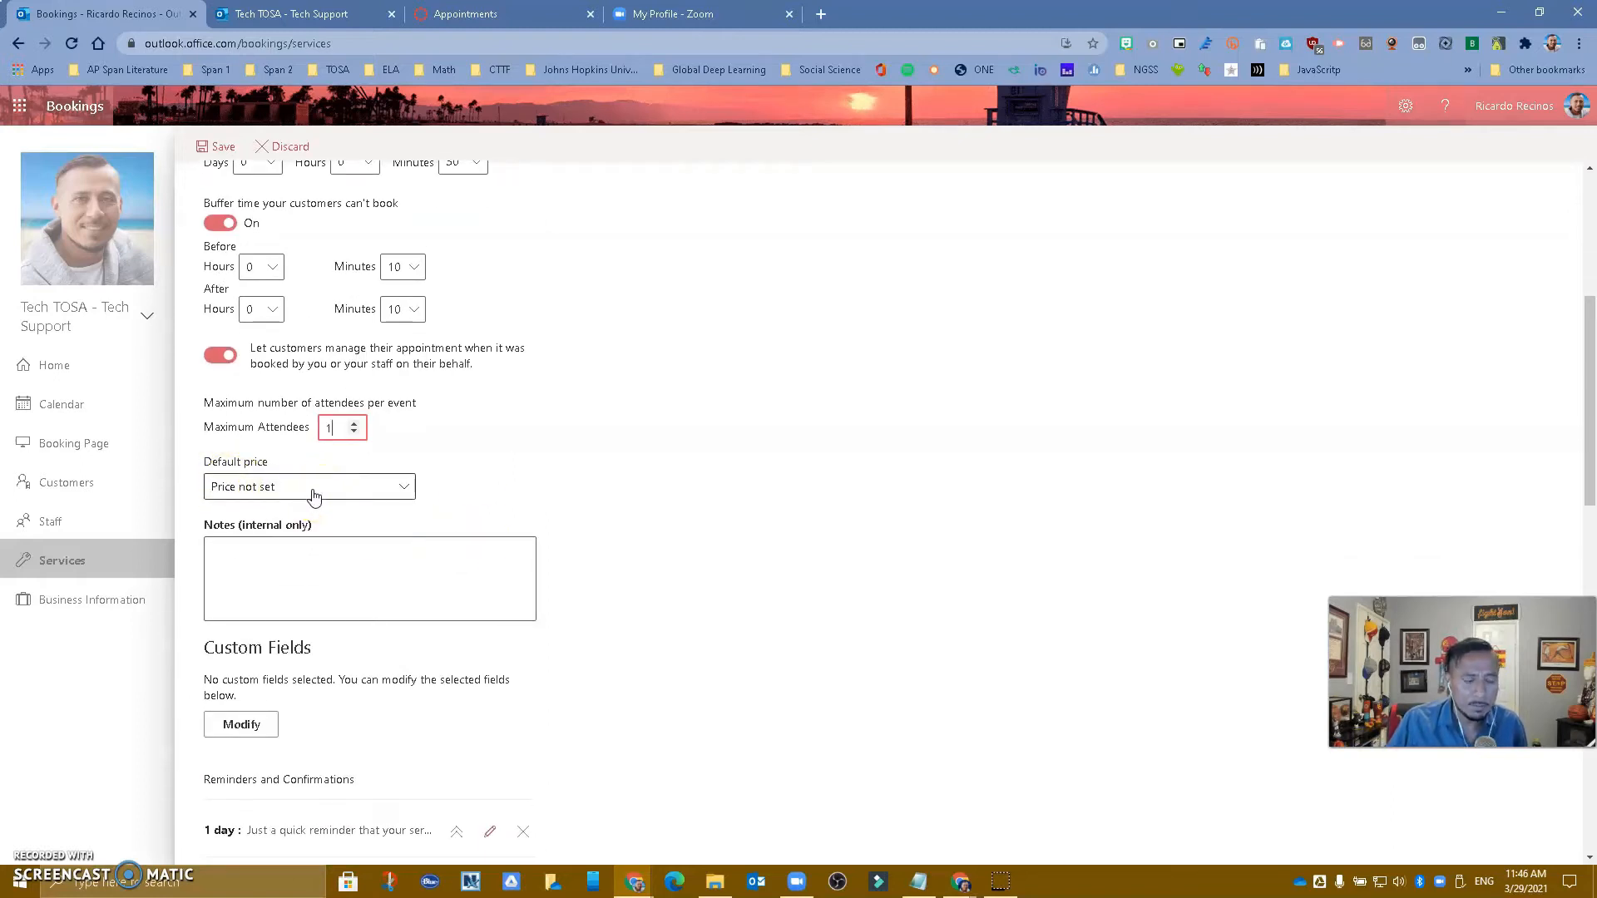
{"action": "left_click", "coordinate": [270, 553]}
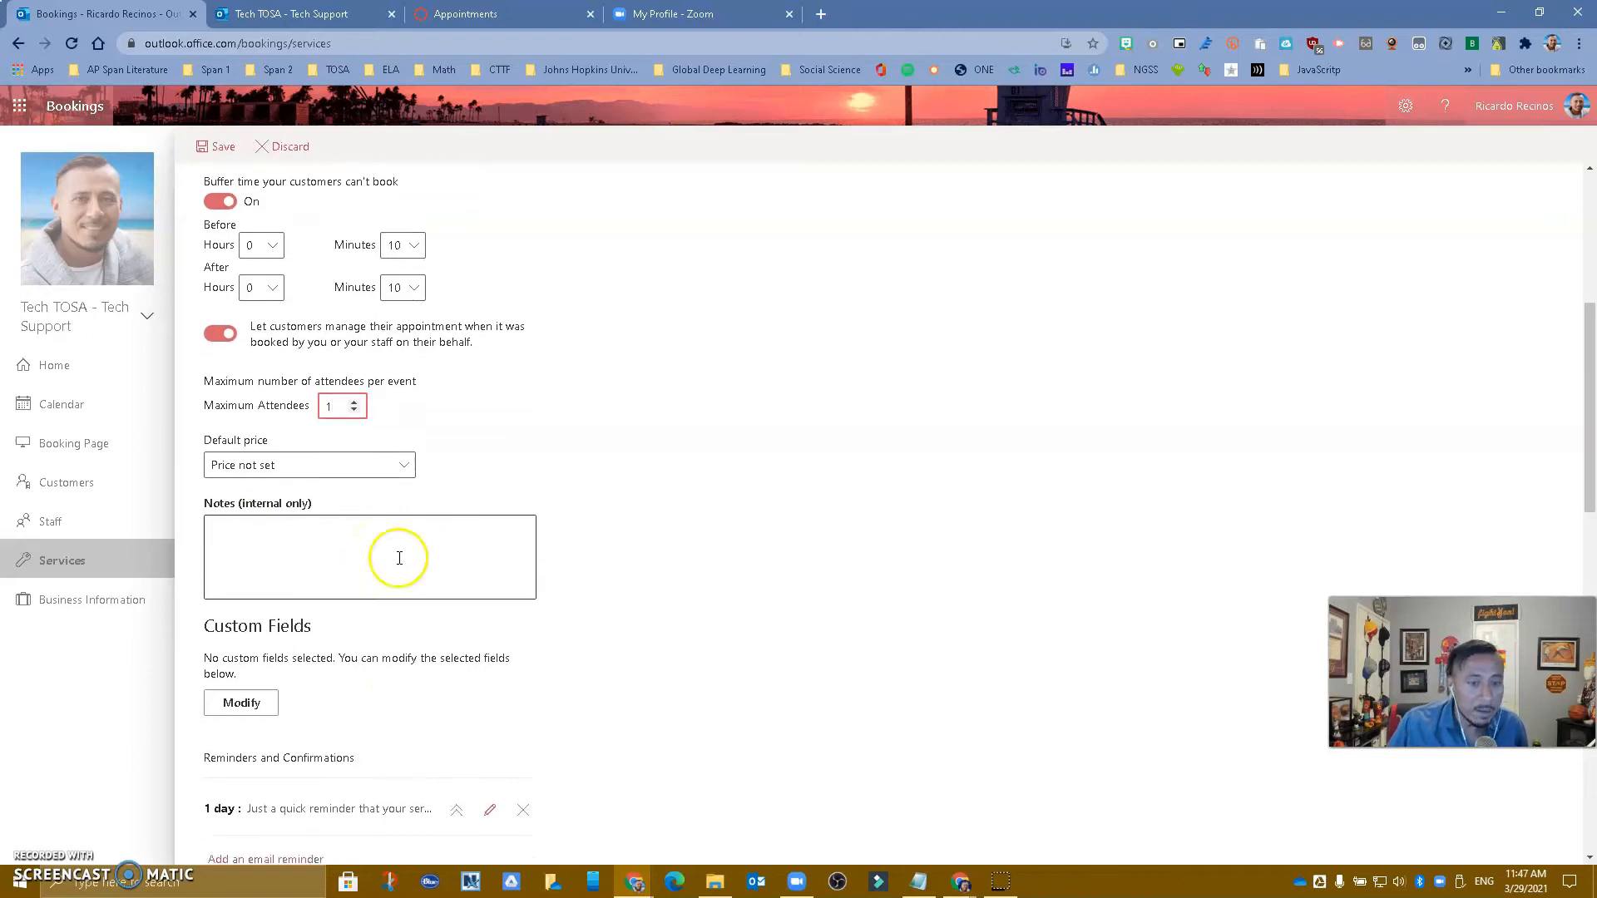
Try excluding the customer address from the service's customer information fields, and discard the changes
{"action": "scroll", "coordinate": [399, 555], "scroll_direction": "down", "scroll_amount": 3}
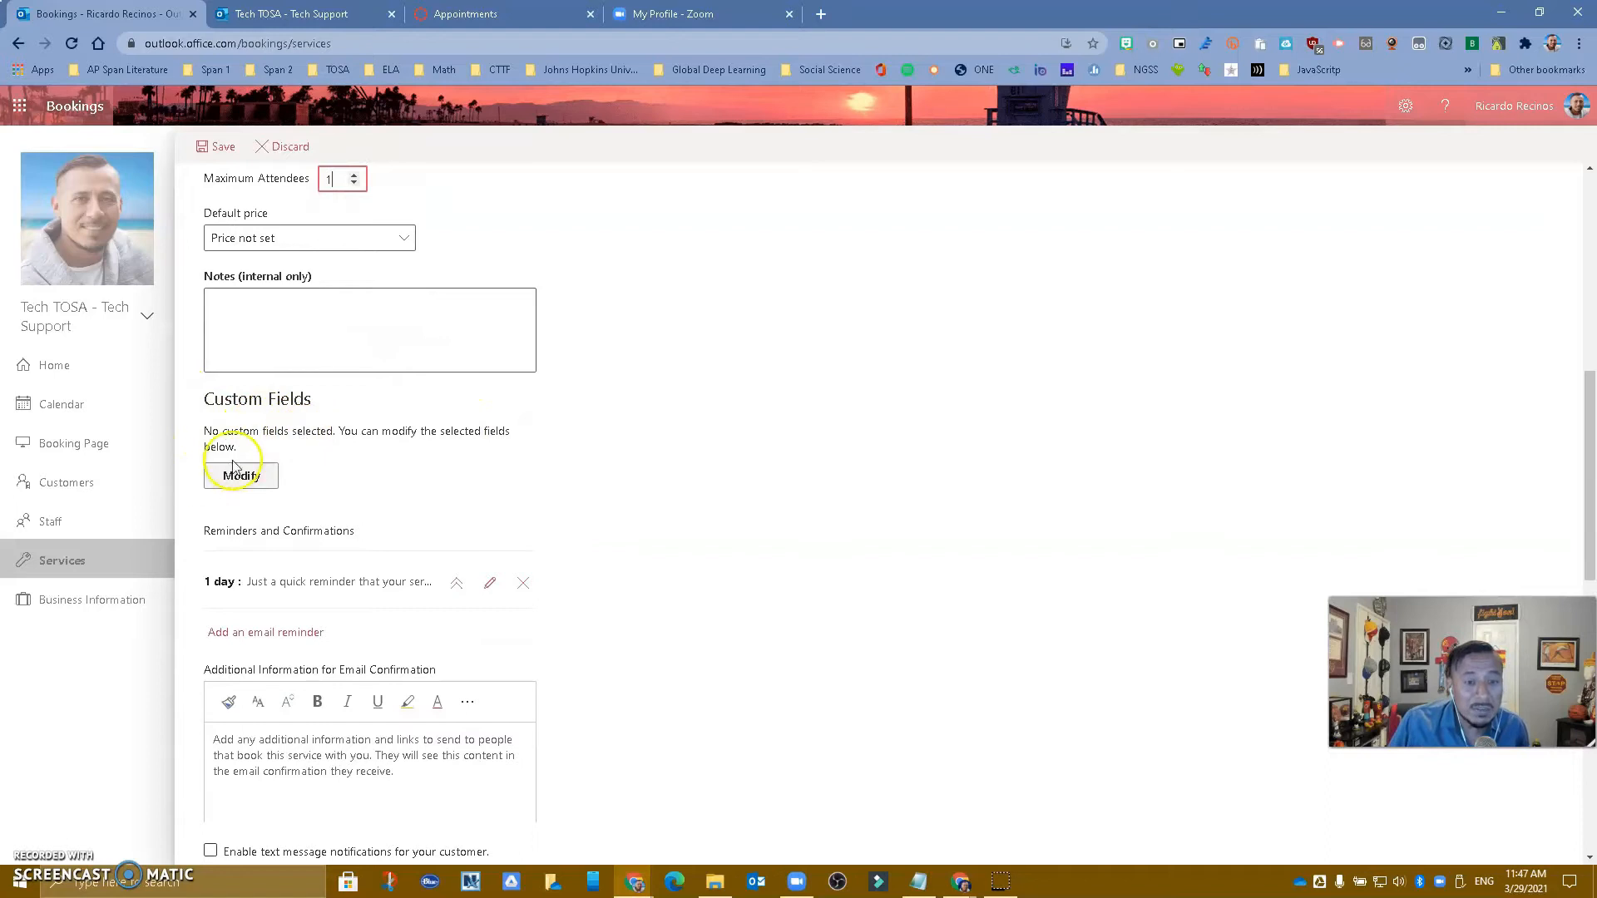
{"action": "left_click", "coordinate": [220, 482]}
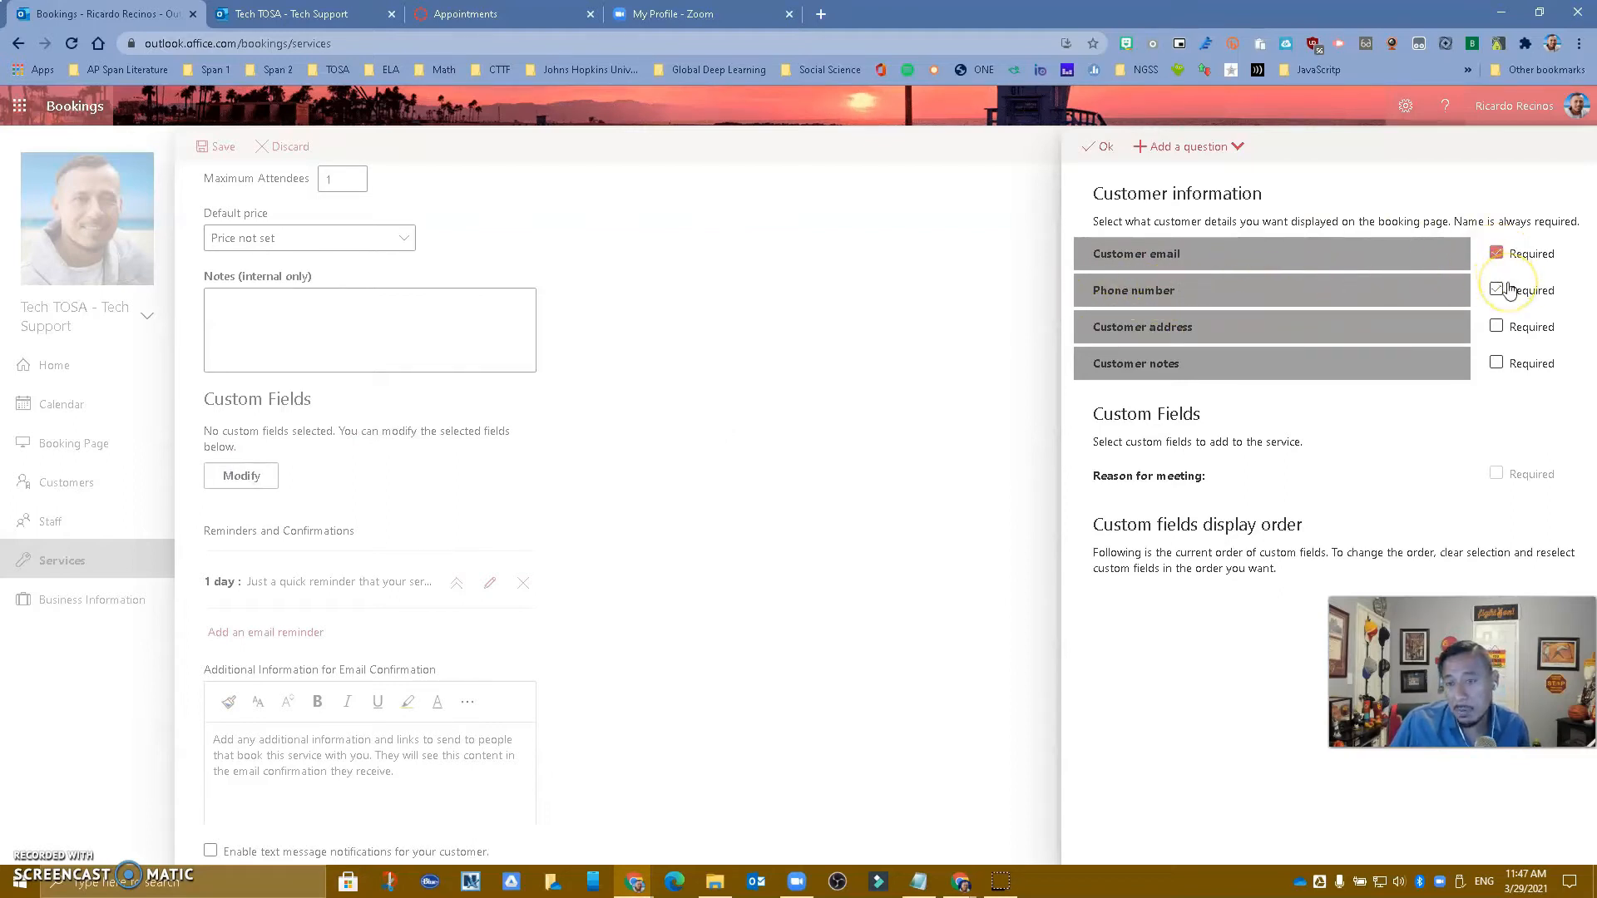
{"action": "left_click", "coordinate": [1268, 289]}
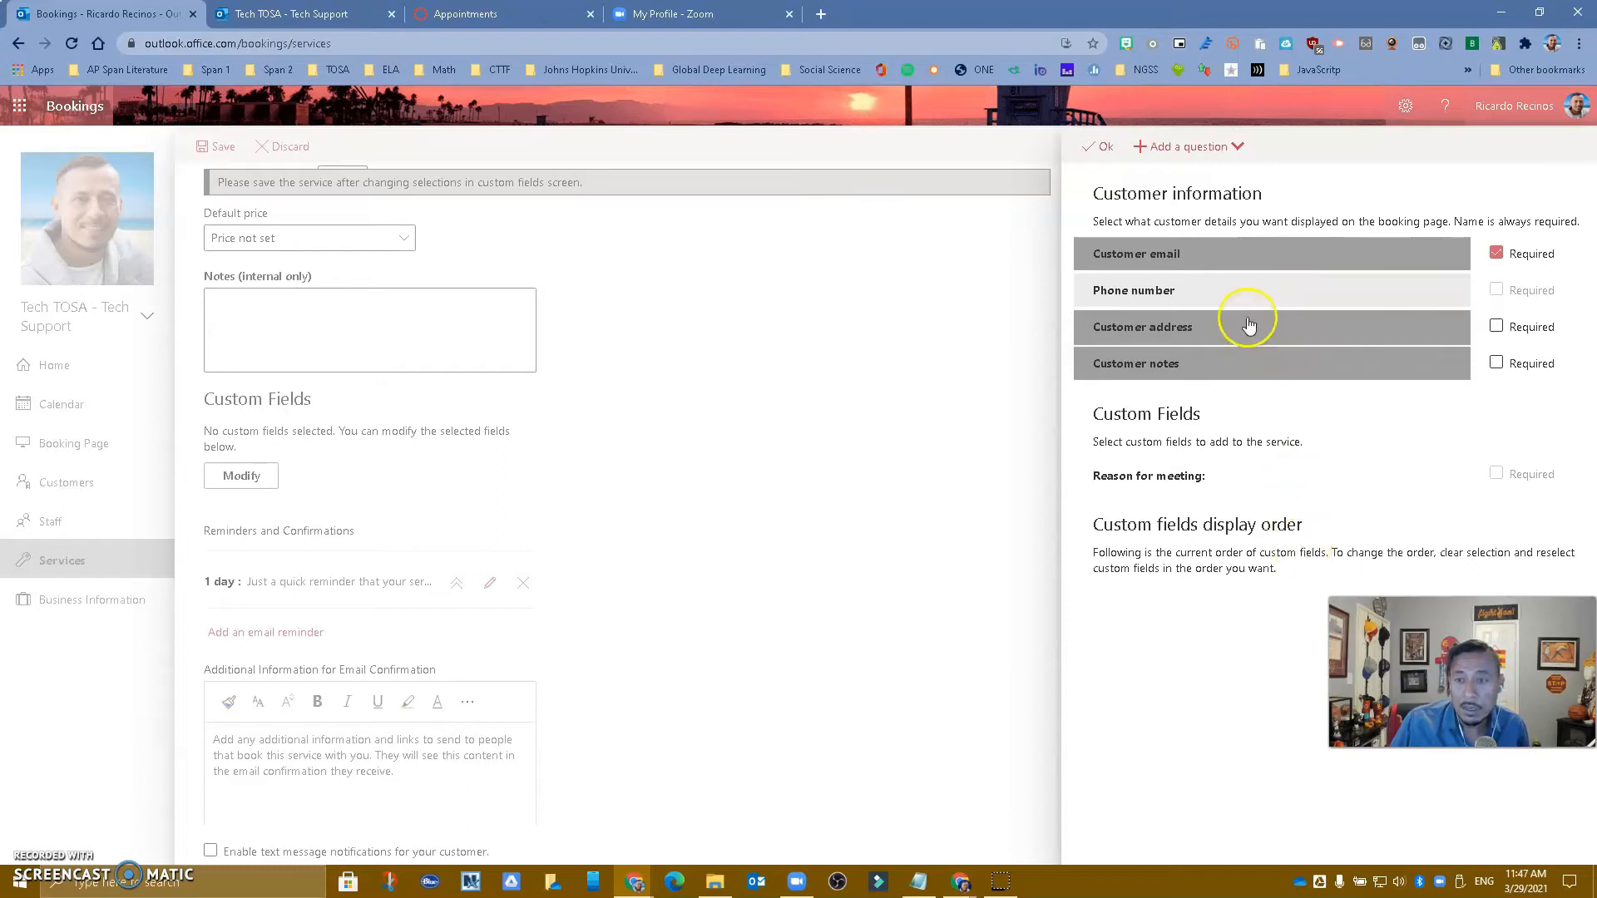
{"action": "left_click", "coordinate": [1242, 293]}
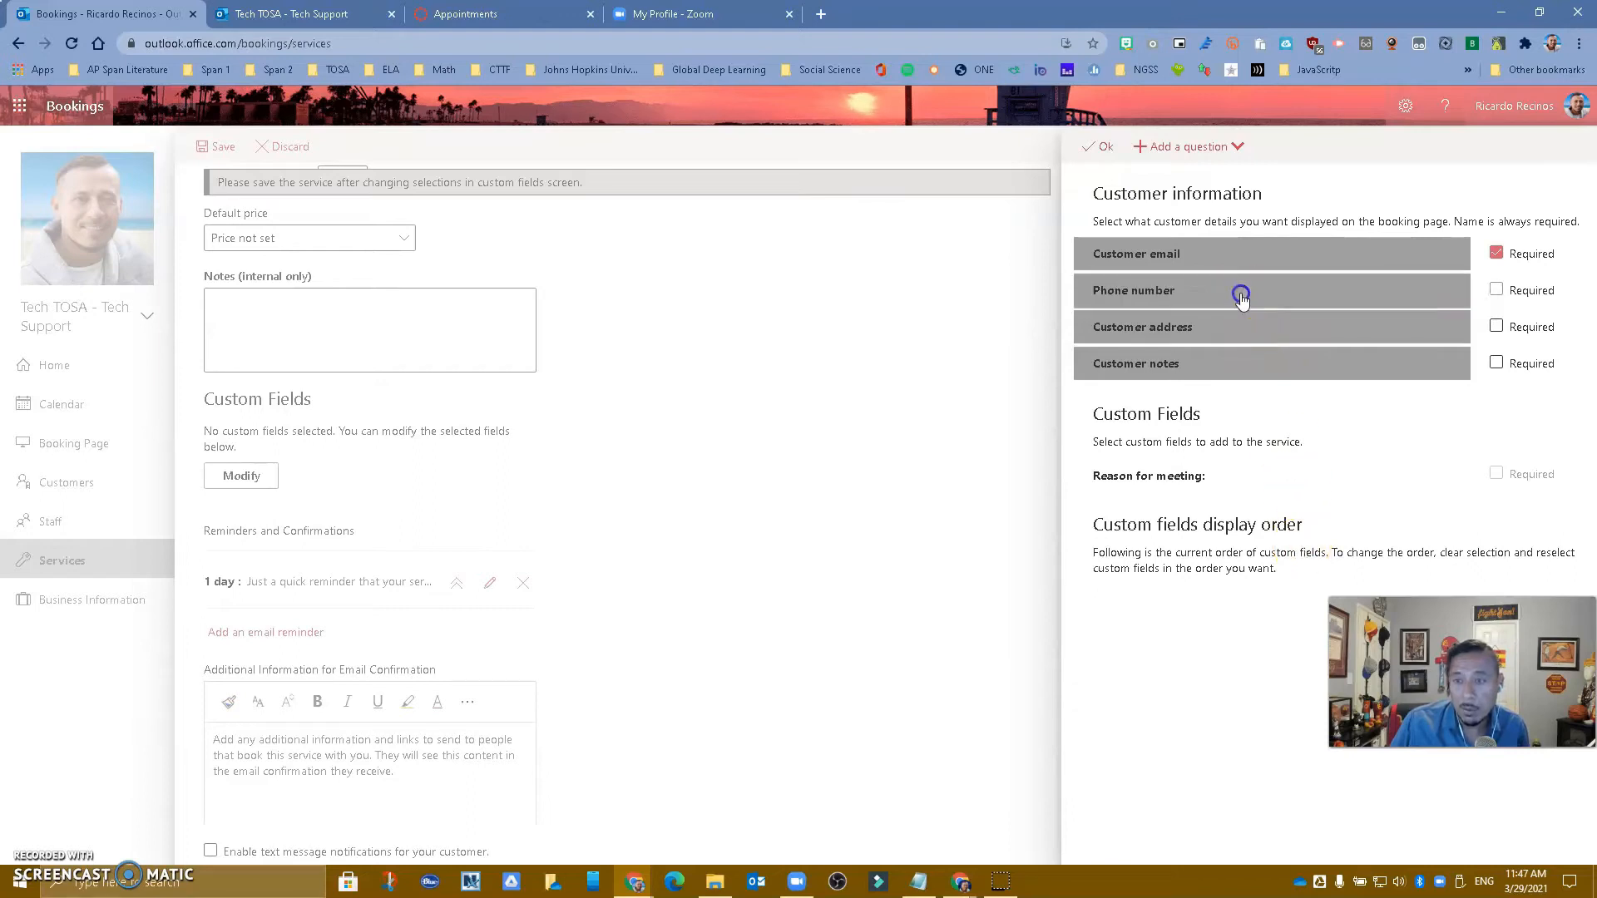
{"action": "left_click", "coordinate": [1154, 335]}
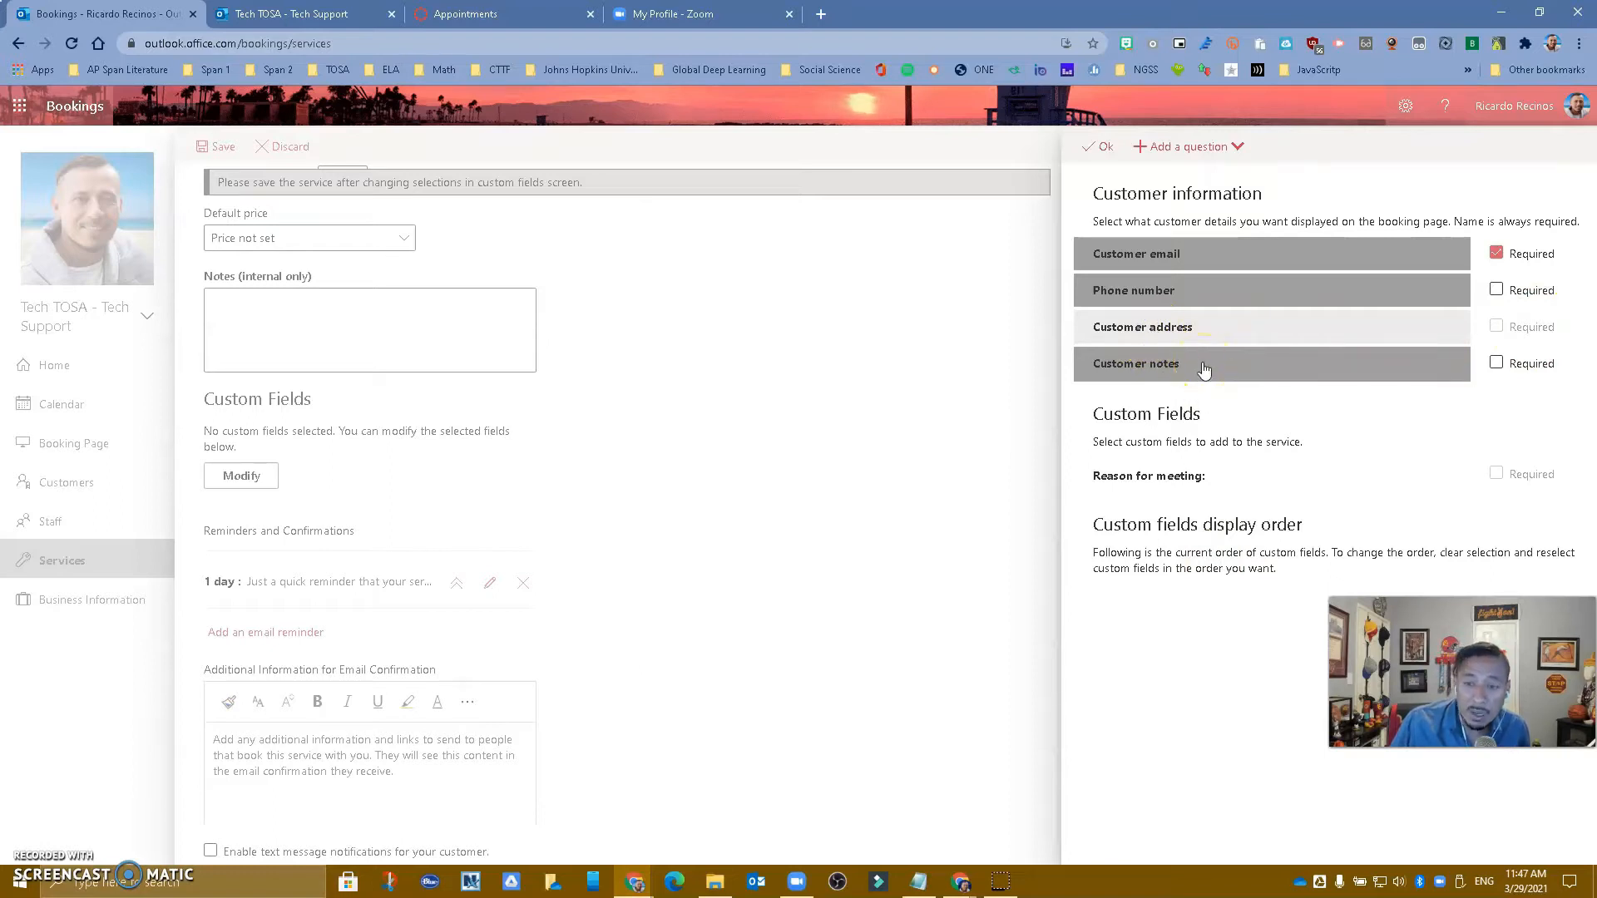
{"action": "left_click", "coordinate": [1497, 365]}
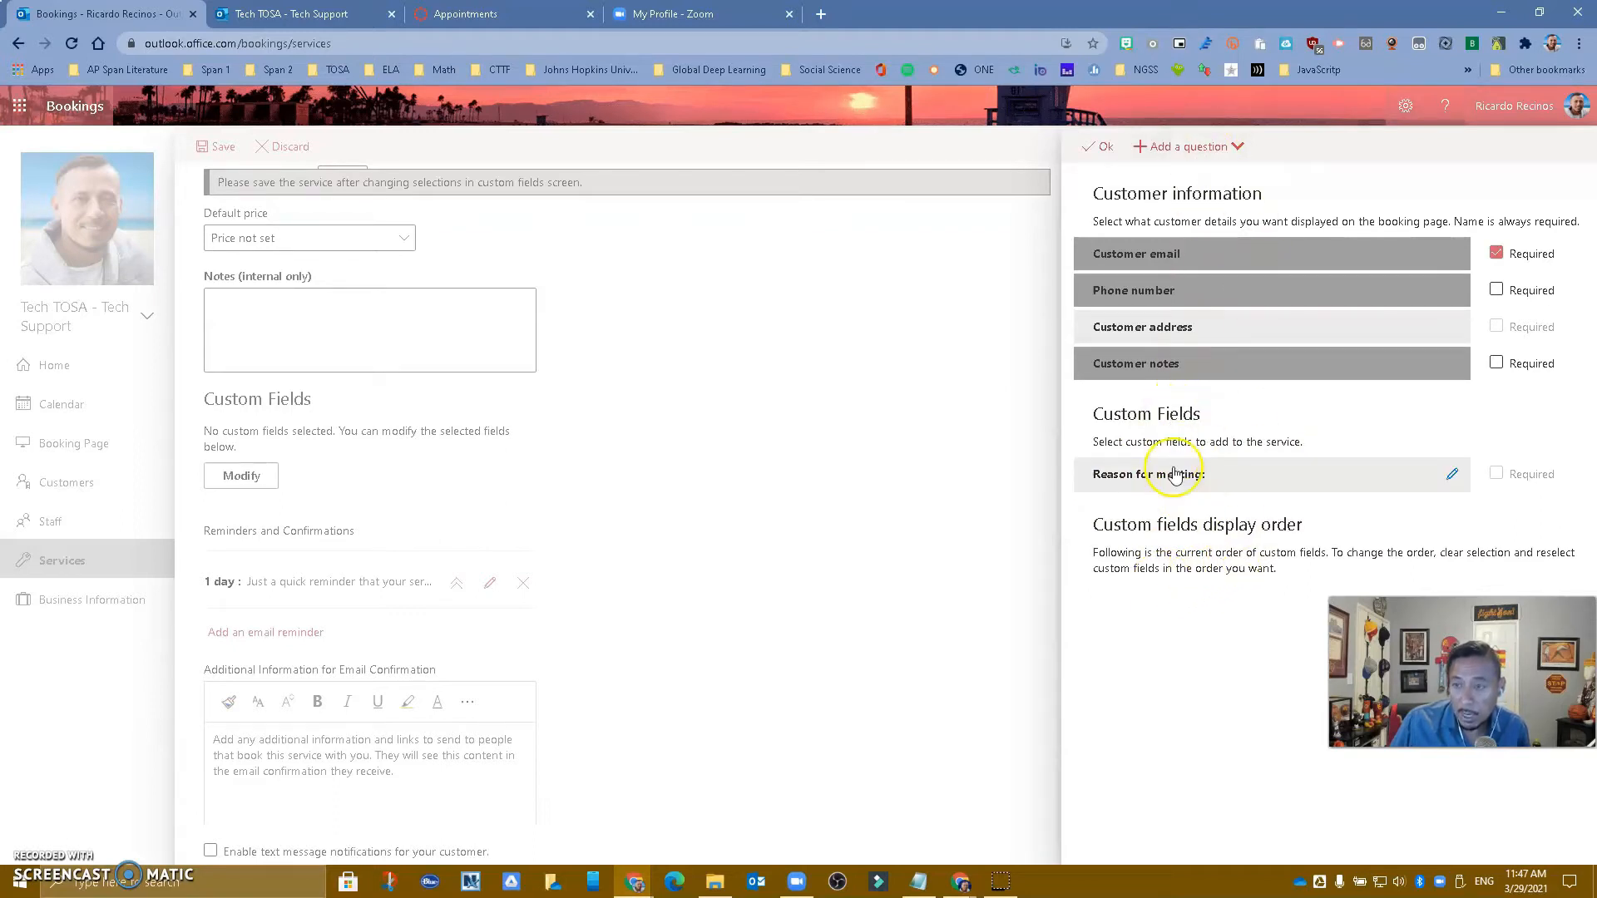
{"action": "left_click", "coordinate": [1024, 397]}
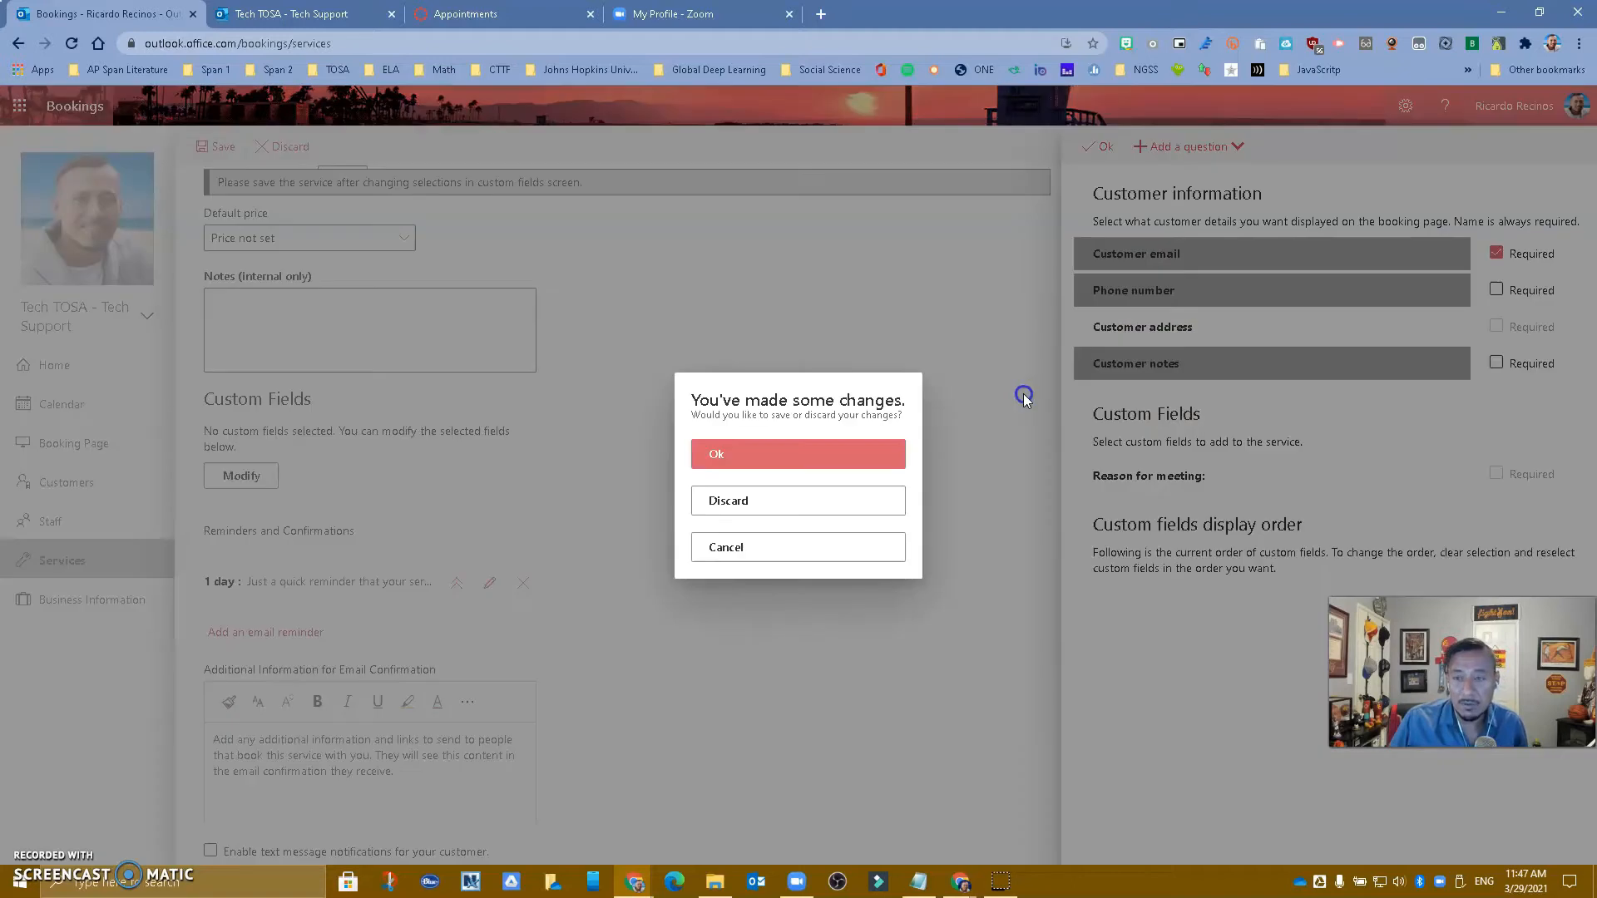
{"action": "left_click", "coordinate": [782, 503]}
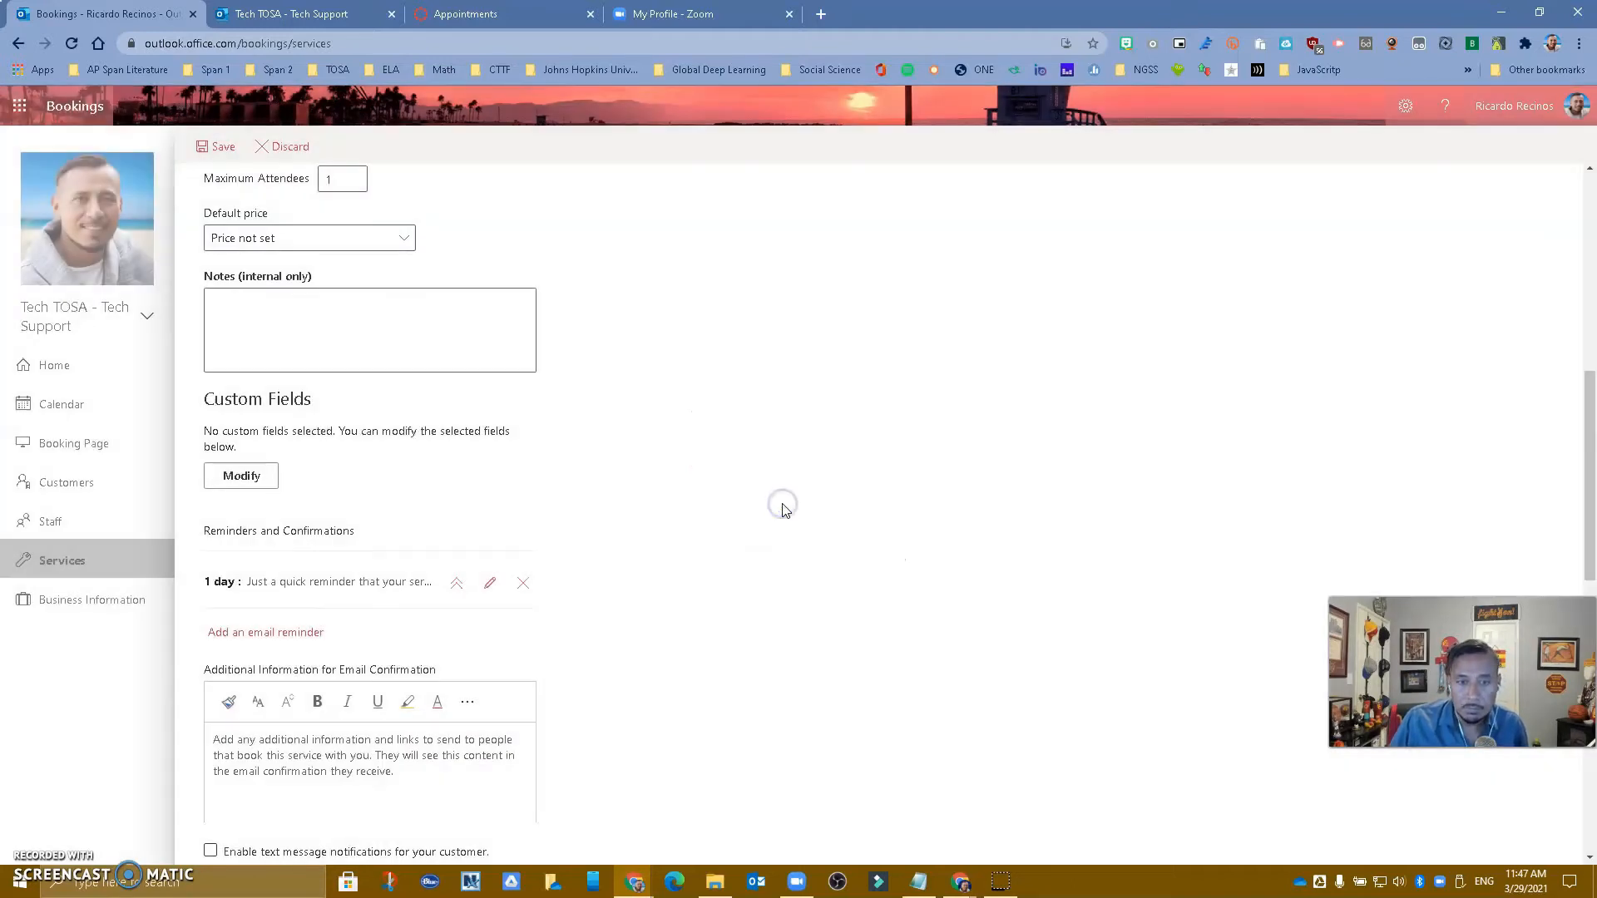
Add an email reminder sent to Staff 15 minutes before the appointment, without a message
{"action": "scroll", "coordinate": [593, 441], "scroll_direction": "down", "scroll_amount": 2}
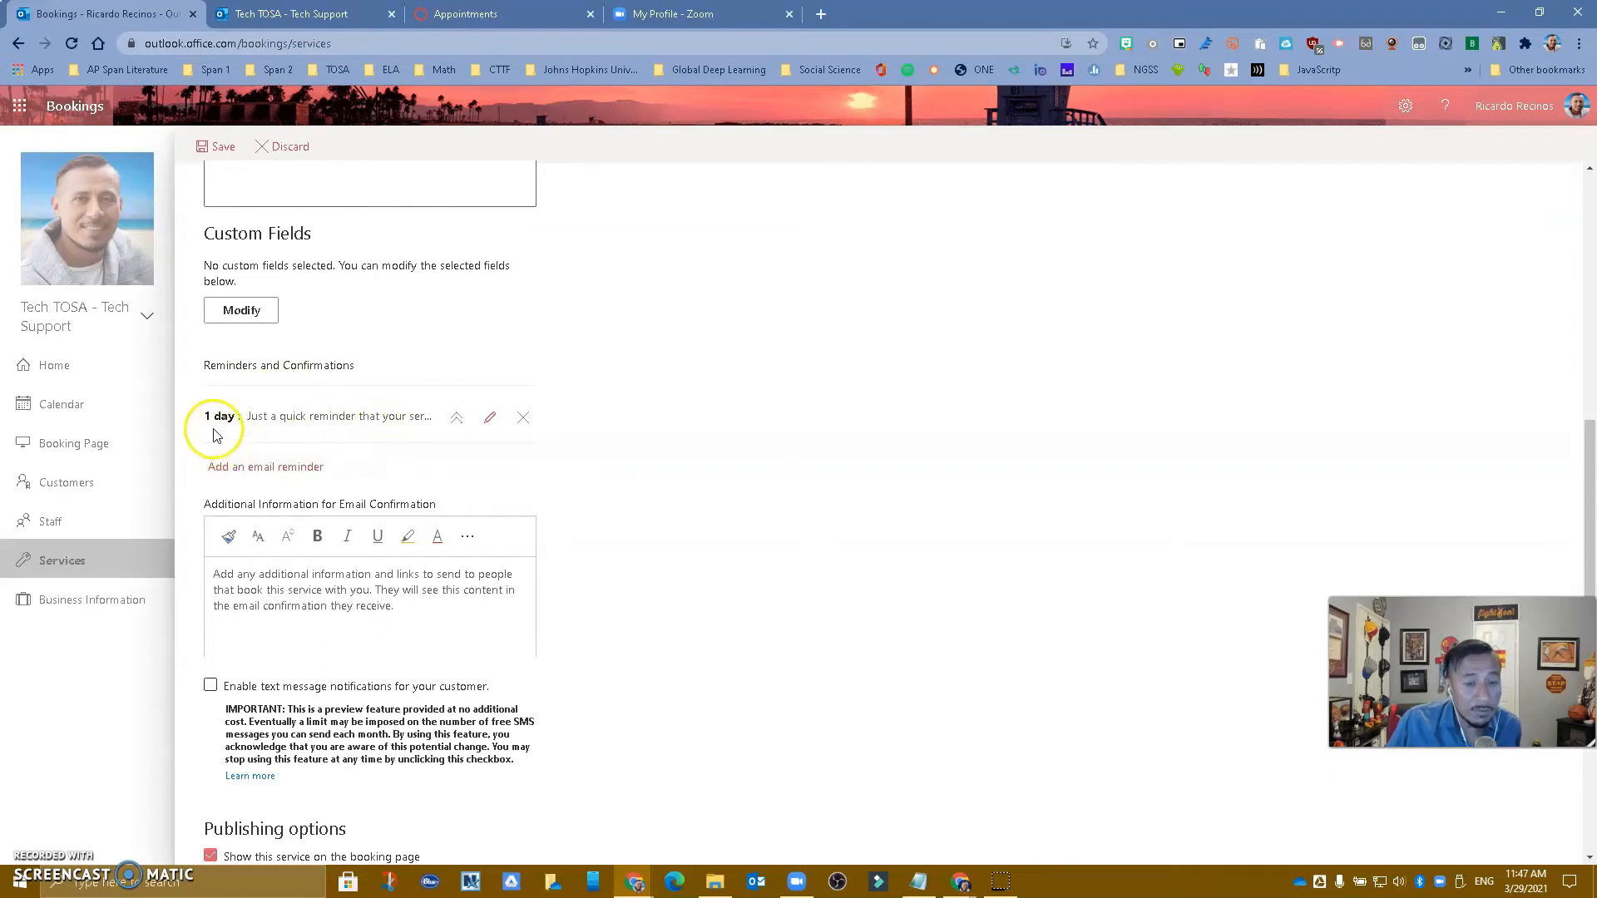
{"action": "left_click", "coordinate": [262, 471]}
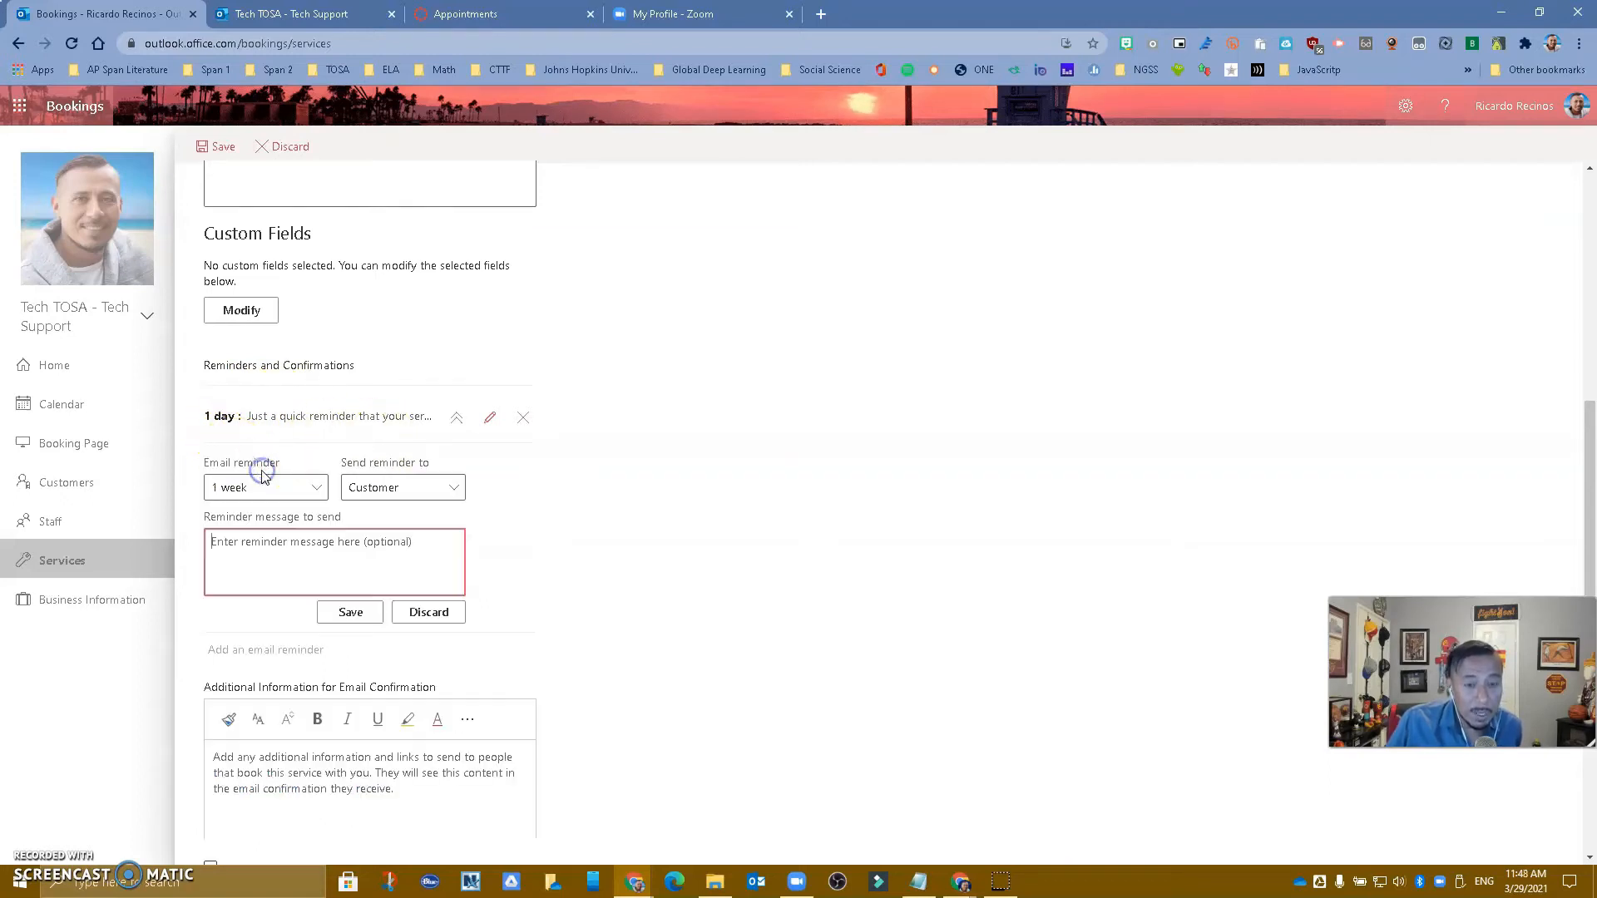
{"action": "left_click", "coordinate": [459, 489]}
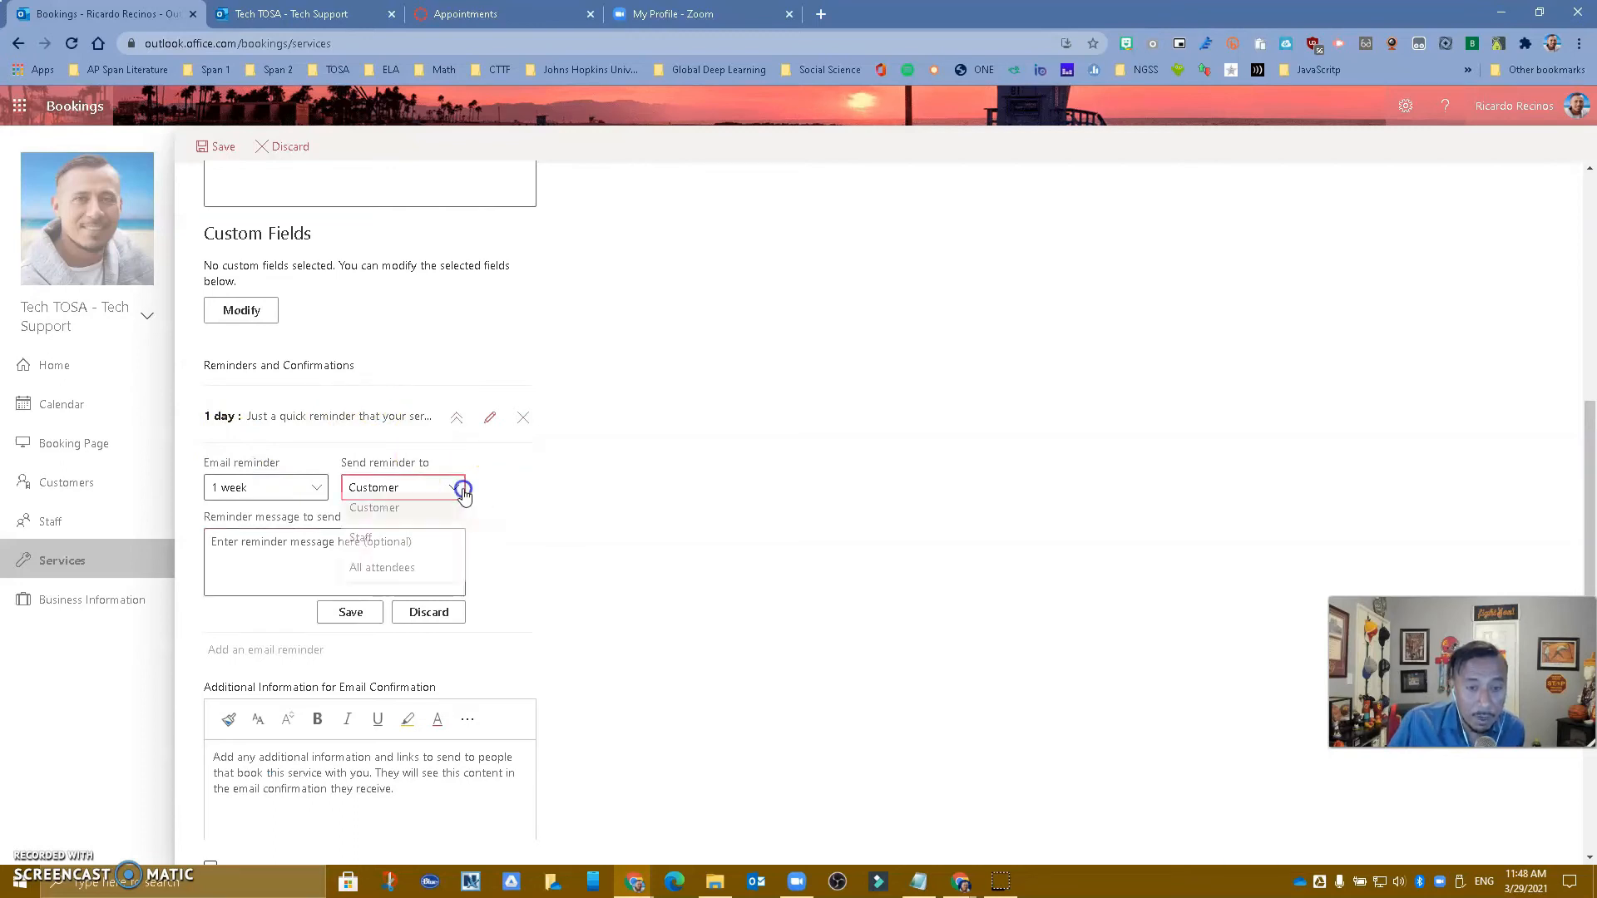
{"action": "left_click", "coordinate": [395, 549]}
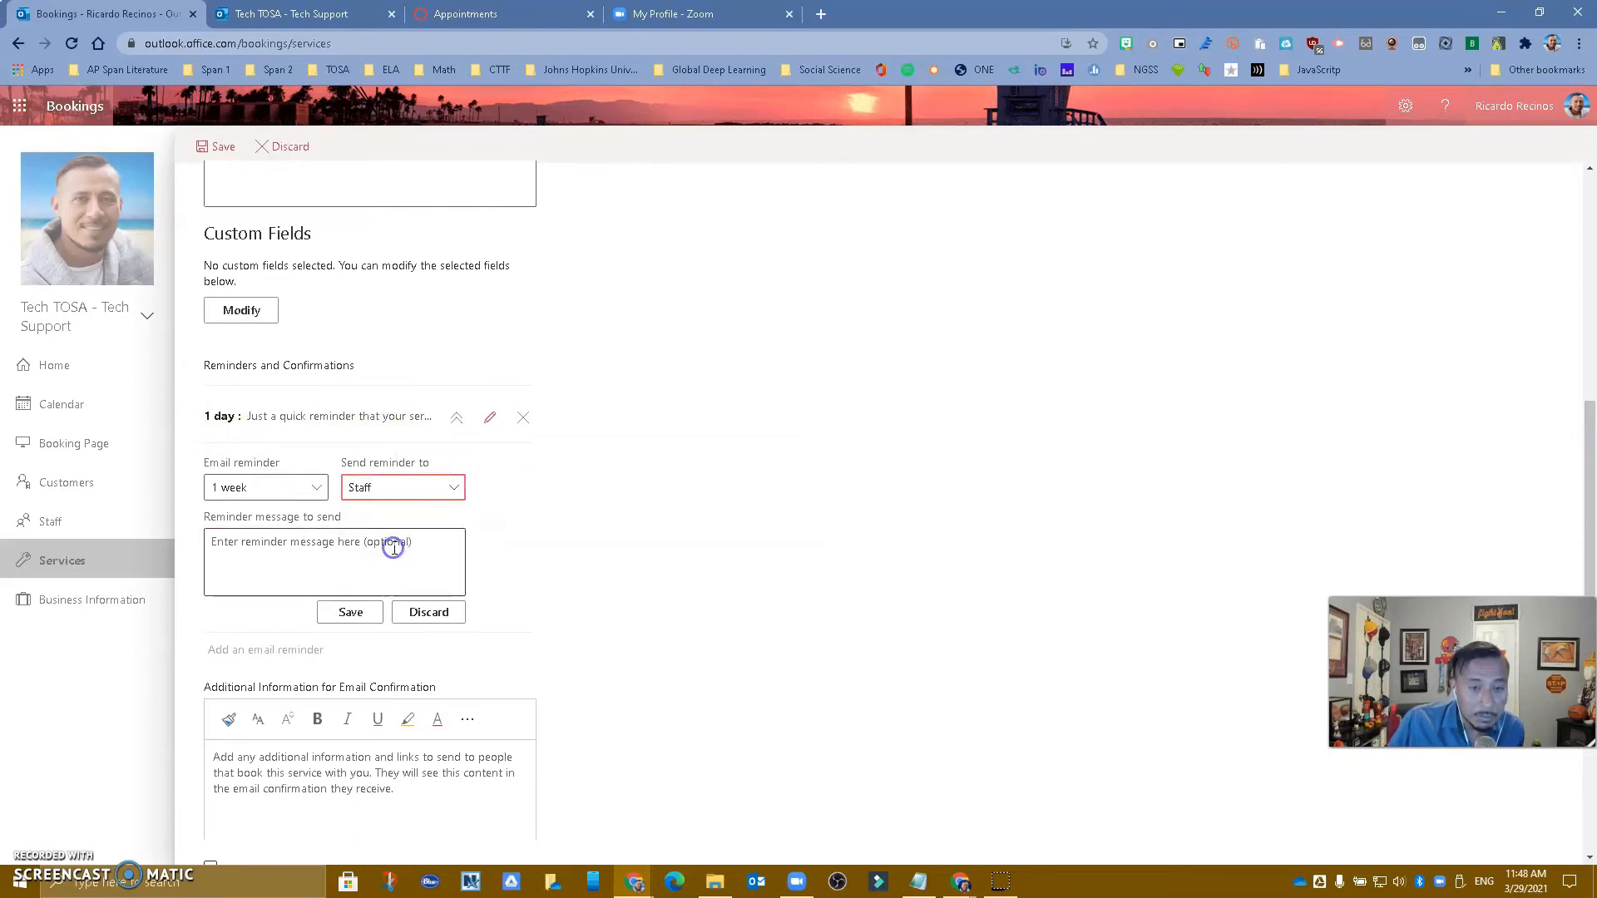
{"action": "left_click", "coordinate": [320, 491]}
{"action": "left_click", "coordinate": [287, 517]}
{"action": "left_click", "coordinate": [348, 612]}
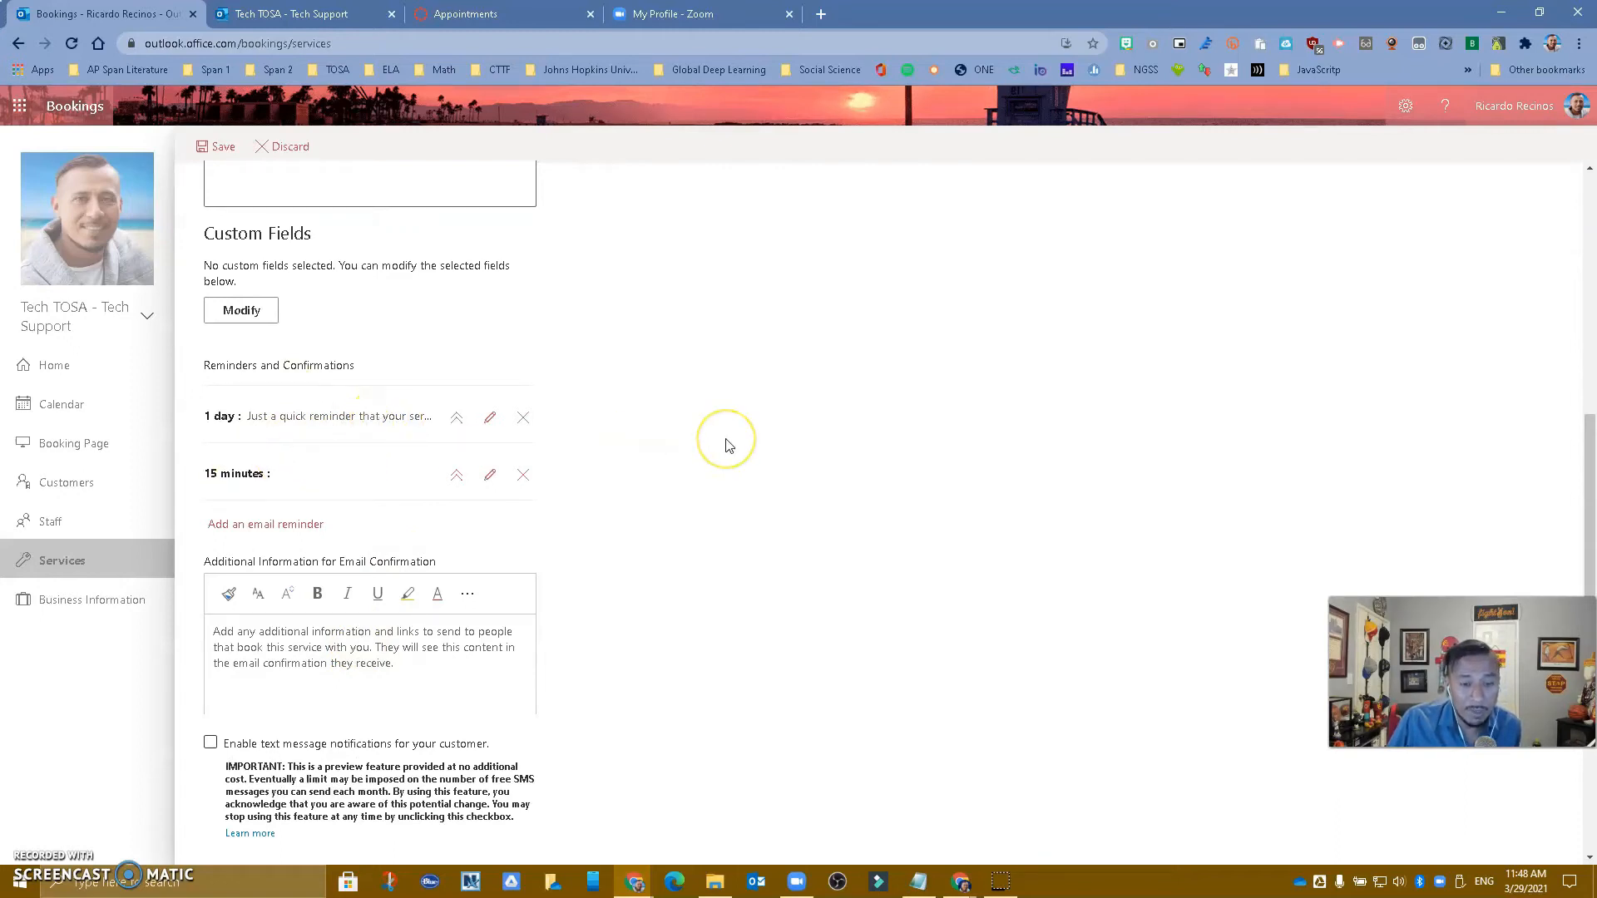
Review the service's confirmation, text notification, publishing, and scheduling options, and save the Office hours service
{"action": "scroll", "coordinate": [690, 470], "scroll_direction": "down", "scroll_amount": 2}
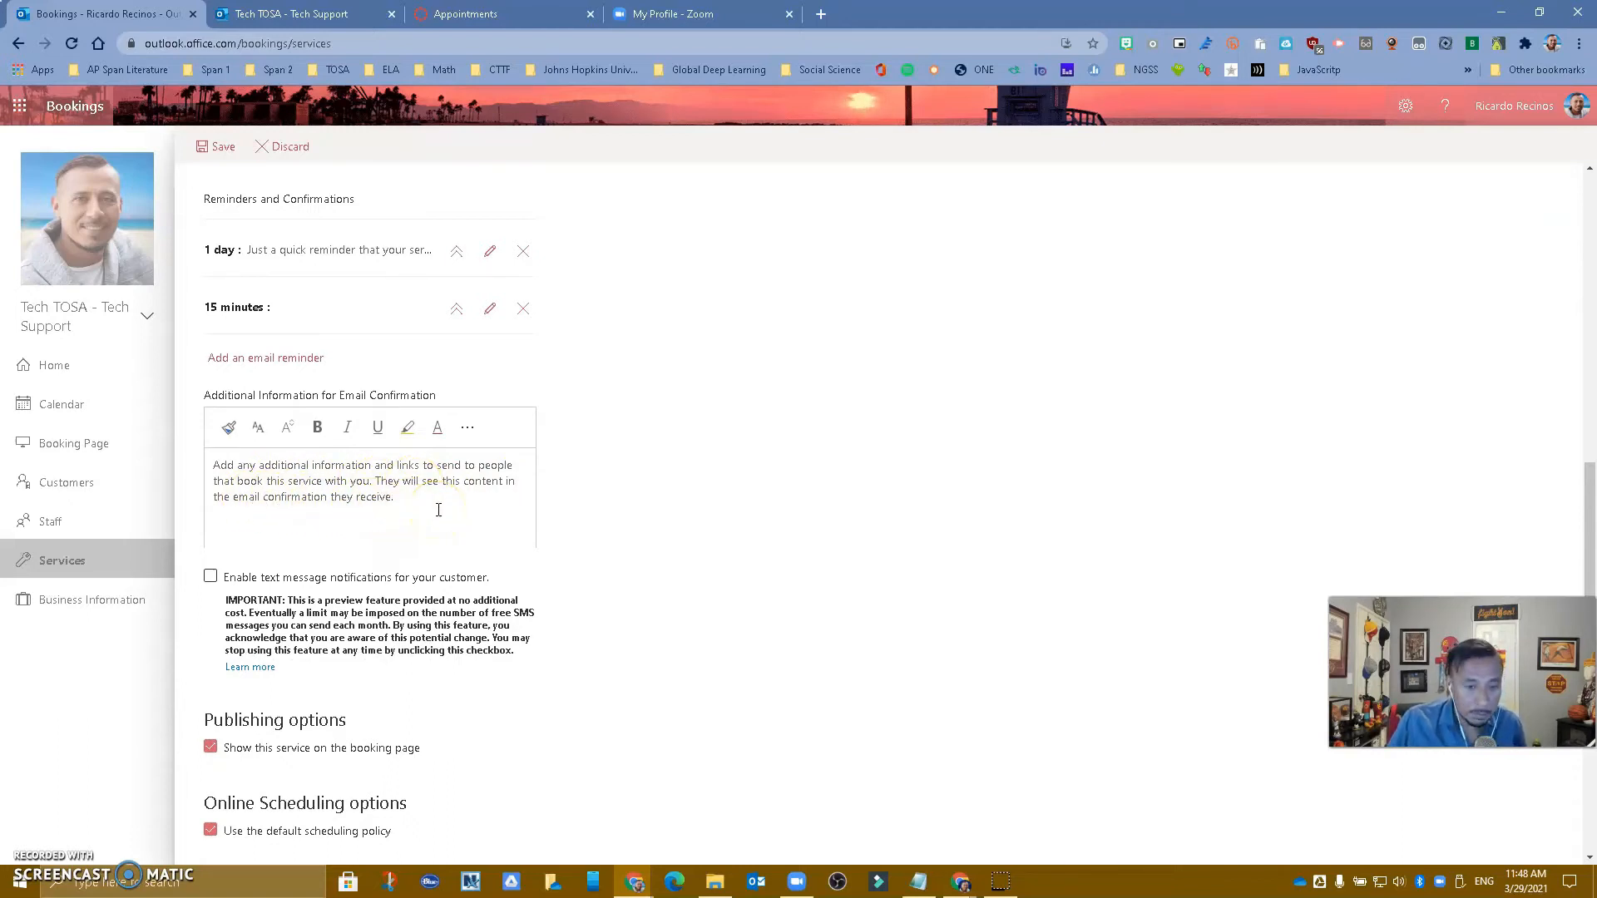
{"action": "scroll", "coordinate": [438, 509], "scroll_direction": "down", "scroll_amount": 2}
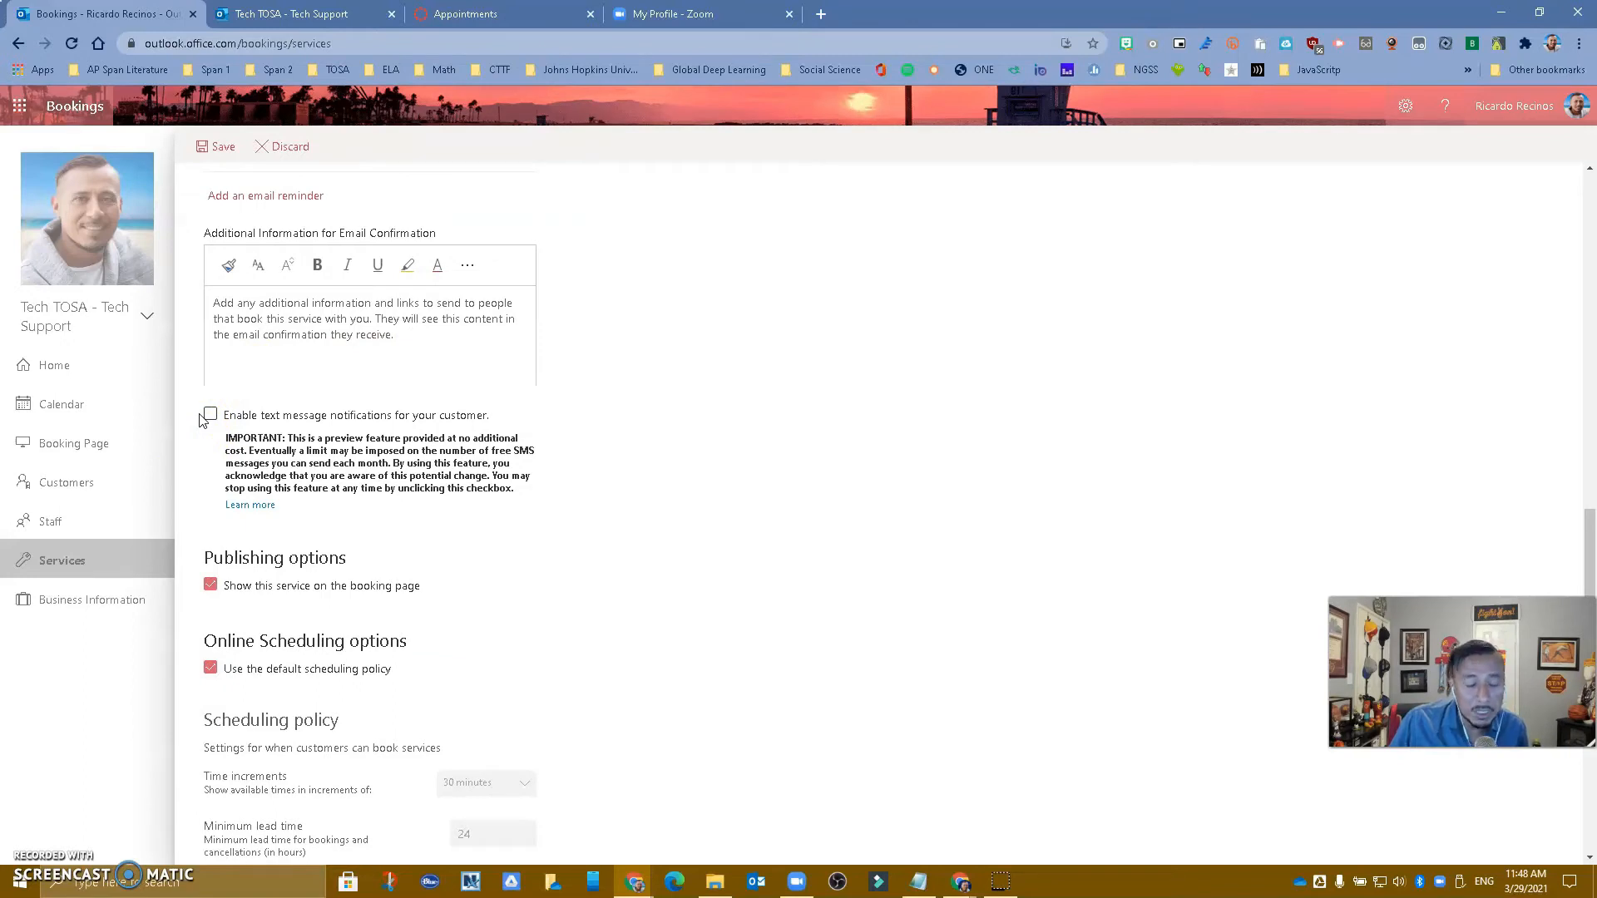
{"action": "scroll", "coordinate": [345, 501], "scroll_direction": "down", "scroll_amount": 2}
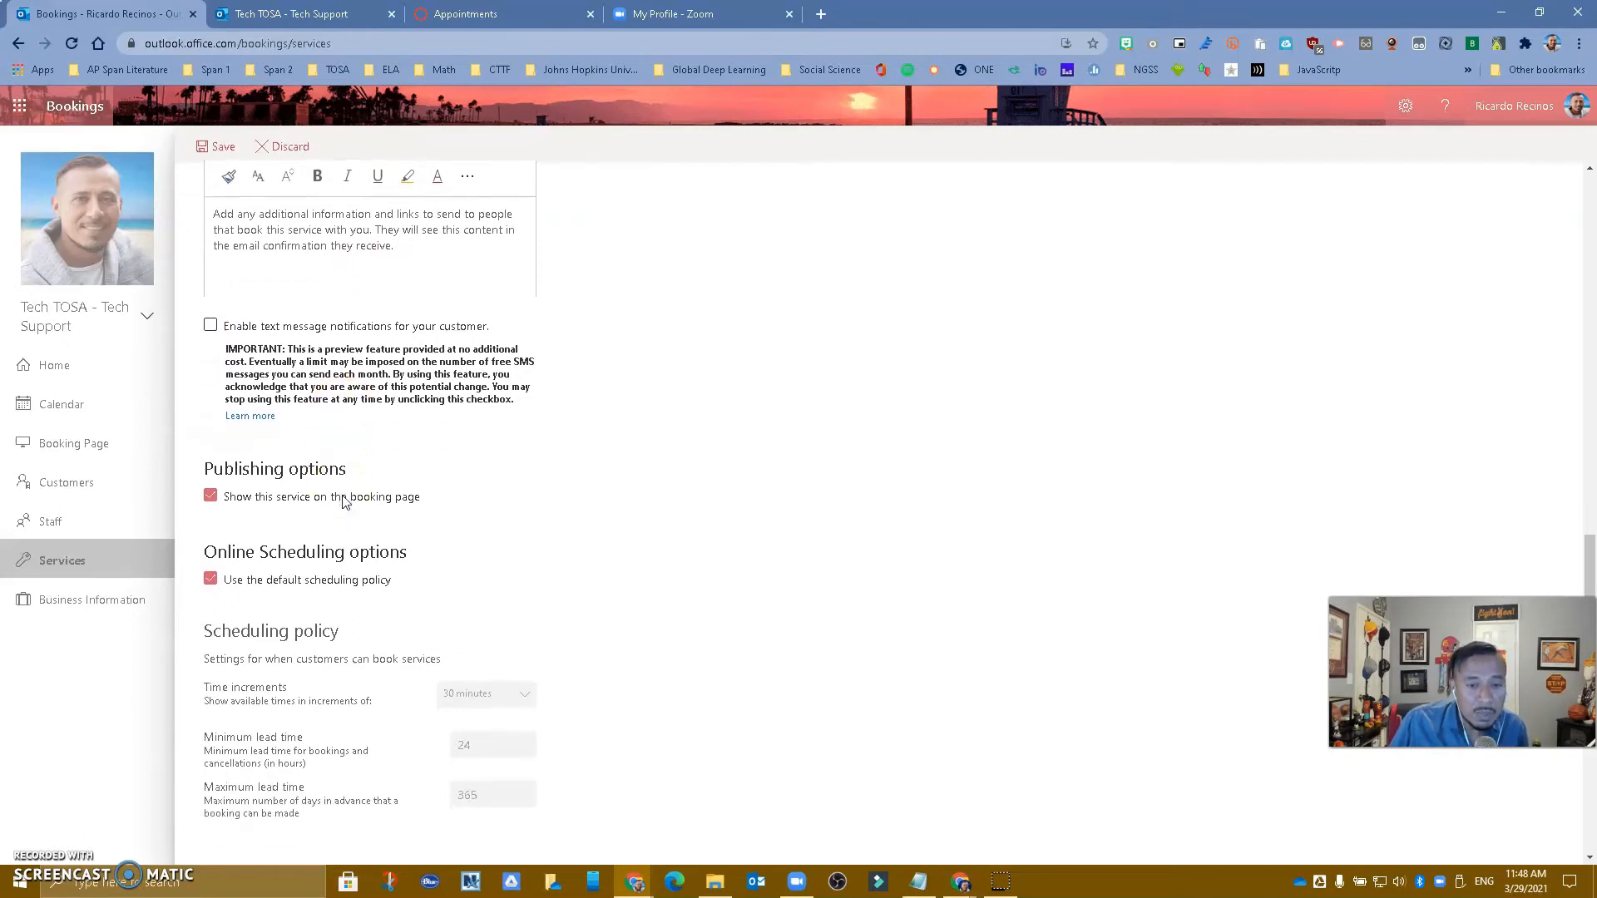
{"action": "scroll", "coordinate": [345, 500], "scroll_direction": "down", "scroll_amount": 2}
{"action": "scroll", "coordinate": [345, 501], "scroll_direction": "down", "scroll_amount": 1}
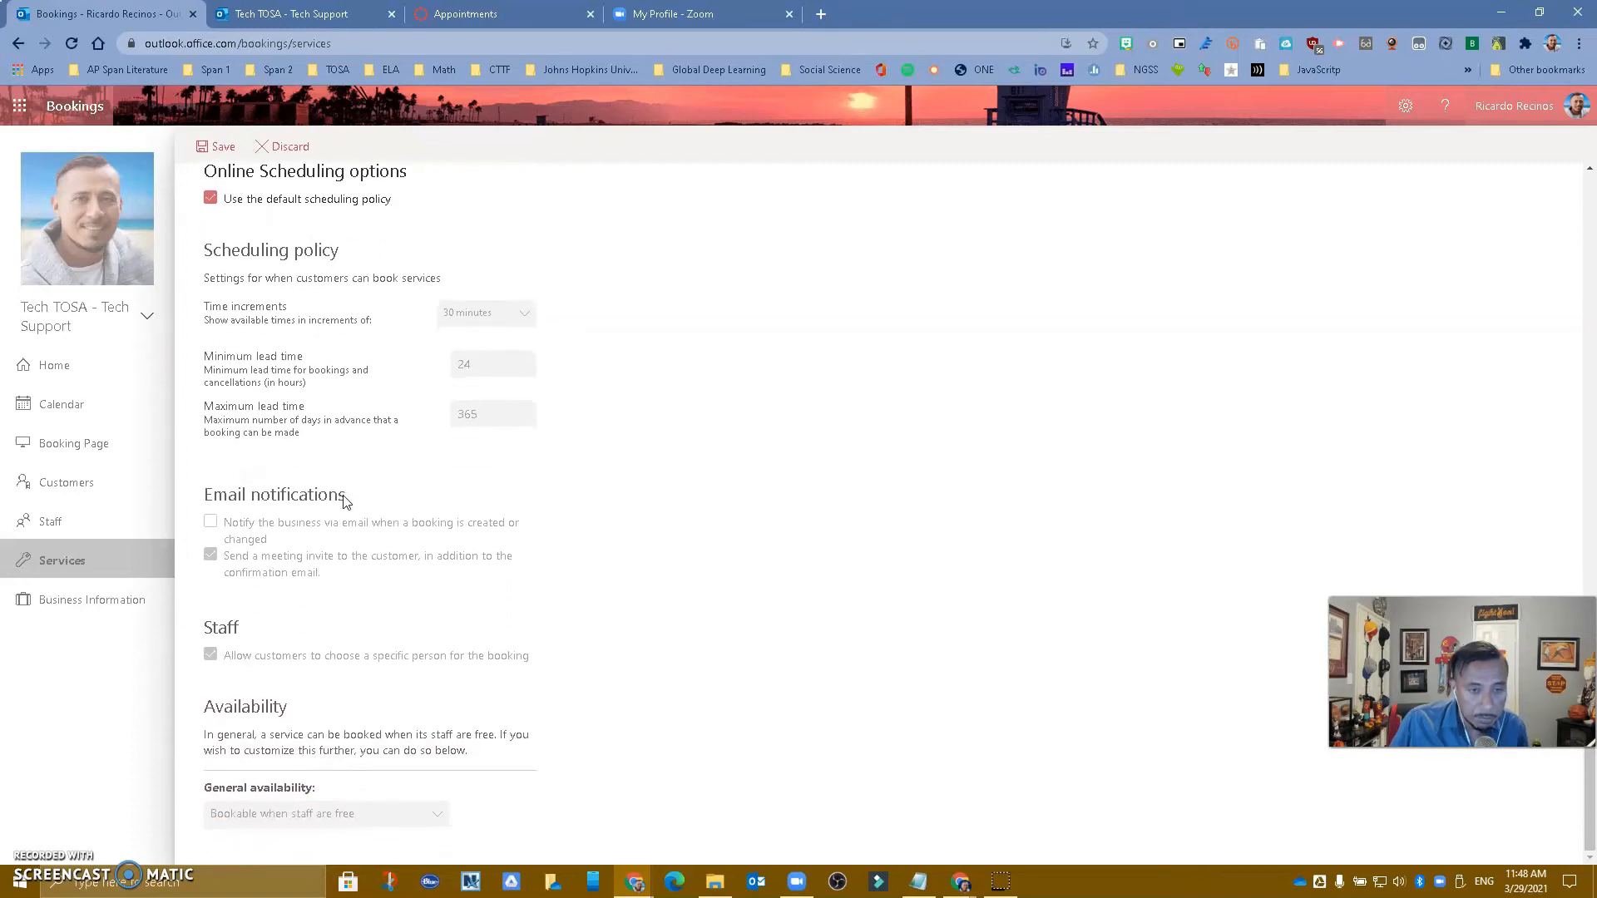
{"action": "scroll", "coordinate": [345, 501], "scroll_direction": "up", "scroll_amount": 18}
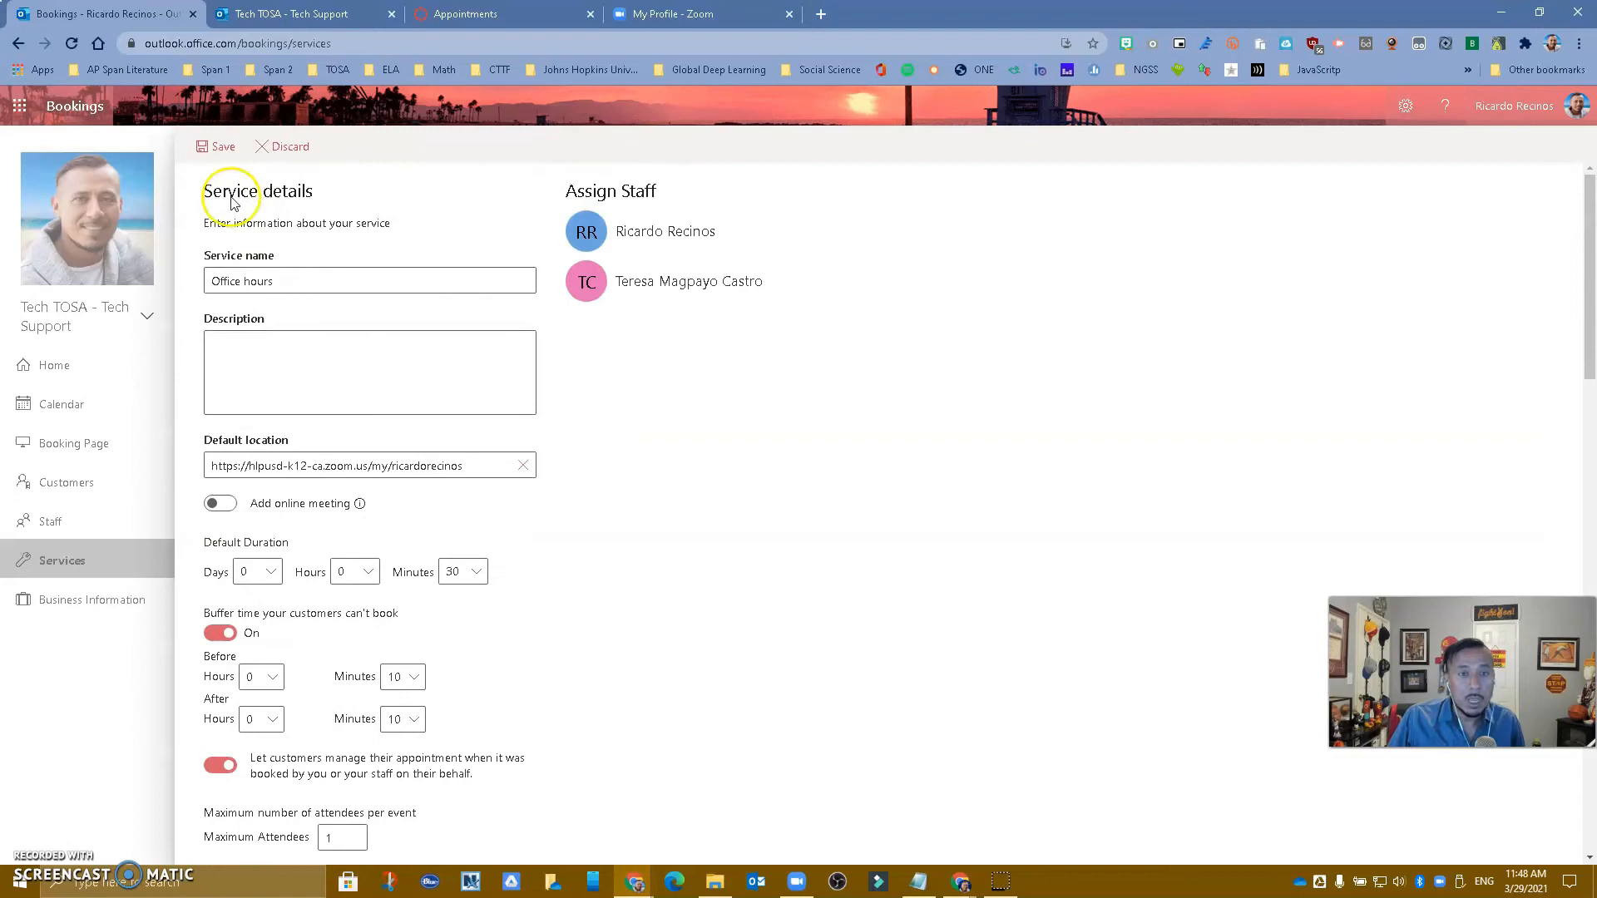
{"action": "left_click", "coordinate": [223, 150]}
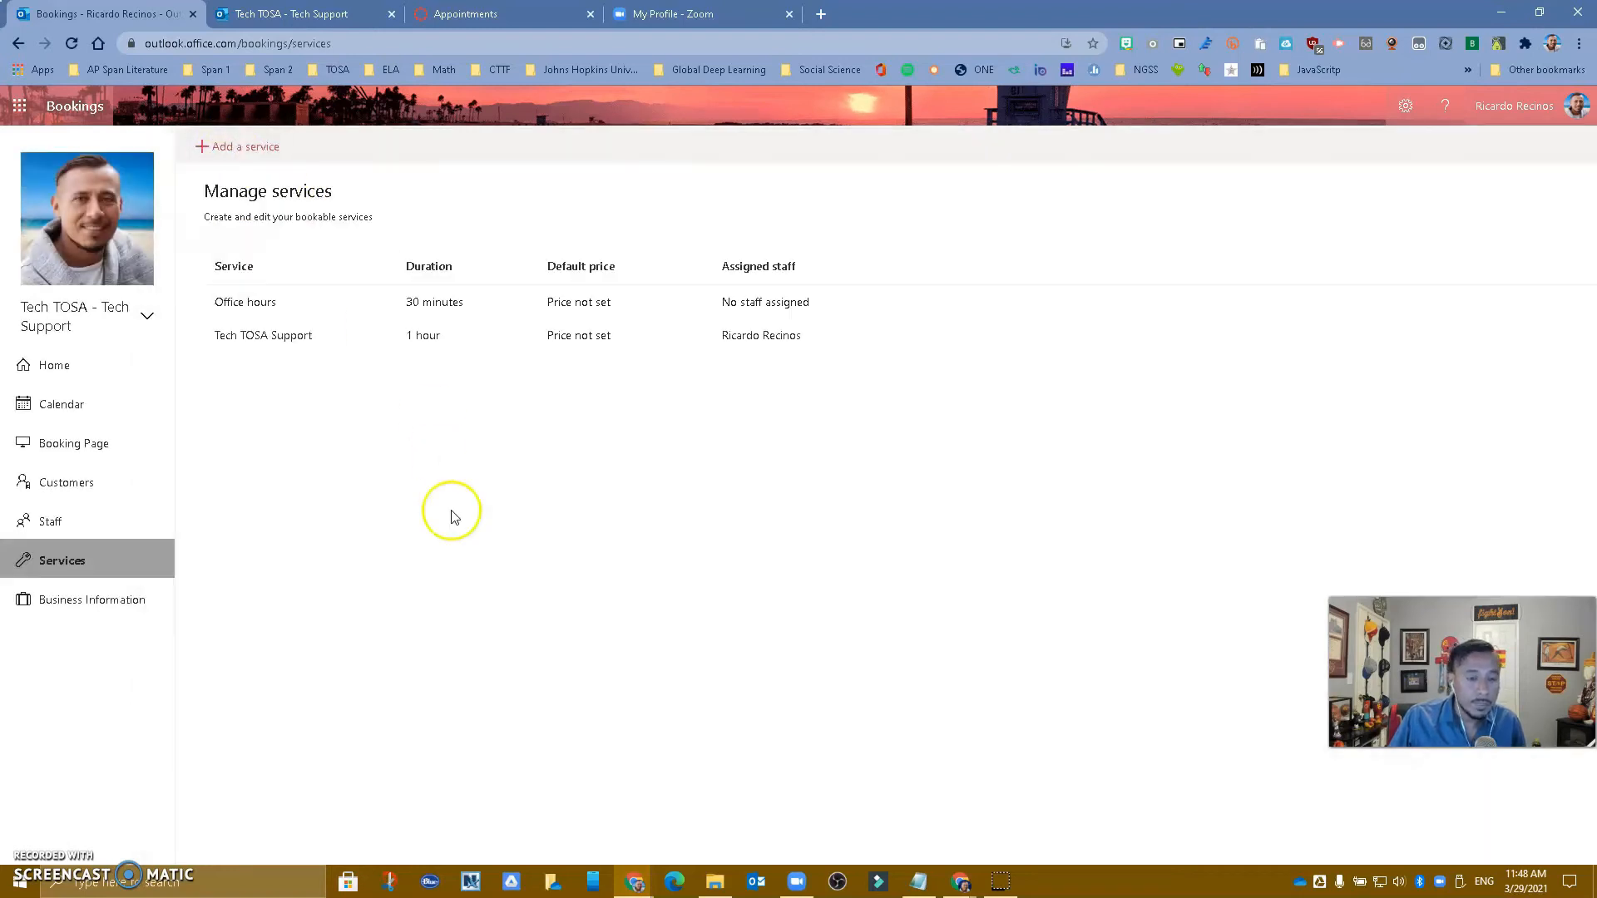
Review the administrator's staff details, availability, and email notification settings in the Bookings staff list, and save the record
{"action": "left_click", "coordinate": [56, 524]}
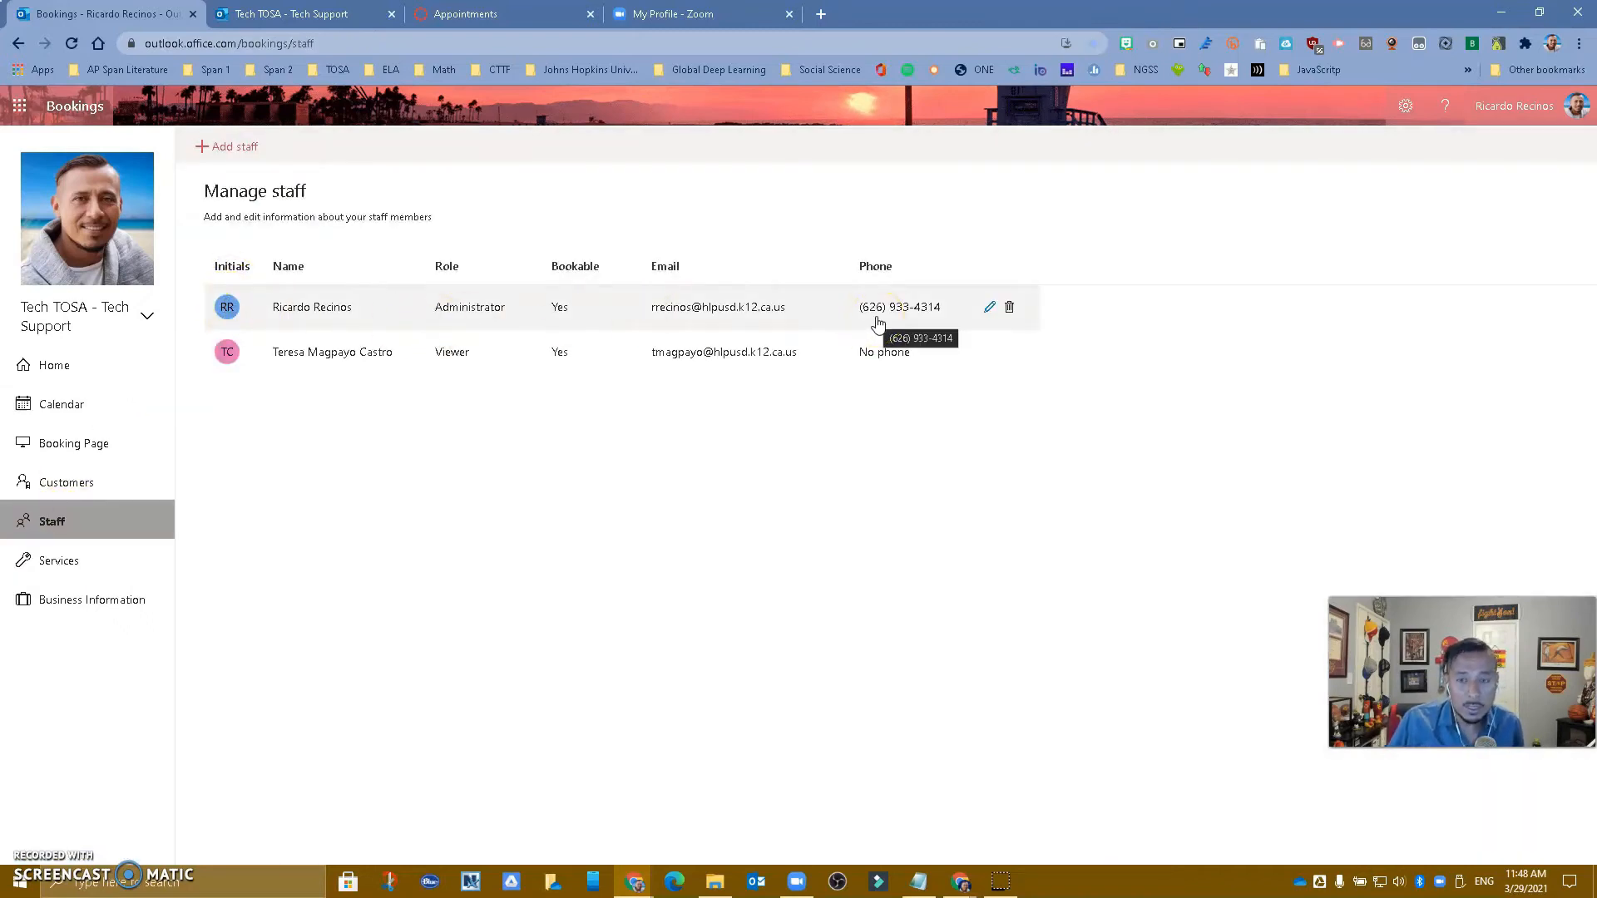
{"action": "left_click", "coordinate": [979, 329]}
{"action": "left_click", "coordinate": [987, 312]}
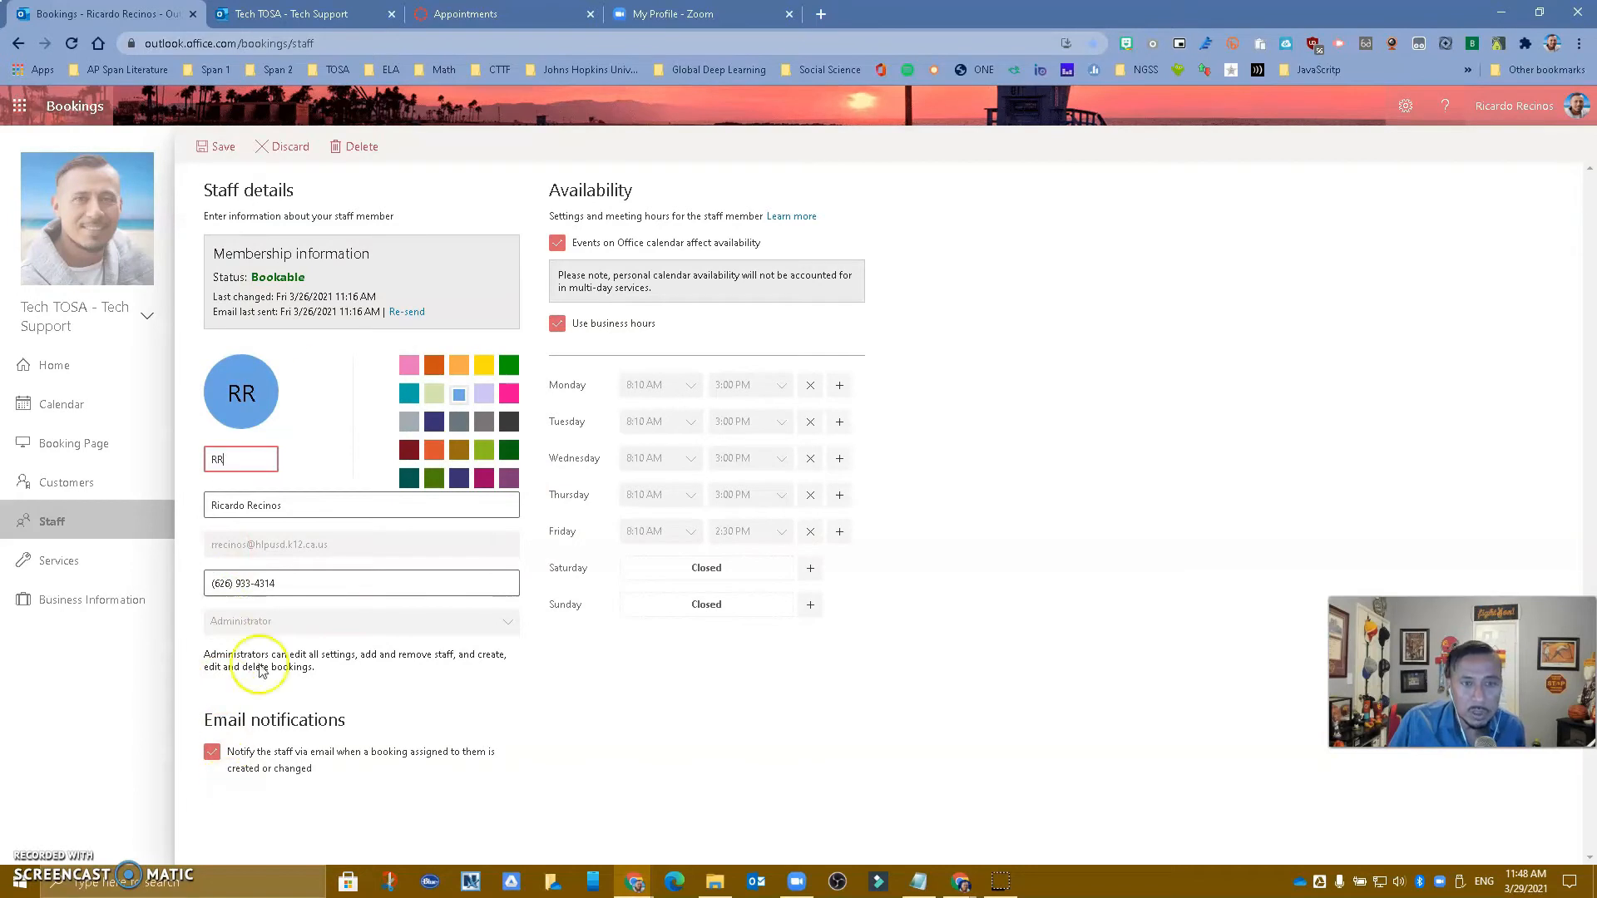
{"action": "left_click", "coordinate": [223, 148]}
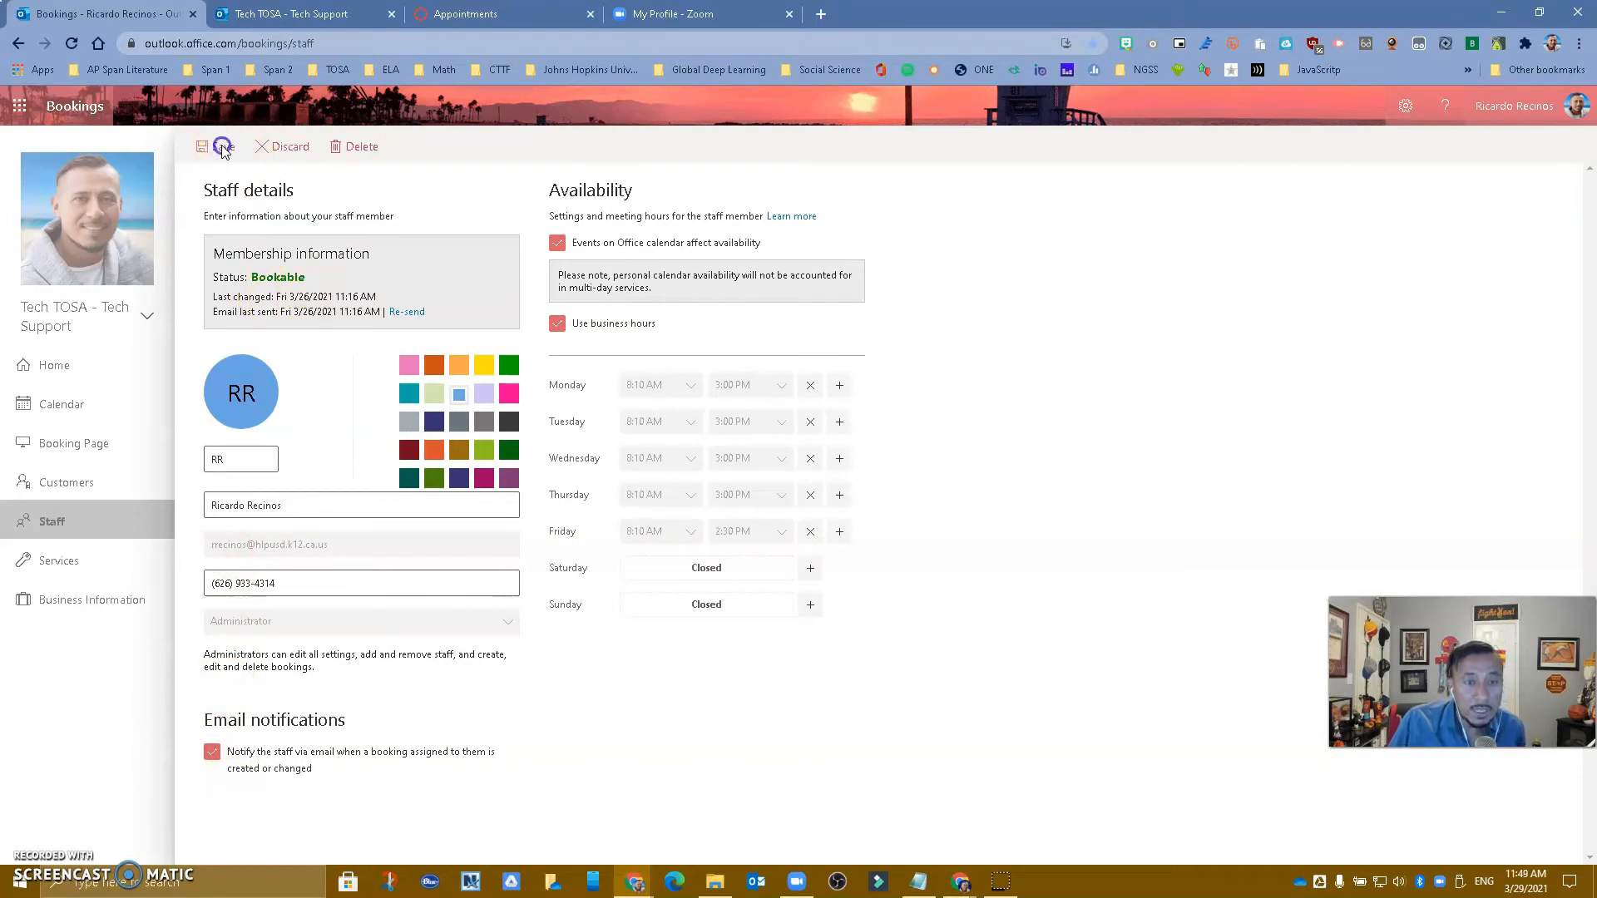
{"action": "left_click", "coordinate": [43, 516]}
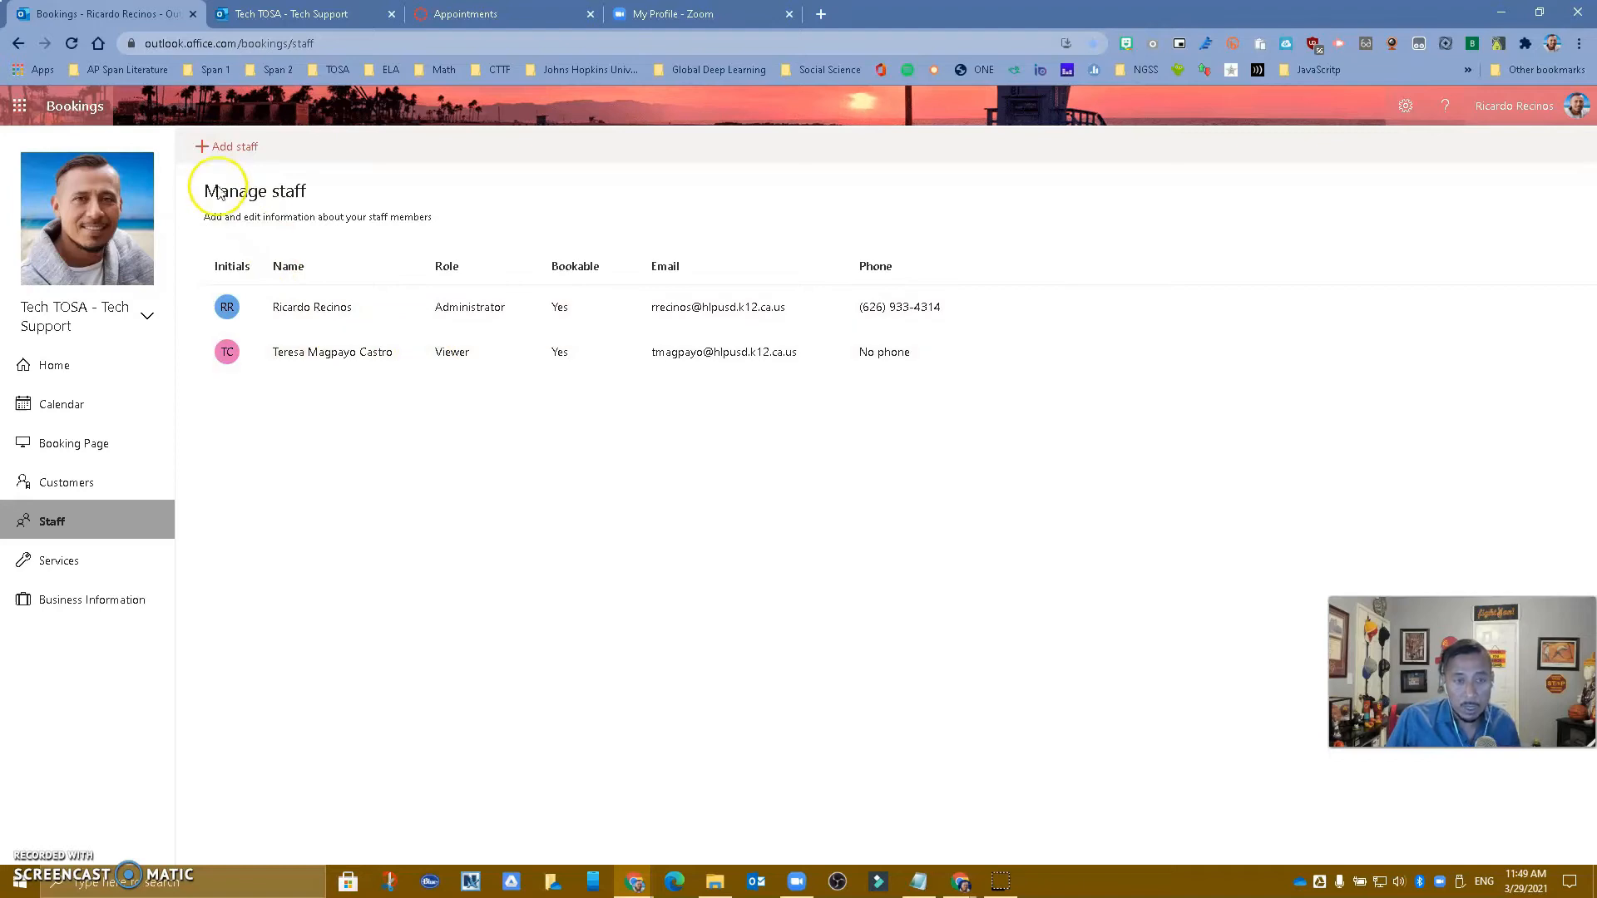
Add a colleague from the directory as a staff member with the Viewer role, using business hours and email notifications, and save
{"action": "left_click", "coordinate": [216, 147]}
{"action": "left_click", "coordinate": [247, 502]}
{"action": "type", "text": "Rober"}
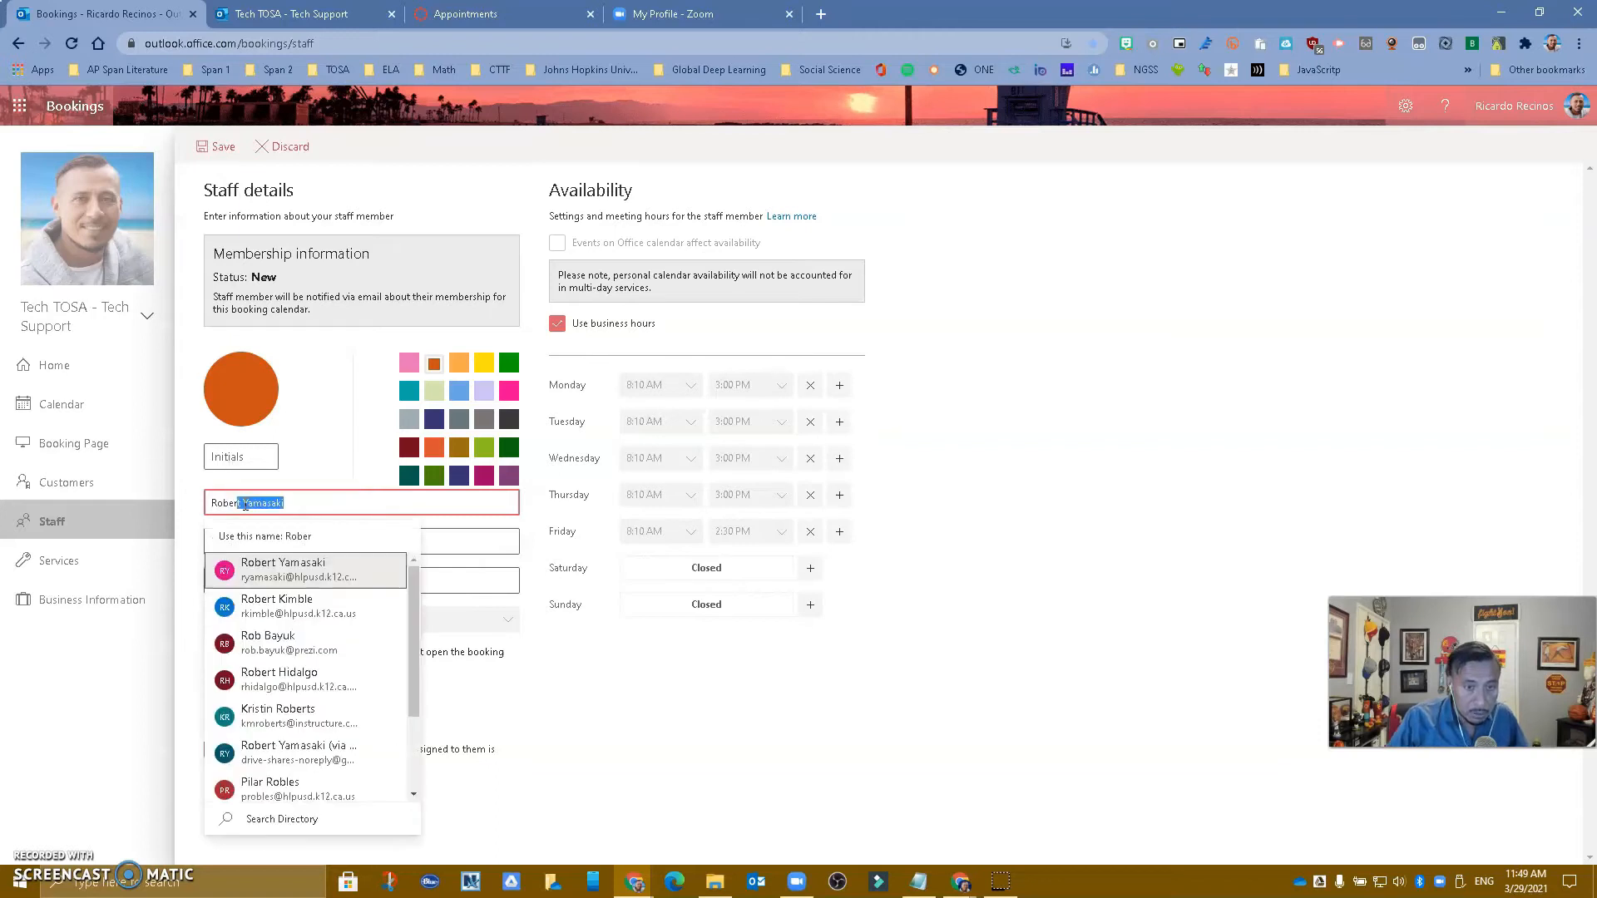
{"action": "left_click", "coordinate": [280, 569]}
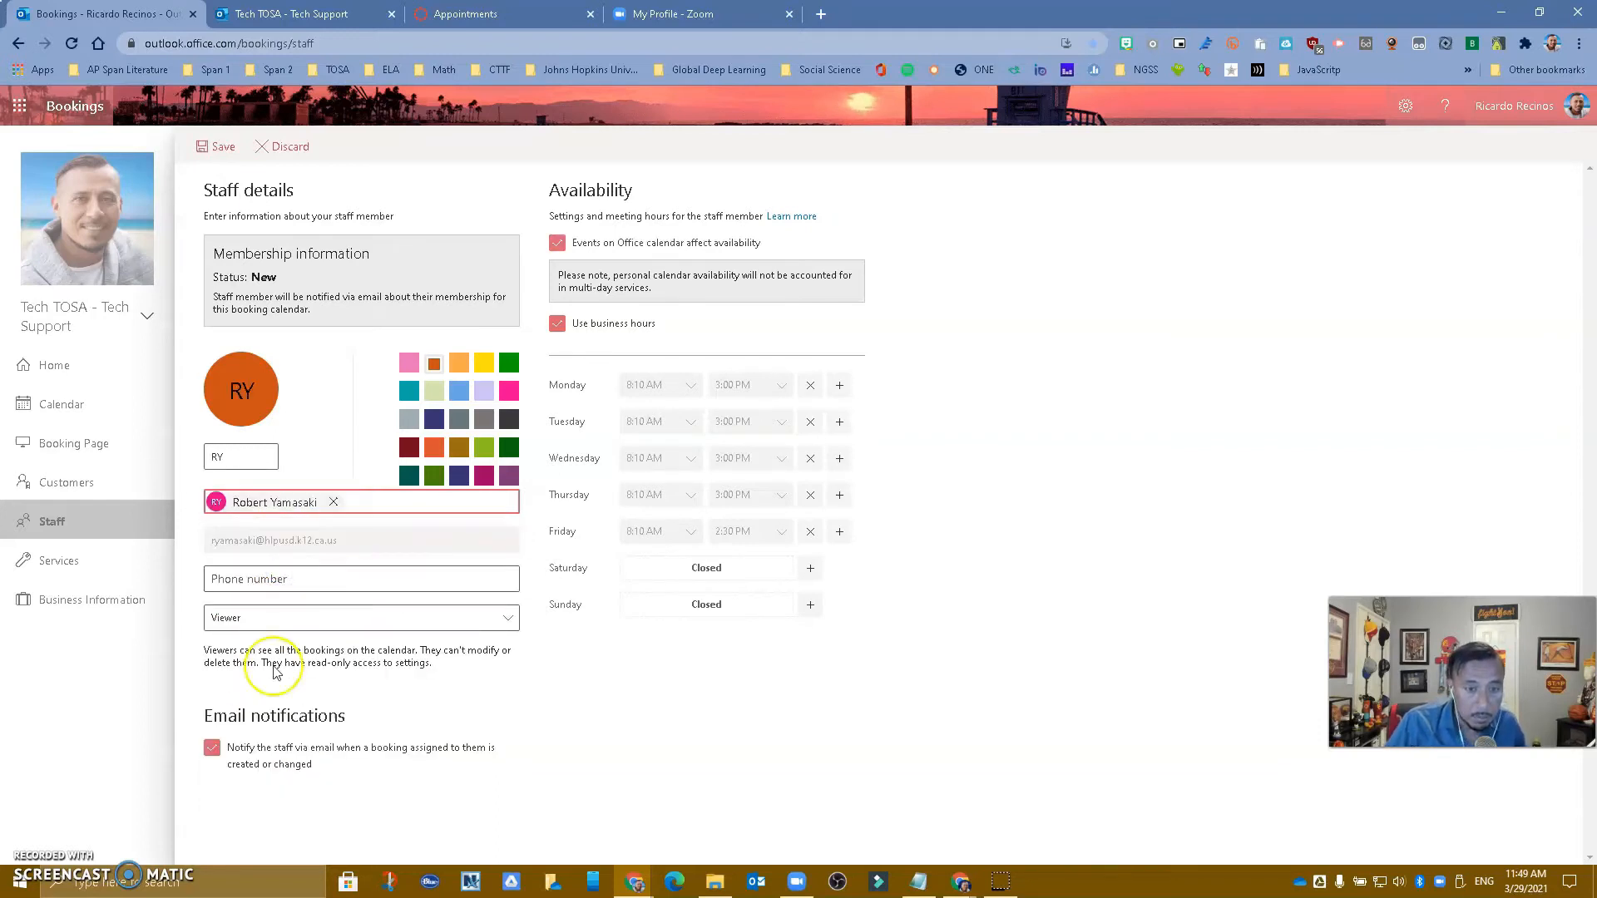
{"action": "left_click", "coordinate": [219, 148]}
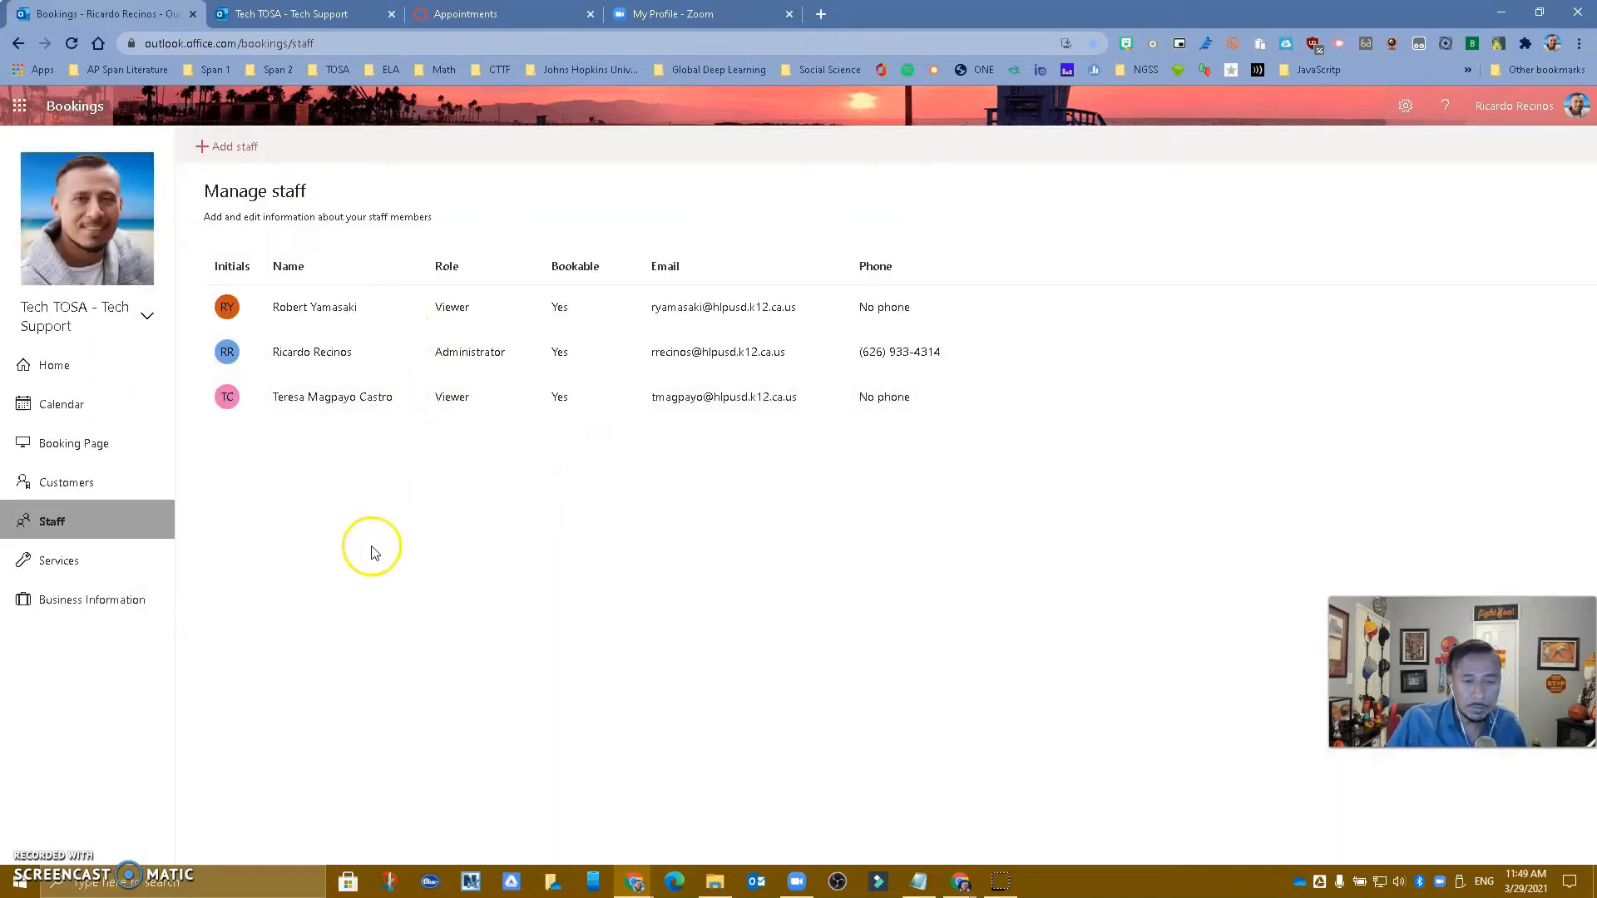
Preview the red color theme on the booking page, and return it to the blue theme
{"action": "left_click", "coordinate": [89, 445]}
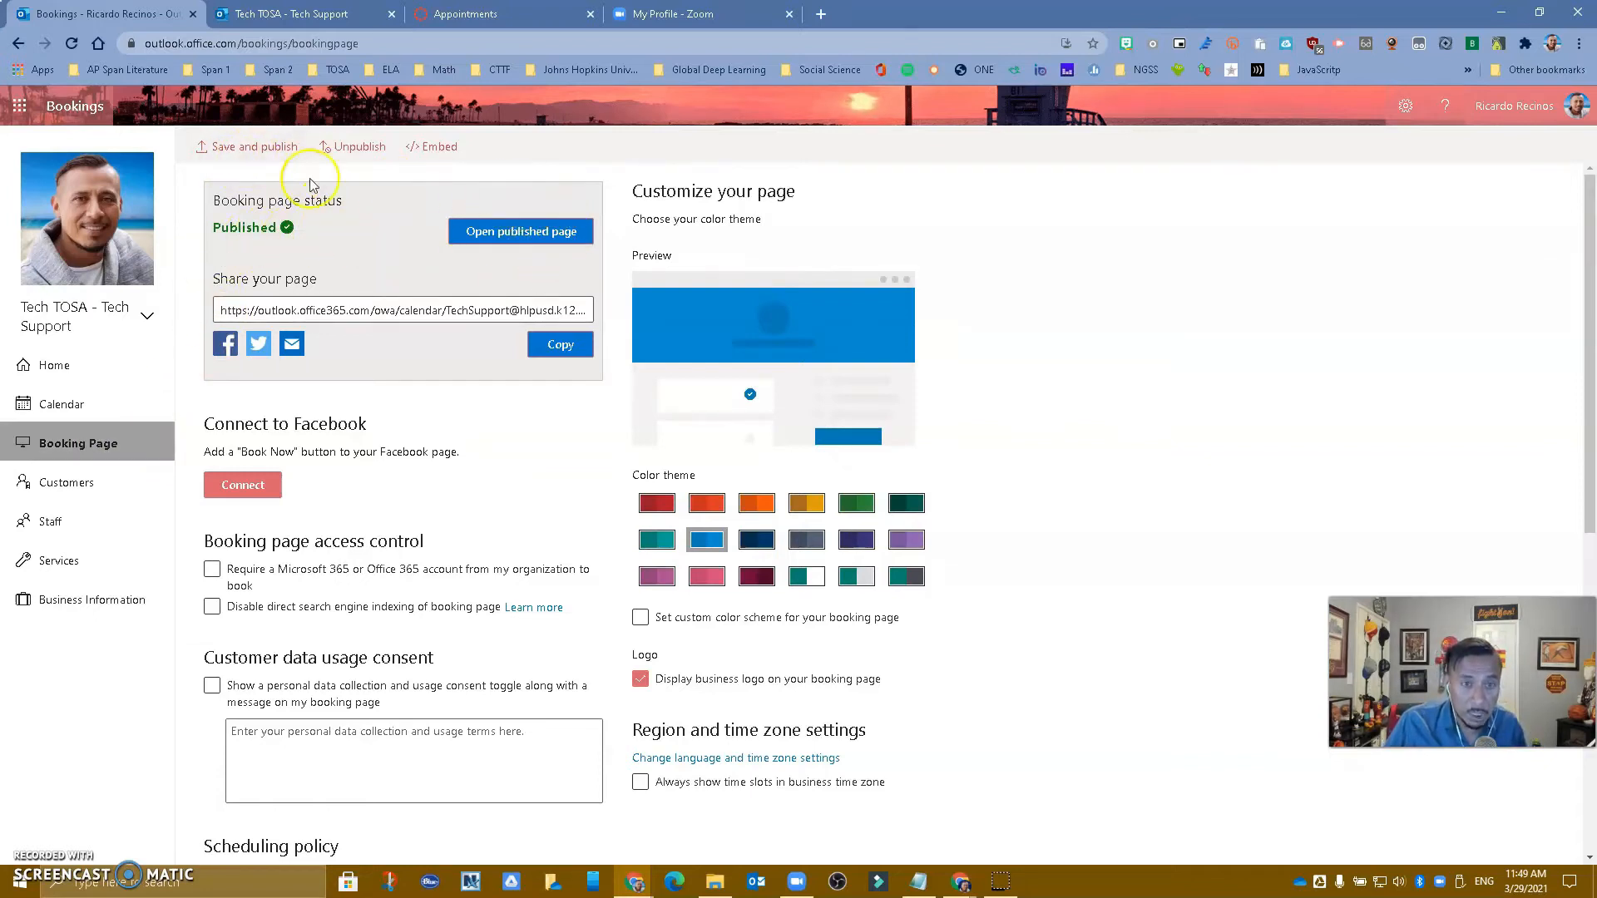
{"action": "left_click", "coordinate": [663, 505]}
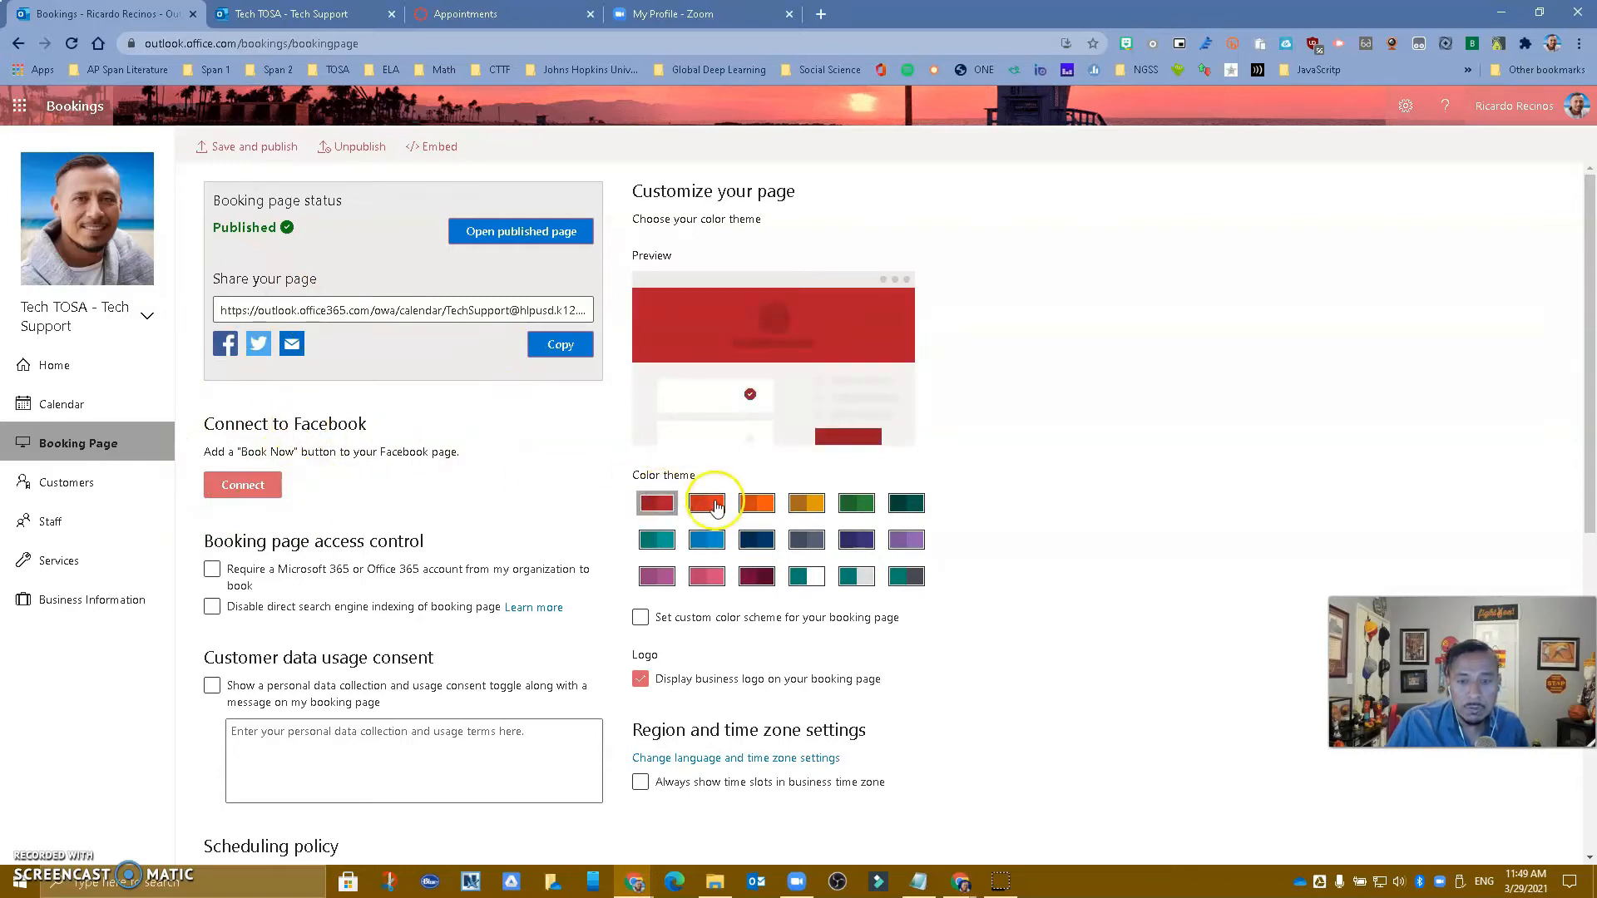
{"action": "left_click", "coordinate": [706, 543]}
{"action": "scroll", "coordinate": [541, 445], "scroll_direction": "down", "scroll_amount": 1}
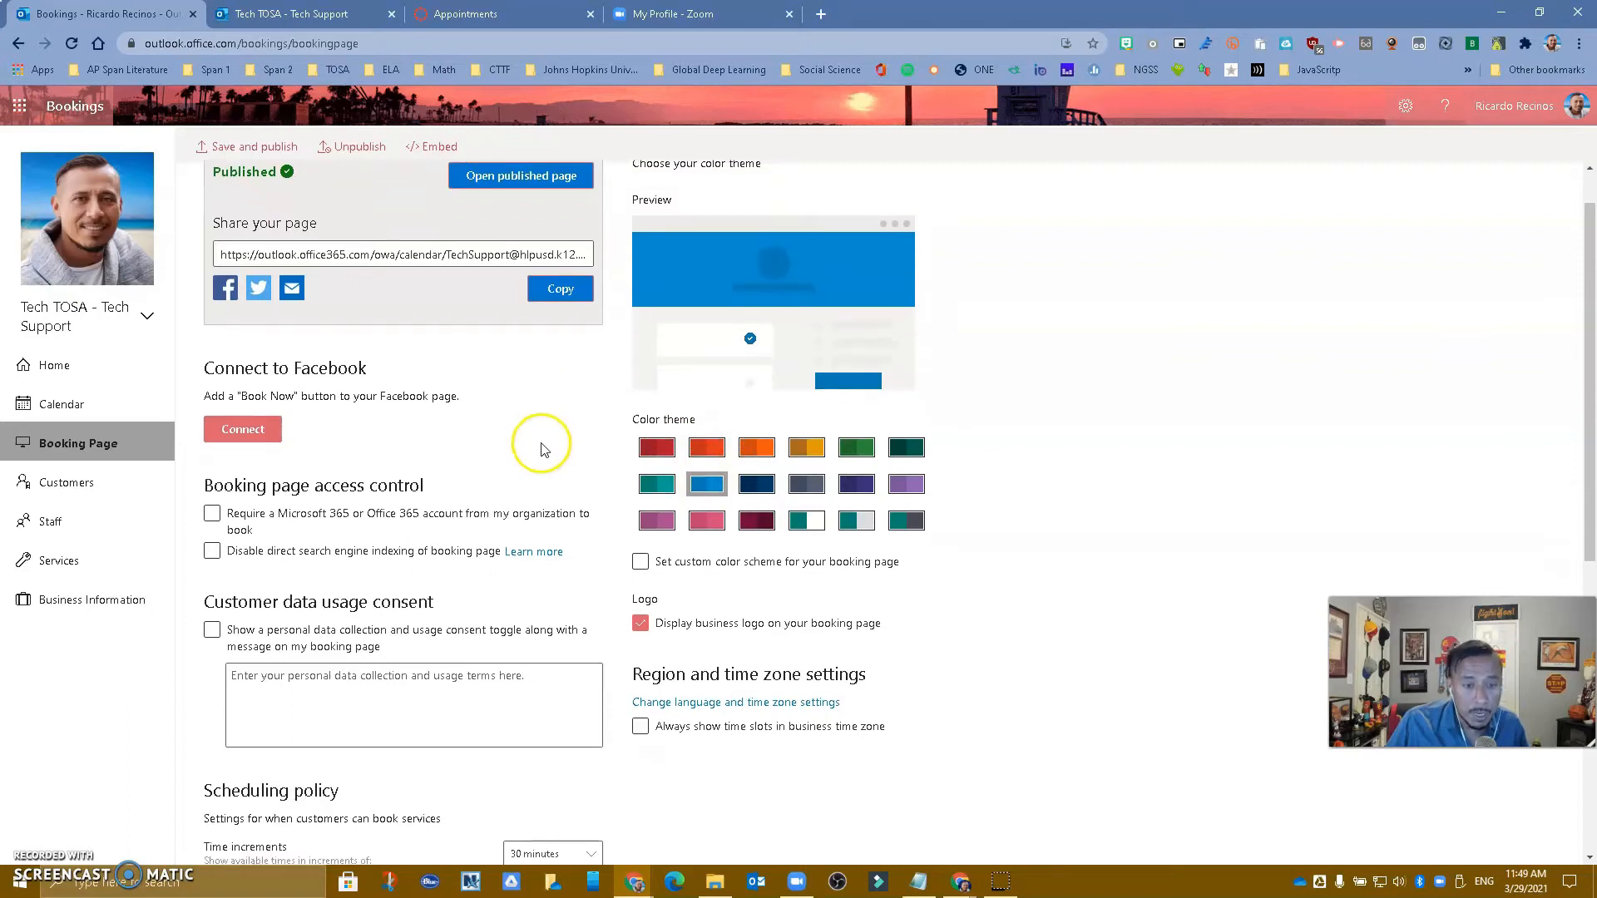
Review the booking page's access, consent, scheduling policy, notification, staff, and availability settings, and save and publish the page
{"action": "left_click", "coordinate": [215, 490]}
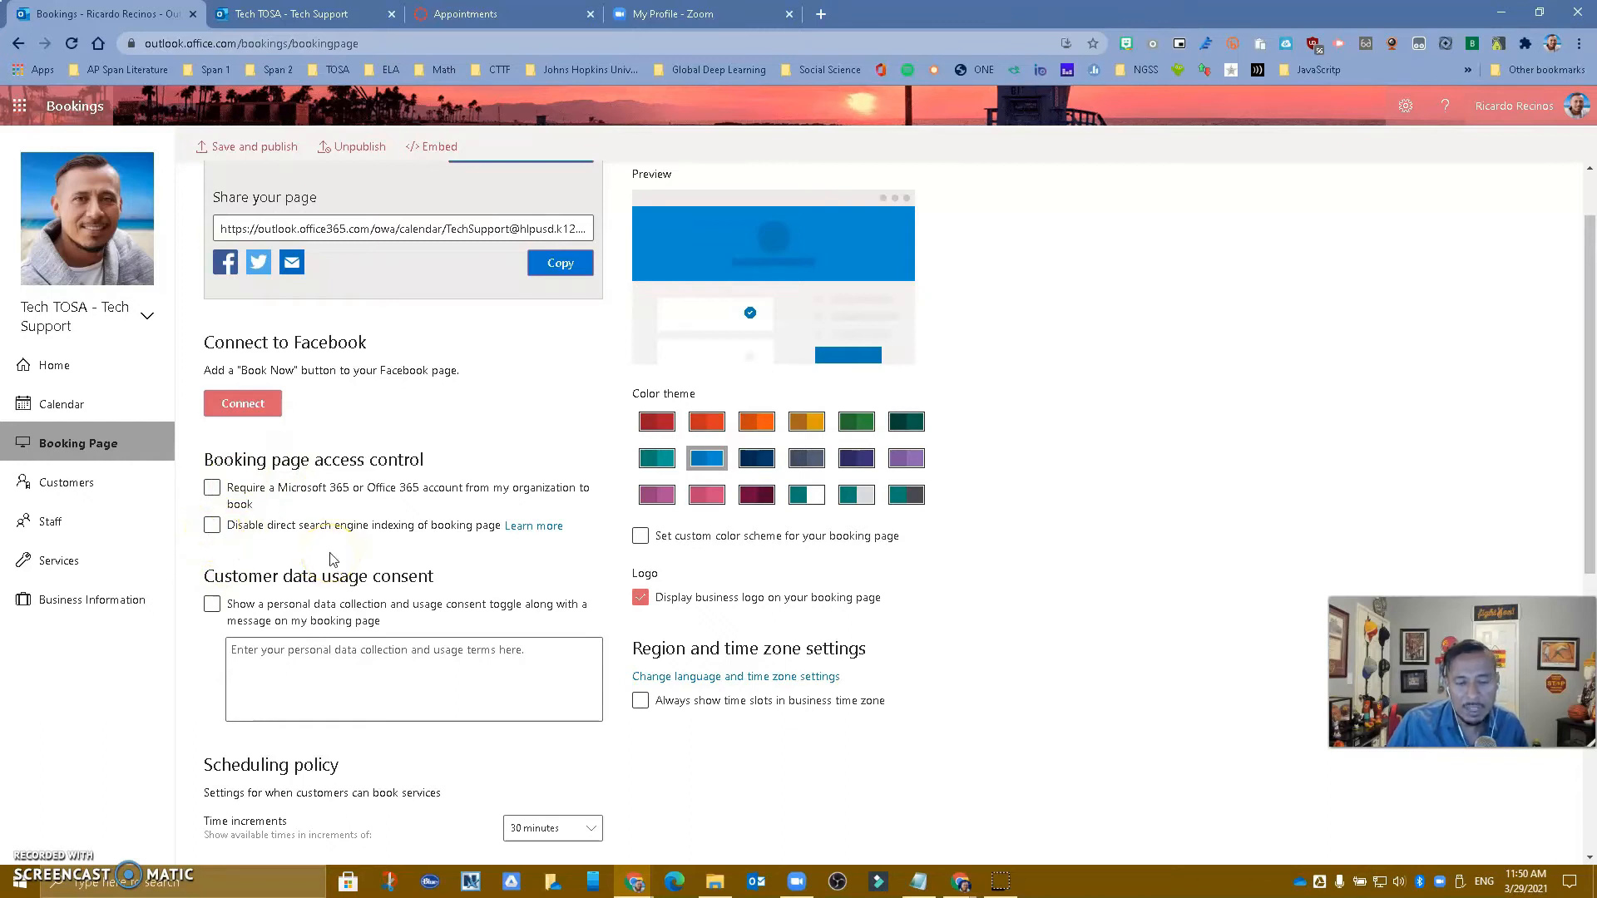
{"action": "scroll", "coordinate": [337, 539], "scroll_direction": "down", "scroll_amount": 2}
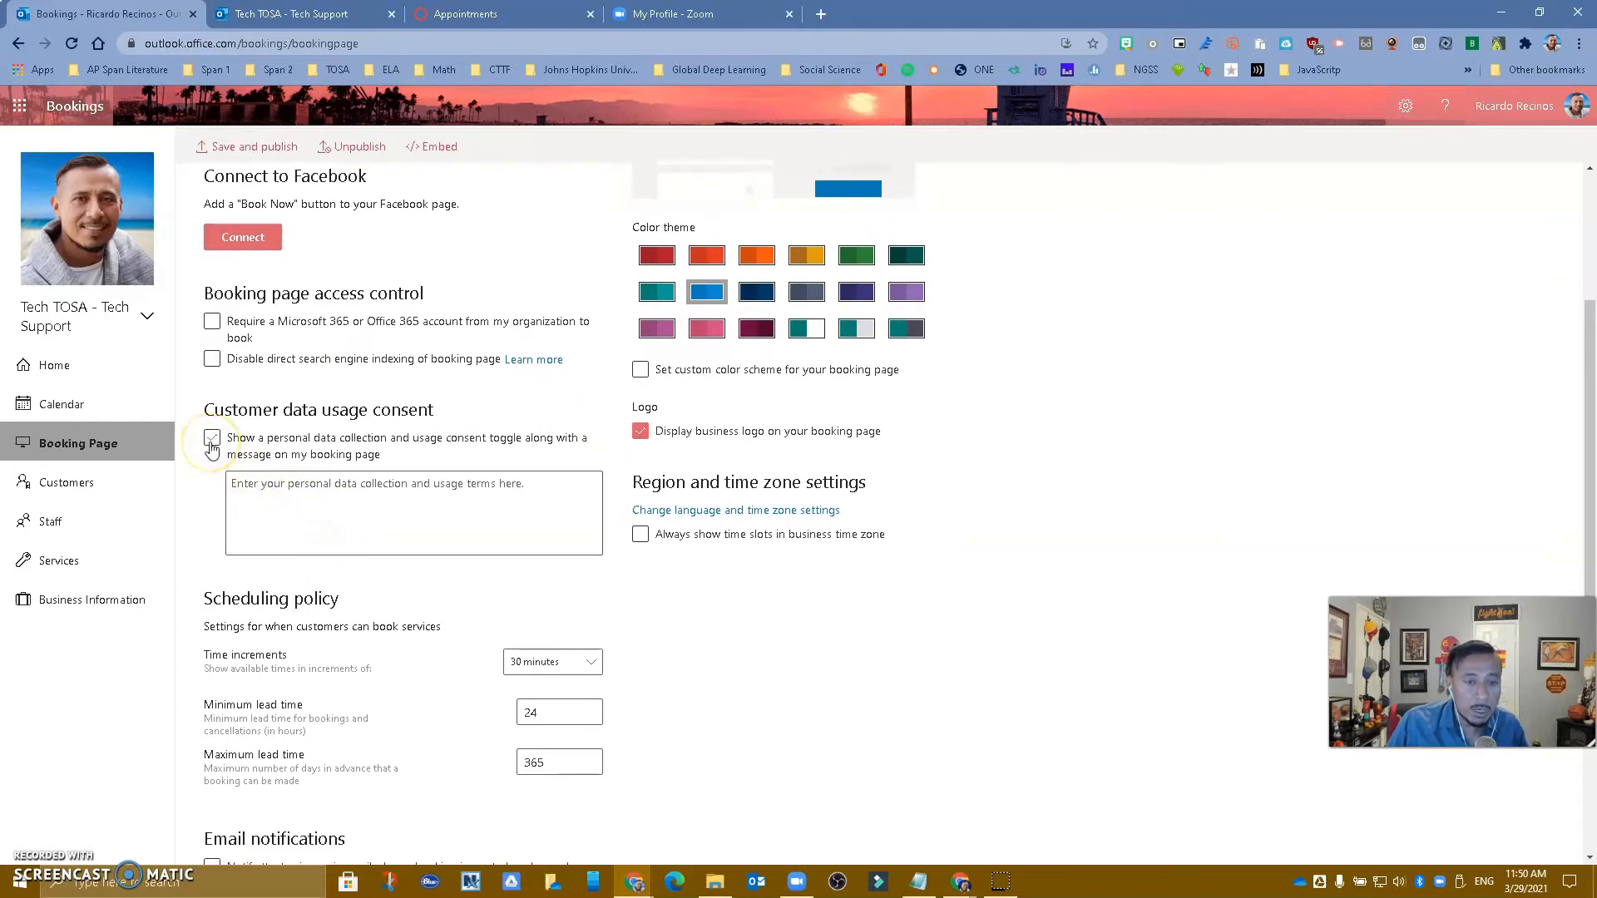
{"action": "scroll", "coordinate": [267, 456], "scroll_direction": "down", "scroll_amount": 2}
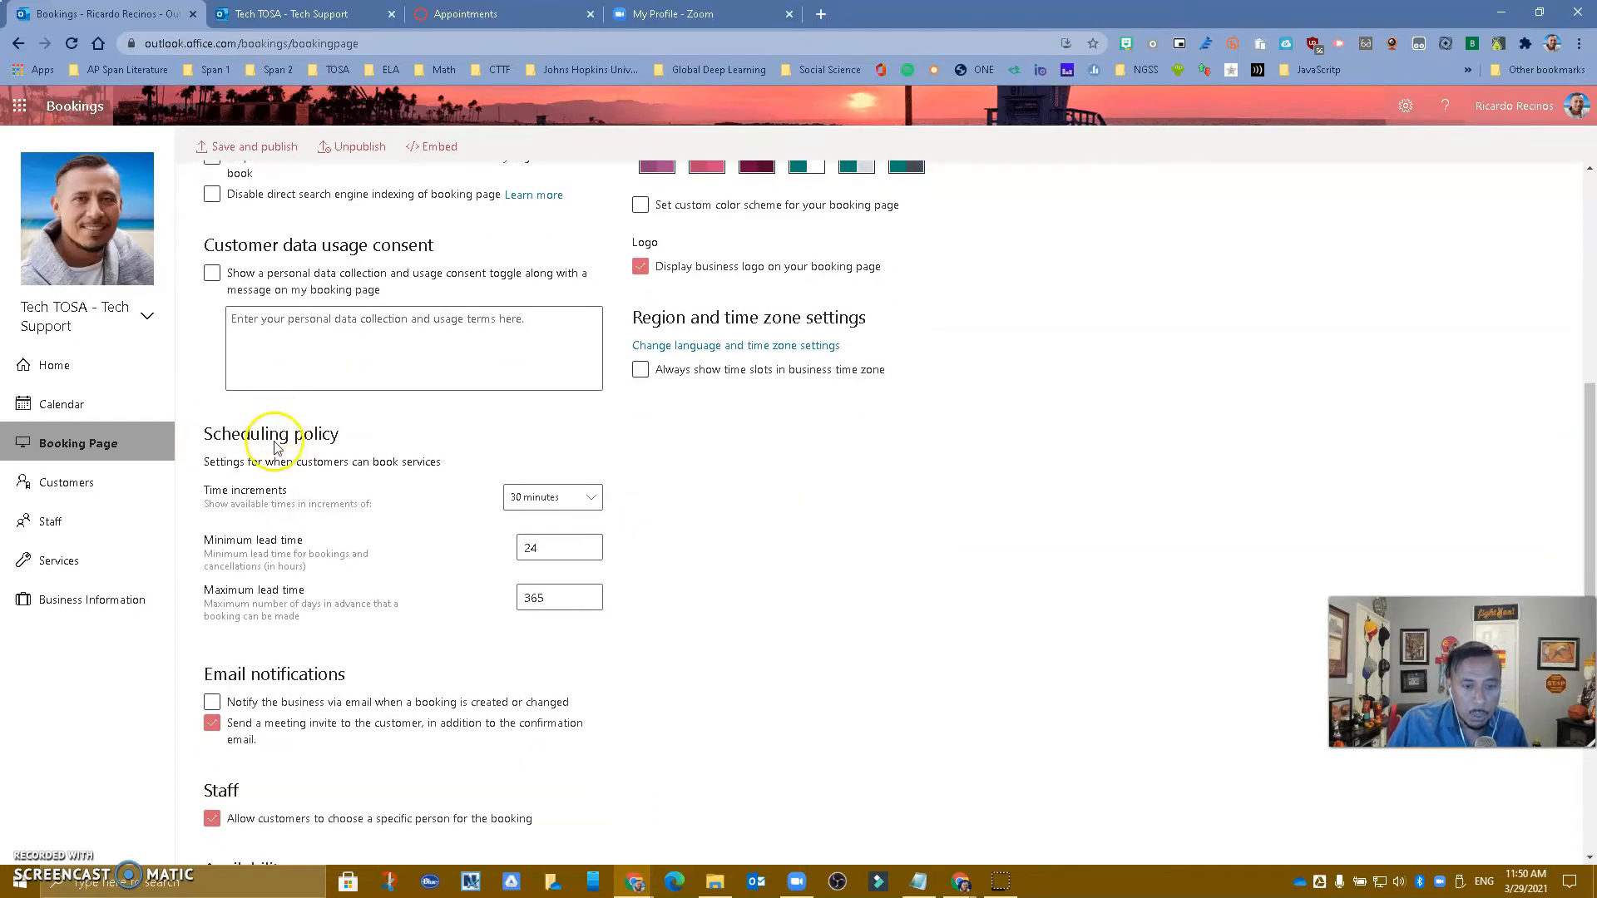
{"action": "scroll", "coordinate": [283, 582], "scroll_direction": "down", "scroll_amount": 1}
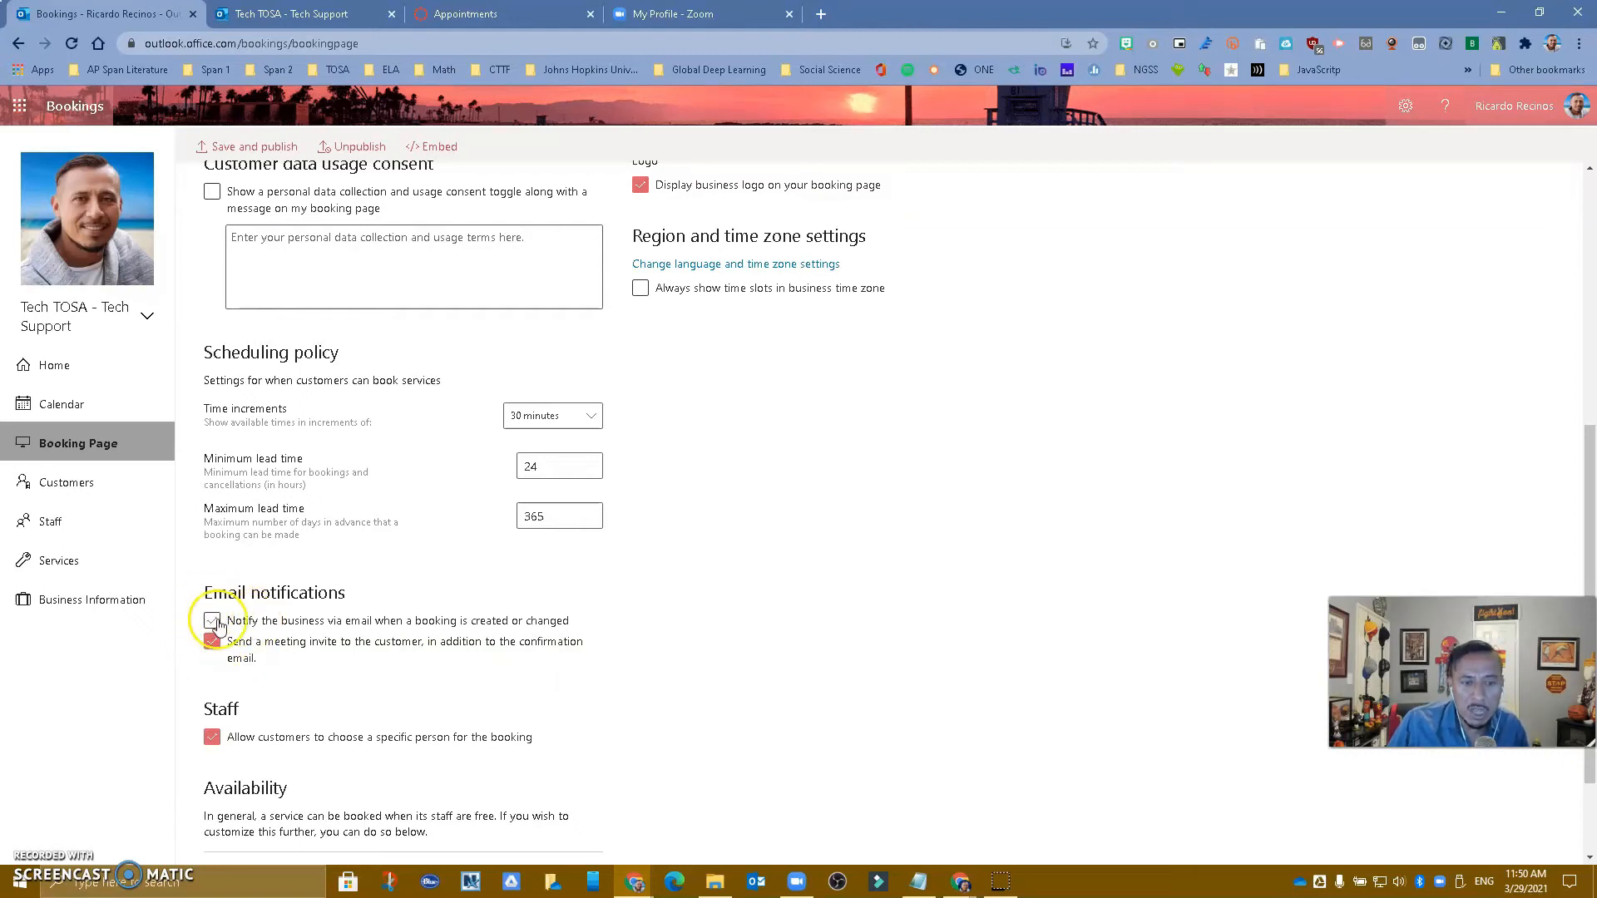
{"action": "scroll", "coordinate": [323, 634], "scroll_direction": "down", "scroll_amount": 1}
{"action": "scroll", "coordinate": [322, 634], "scroll_direction": "down", "scroll_amount": 1}
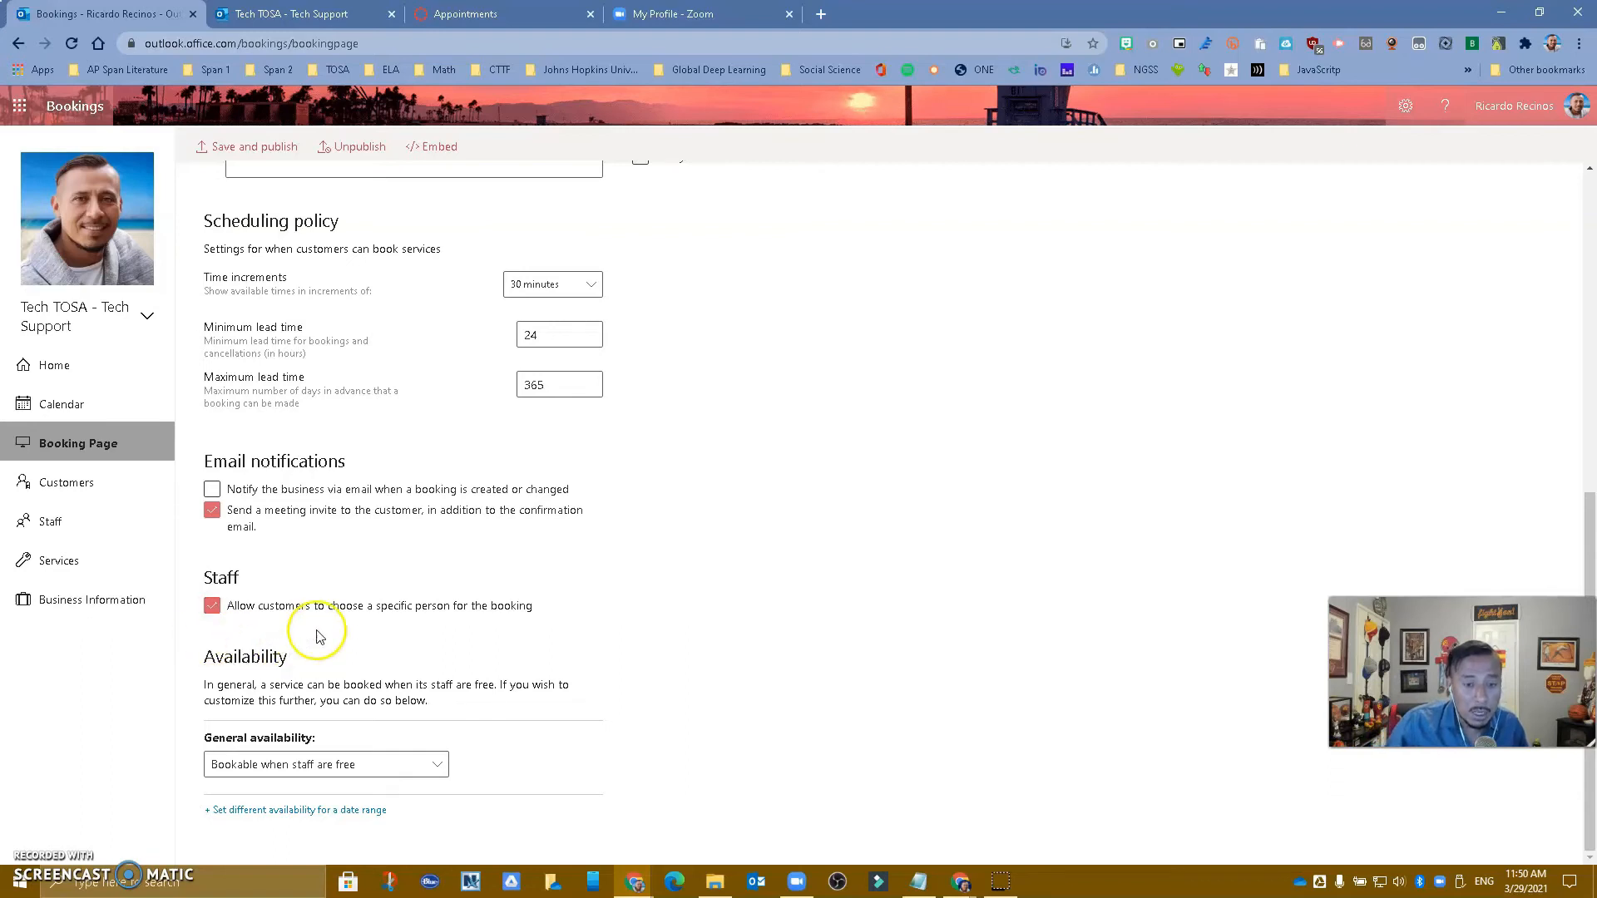
{"action": "scroll", "coordinate": [363, 666], "scroll_direction": "up", "scroll_amount": 5}
{"action": "scroll", "coordinate": [362, 666], "scroll_direction": "up", "scroll_amount": 3}
{"action": "left_click", "coordinate": [232, 147]}
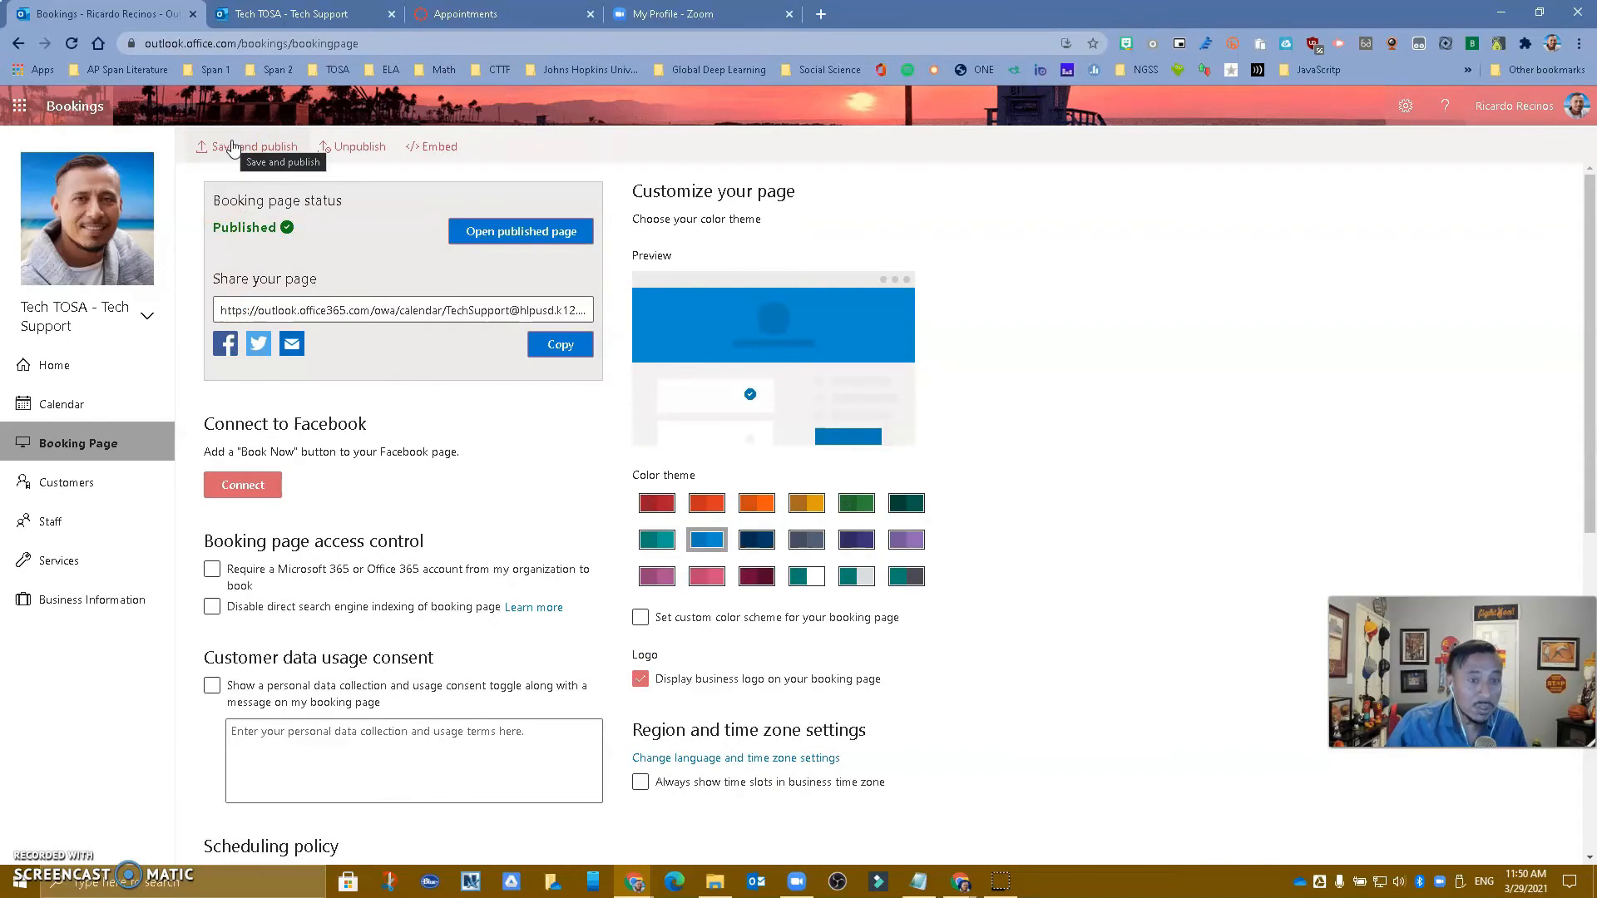
Open the published booking page and select the Office hours service at 12:10 pm on March 30
{"action": "left_click", "coordinate": [554, 235]}
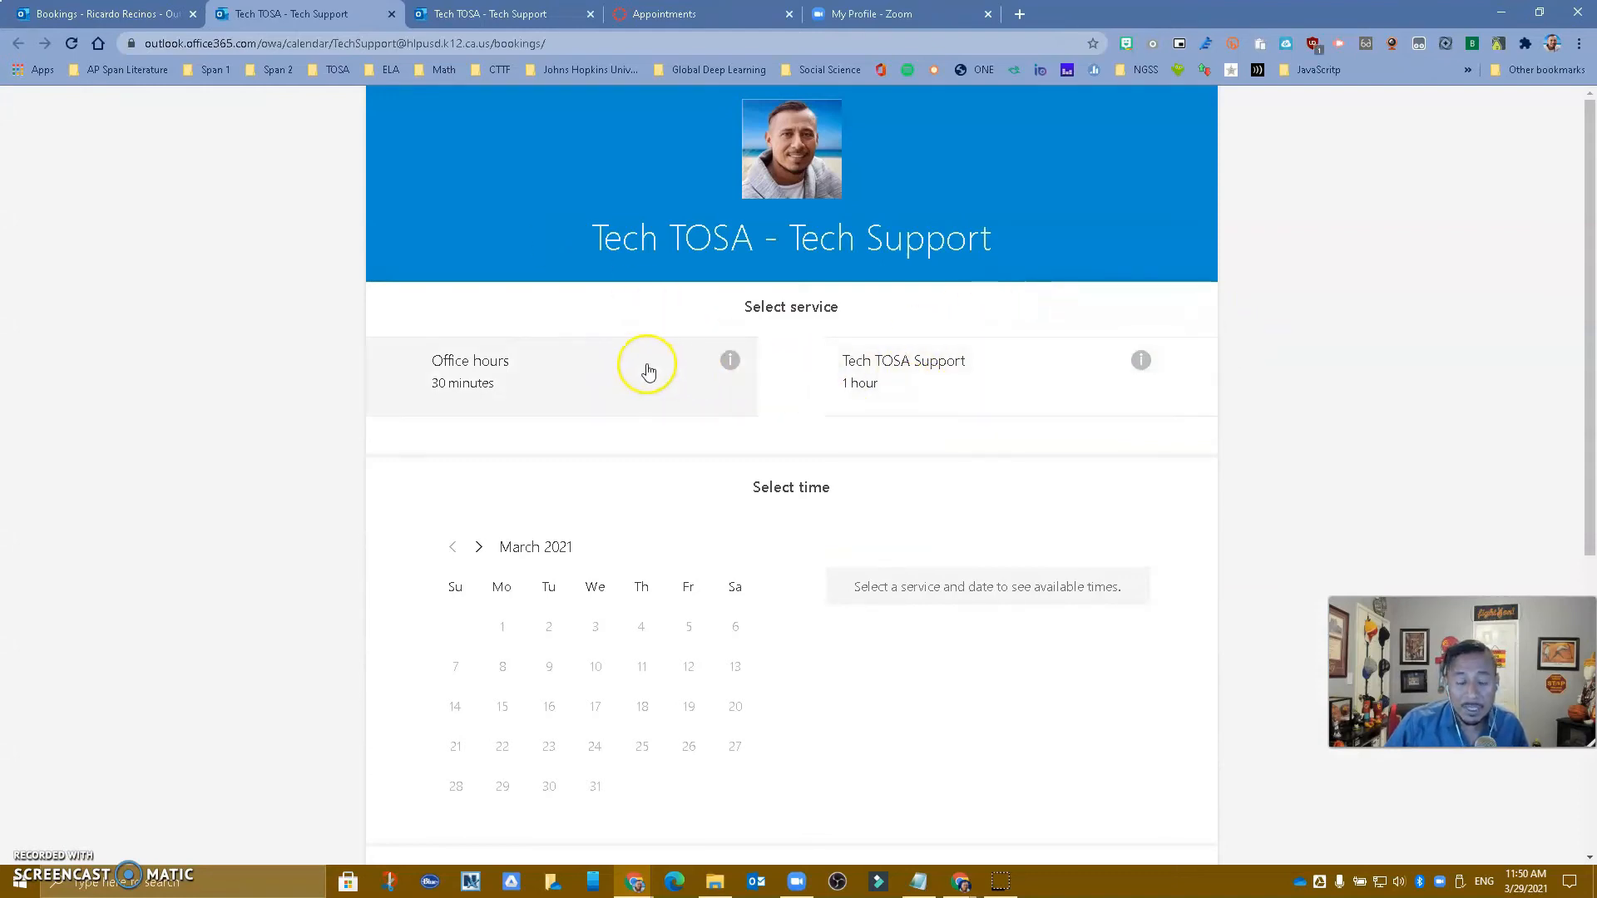
{"action": "left_click", "coordinate": [498, 381]}
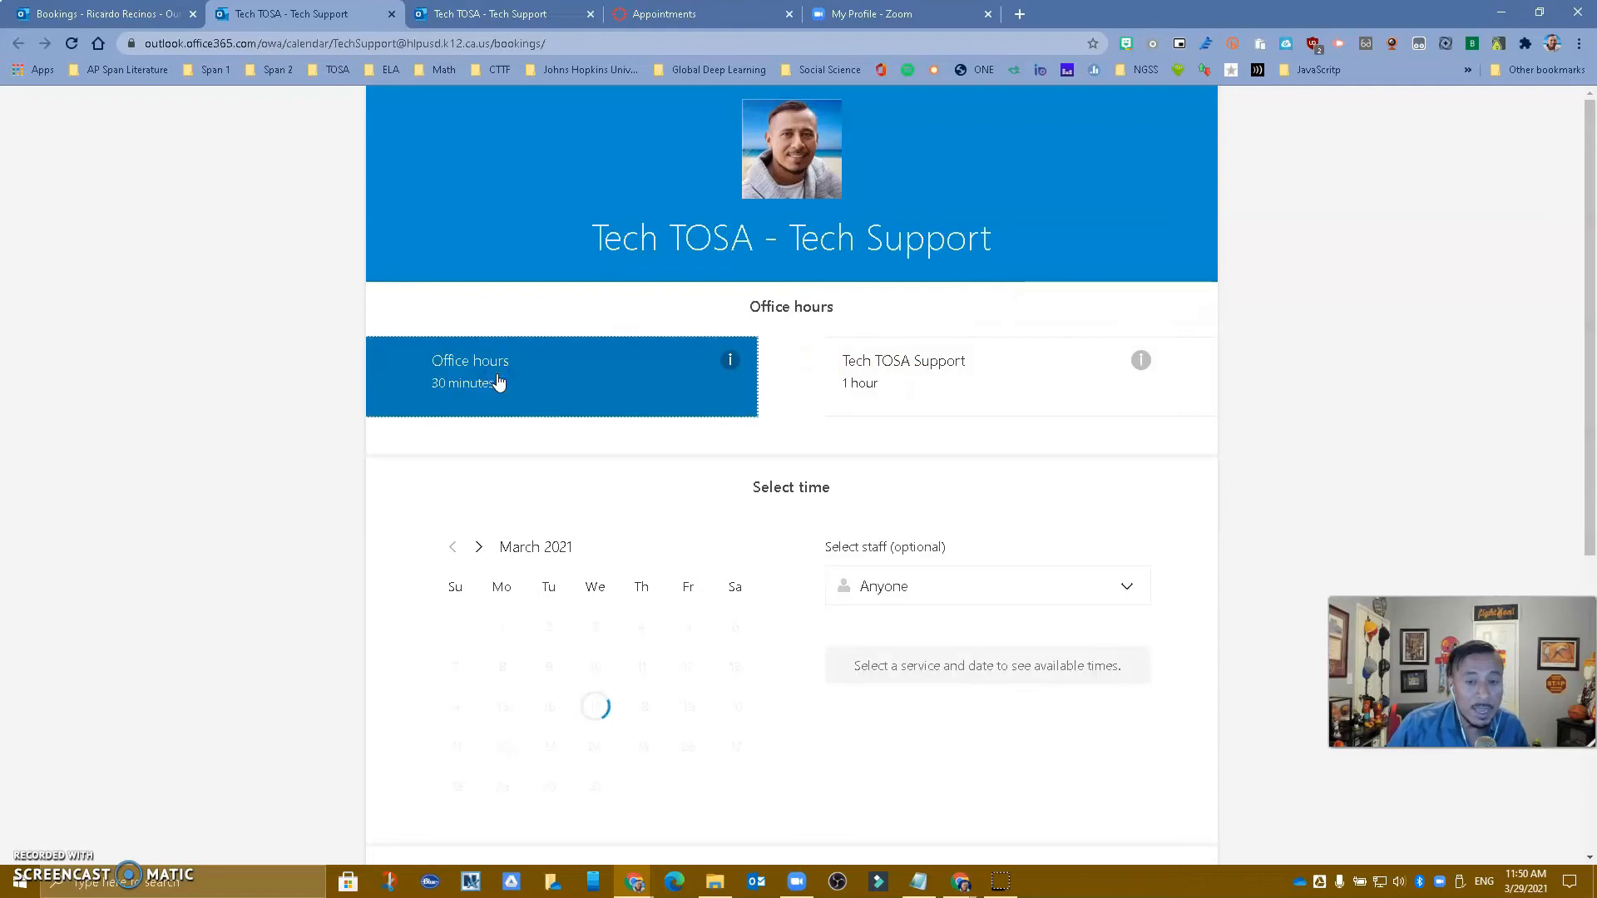
{"action": "scroll", "coordinate": [497, 384], "scroll_direction": "down", "scroll_amount": 2}
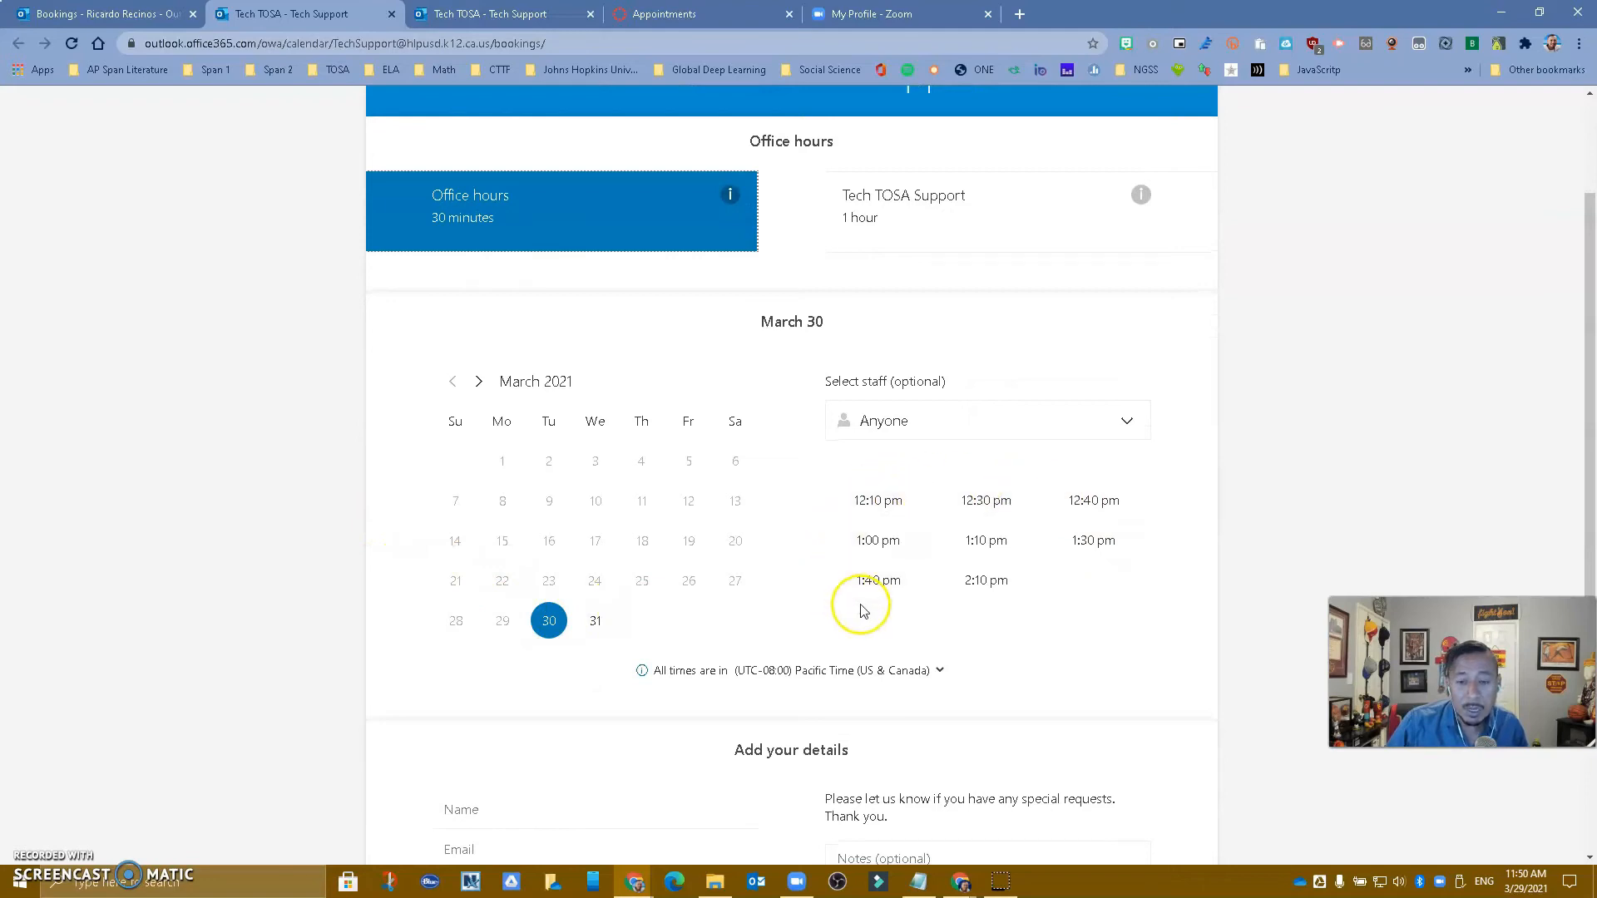
{"action": "left_click", "coordinate": [888, 500]}
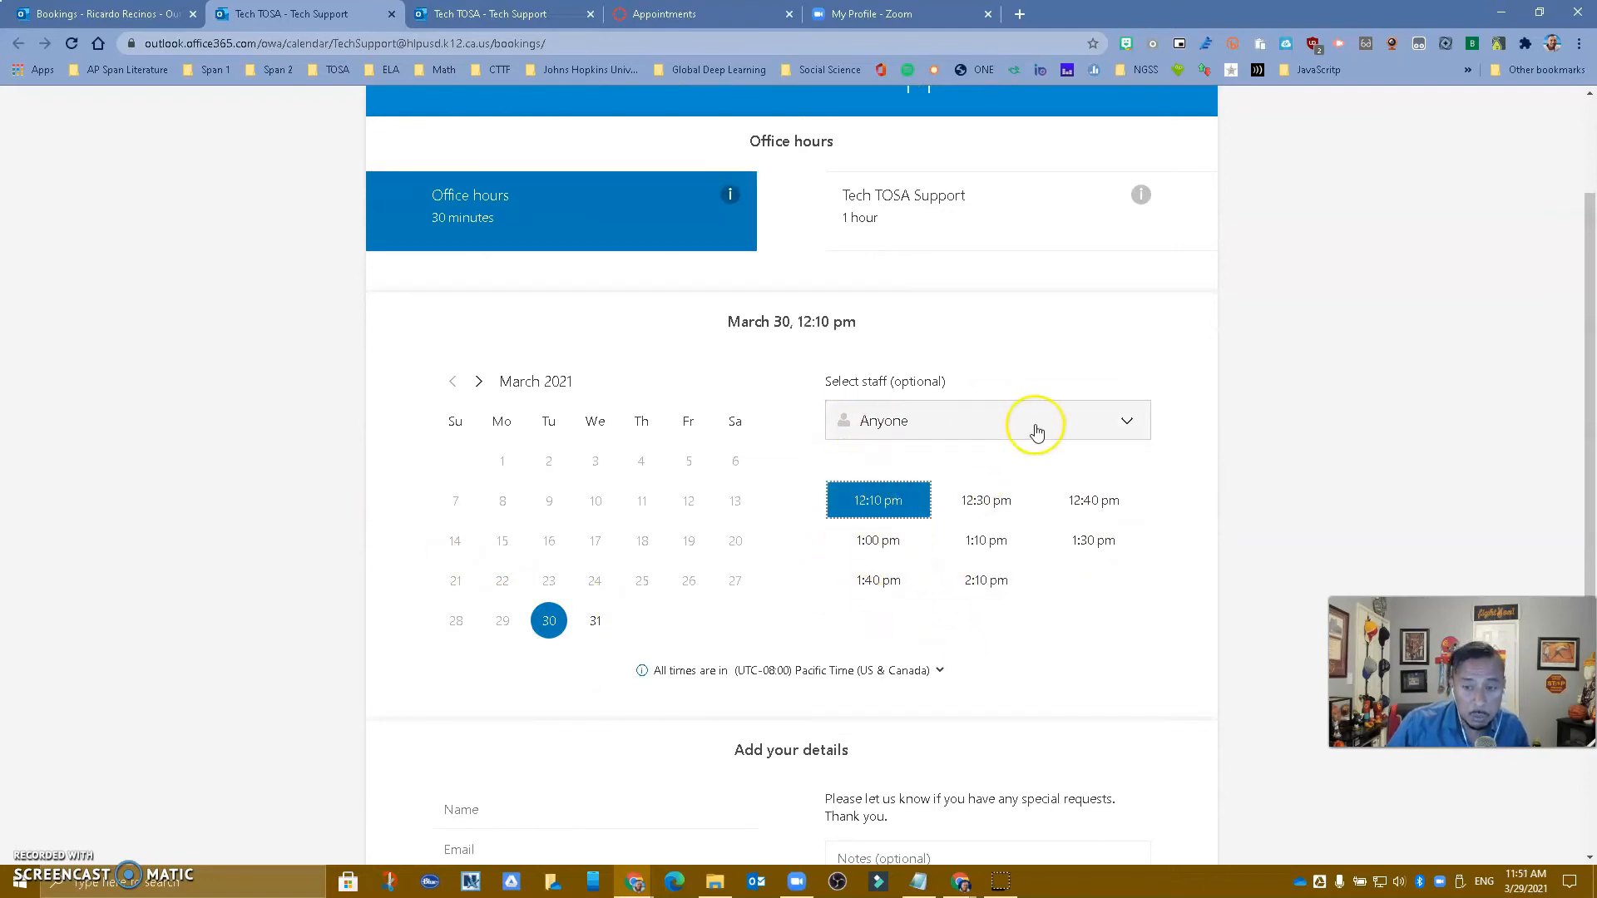
Choose the available Viewer colleague listed above the administrator as staff for the Office hours booking, and examine the customer details form
{"action": "left_click", "coordinate": [1123, 428]}
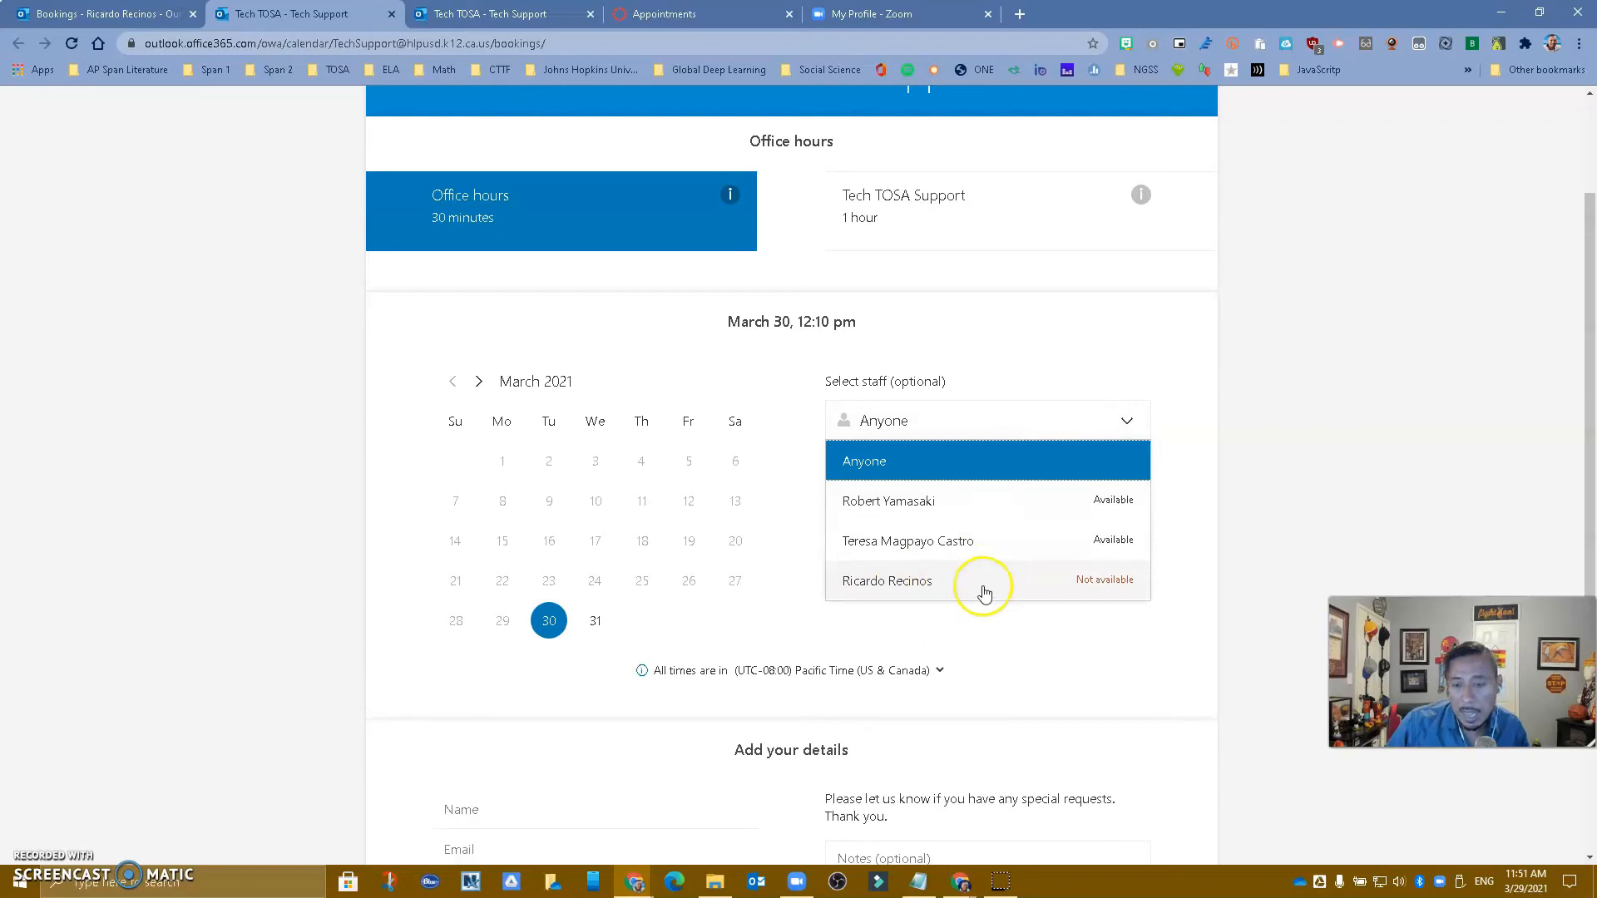
{"action": "left_click", "coordinate": [957, 545]}
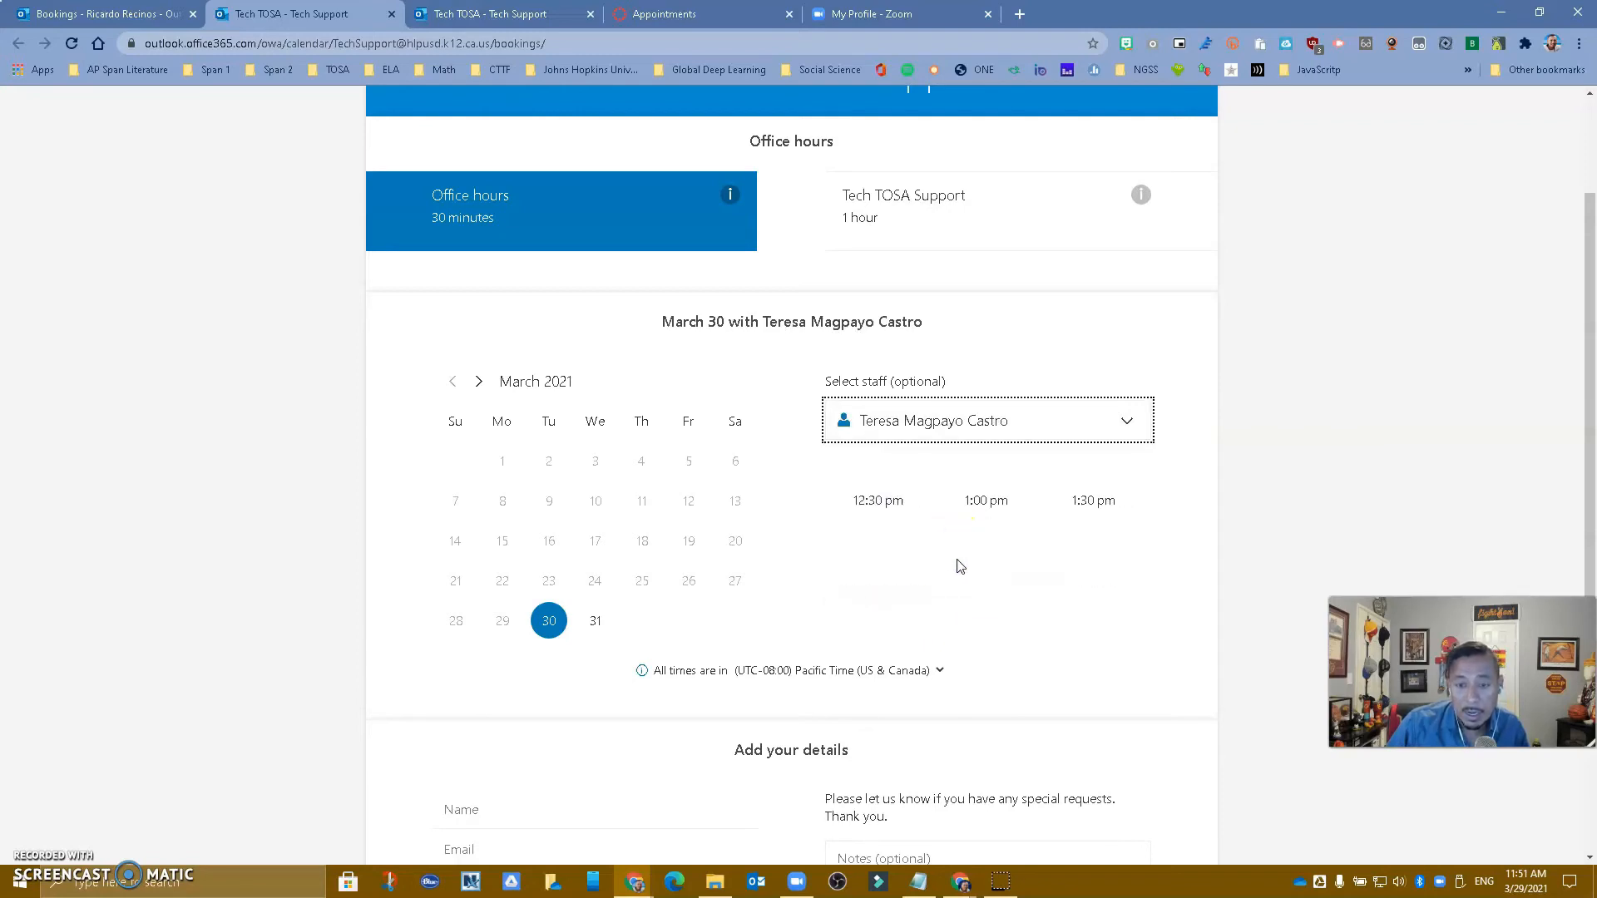
{"action": "scroll", "coordinate": [958, 567], "scroll_direction": "down", "scroll_amount": 2}
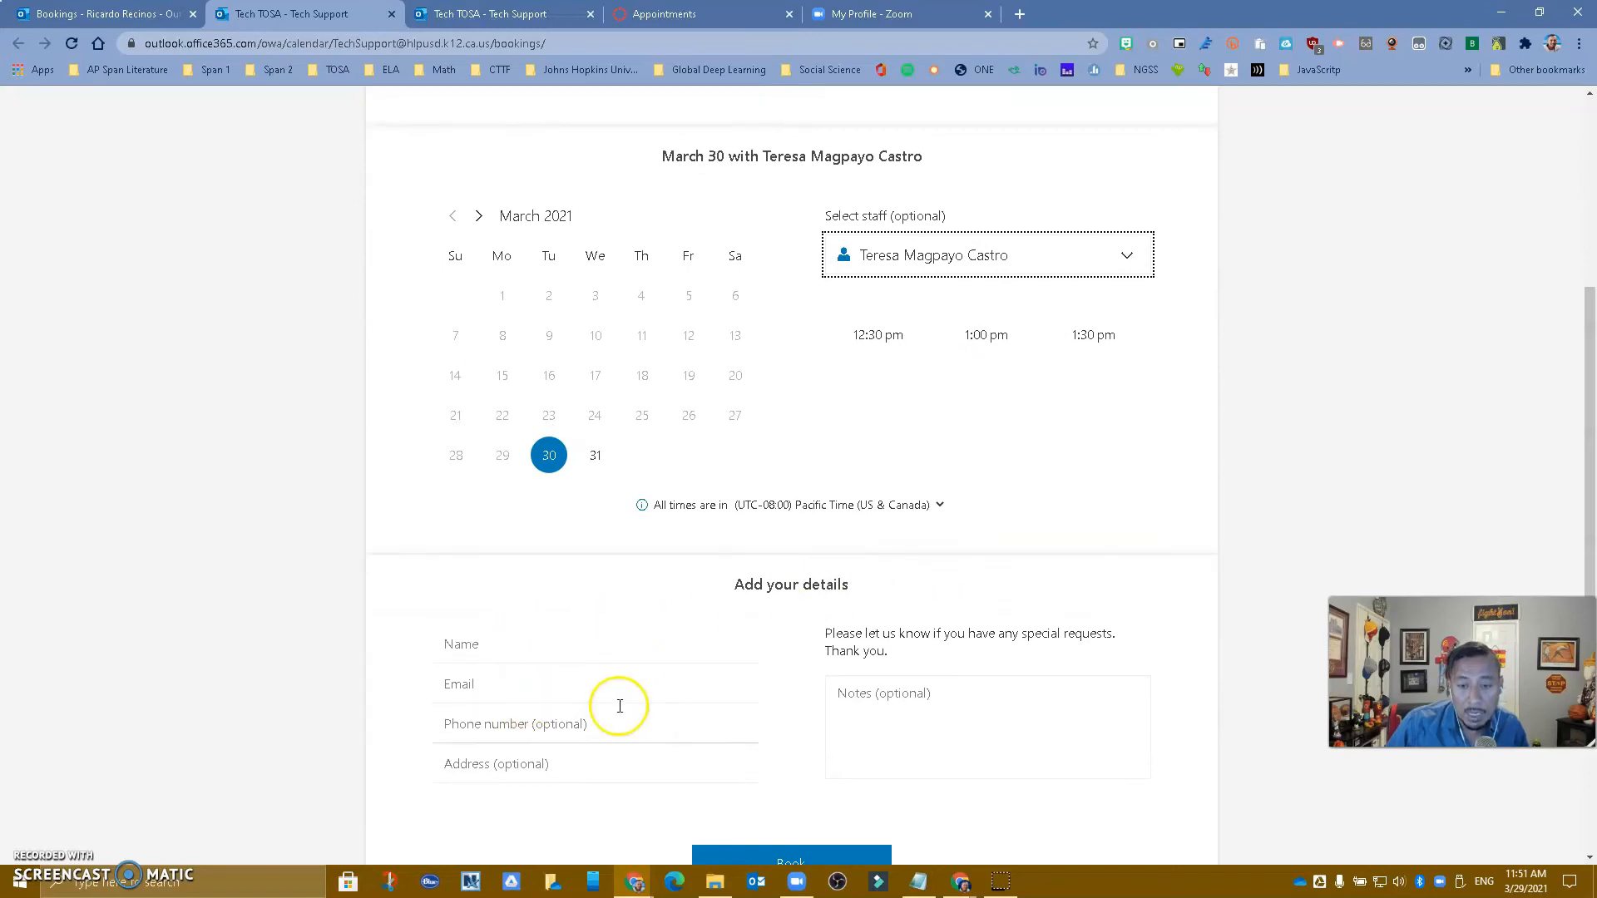
{"action": "scroll", "coordinate": [856, 698], "scroll_direction": "down", "scroll_amount": 3}
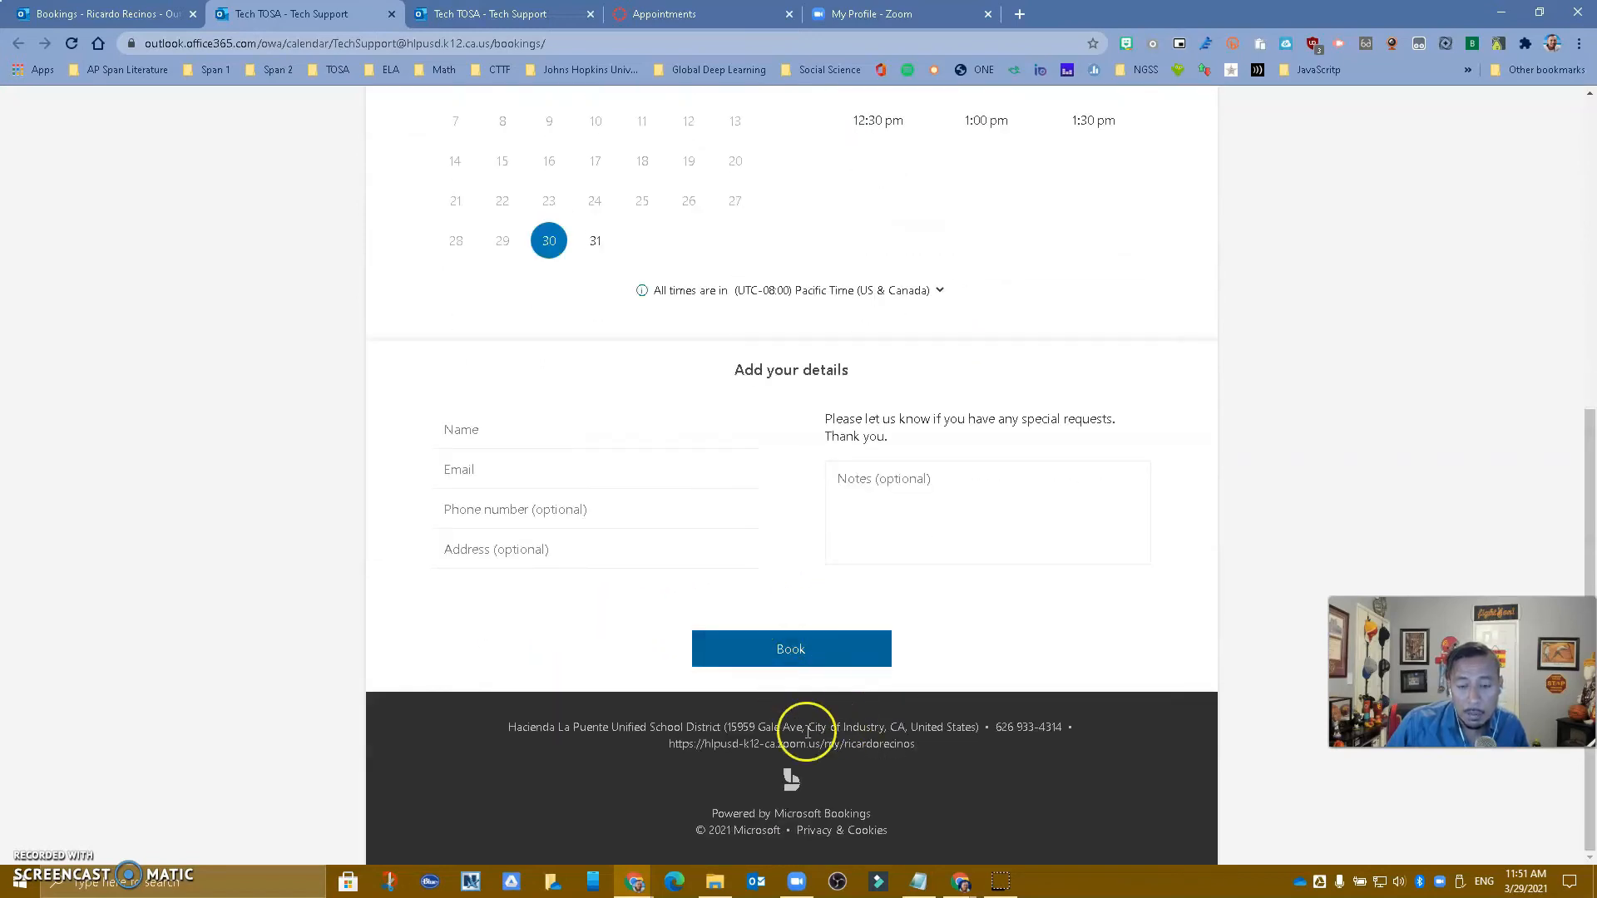
{"action": "scroll", "coordinate": [981, 563], "scroll_direction": "up", "scroll_amount": 6}
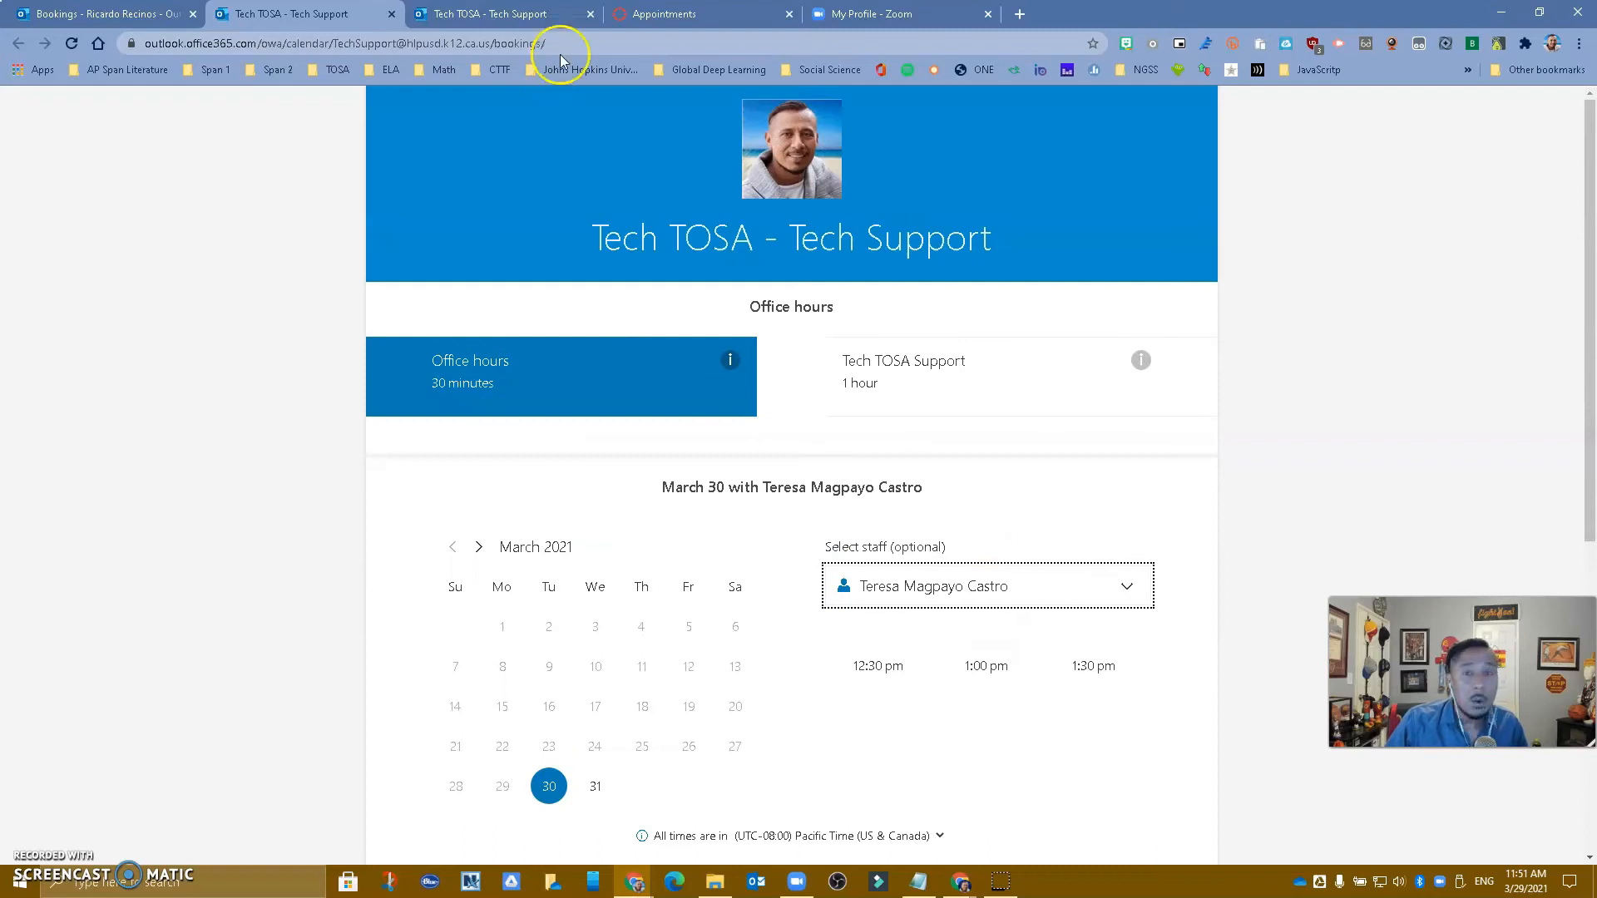
Examine the existing Tech TOSA Support booking's confirmation page, including its reschedule and cancel options, and return to the booking form
{"action": "left_click", "coordinate": [498, 11]}
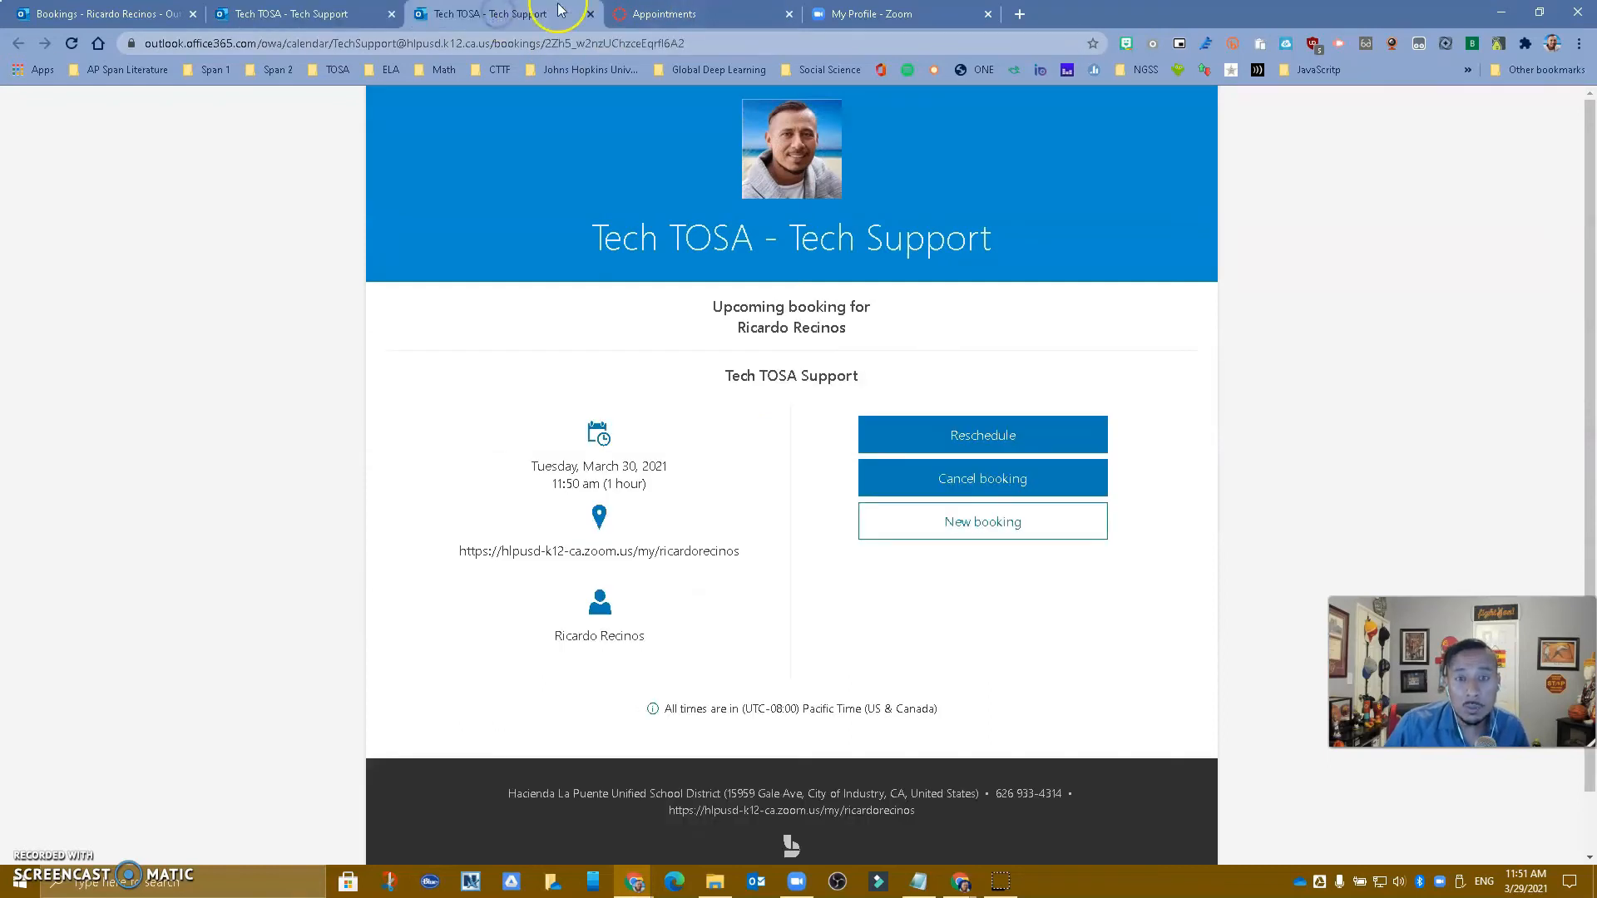
{"action": "left_click", "coordinate": [283, 11]}
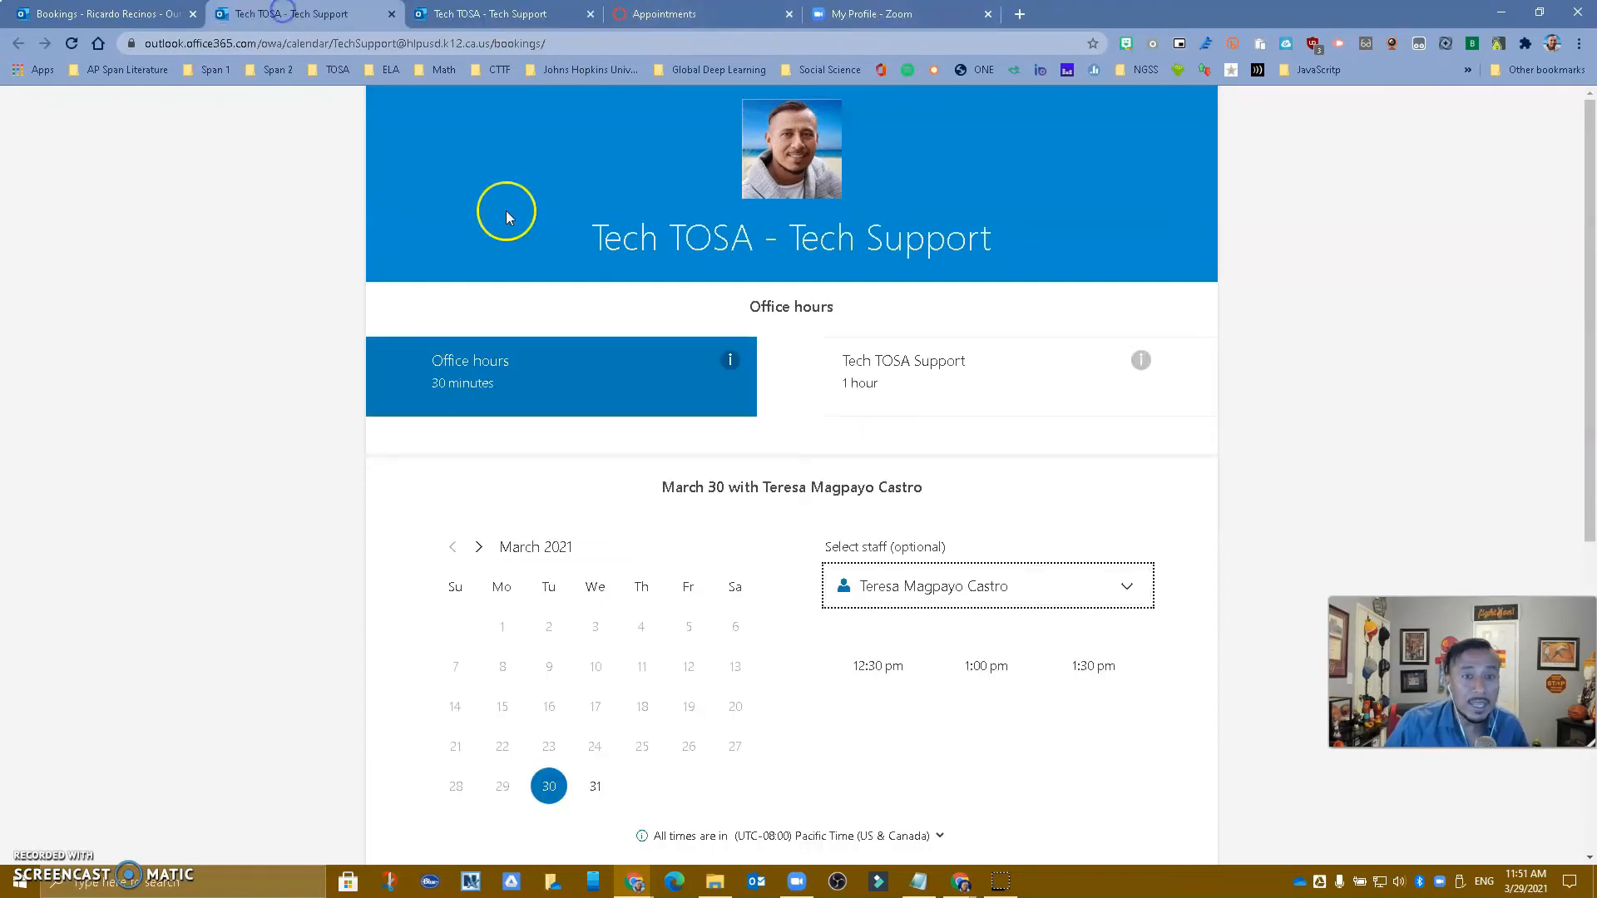
{"action": "left_click", "coordinate": [489, 10]}
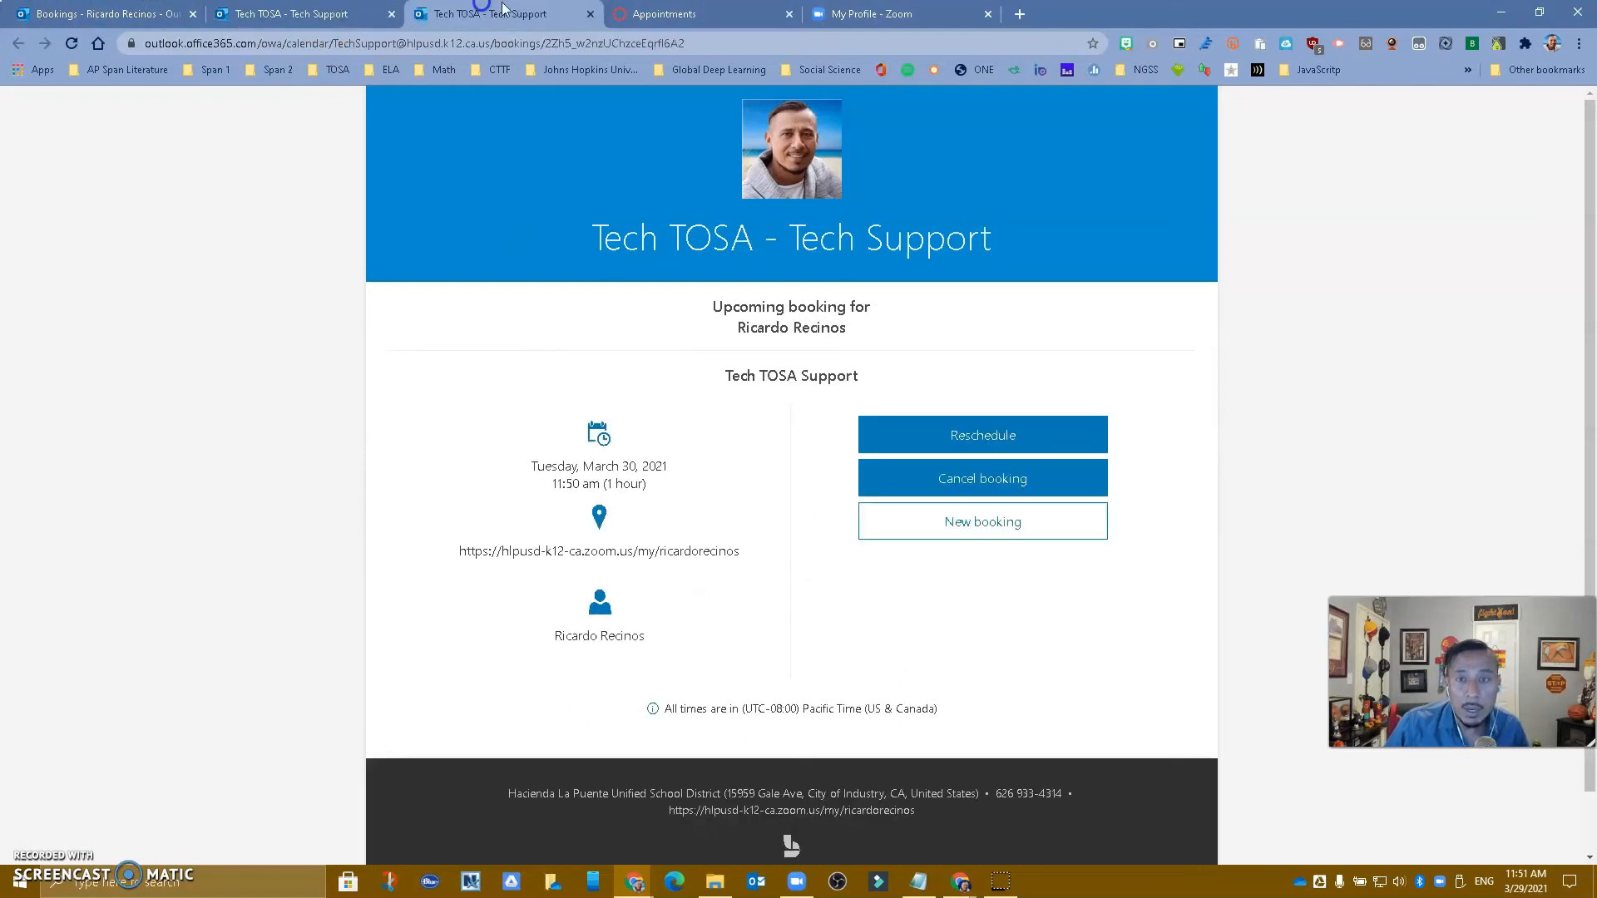
{"action": "left_click", "coordinate": [266, 14]}
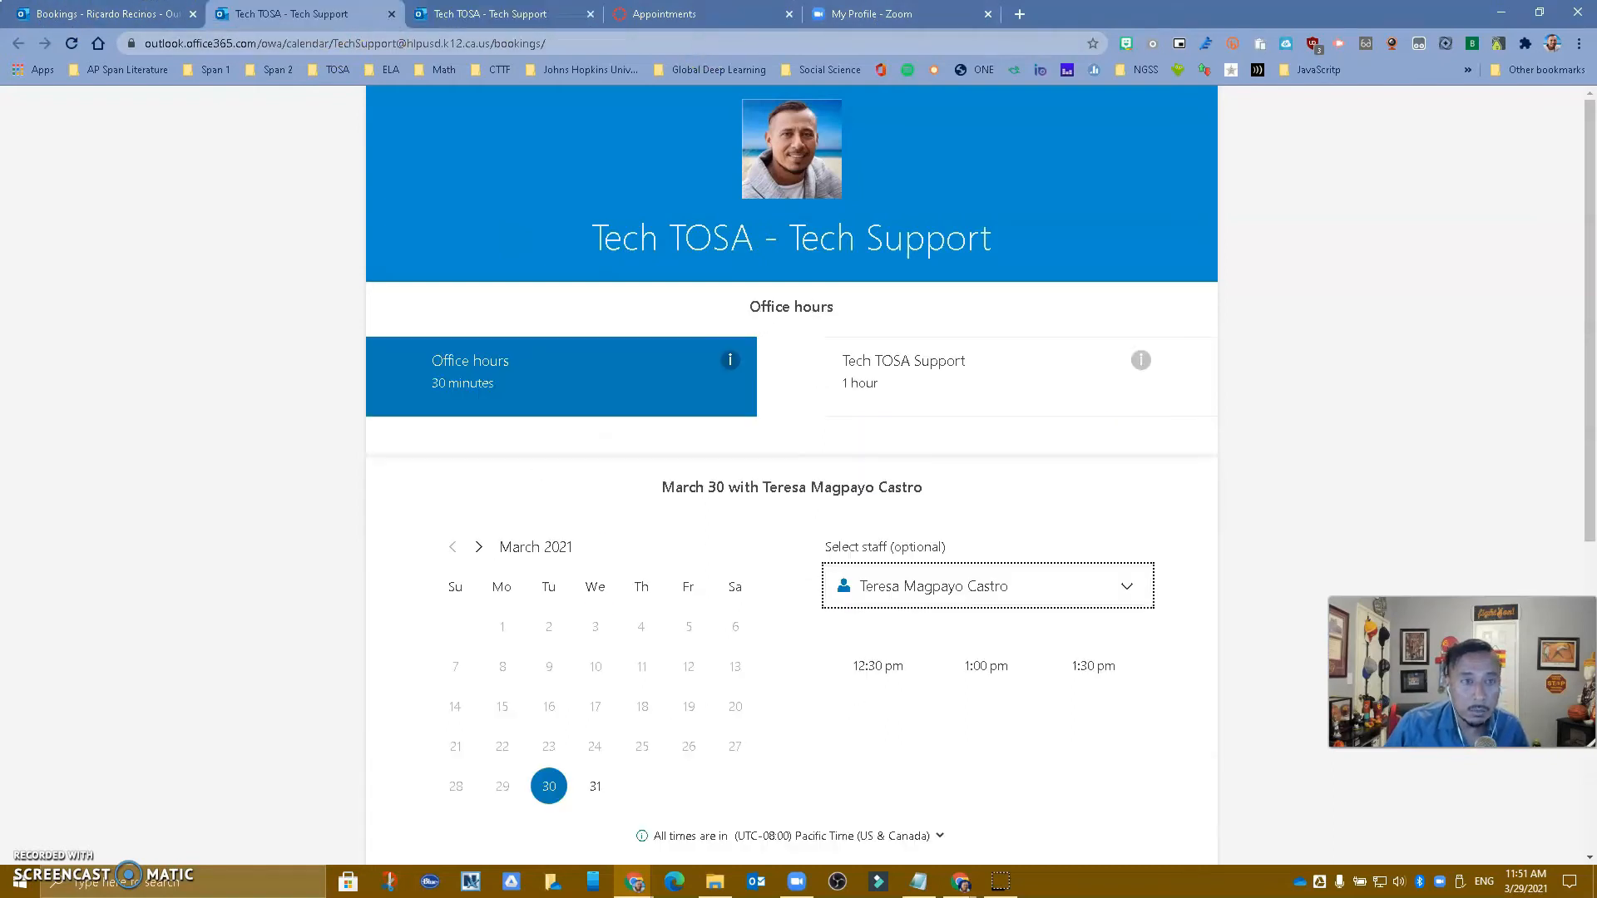
Switch from Bookings to Outlook mail and read the new booking notification from Tech TOSA - Tech Support
{"action": "left_click", "coordinate": [44, 14]}
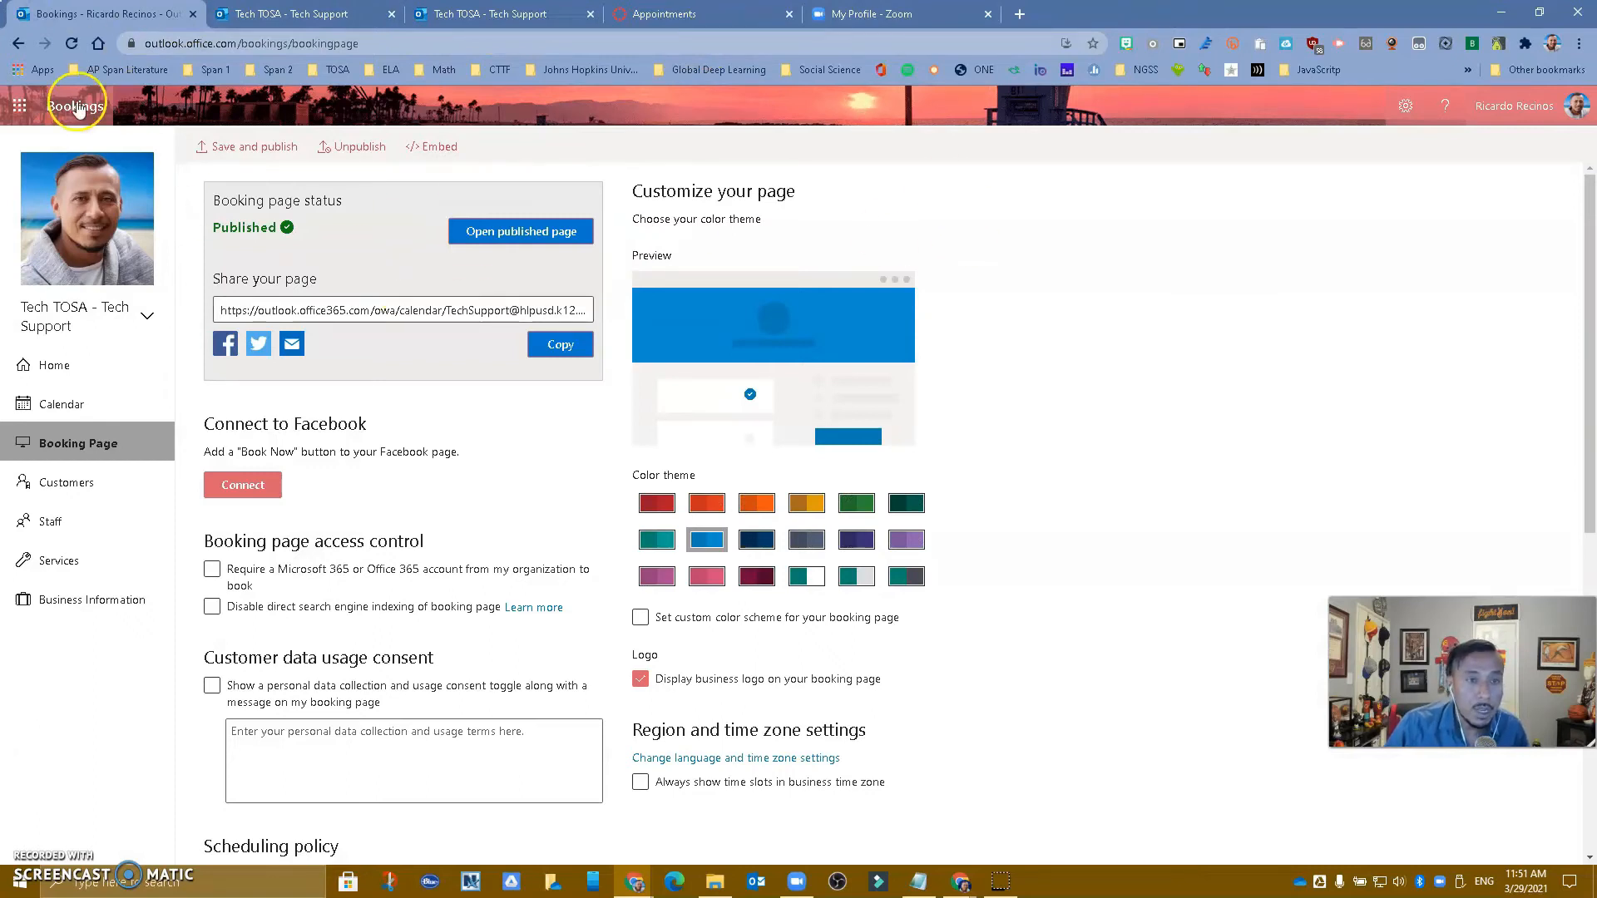
{"action": "left_click", "coordinate": [19, 106]}
{"action": "left_click", "coordinate": [45, 219]}
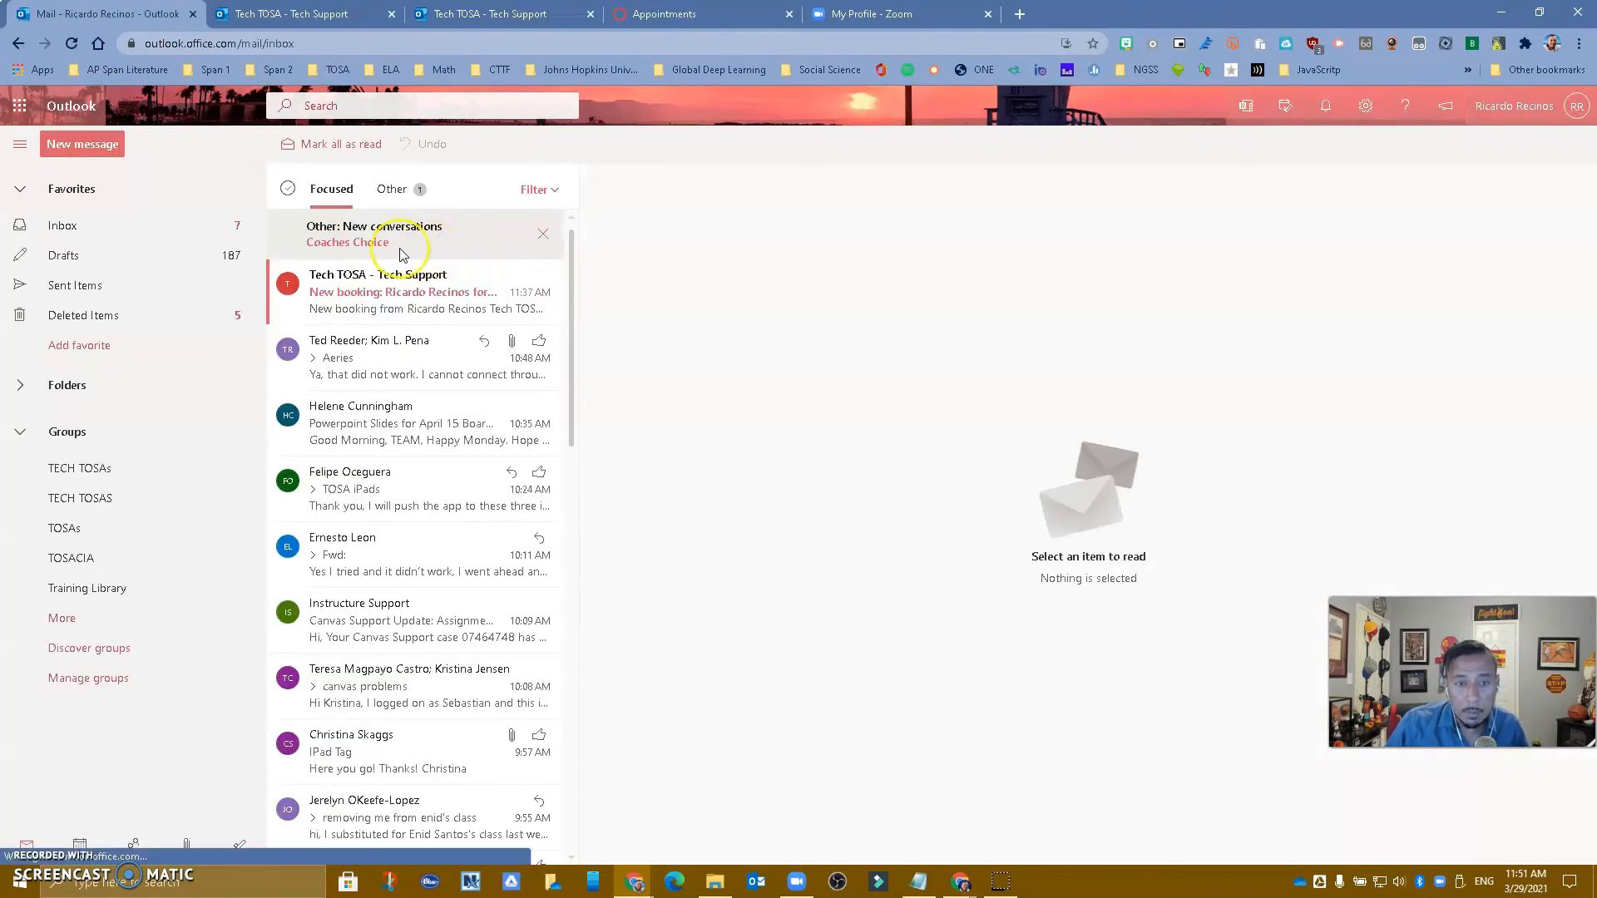
{"action": "left_click", "coordinate": [358, 304]}
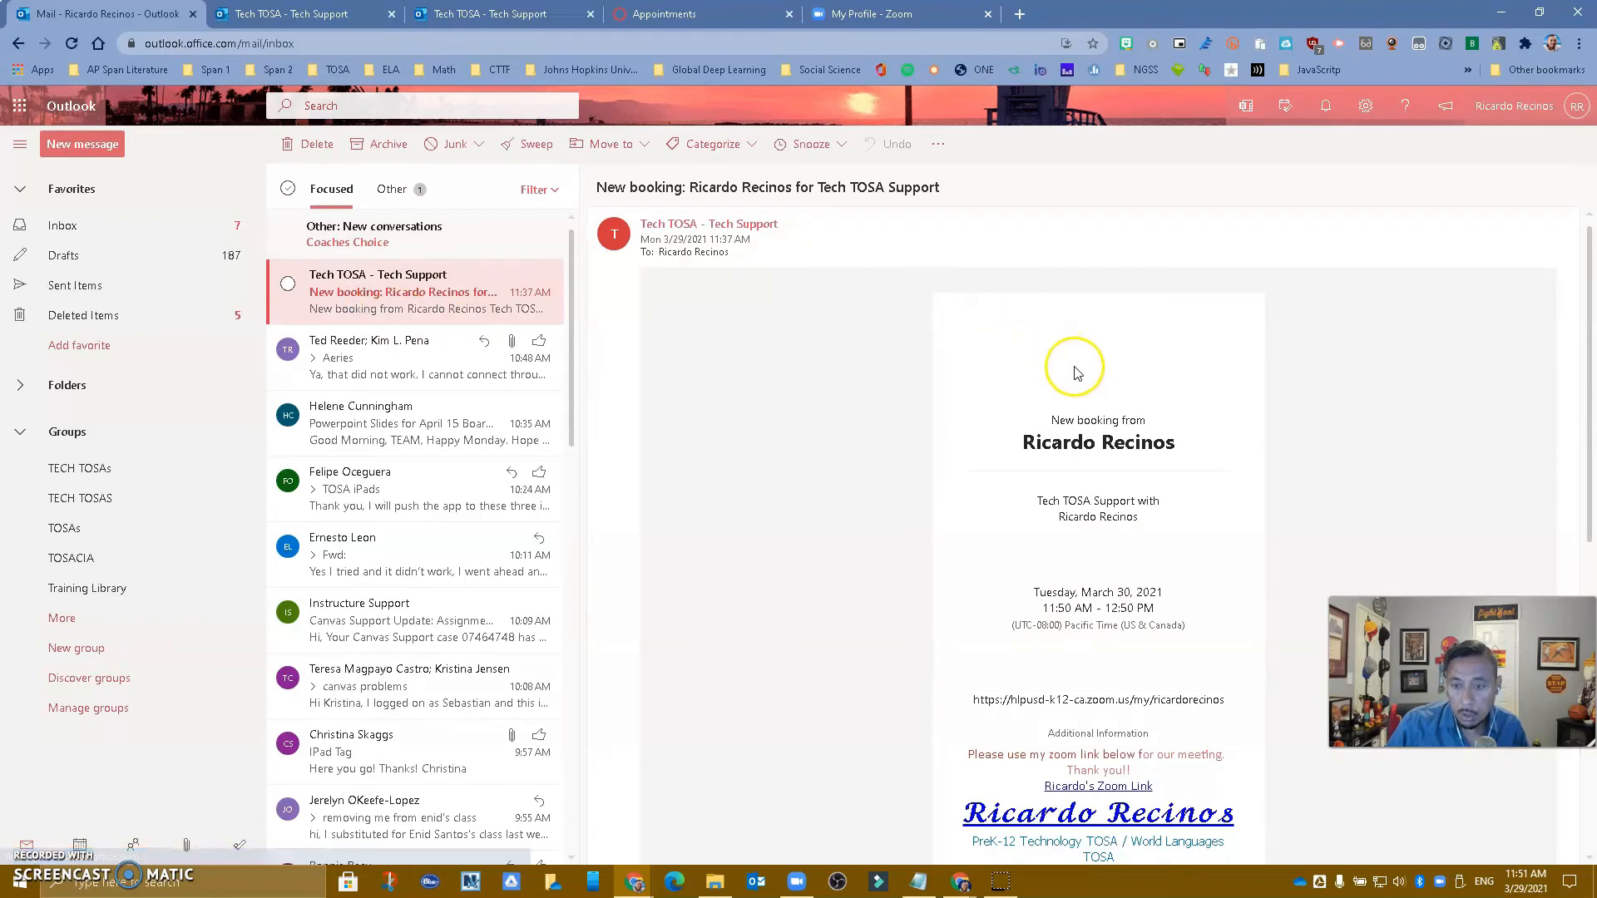
{"action": "scroll", "coordinate": [1056, 349], "scroll_direction": "down", "scroll_amount": 3}
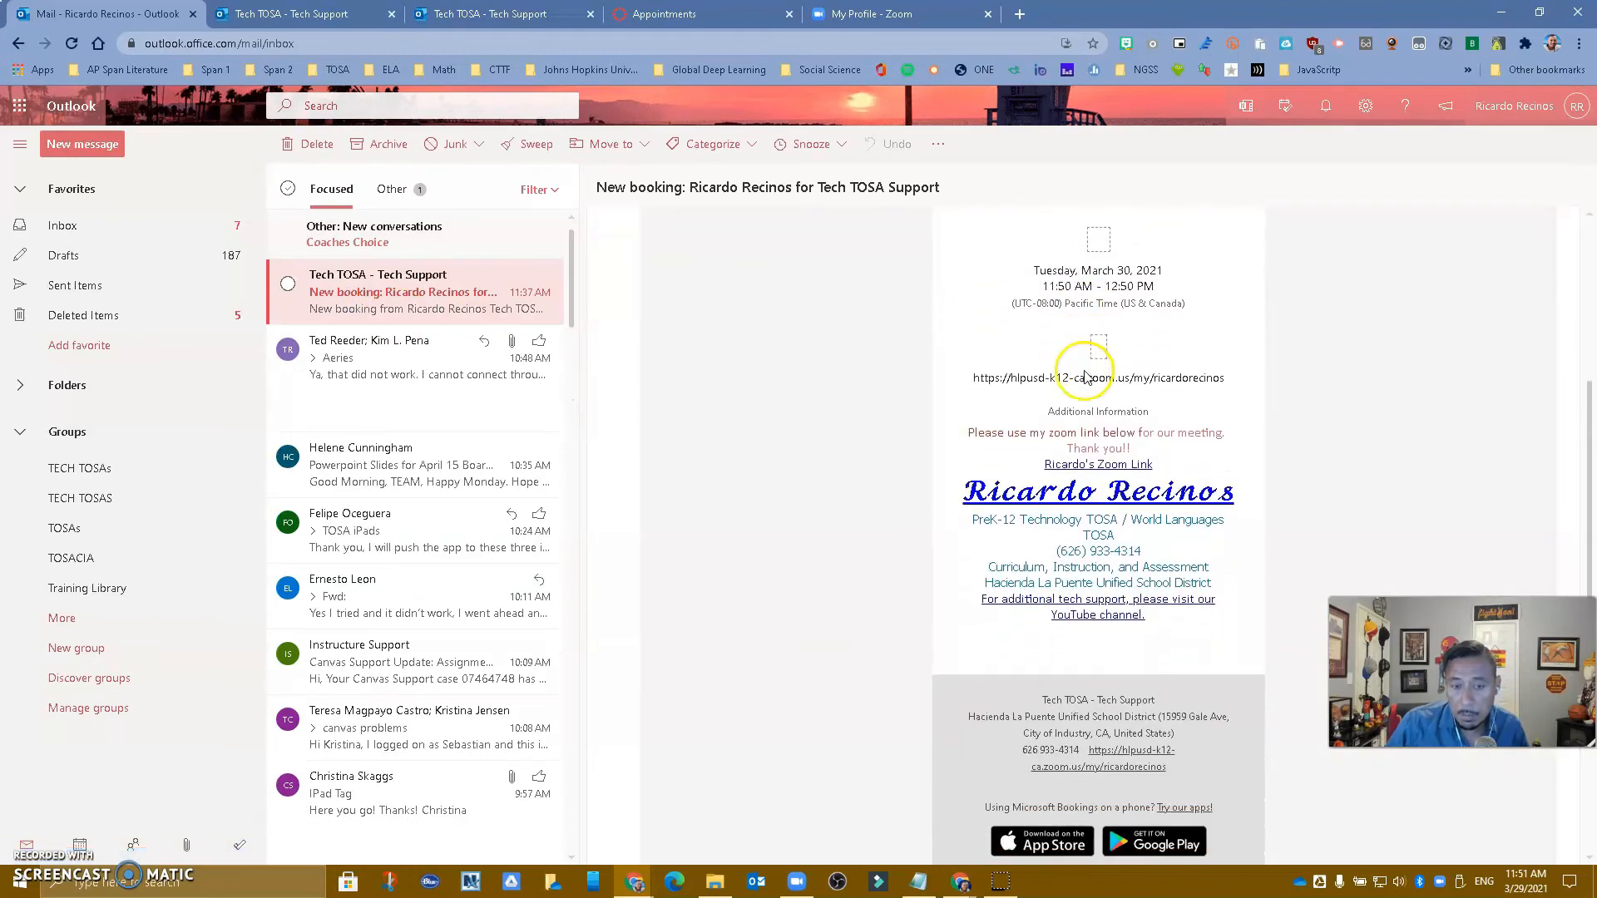
{"action": "scroll", "coordinate": [1081, 382], "scroll_direction": "up", "scroll_amount": 5}
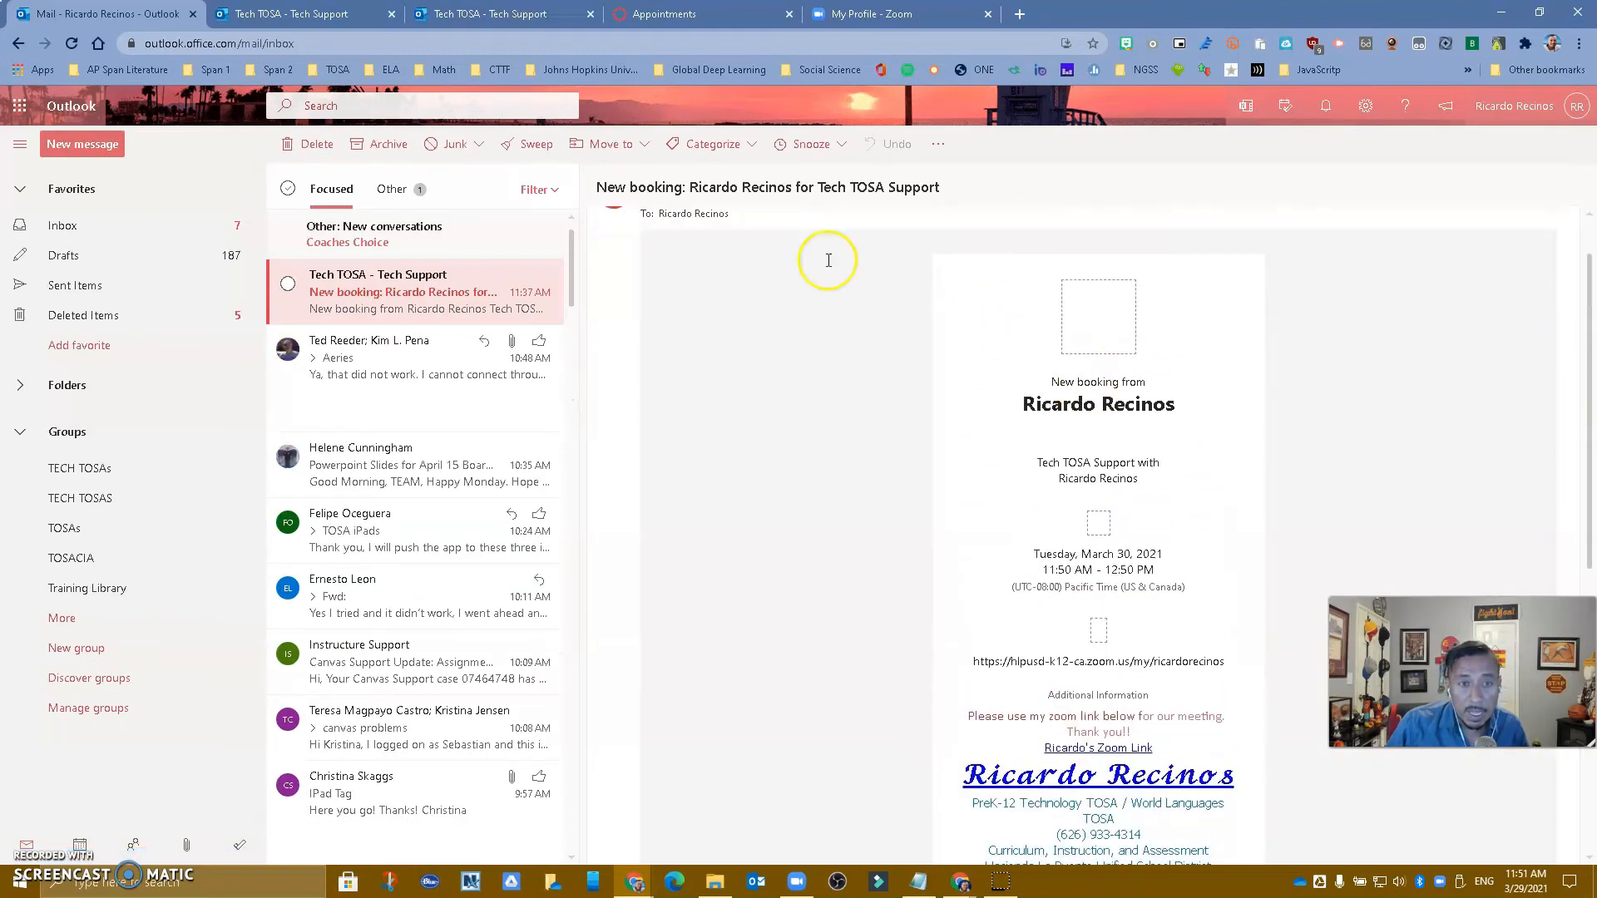
Show March 30 in the Outlook calendar and examine the details of the Tech TOSA Support booking
{"action": "left_click", "coordinate": [81, 842]}
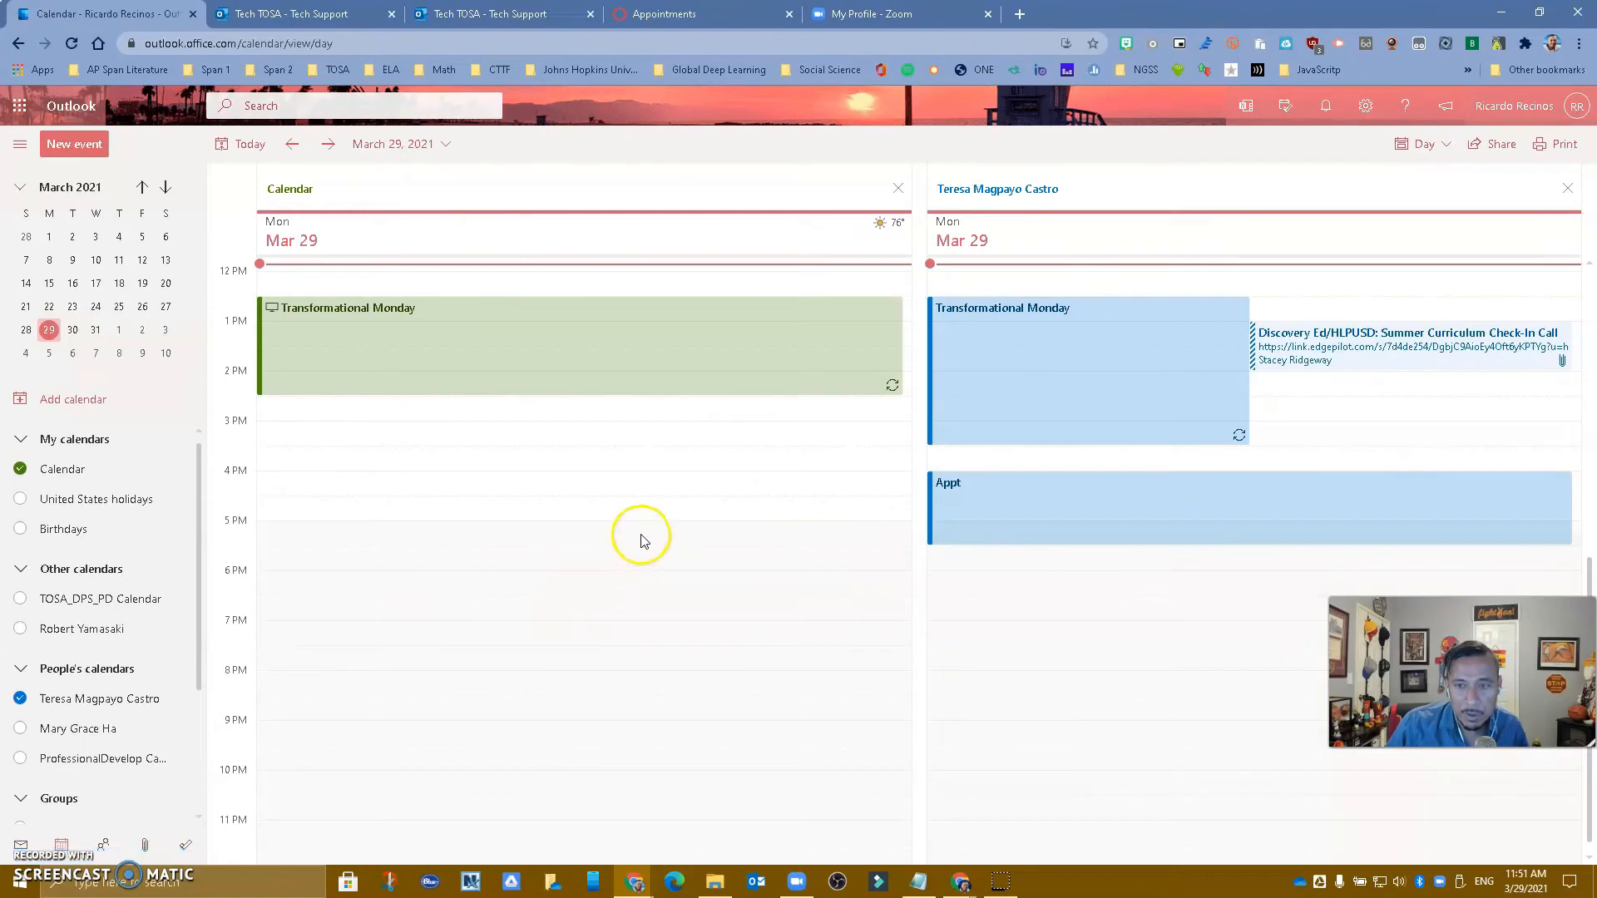
{"action": "left_click", "coordinate": [74, 330]}
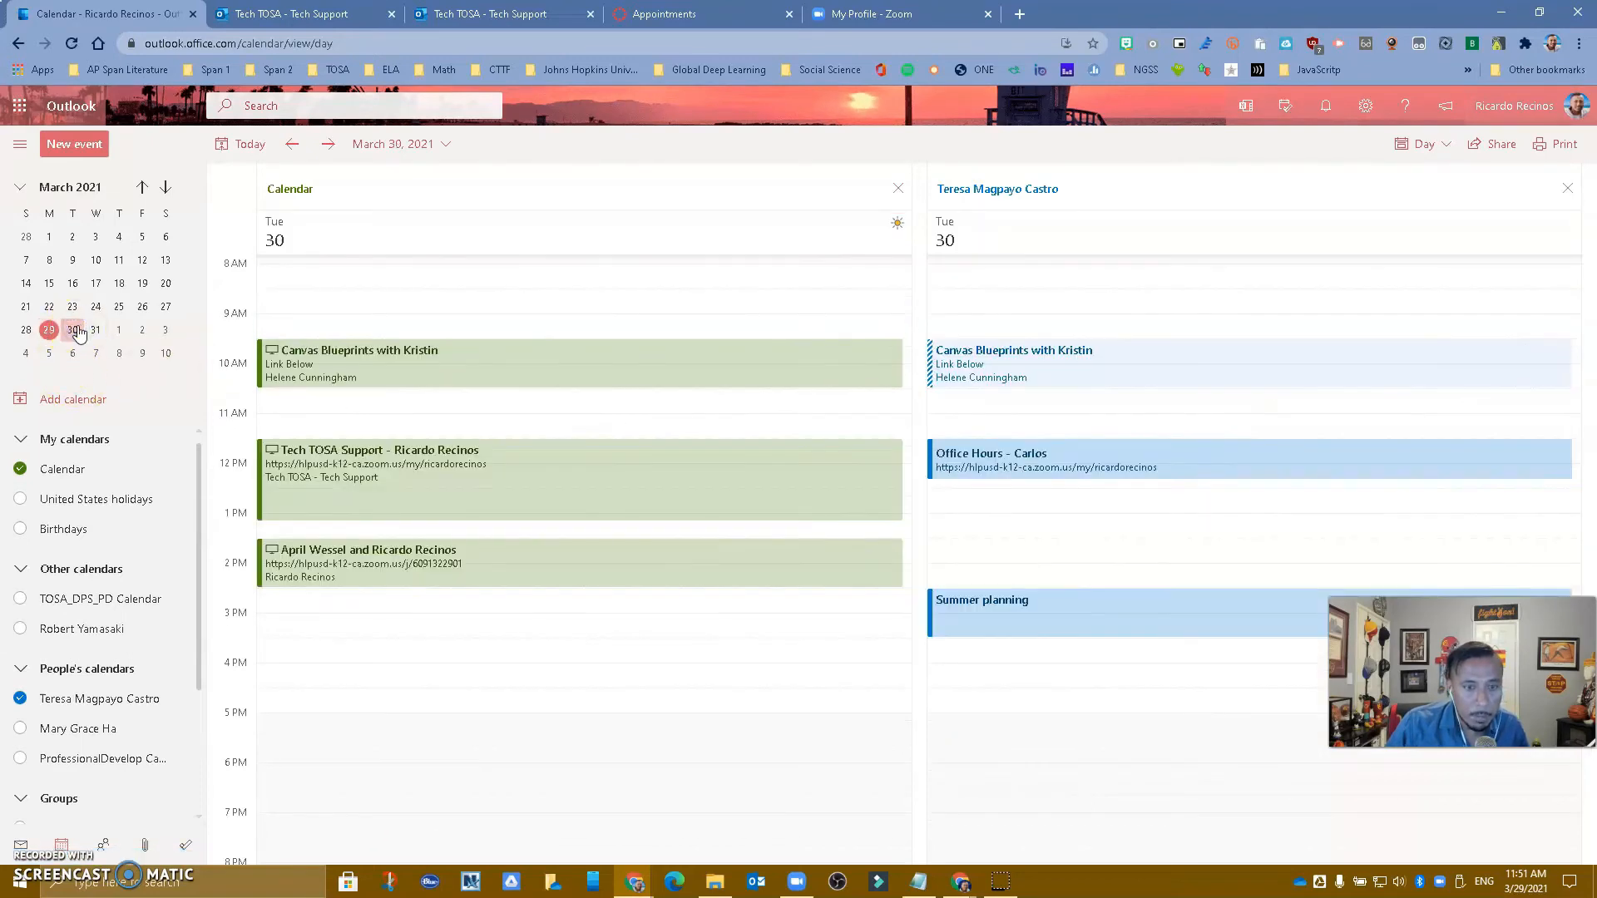
{"action": "left_click", "coordinate": [433, 502]}
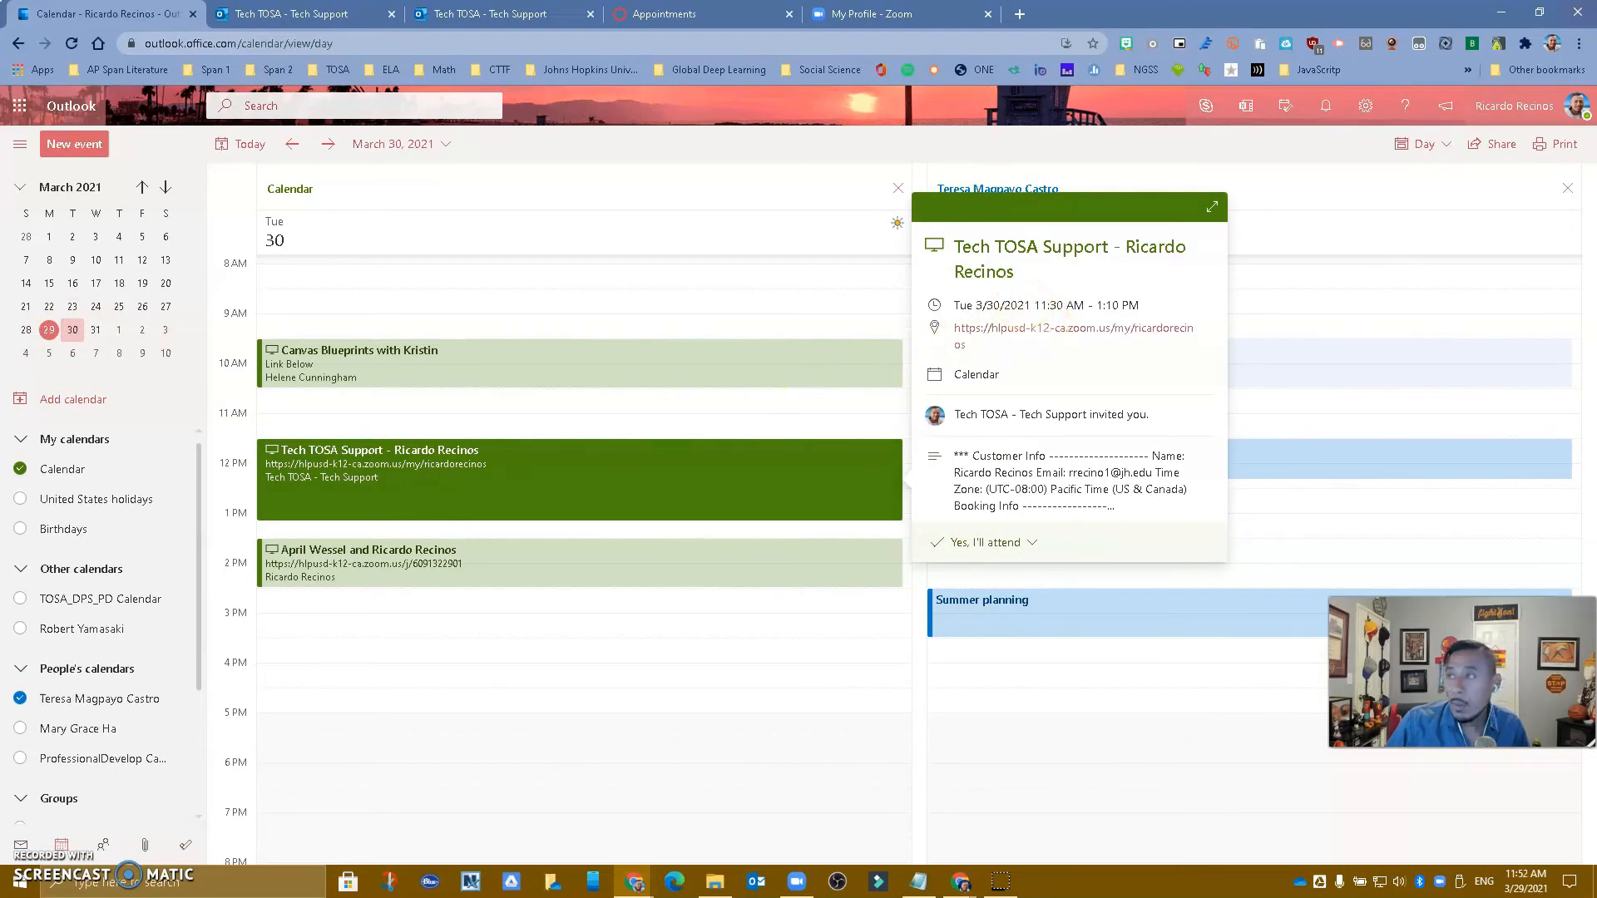
Switch to the customer's Outlook mailbox, read the Tech TOSA Support invitation and confirmation email, and return to the staff calendar
{"action": "left_click_drag", "start_coordinate": [1596, 416], "coordinate": [333, 2]}
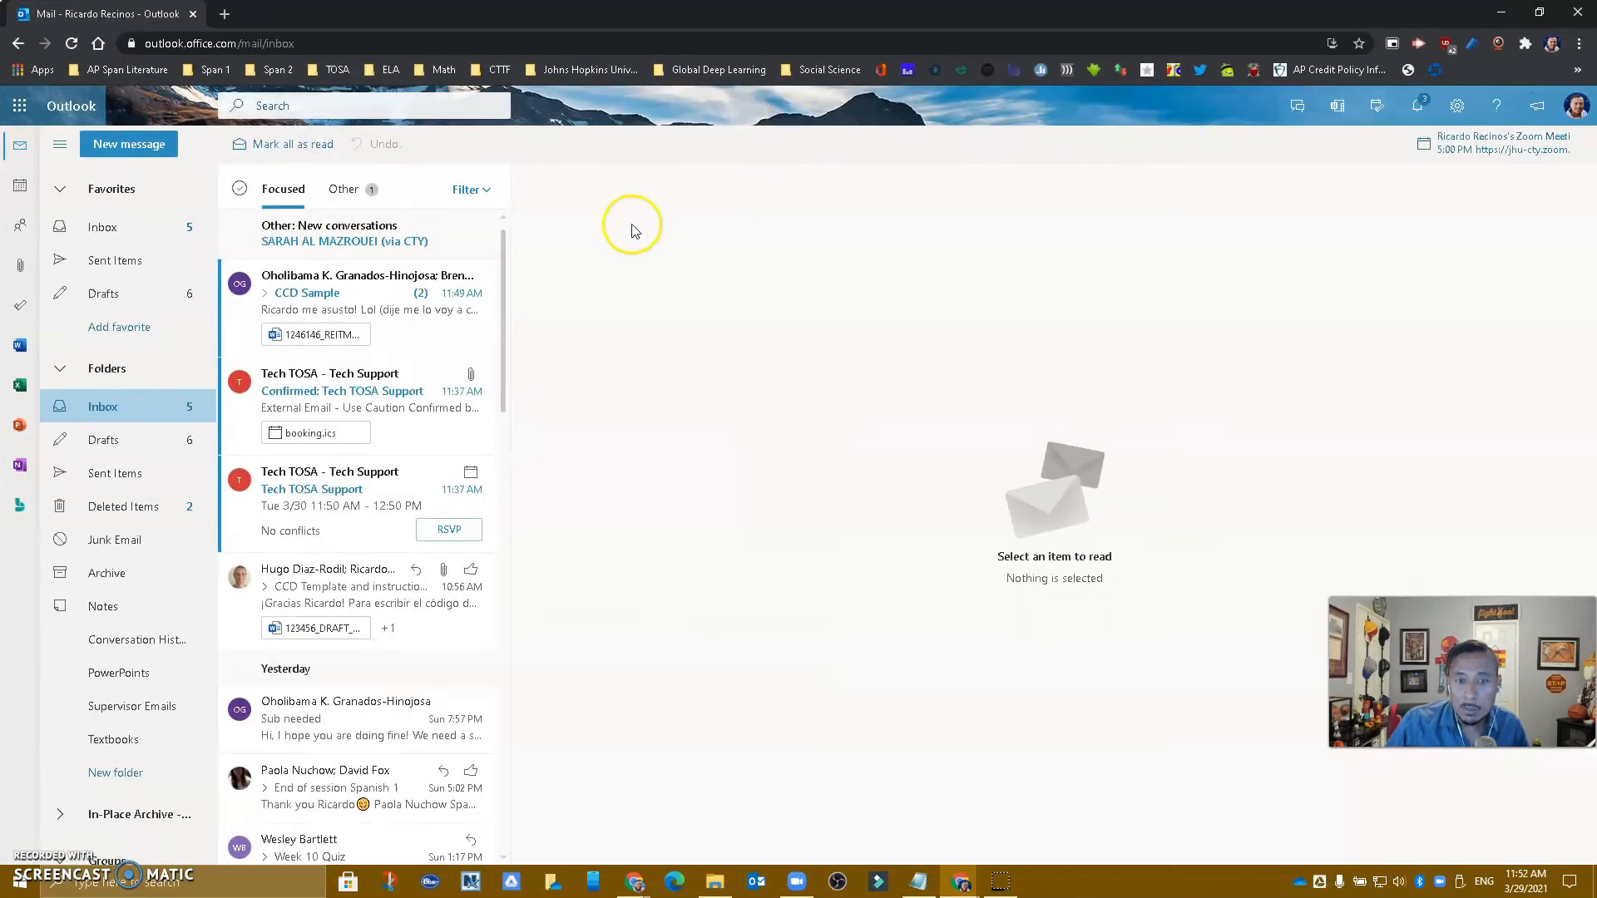
{"action": "left_click", "coordinate": [318, 511]}
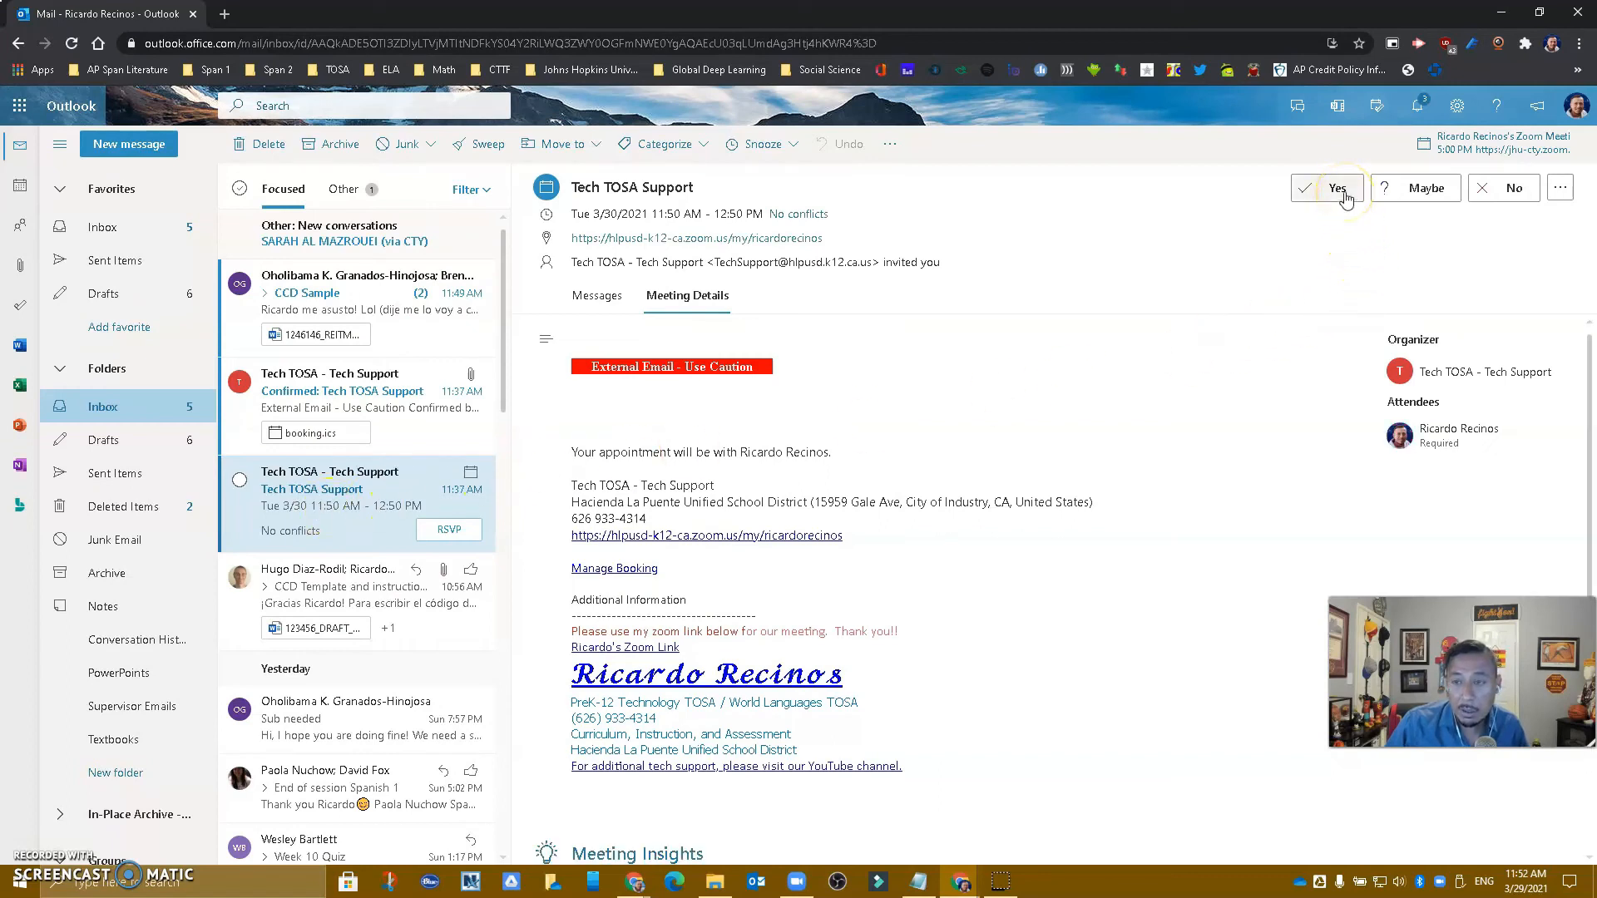
{"action": "left_click", "coordinate": [330, 408]}
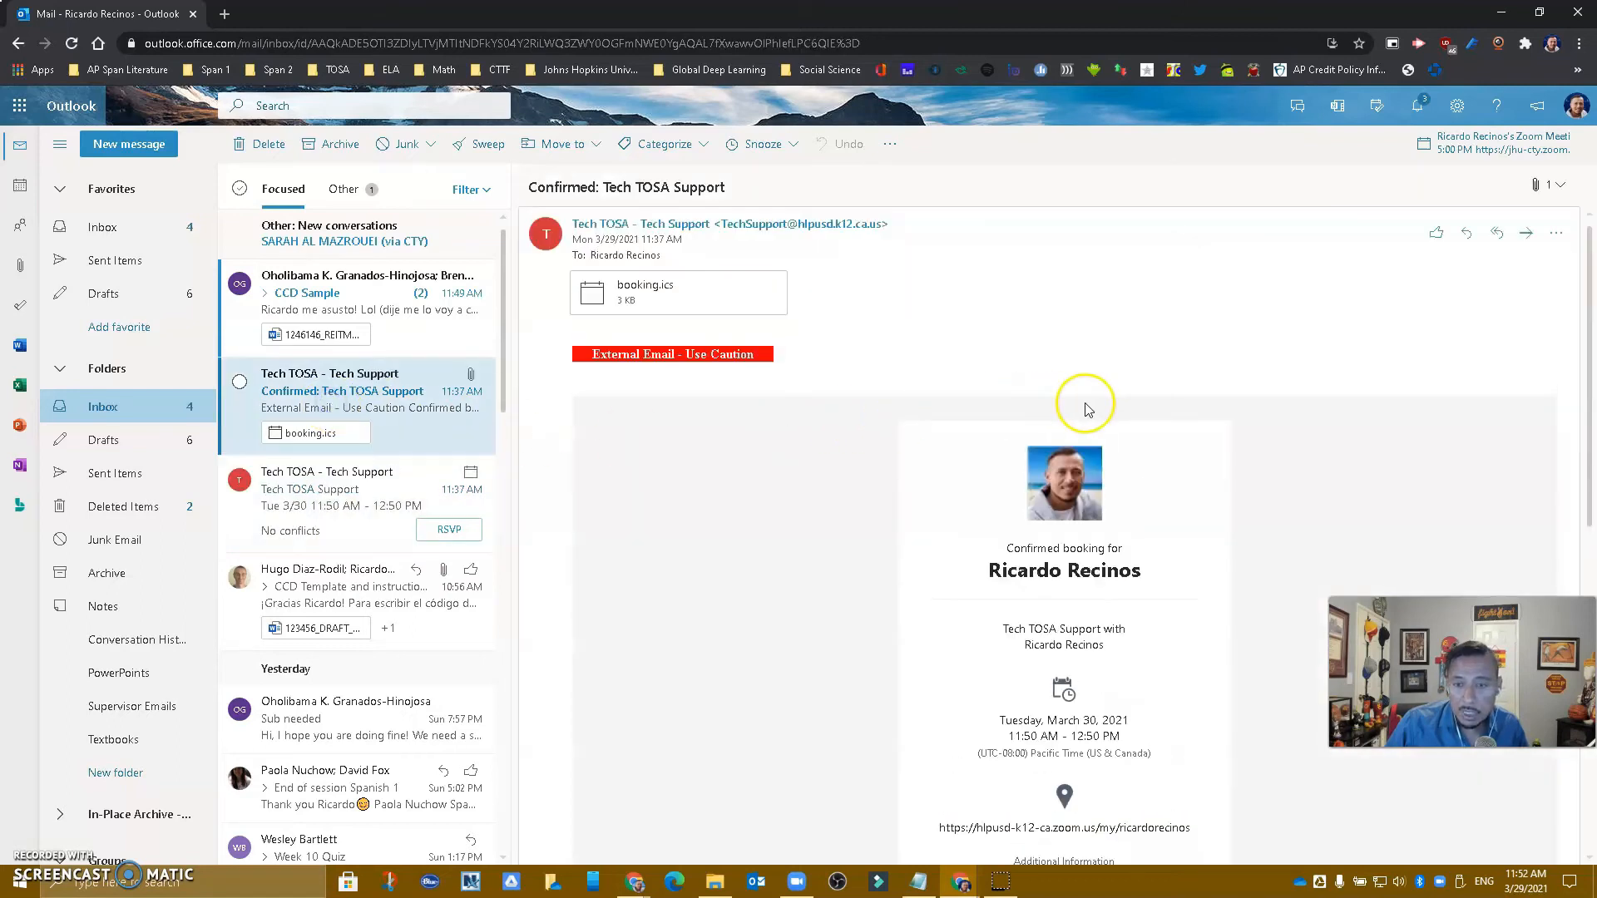
{"action": "scroll", "coordinate": [1088, 409], "scroll_direction": "down", "scroll_amount": 1}
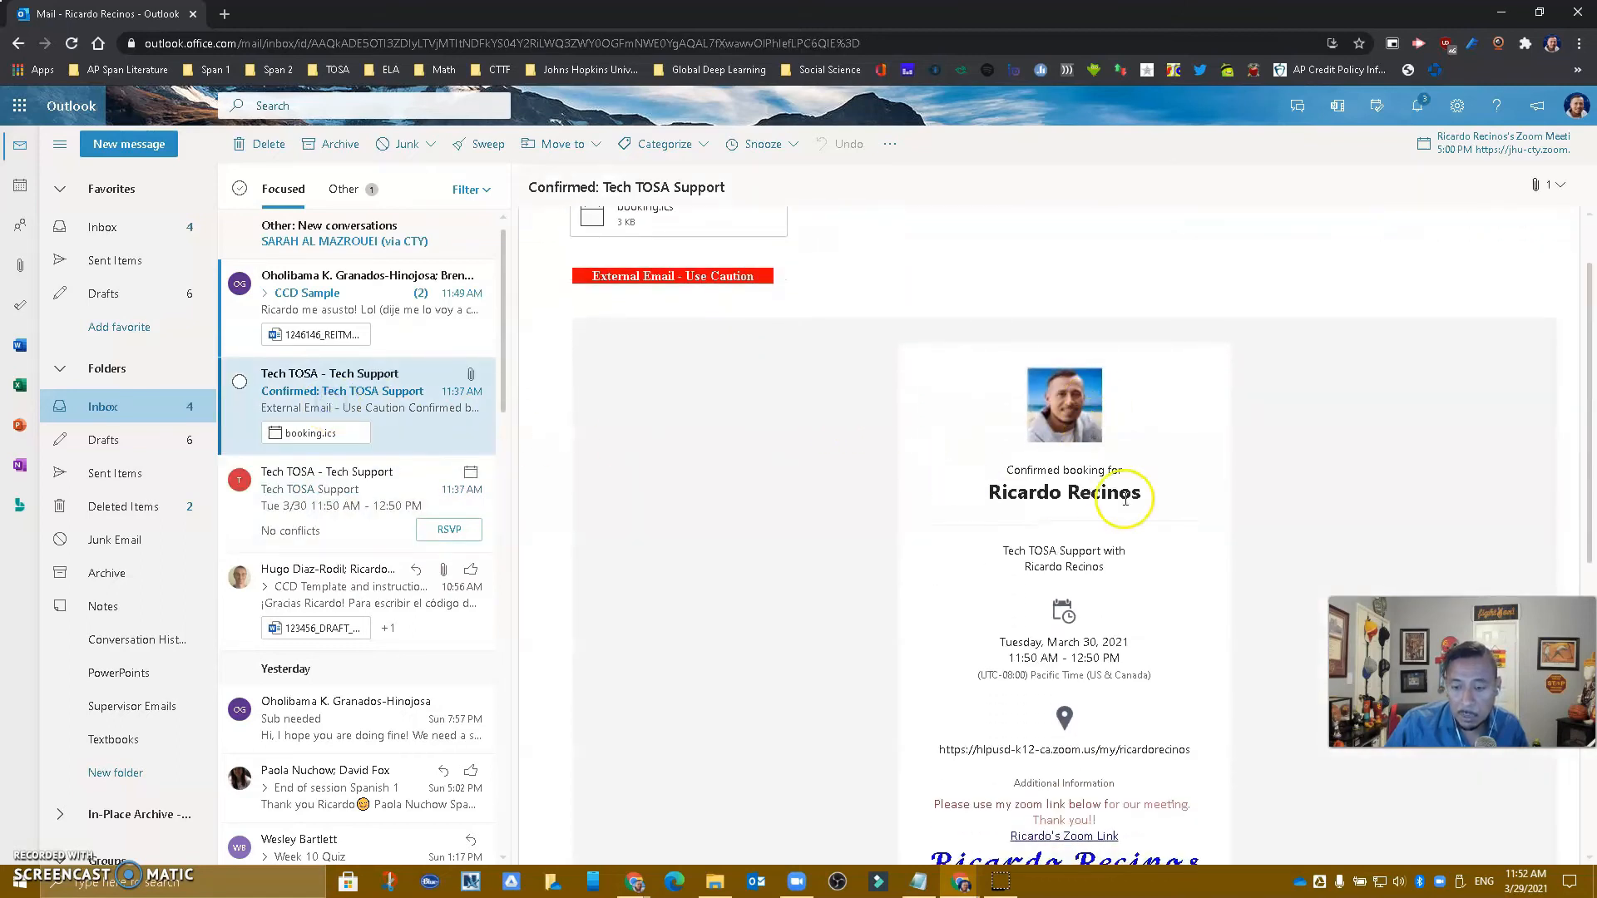
{"action": "scroll", "coordinate": [1125, 498], "scroll_direction": "down", "scroll_amount": 3}
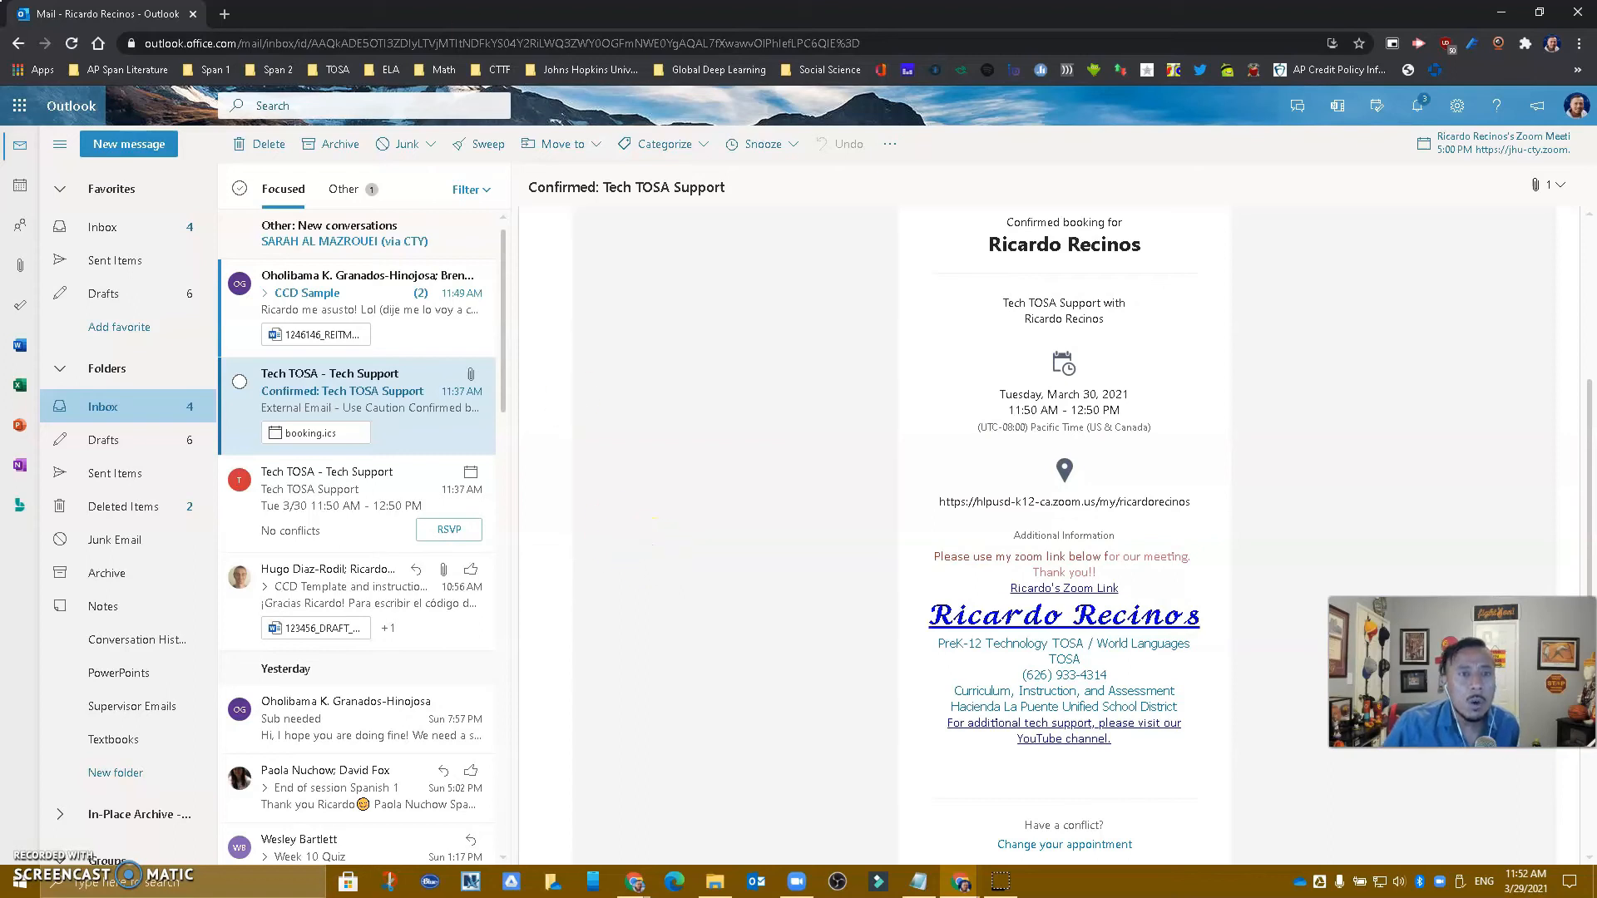
{"action": "left_click", "coordinate": [193, 14]}
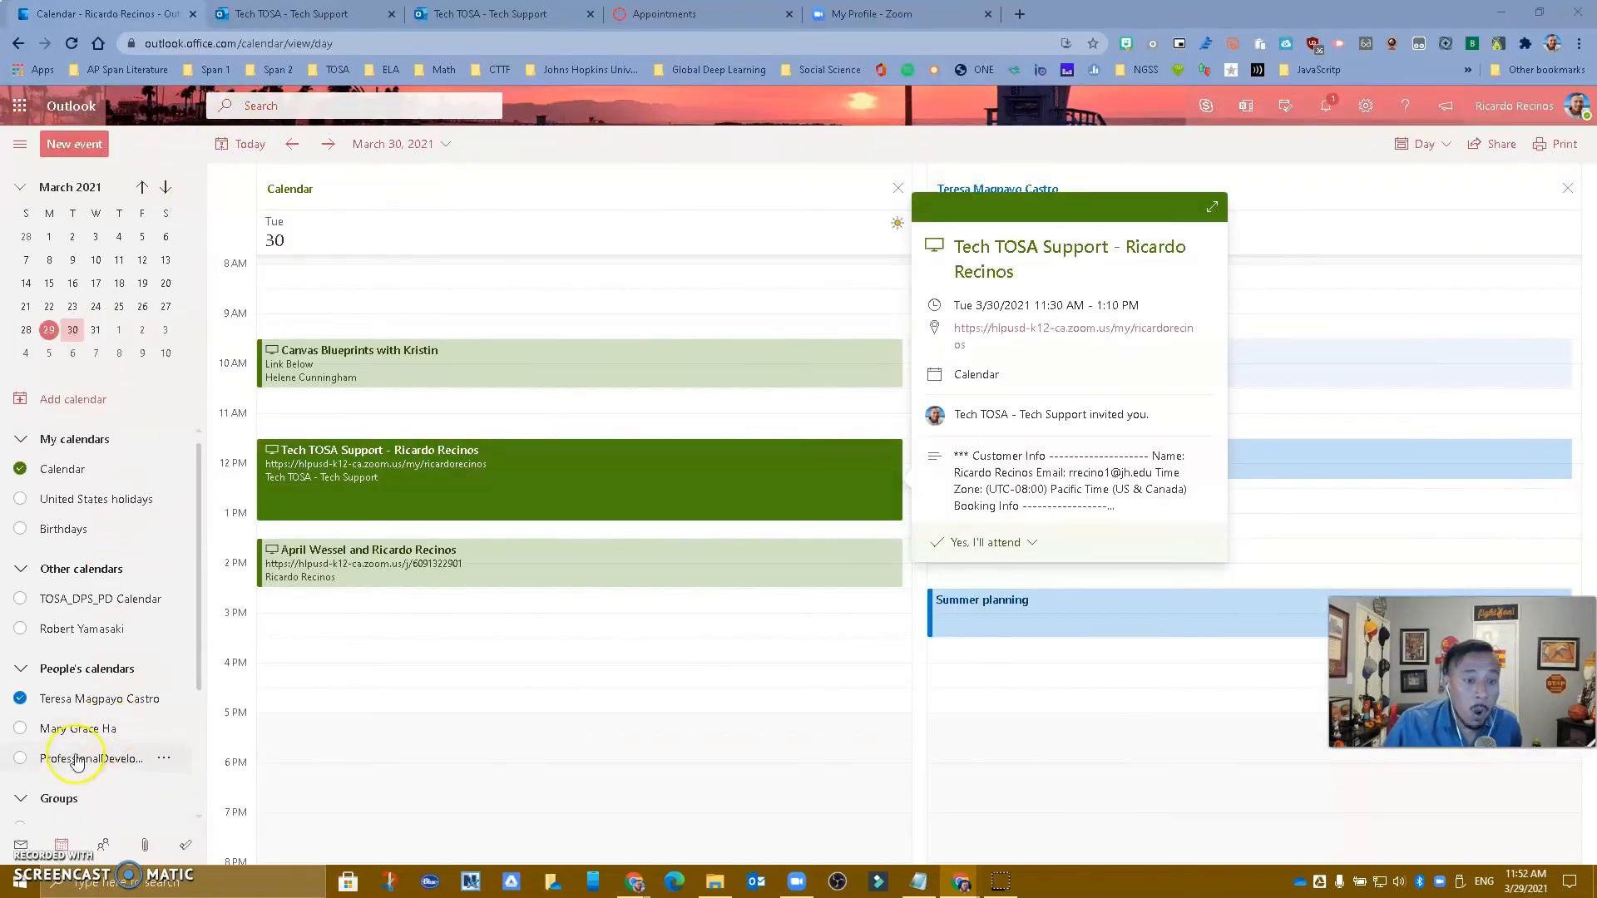
Open the 9:11 AM reply in the Aeries conversation, follow its signature's appointment scheduling link, and close the booking page
{"action": "left_click", "coordinate": [15, 842]}
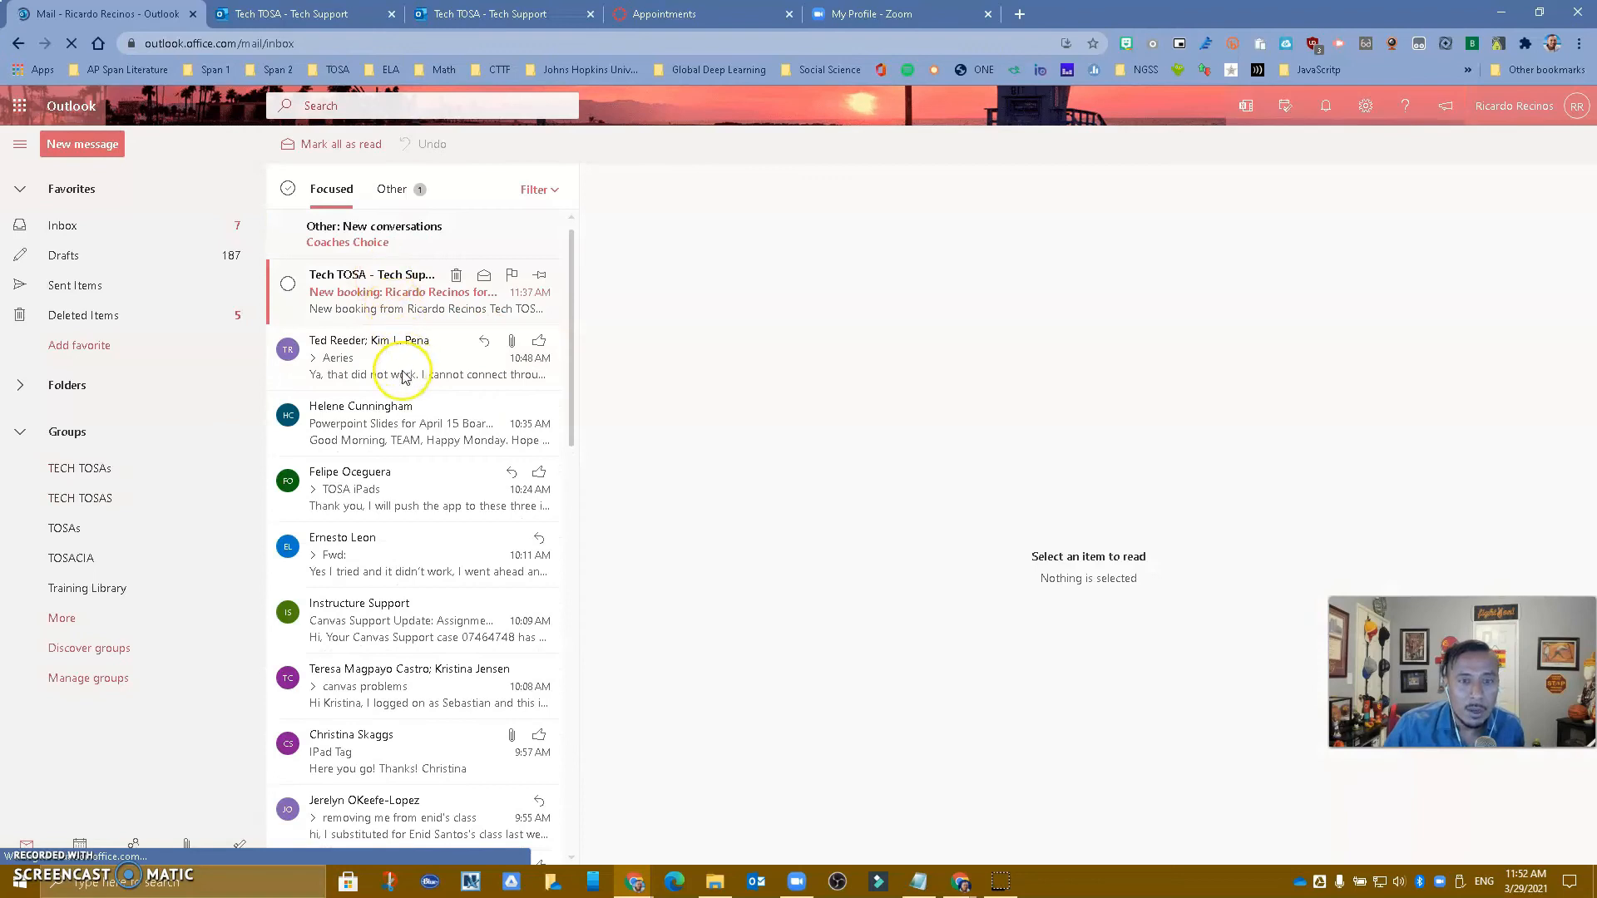
{"action": "left_click", "coordinate": [359, 366]}
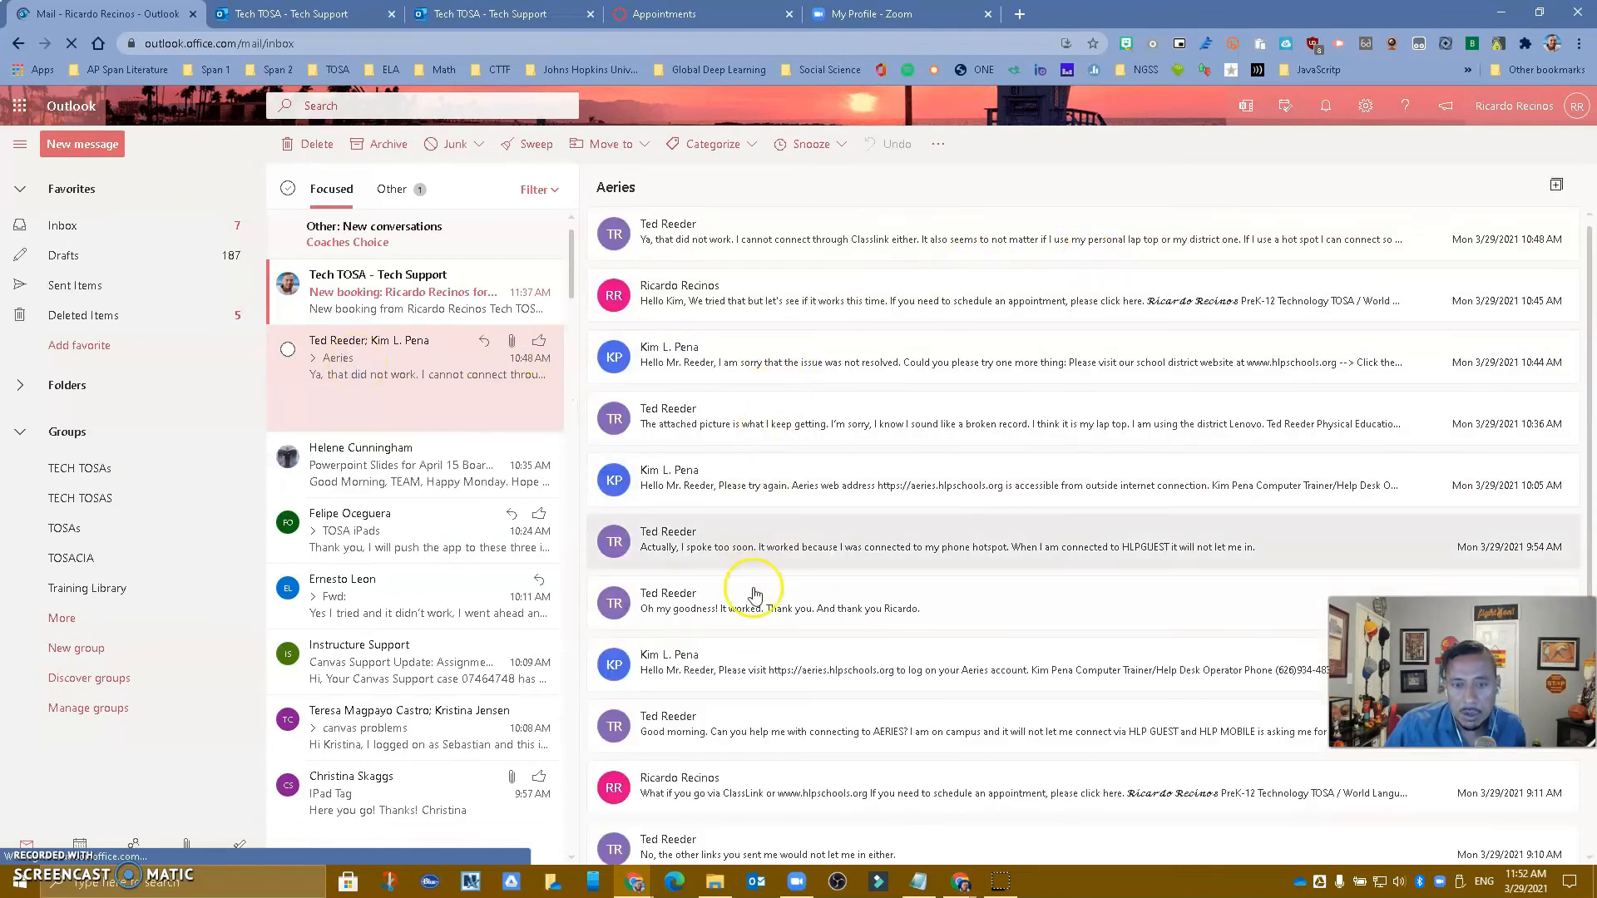
{"action": "scroll", "coordinate": [765, 616], "scroll_direction": "down", "scroll_amount": 2}
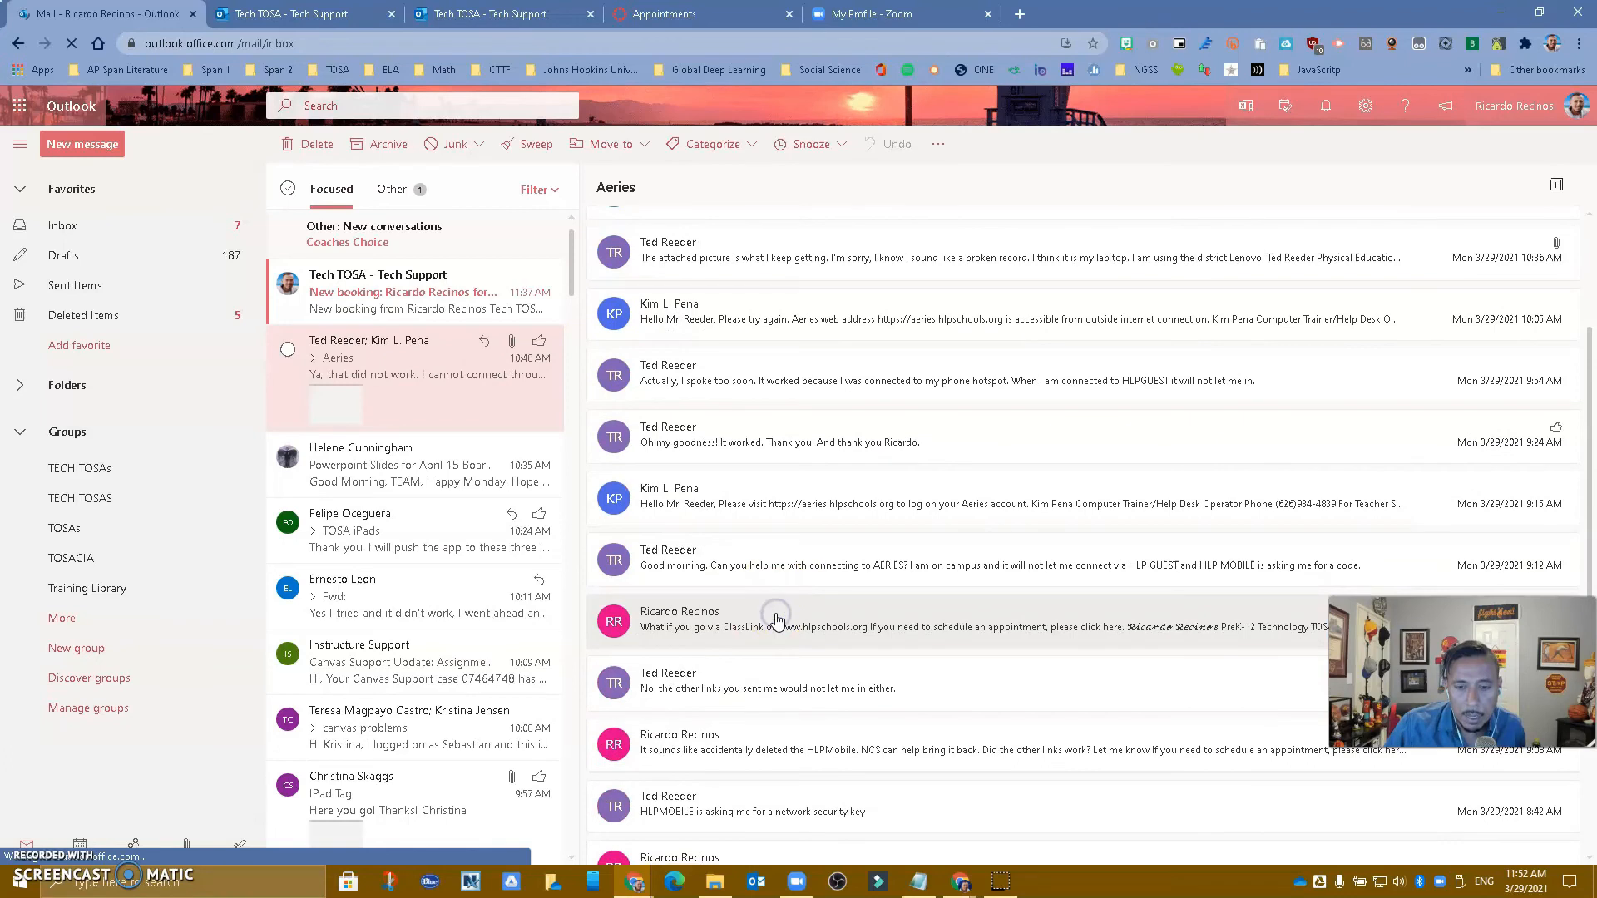
{"action": "left_click", "coordinate": [776, 620]}
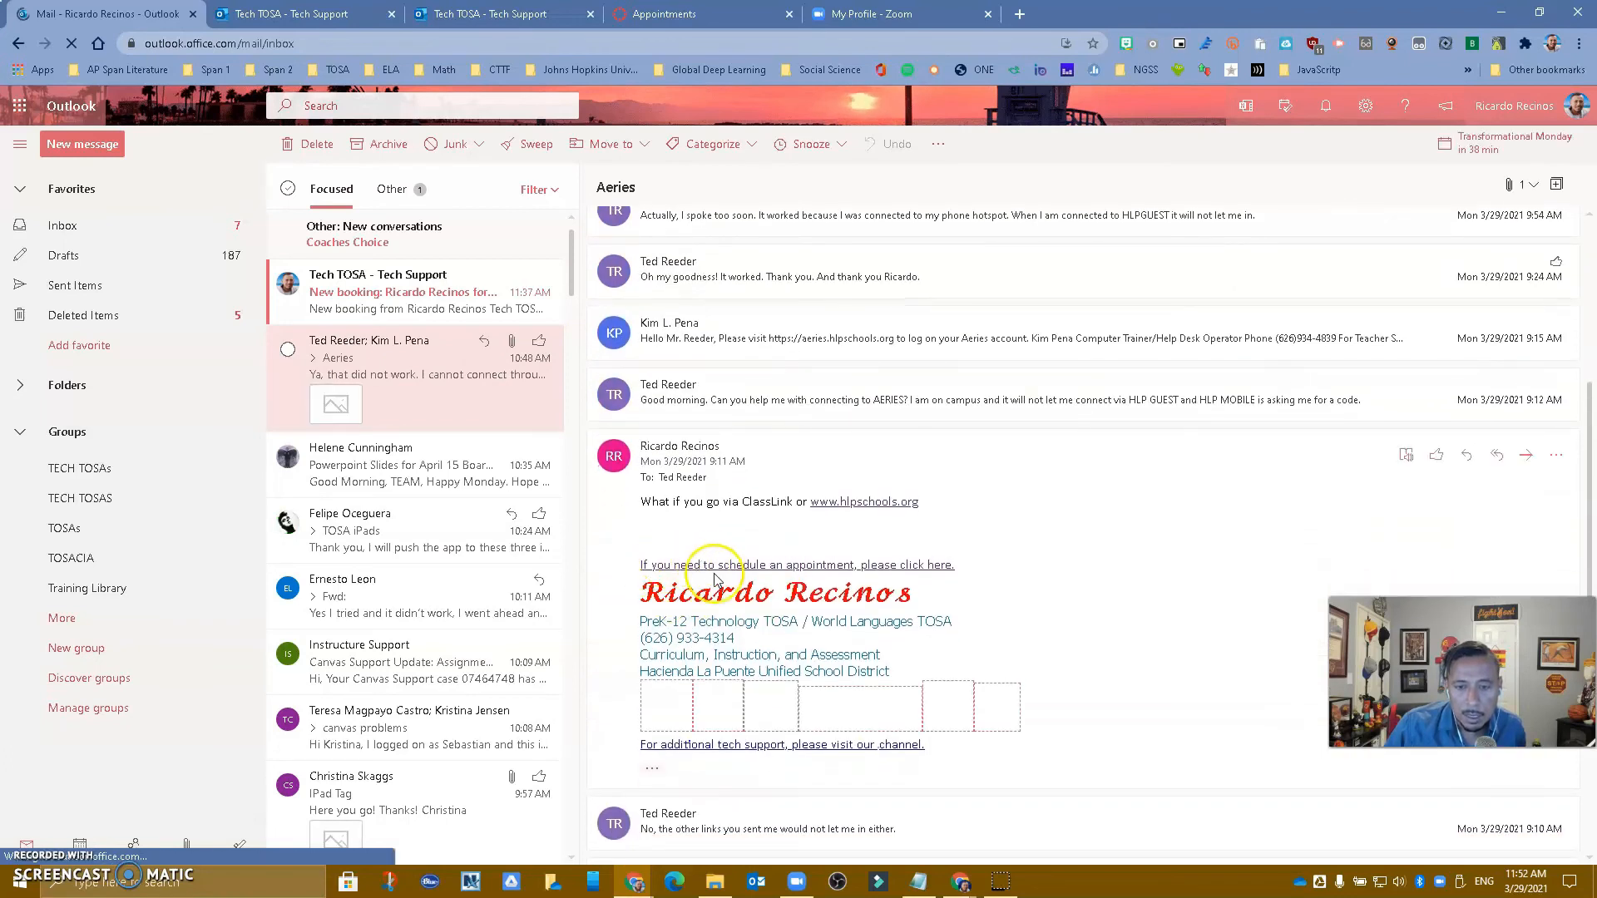
{"action": "left_click", "coordinate": [749, 570]}
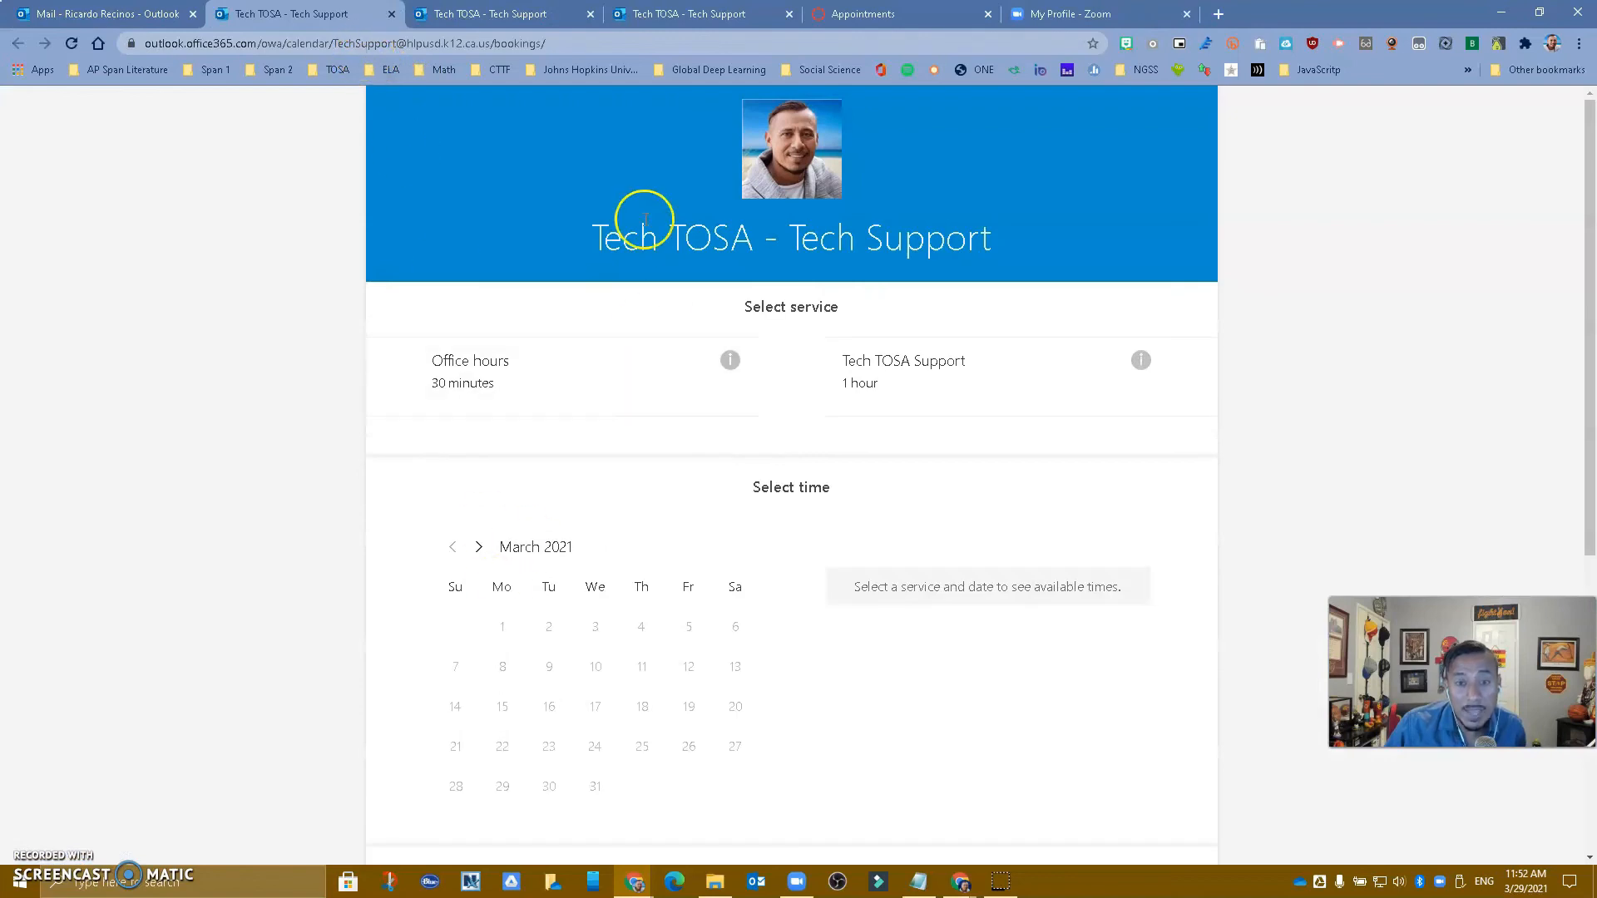
{"action": "left_click", "coordinate": [392, 14]}
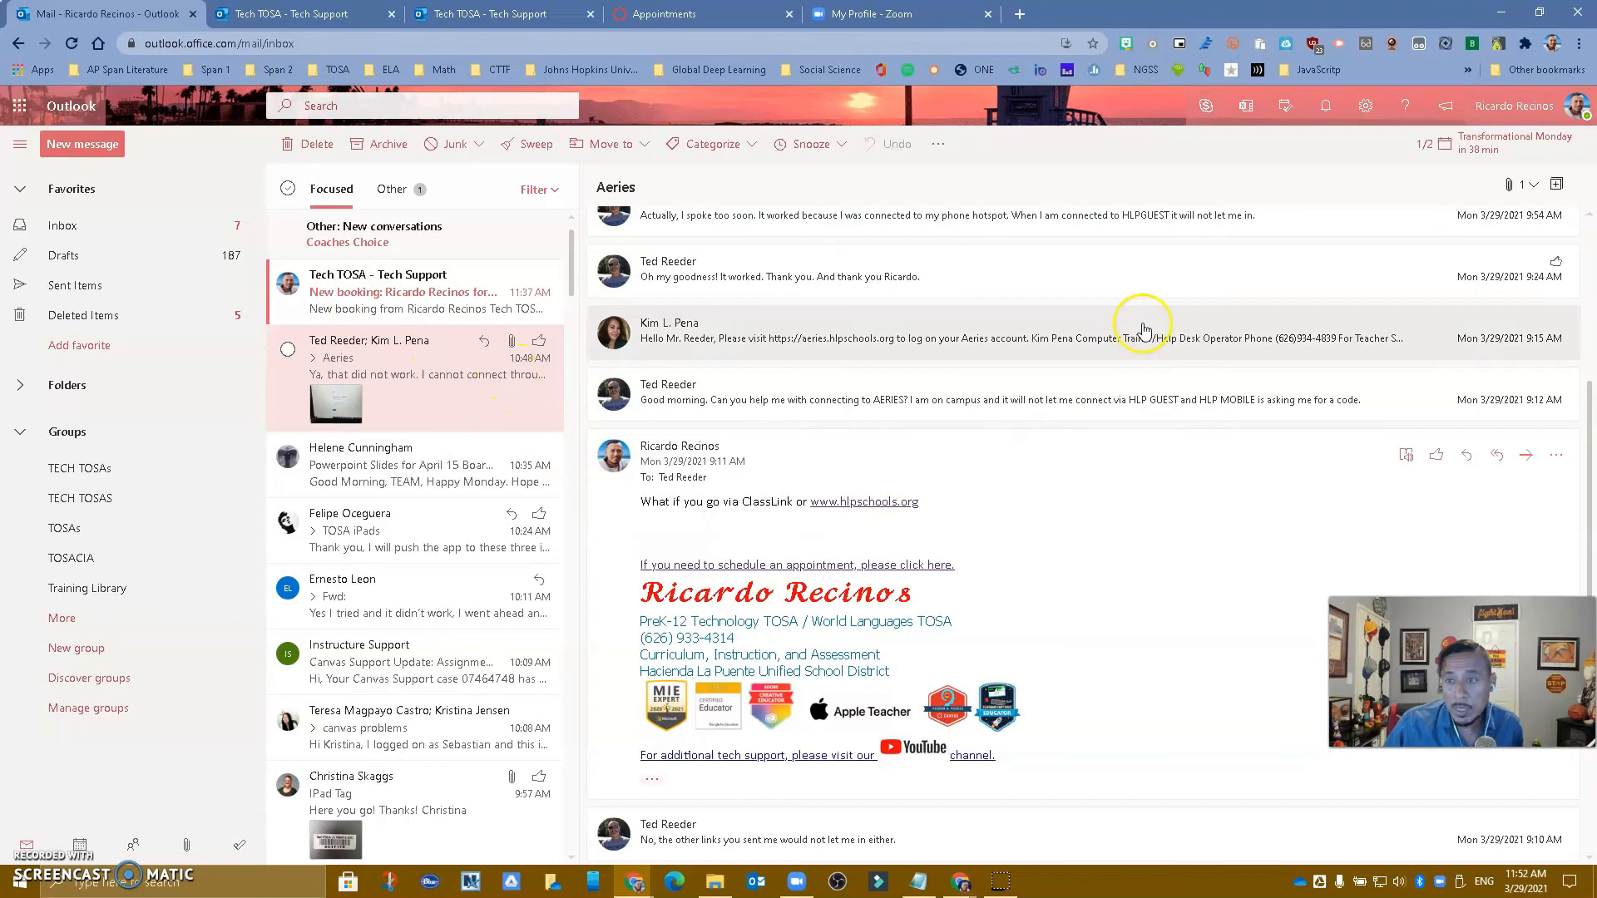
Search the Outlook settings for "sig" and open the Email signature settings
{"action": "left_click", "coordinate": [1367, 107]}
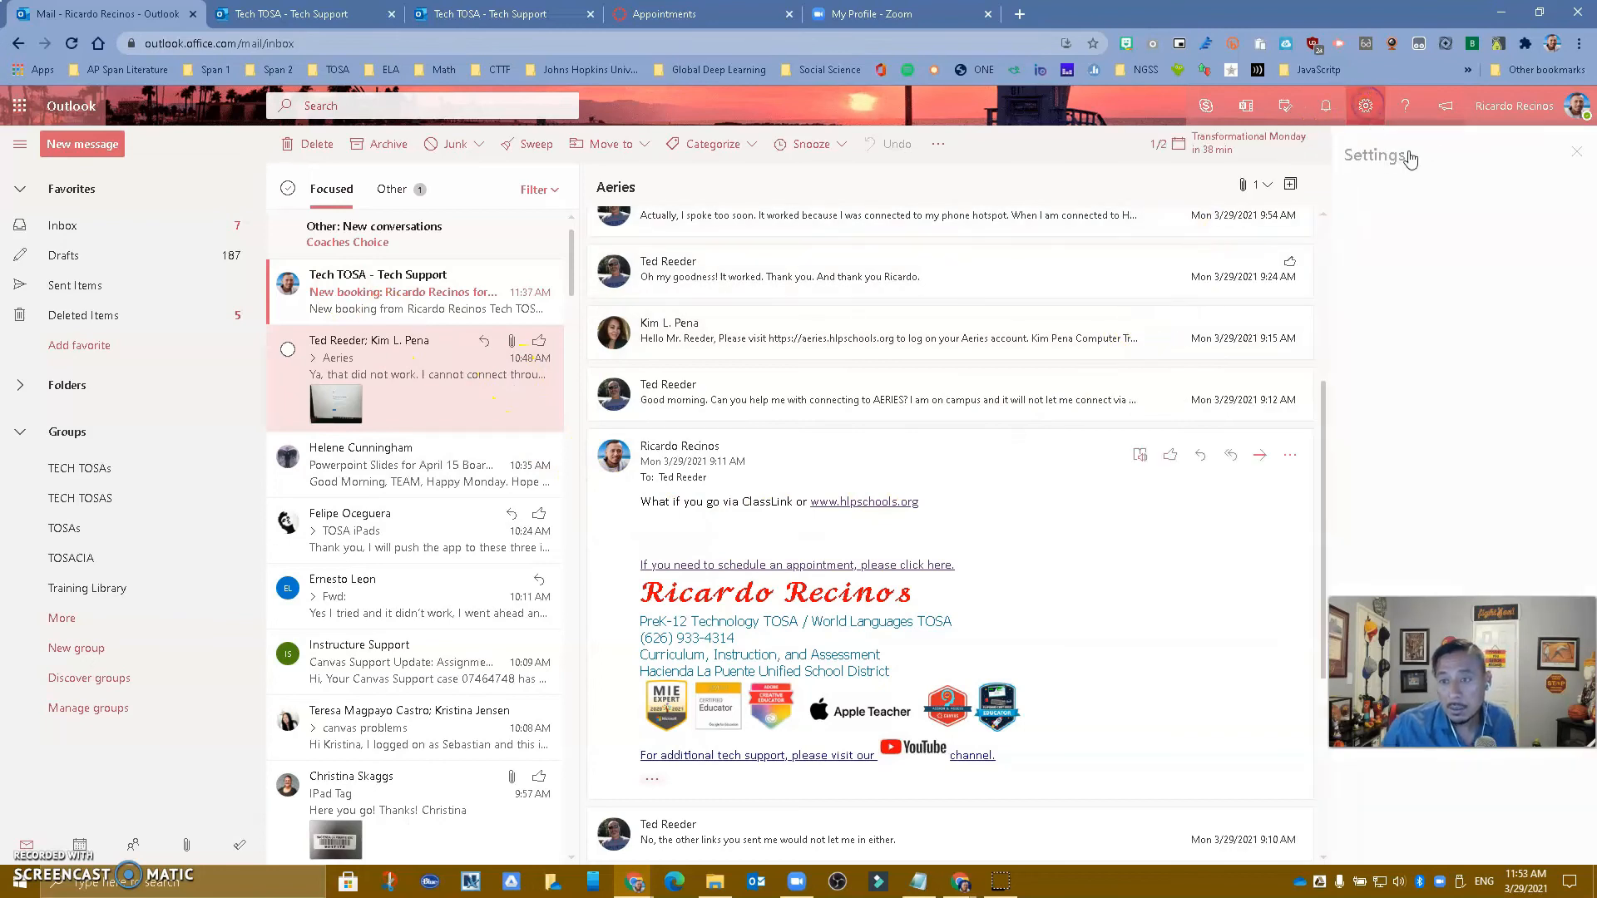
{"action": "left_click", "coordinate": [1435, 193]}
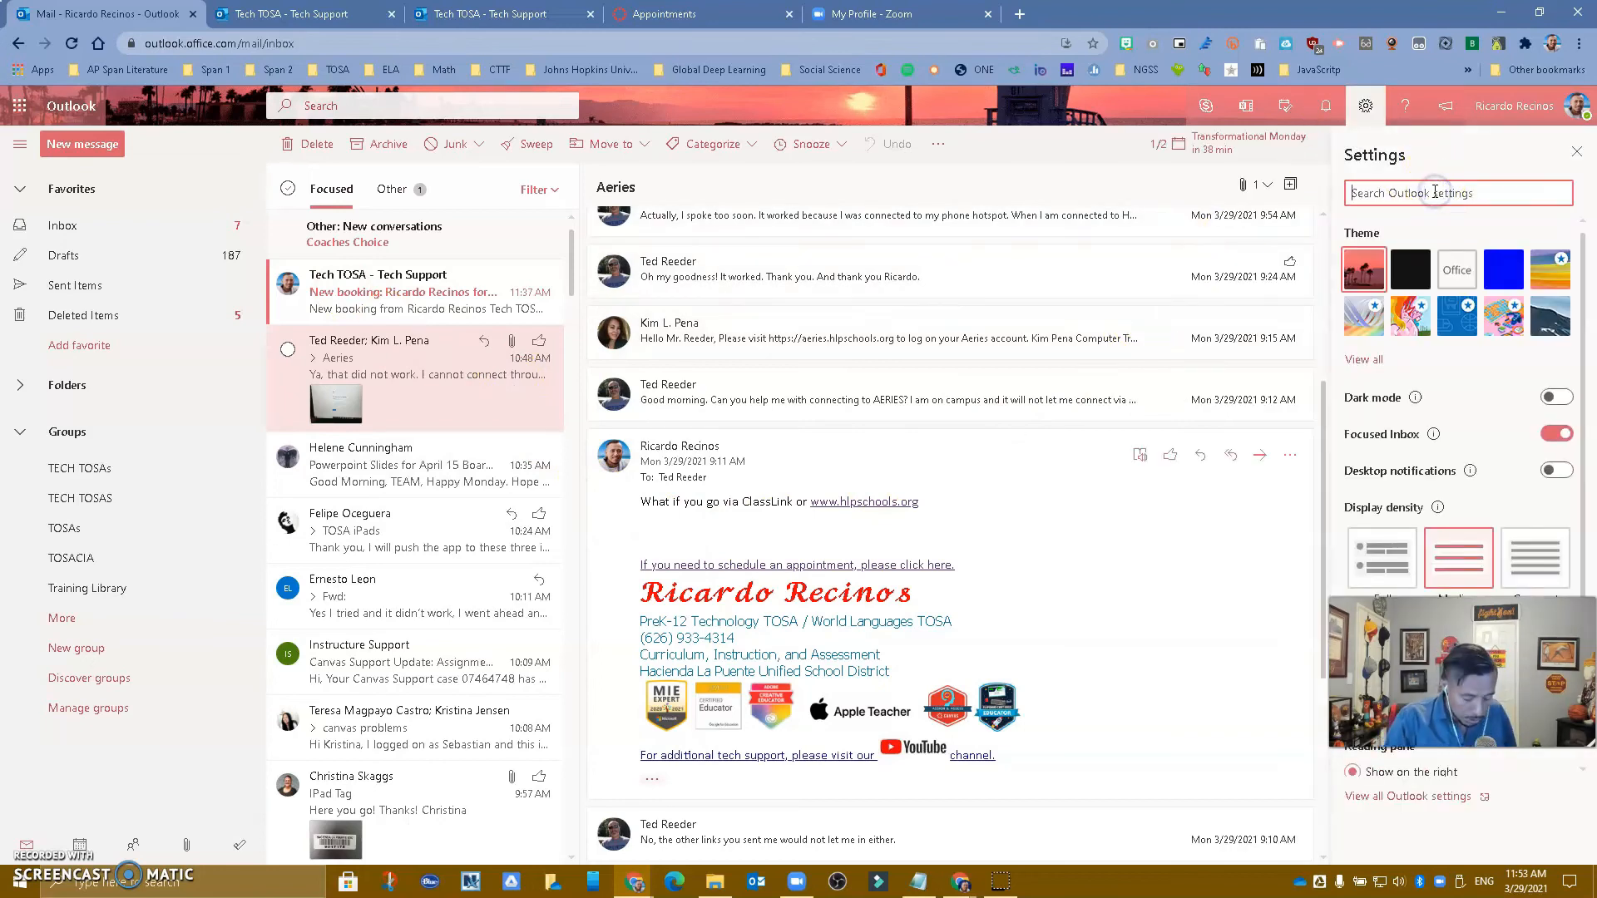
{"action": "type", "text": "sig"}
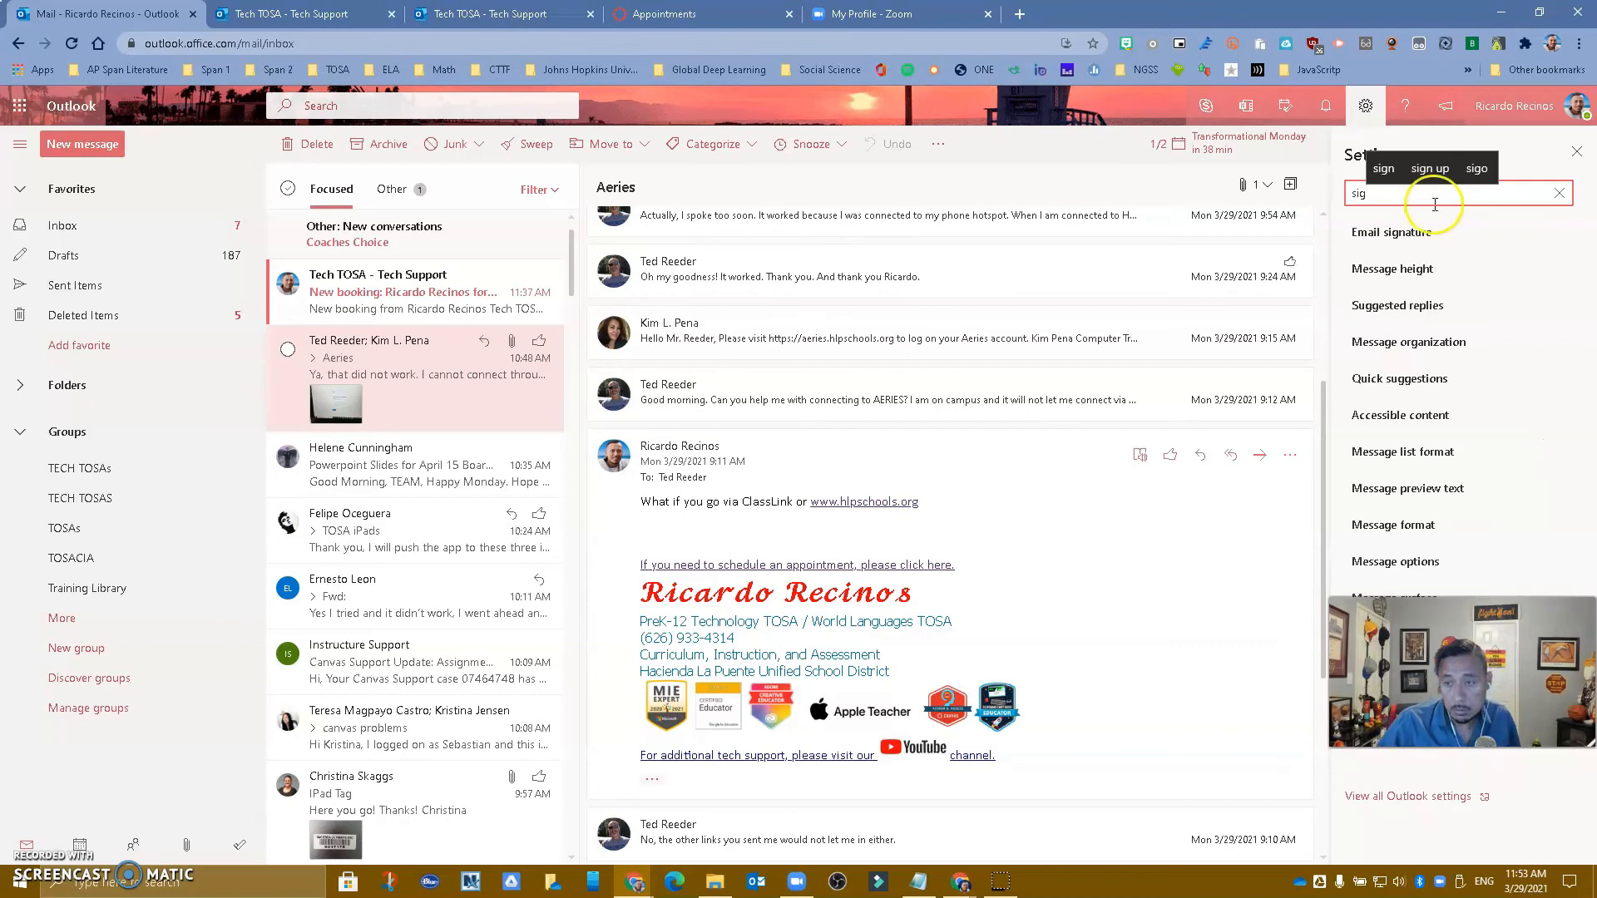
{"action": "left_click", "coordinate": [1418, 232]}
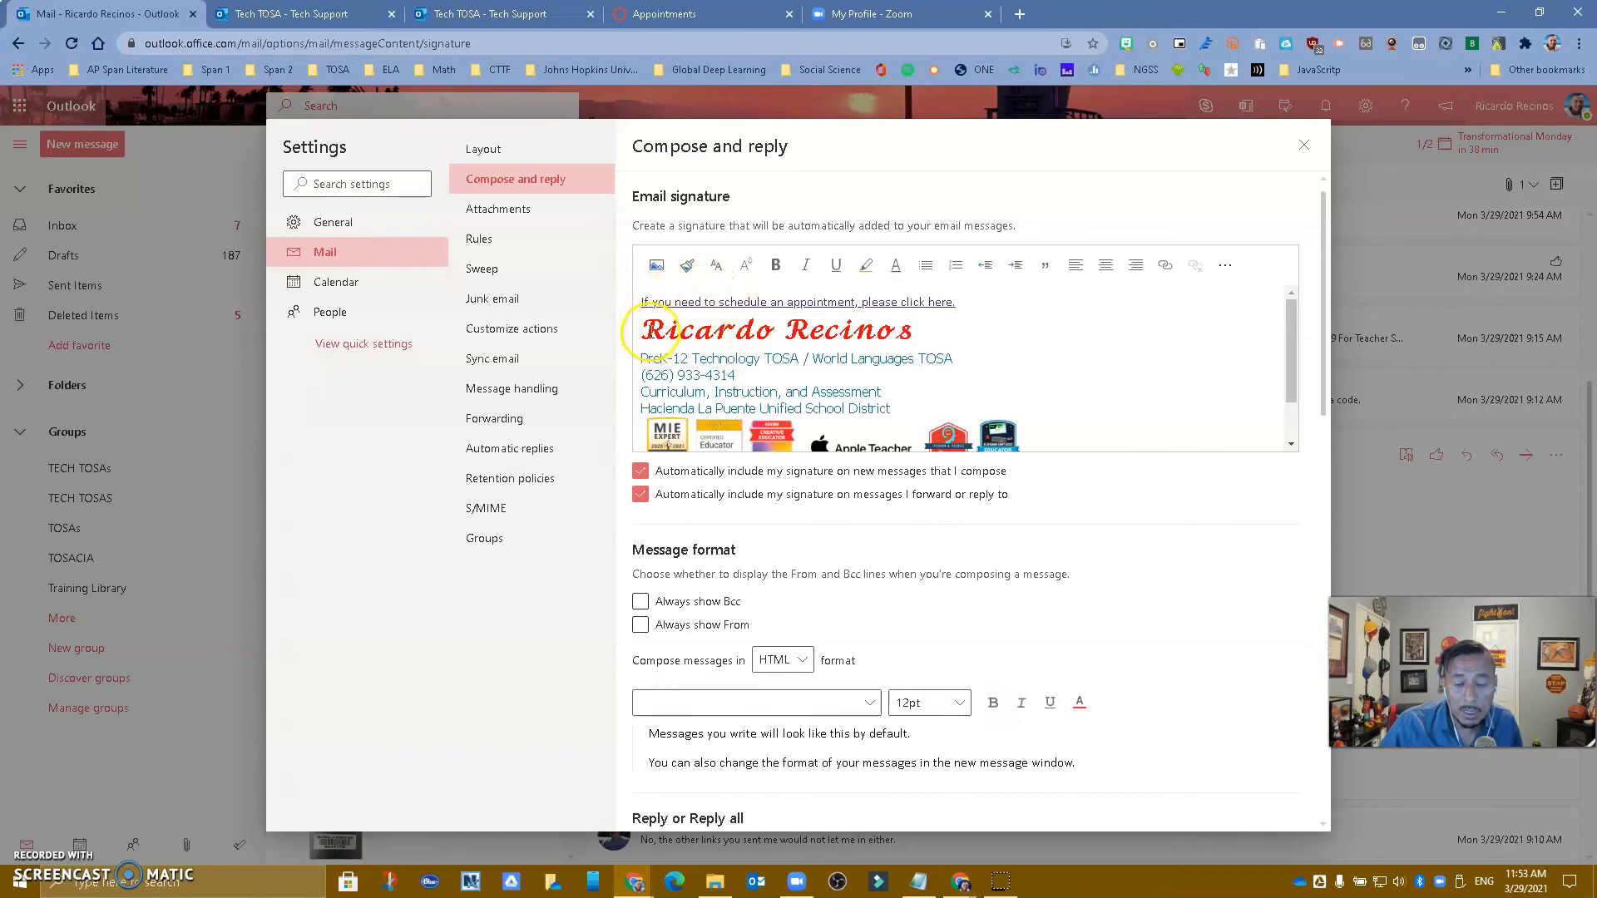
Examine the Insert link option for the name line of the email signature, and close the settings
{"action": "left_click_drag", "start_coordinate": [652, 327], "coordinate": [935, 326]}
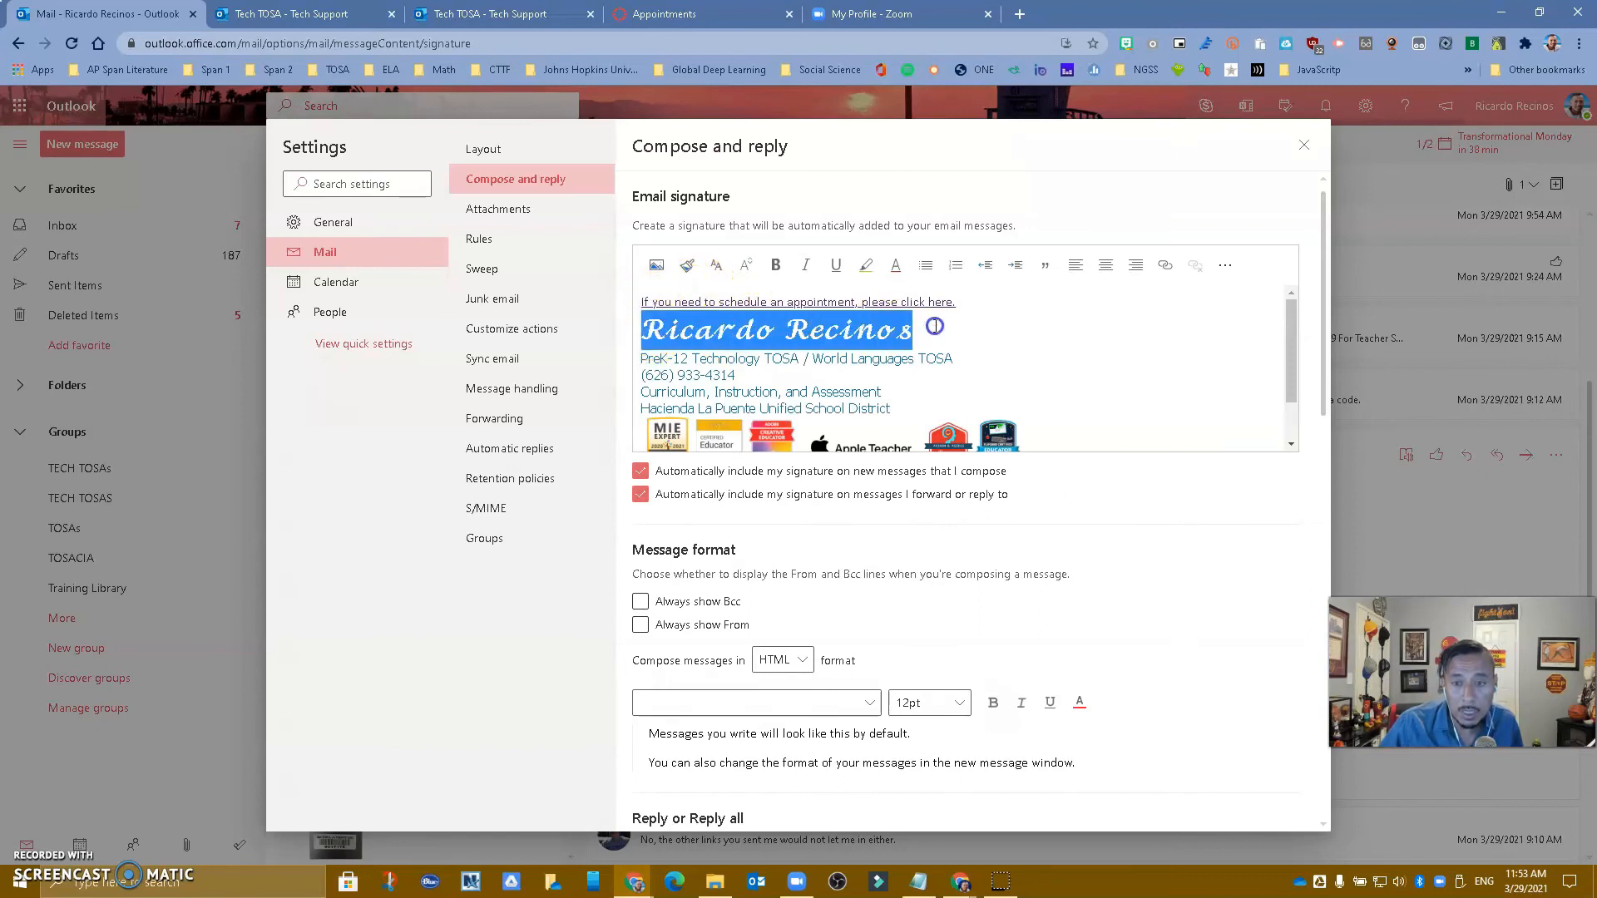
{"action": "left_click", "coordinate": [1163, 271]}
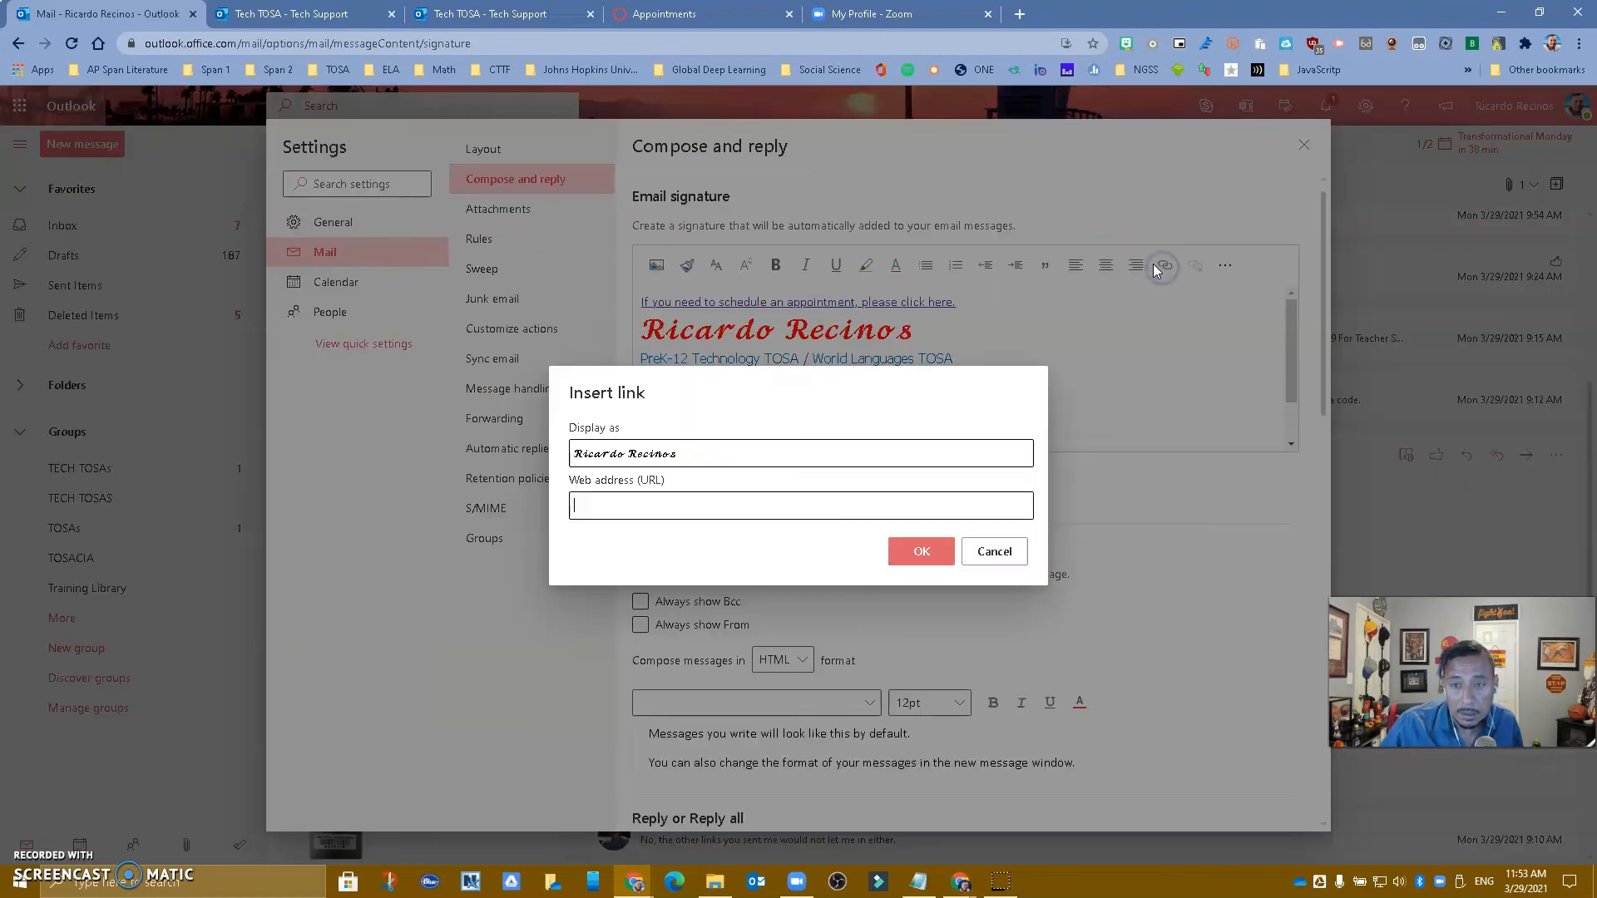
{"action": "left_click", "coordinate": [983, 553]}
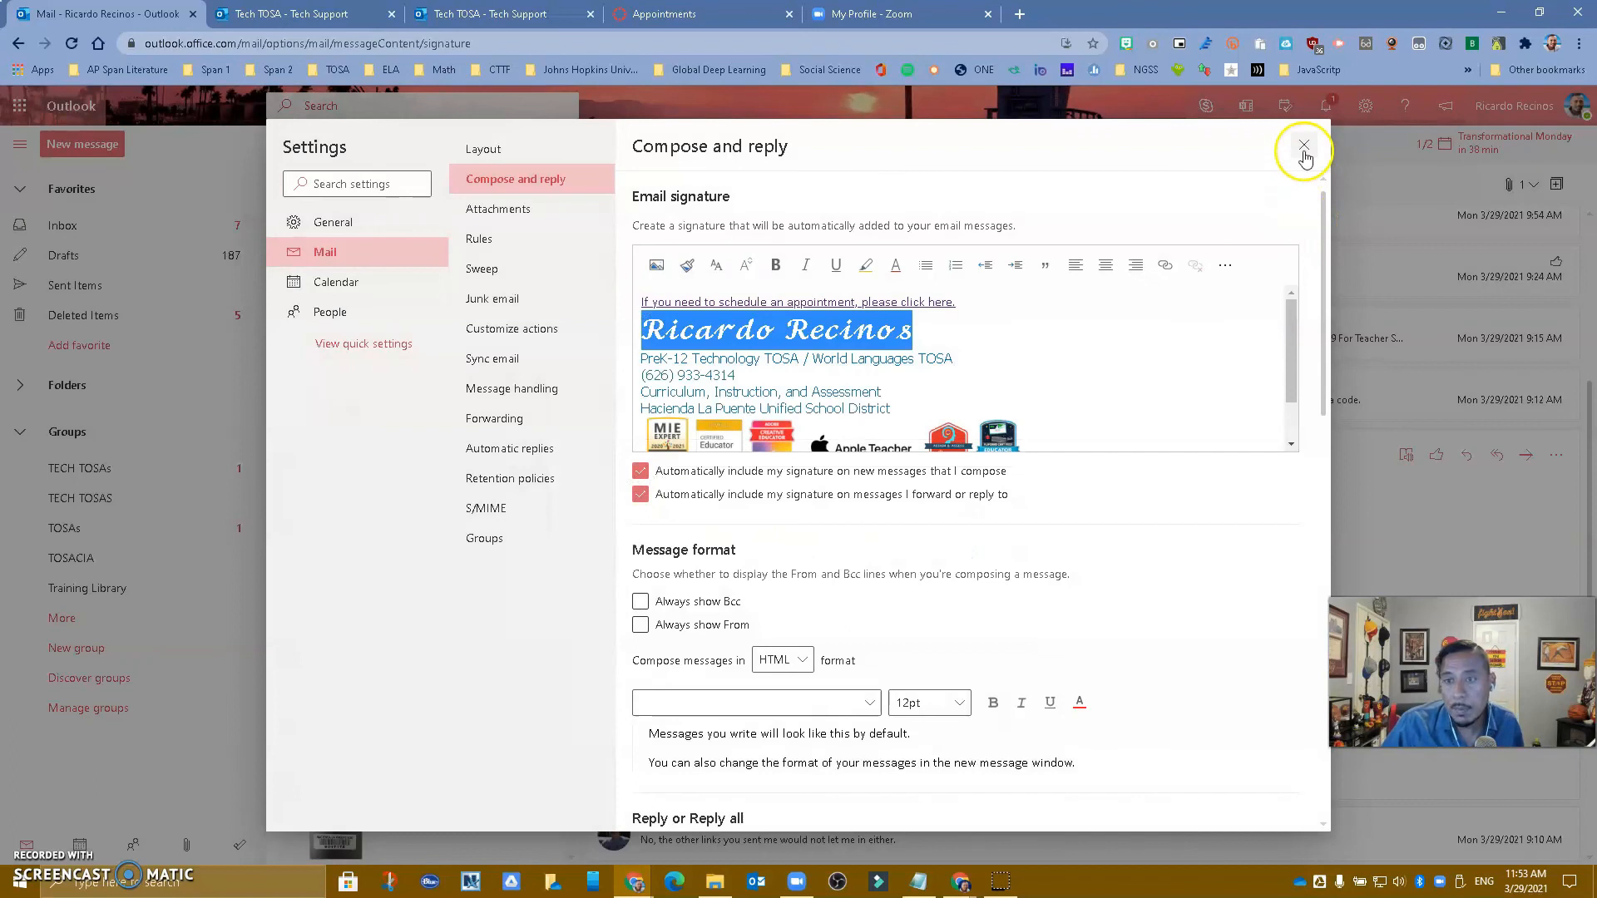
{"action": "left_click", "coordinate": [1304, 148]}
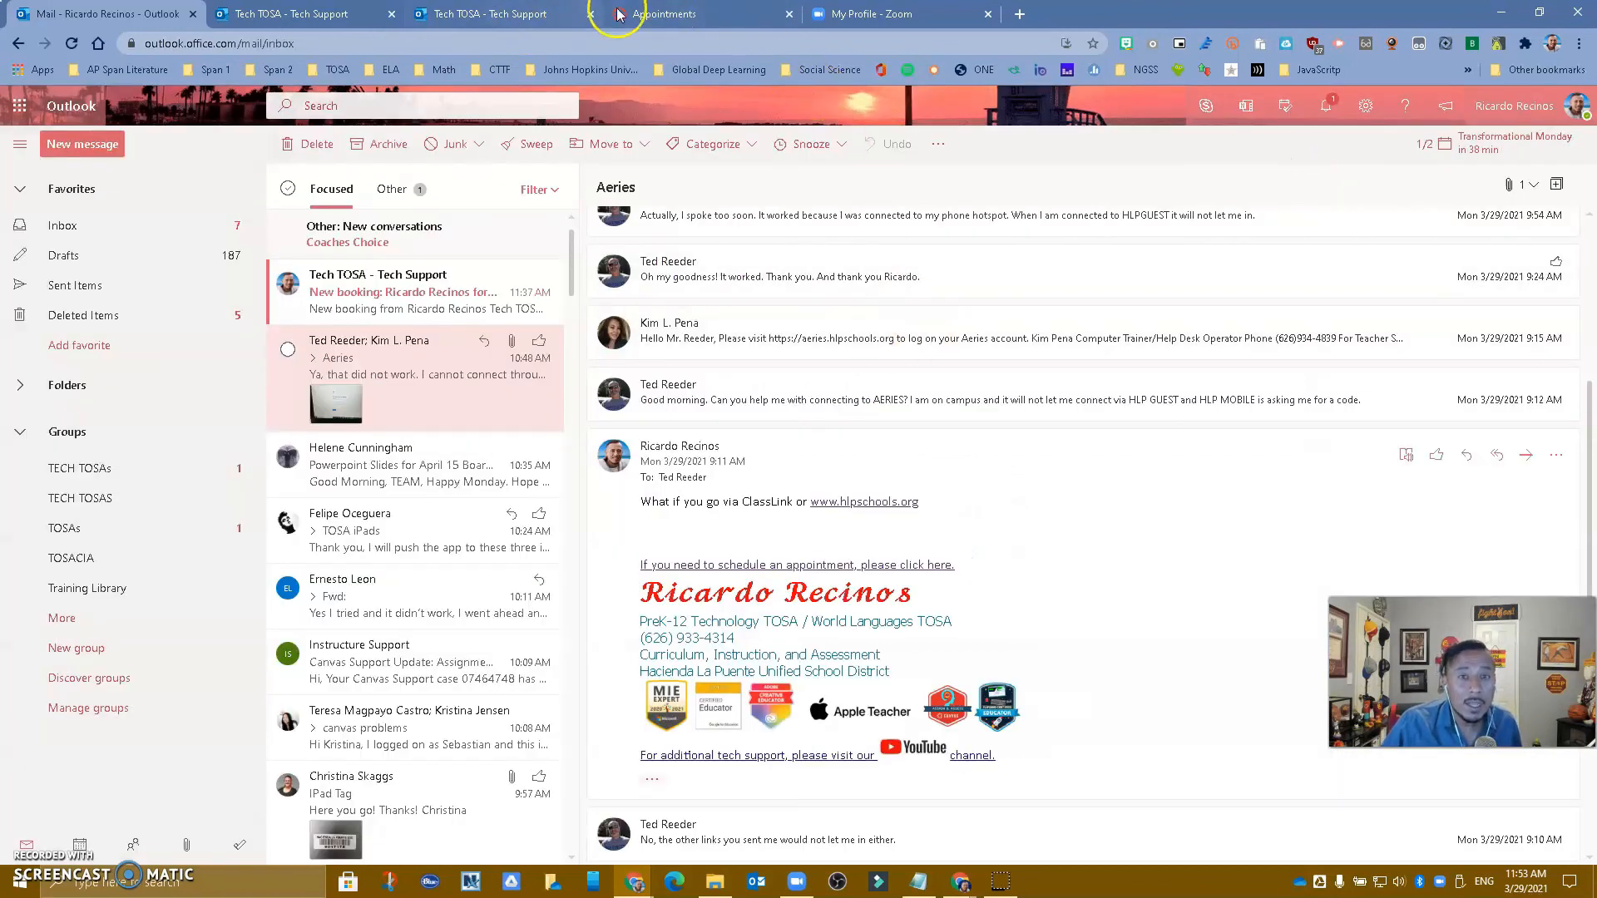
Switch to the Canvas course, filter its external apps by "Redi", and open the Redirect Tool
{"action": "left_click", "coordinate": [634, 10]}
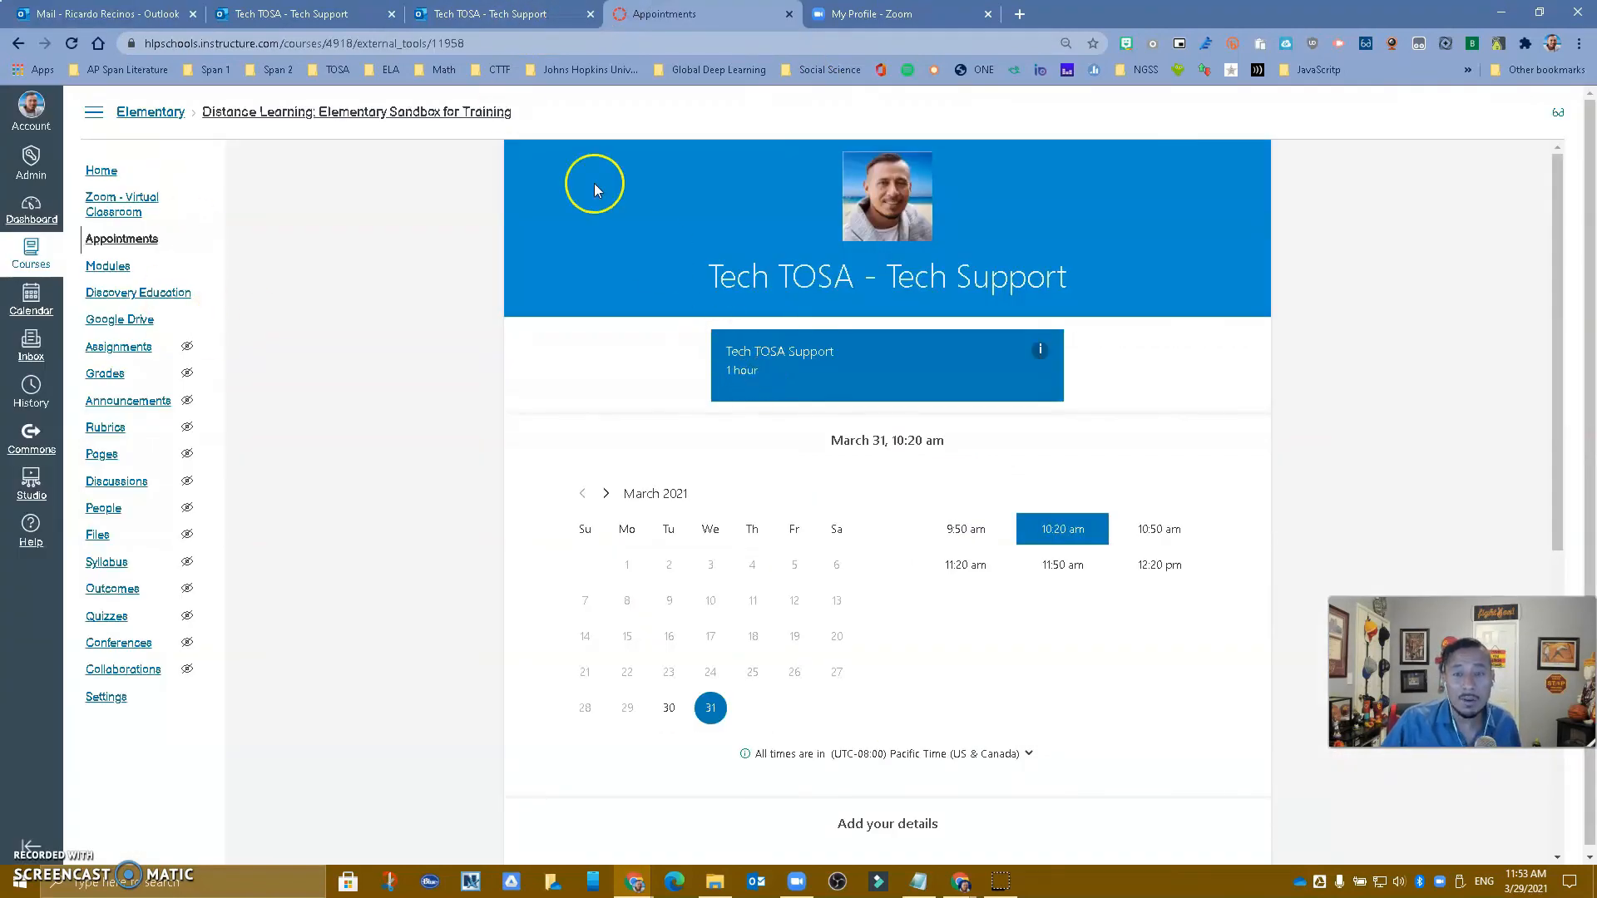
{"action": "left_click", "coordinate": [103, 700]}
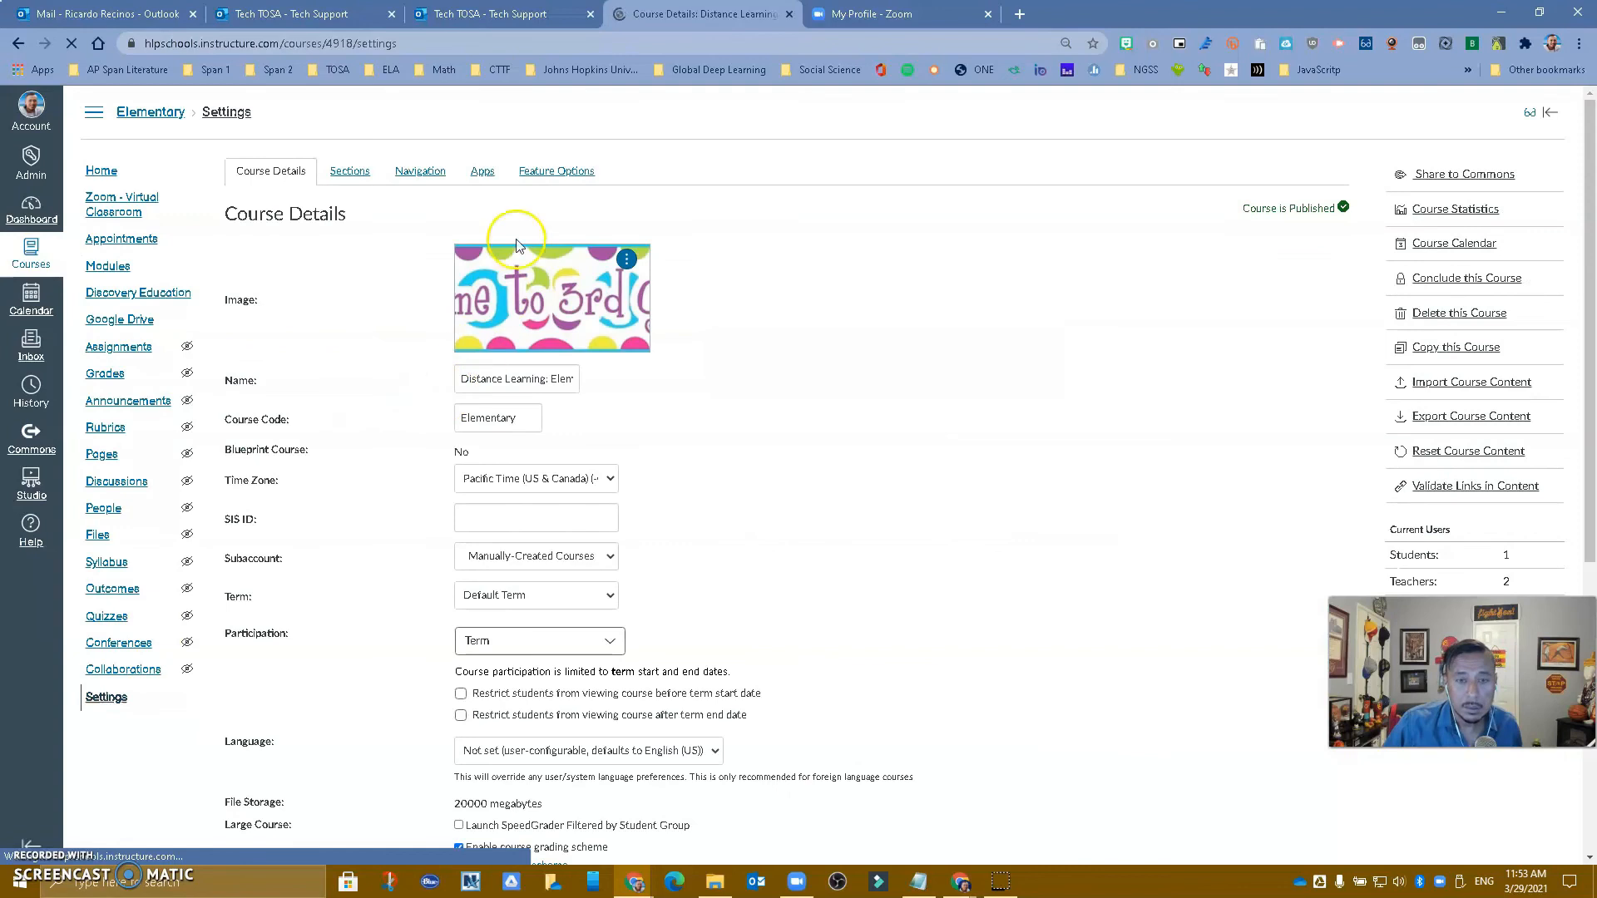
{"action": "left_click", "coordinate": [483, 170]}
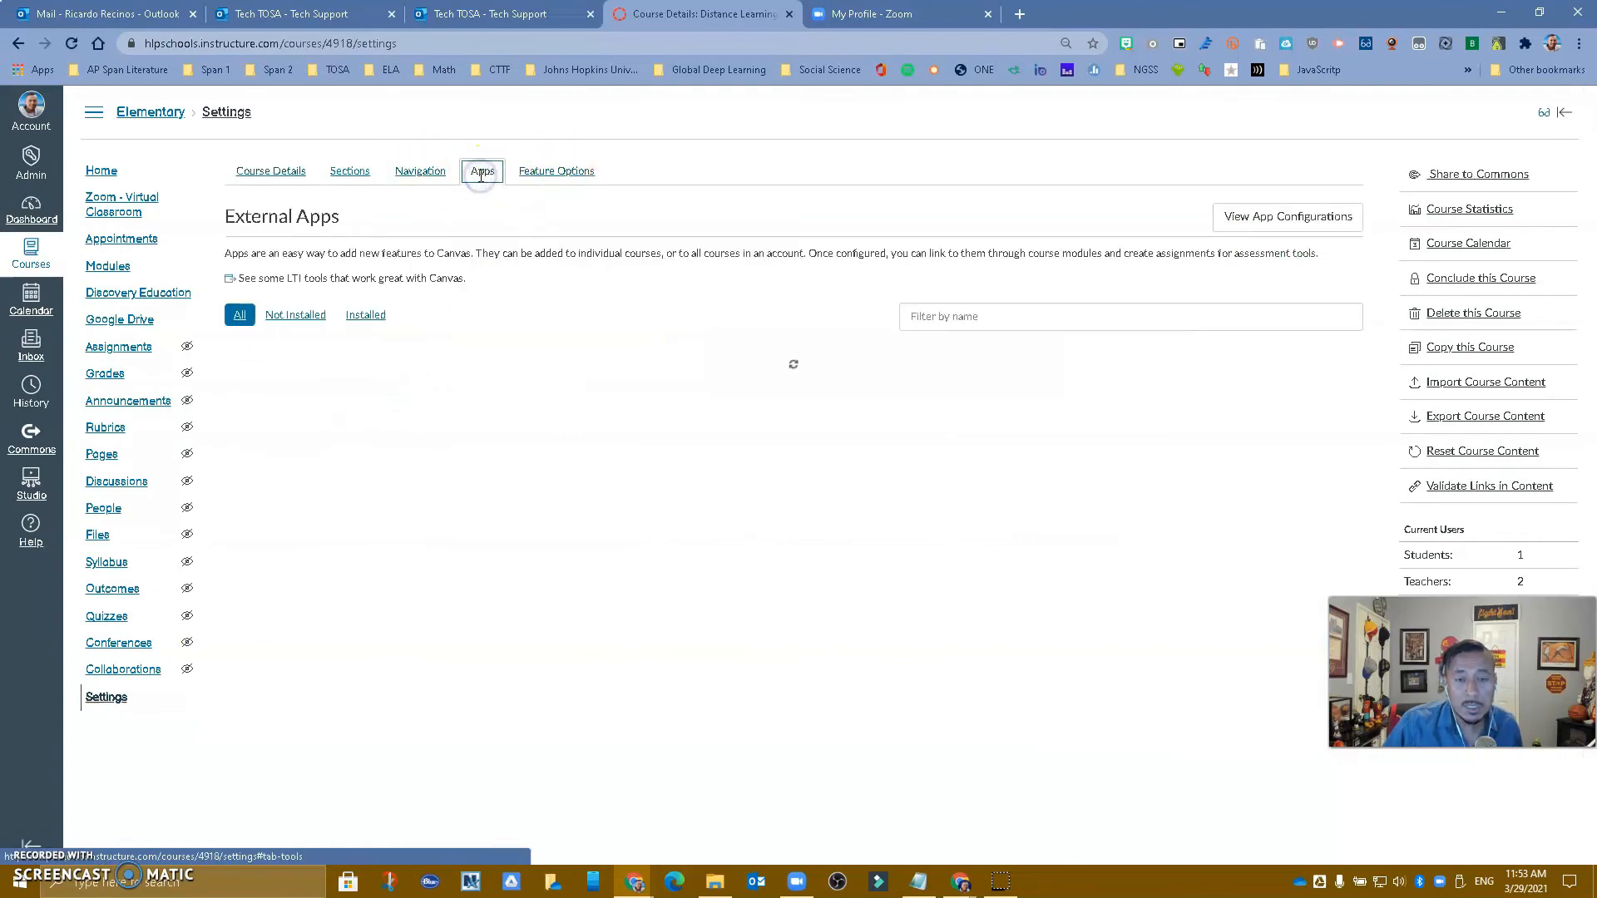
{"action": "left_click", "coordinate": [987, 320]}
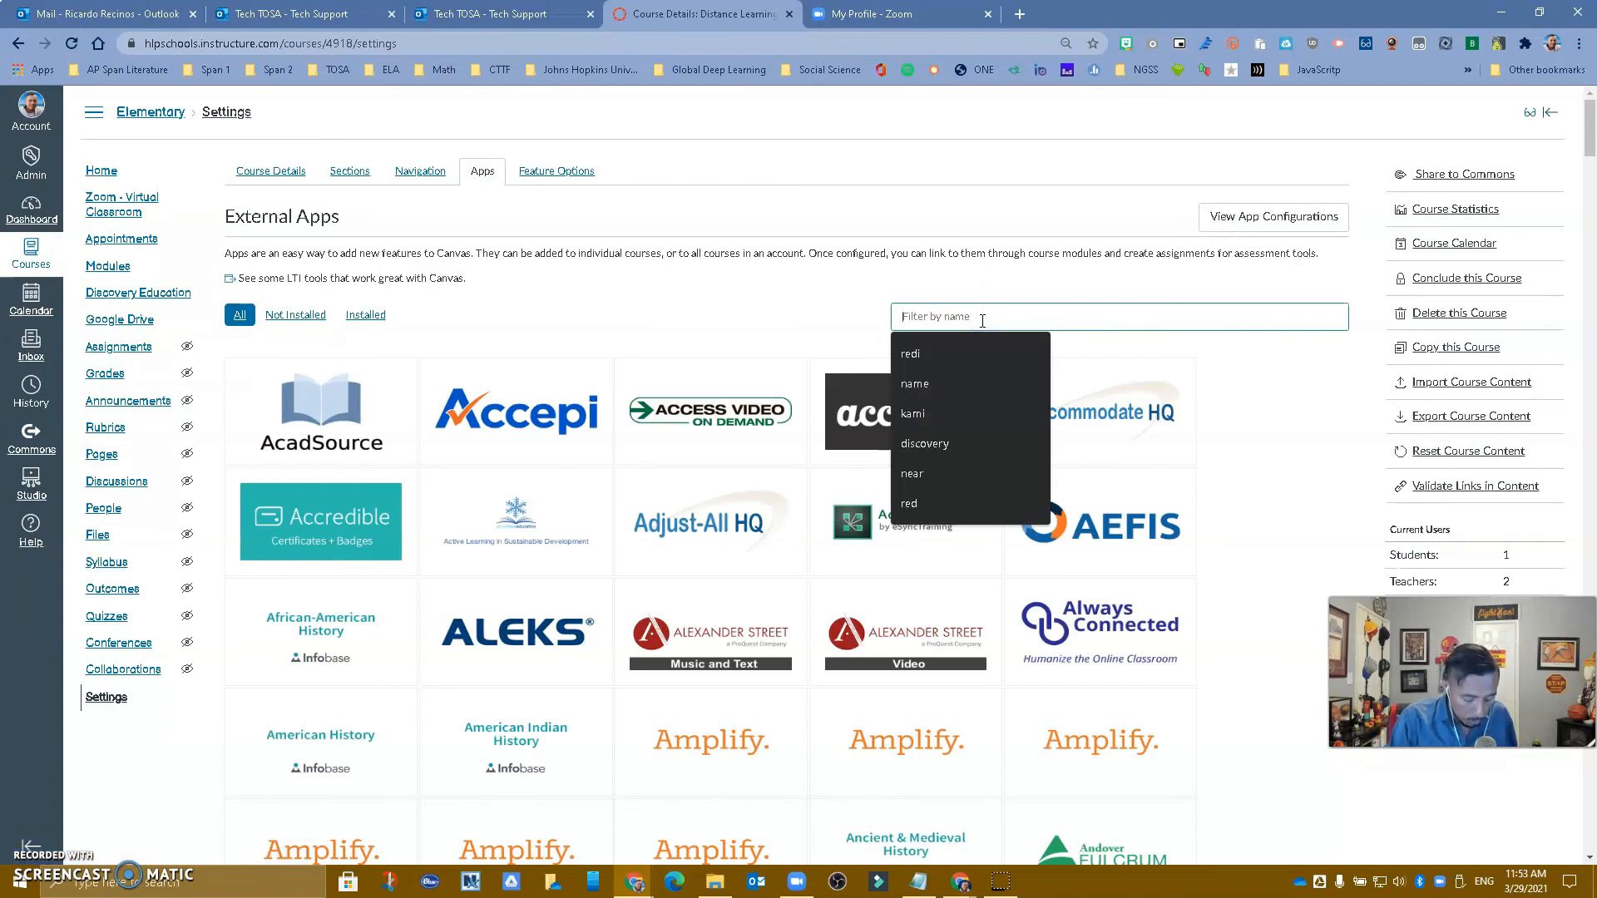
{"action": "type", "text": "Redi"}
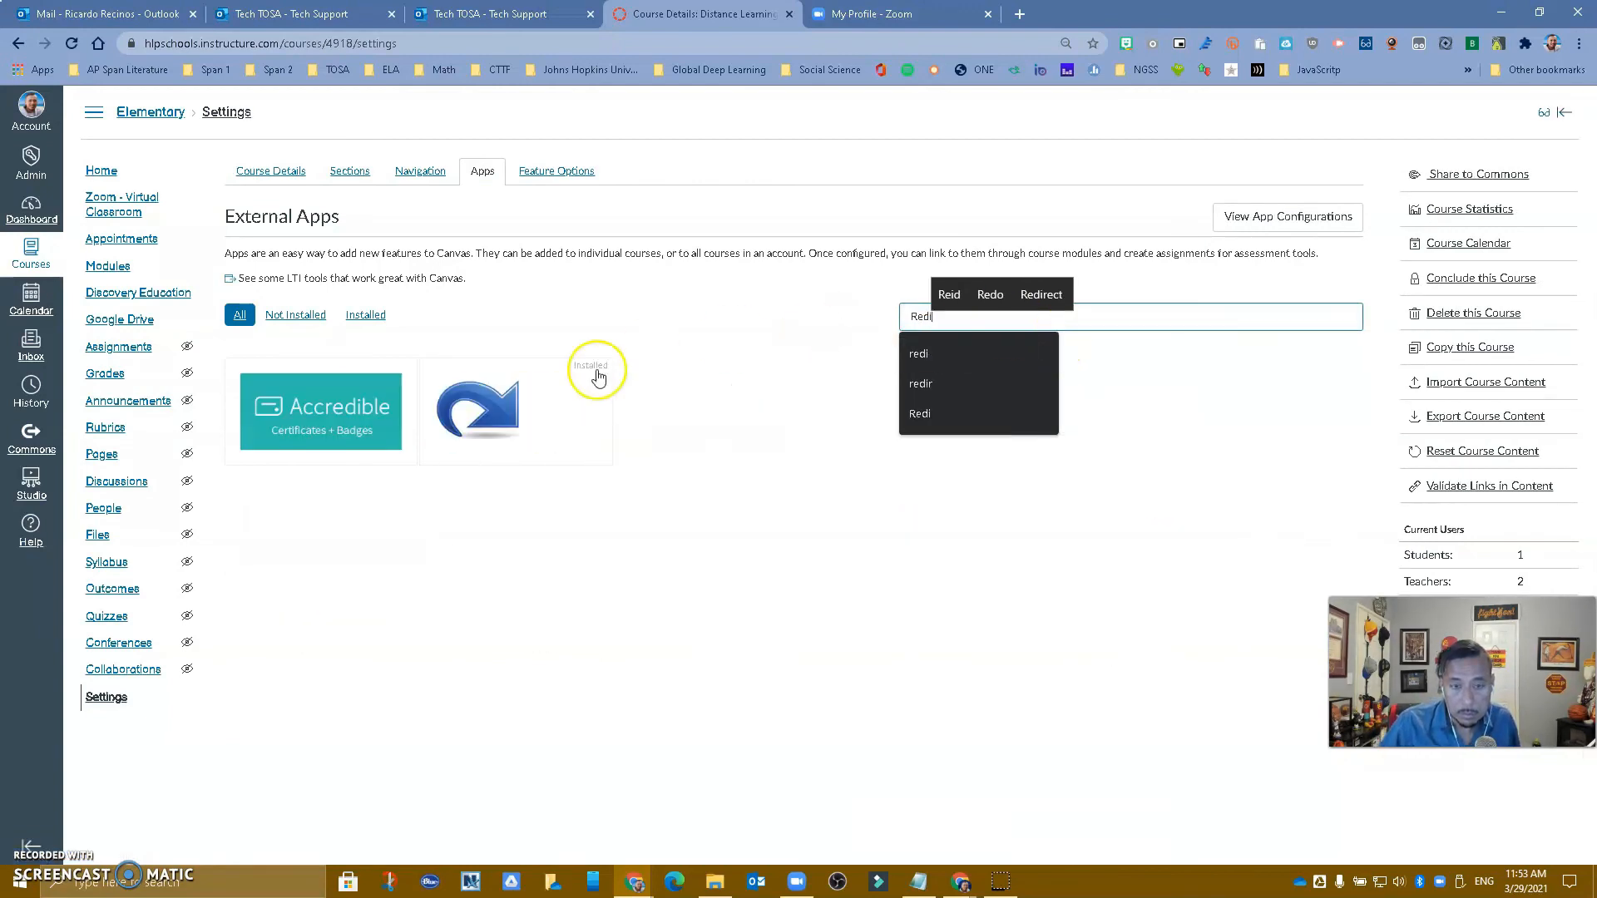
{"action": "left_click", "coordinate": [497, 424]}
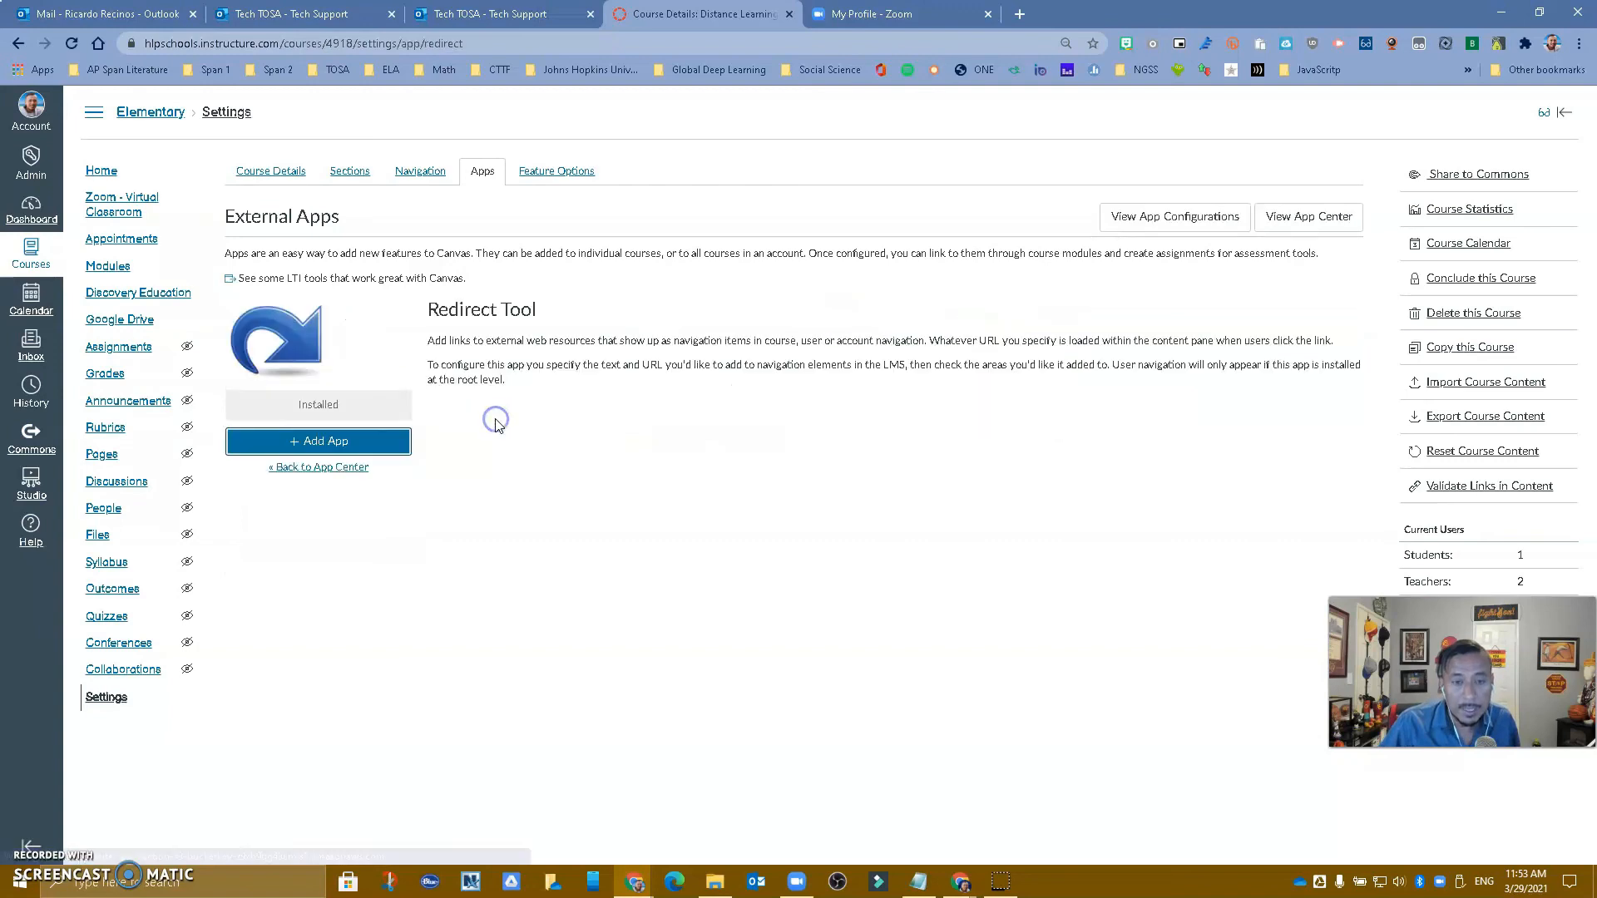
Start adding the Redirect Tool app to the course with the name "Office Hours"
{"action": "left_click", "coordinate": [369, 441]}
{"action": "triple_click", "coordinate": [757, 410]}
{"action": "type", "text": "Office Hours"}
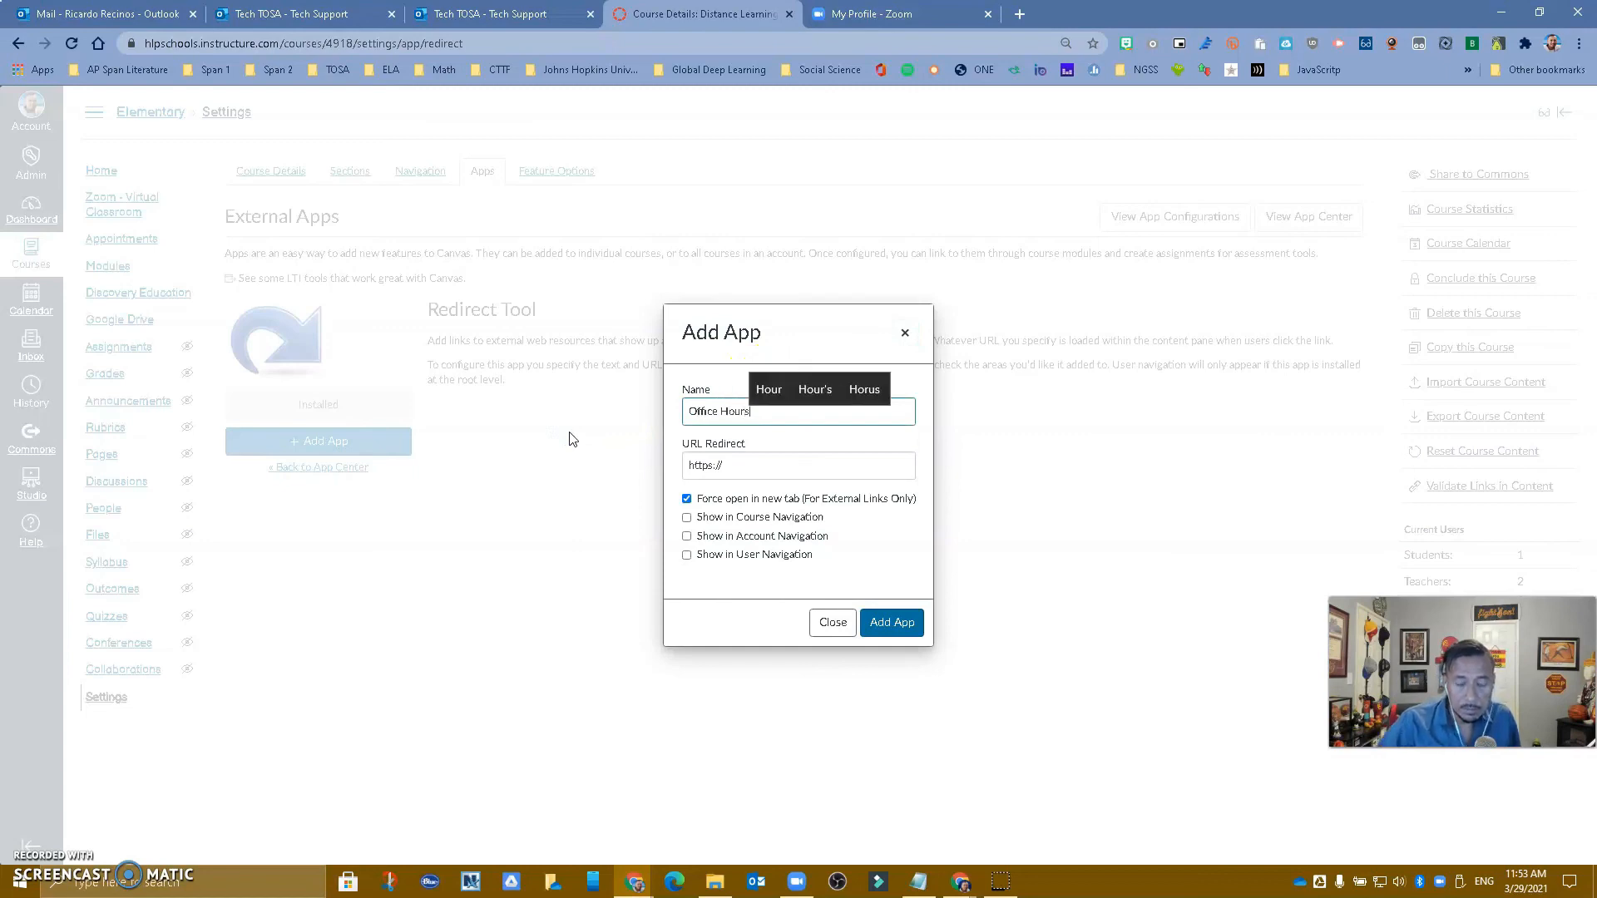
{"action": "left_click", "coordinate": [705, 466]}
{"action": "right_click", "coordinate": [709, 465]}
{"action": "left_click", "coordinate": [741, 587]}
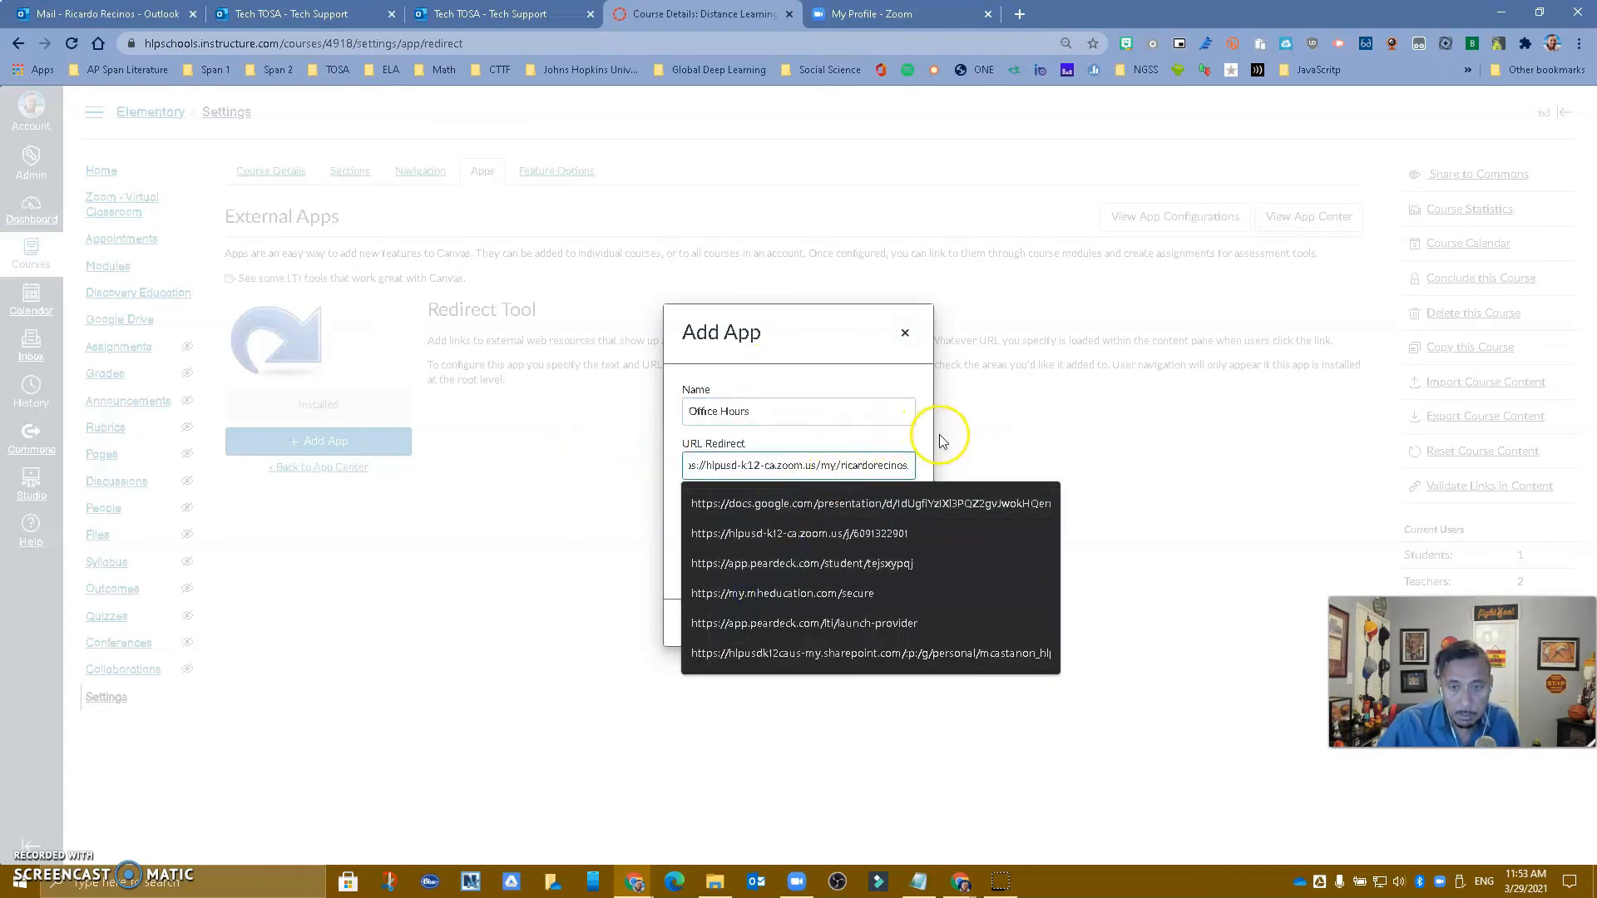
{"action": "left_click_drag", "start_coordinate": [909, 464], "coordinate": [556, 481]}
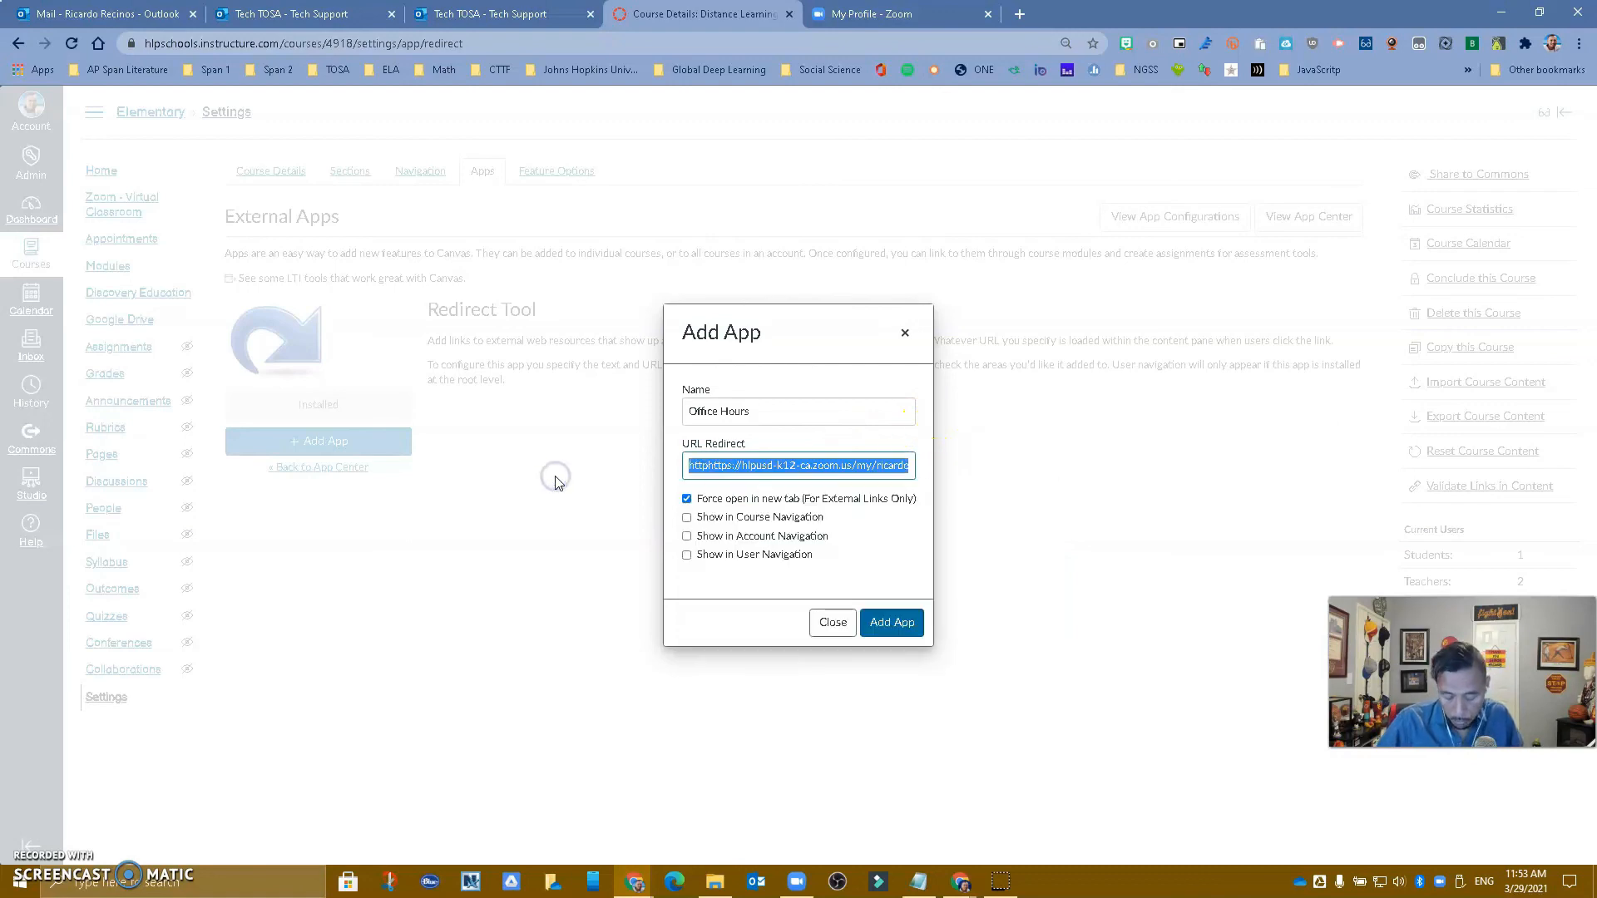
{"action": "key", "text": "BackSpace"}
Copy the web address of the published Tech TOSA - Tech Support booking page
{"action": "left_click", "coordinate": [263, 7]}
{"action": "left_click", "coordinate": [242, 41]}
{"action": "right_click", "coordinate": [242, 40]}
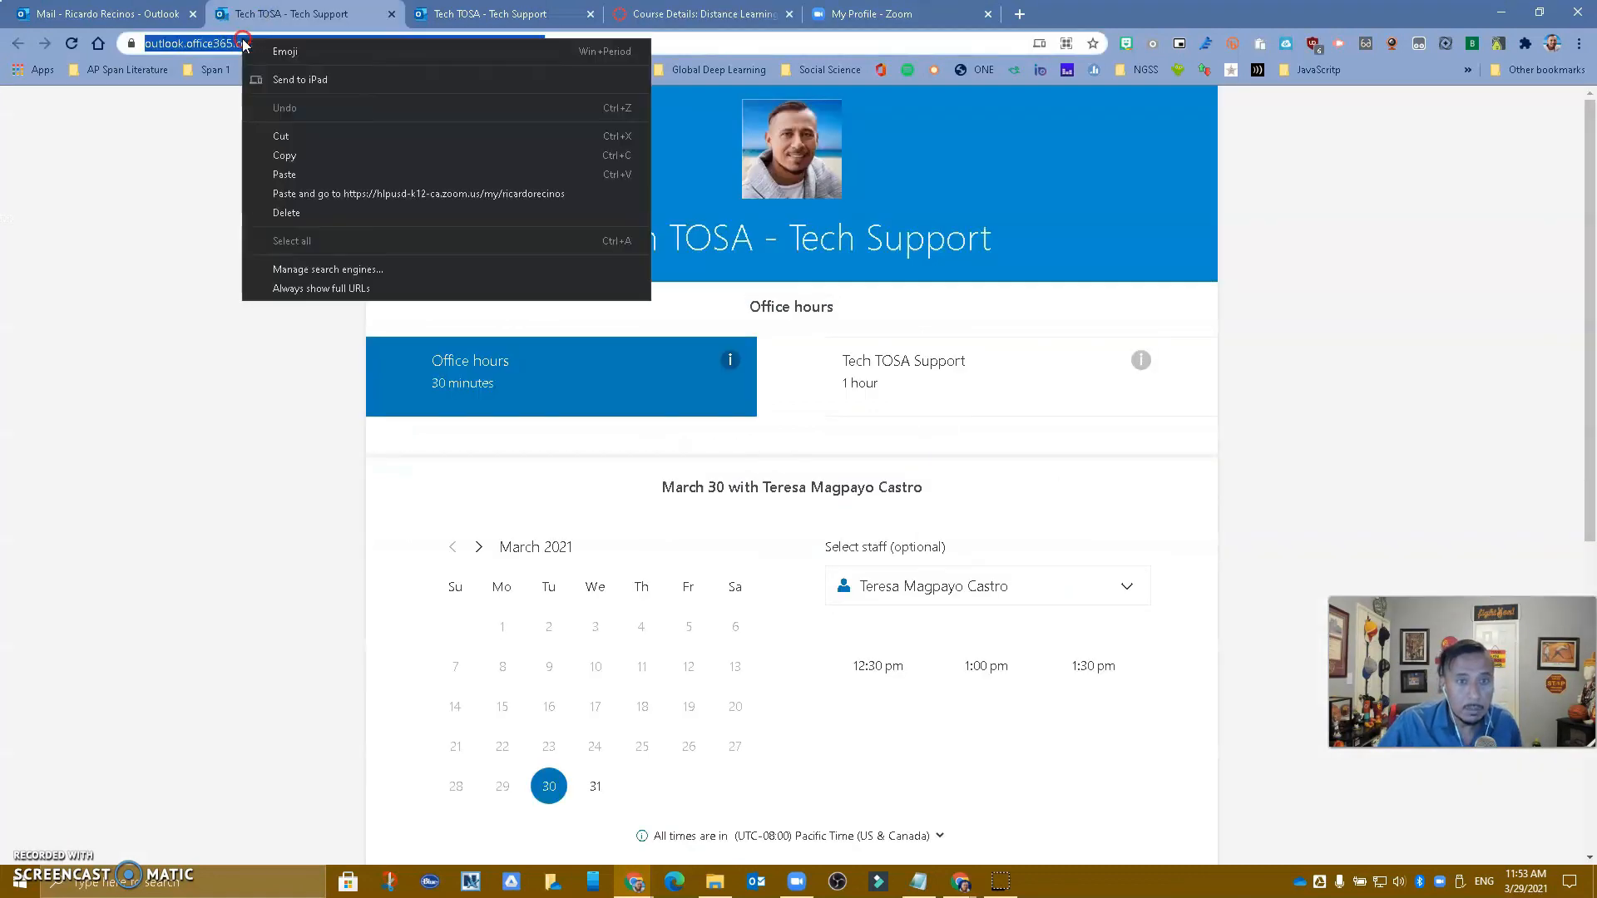
{"action": "left_click", "coordinate": [308, 155]}
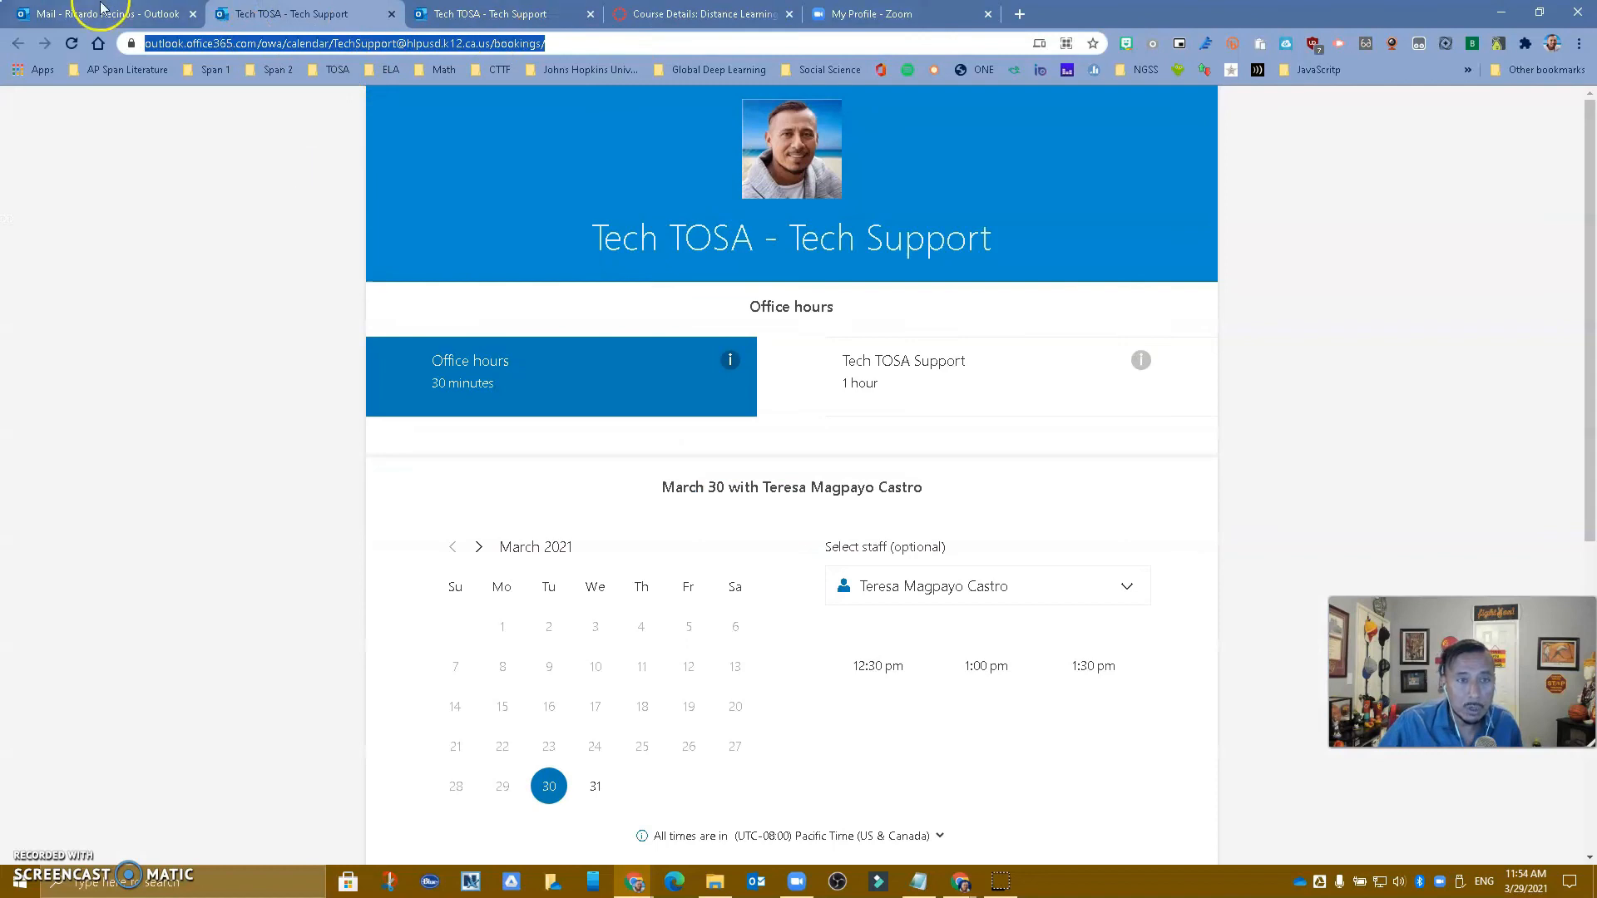
{"action": "left_click", "coordinate": [69, 13]}
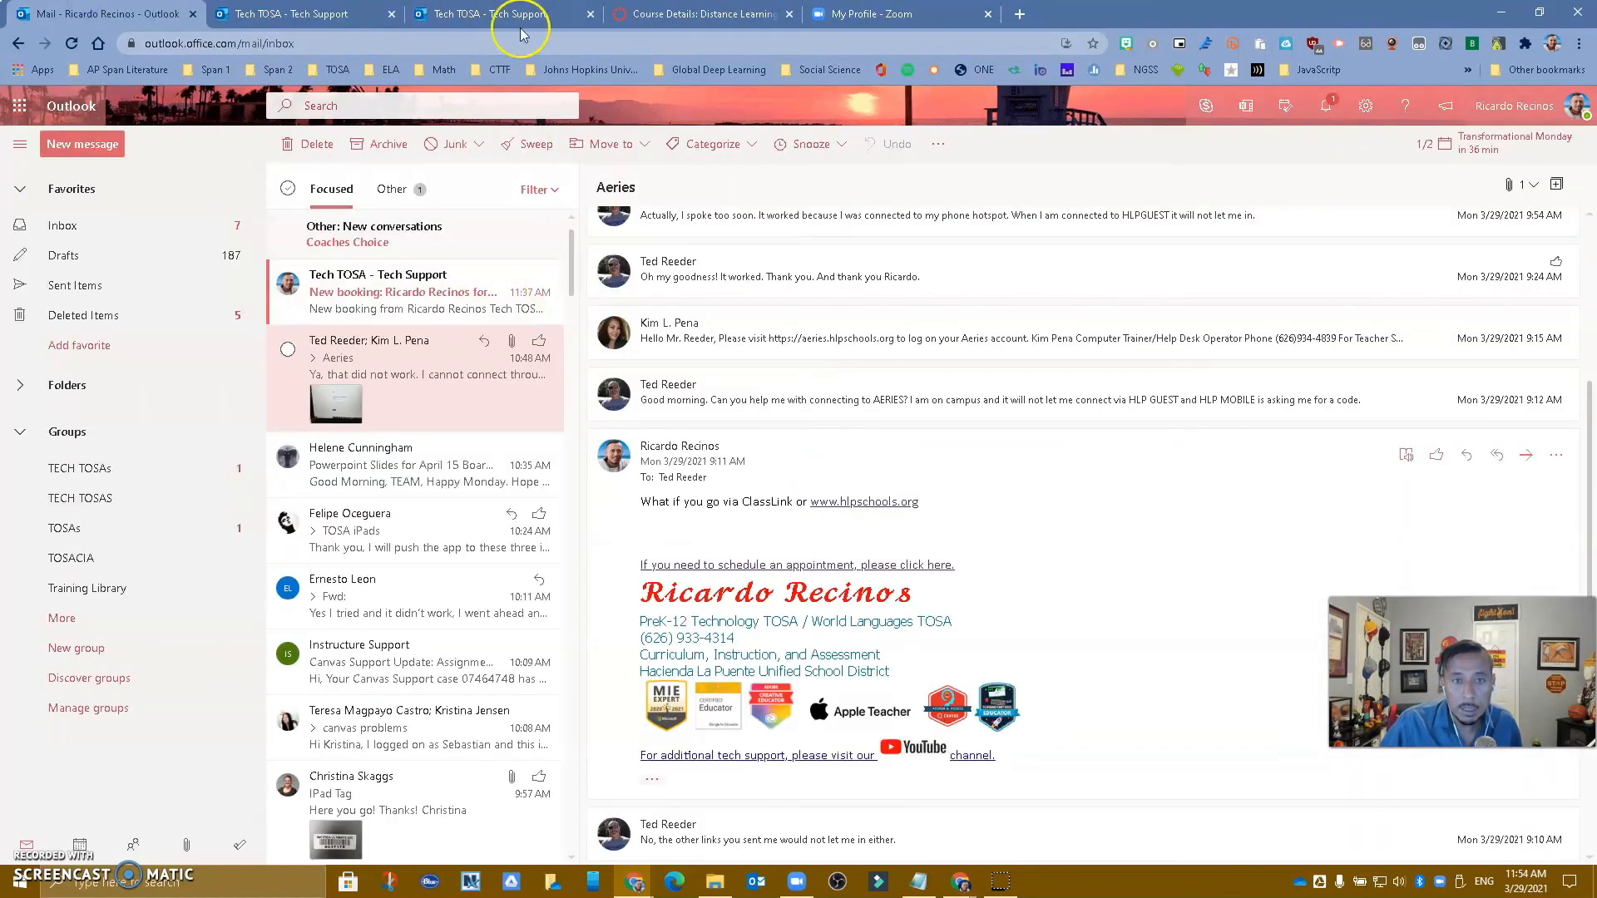
In the Canvas Redirect Tool form, paste the booking page address as URL redirect, enable Show in Course Navigation, and close it without adding the app
{"action": "left_click", "coordinate": [723, 12]}
{"action": "right_click", "coordinate": [753, 468]}
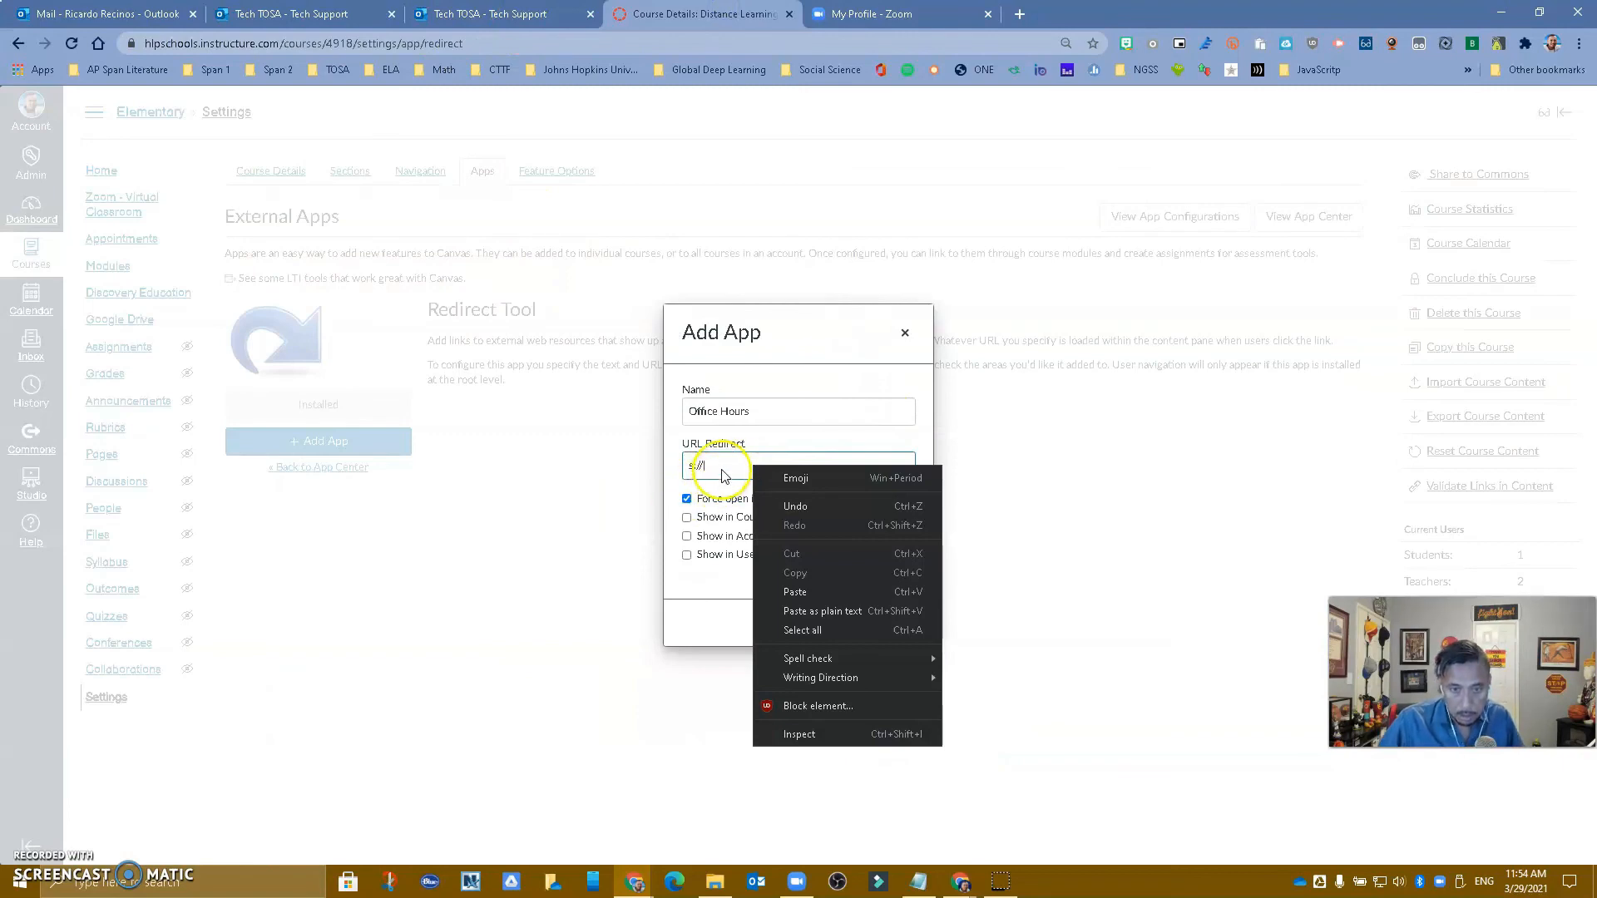
{"action": "left_click", "coordinate": [712, 463]}
{"action": "right_click", "coordinate": [712, 464]}
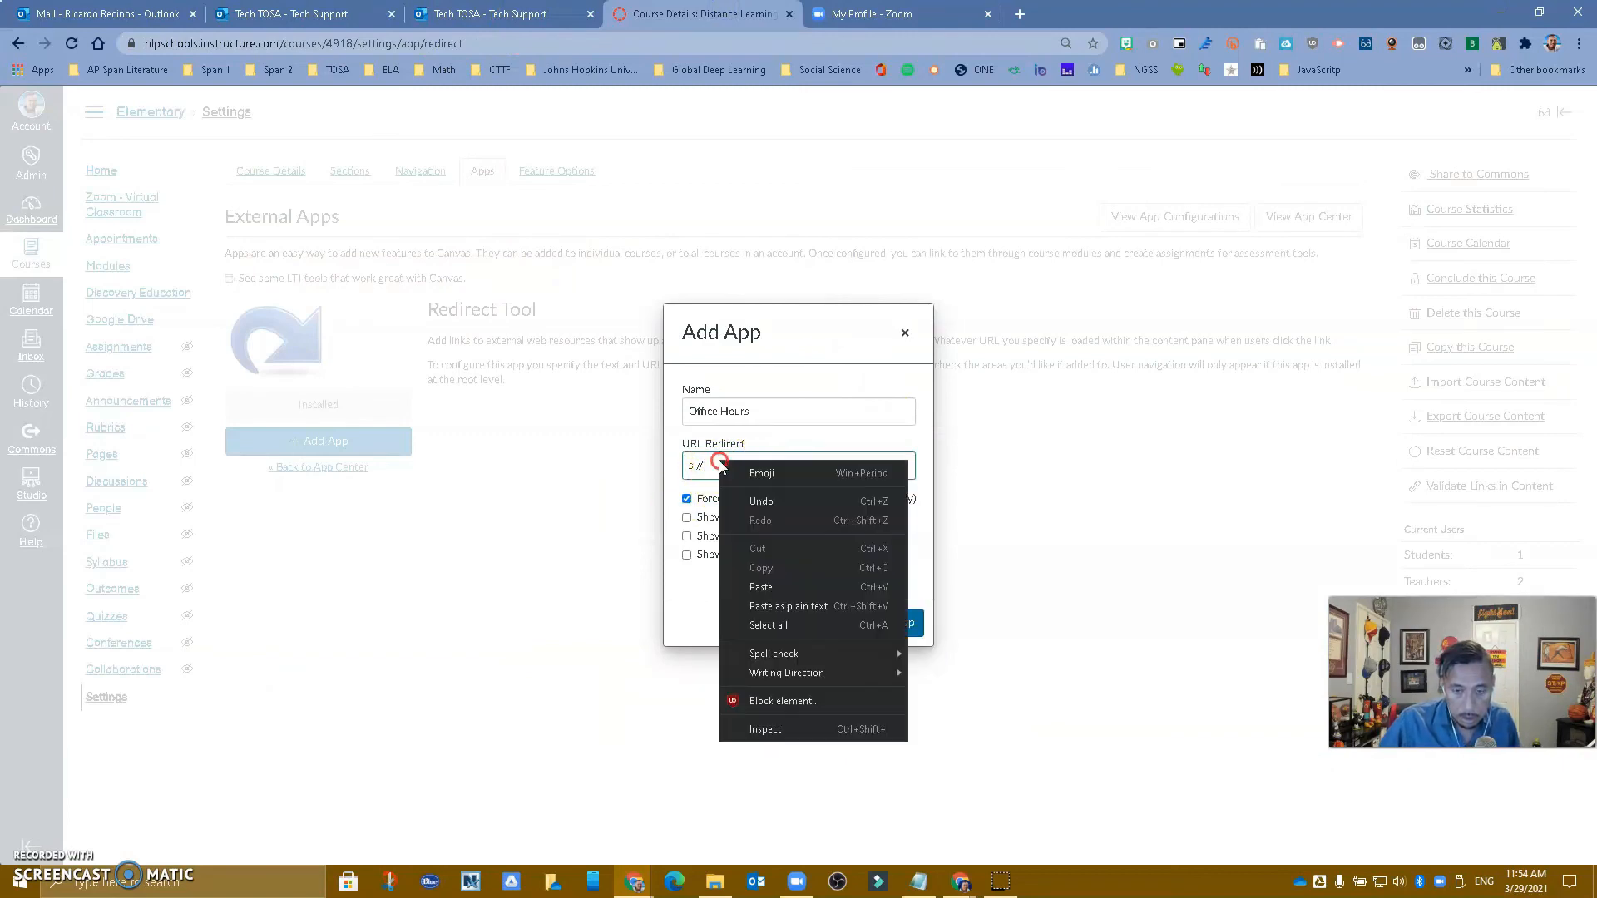
{"action": "left_click", "coordinate": [770, 582]}
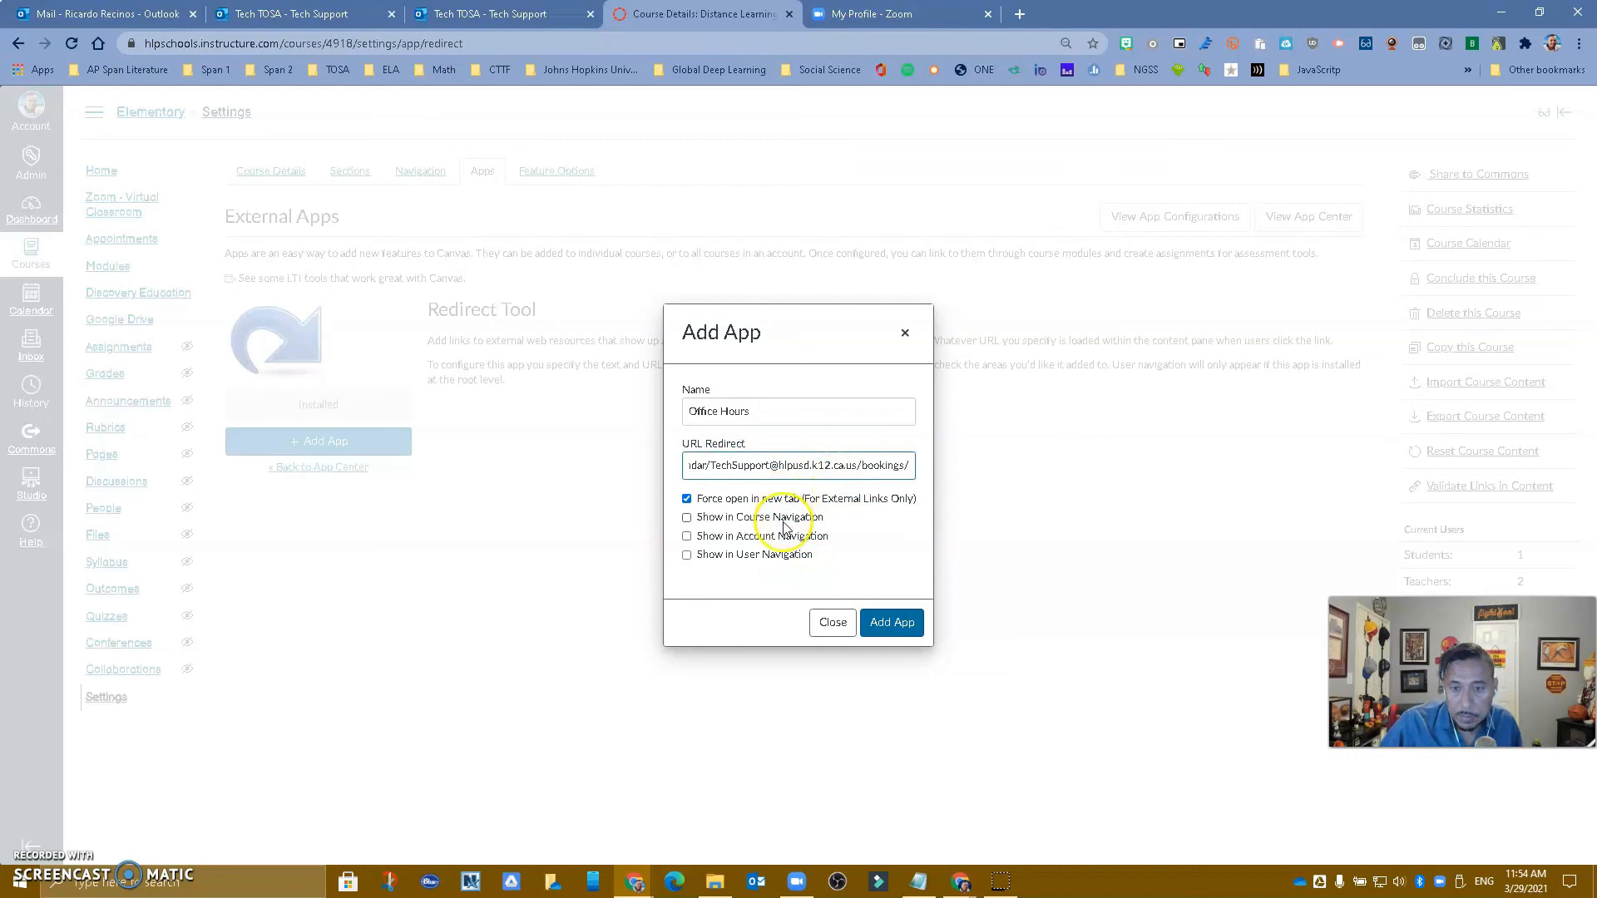
{"action": "left_click", "coordinate": [688, 519]}
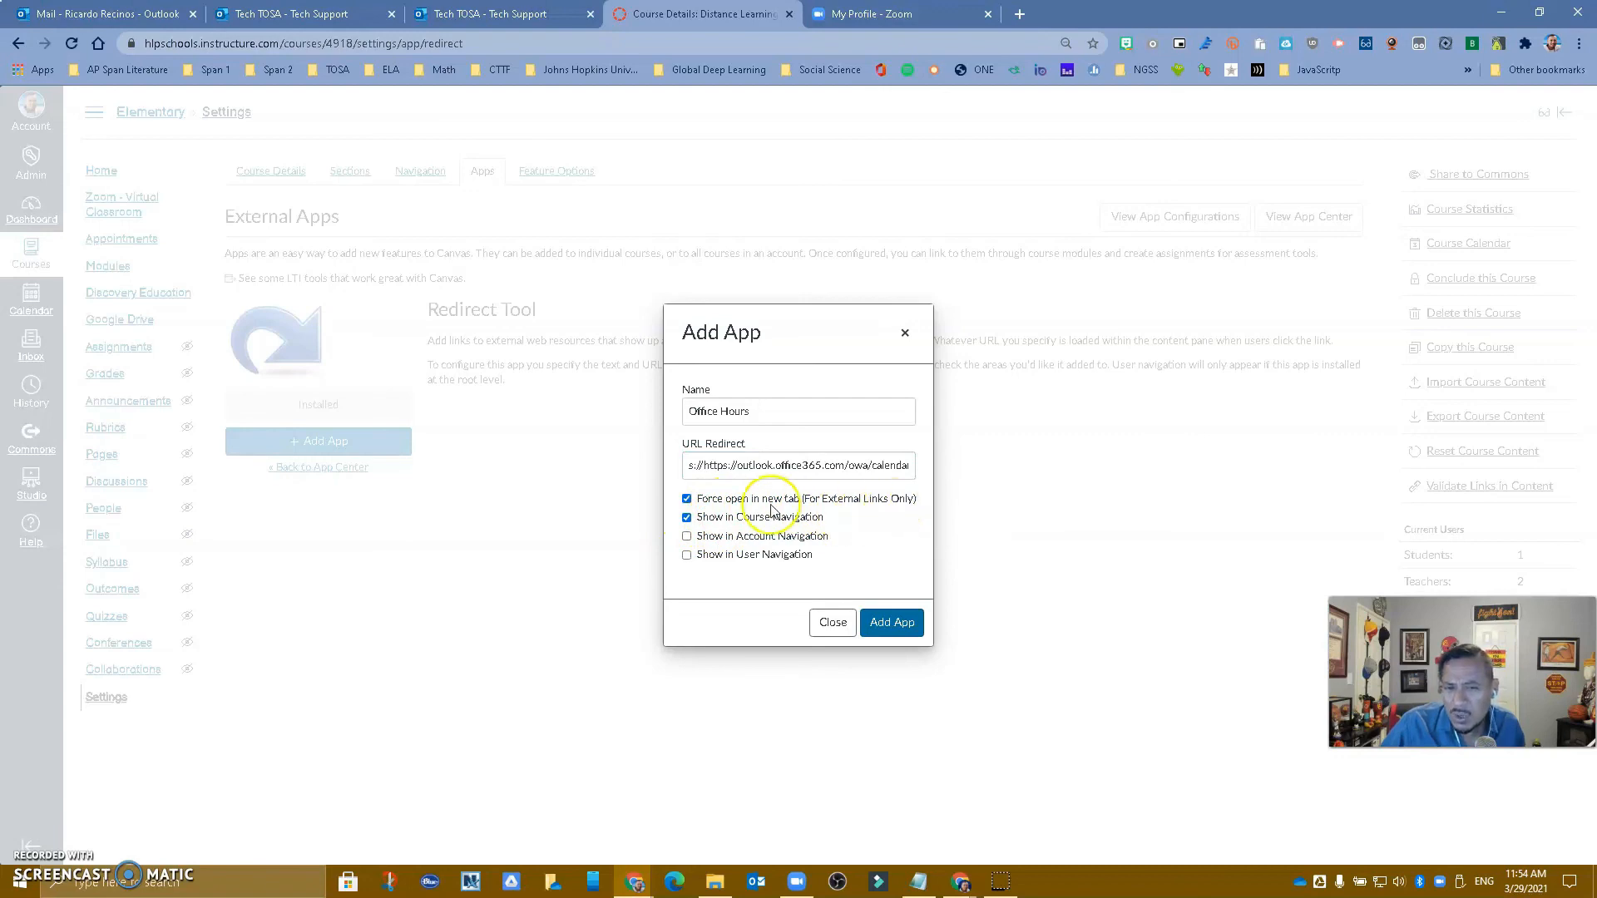
{"action": "left_click", "coordinate": [823, 624]}
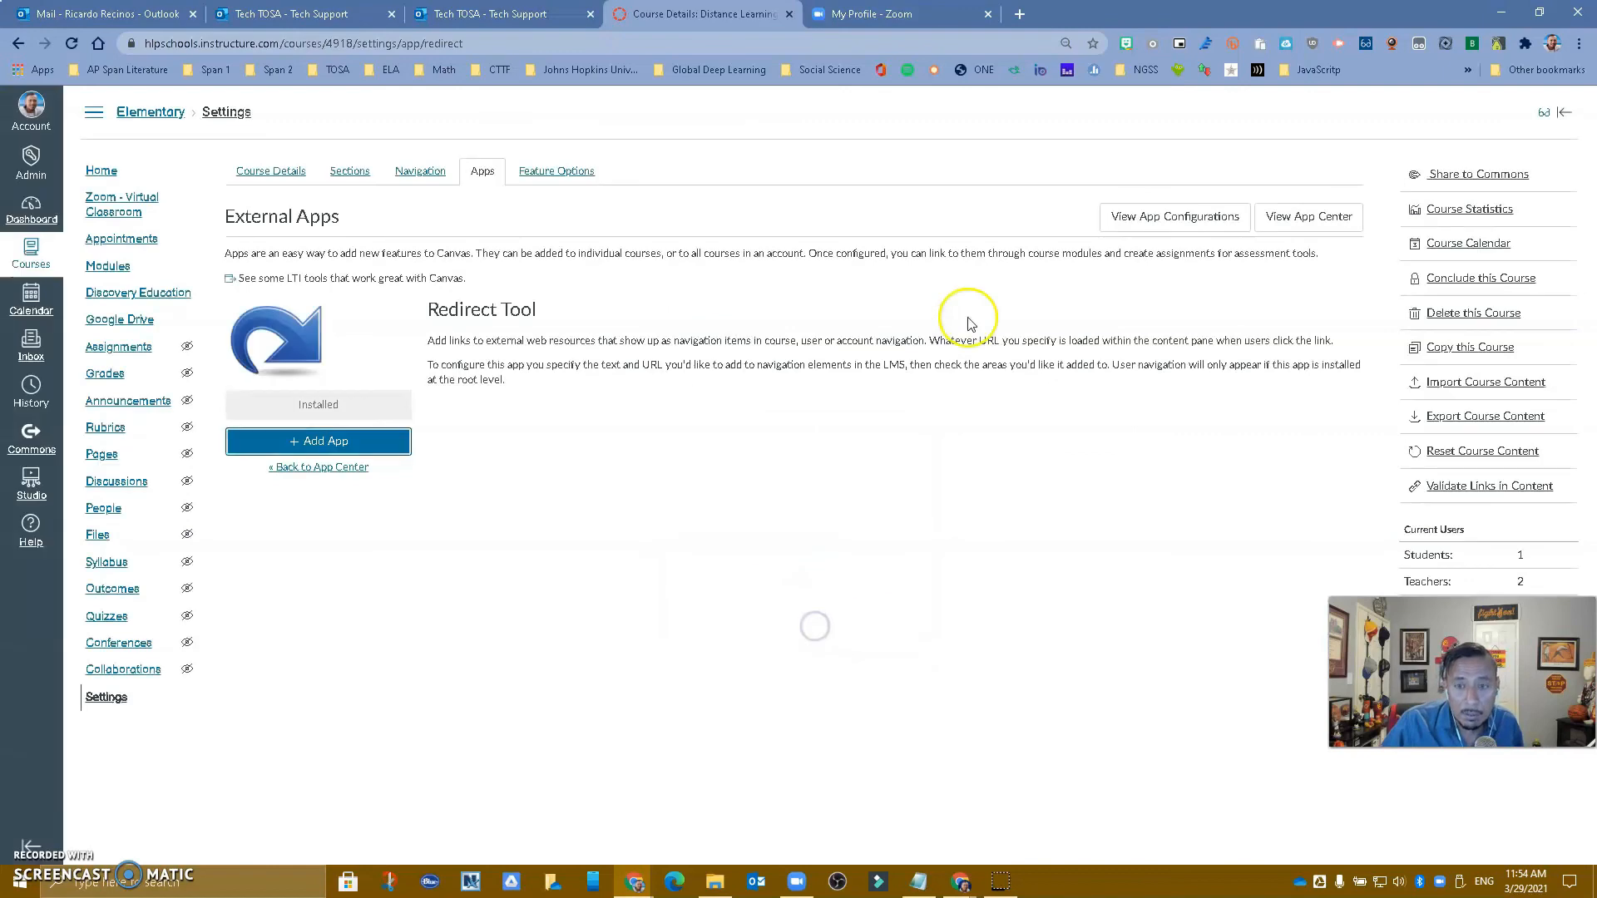
Open the existing Appointments link in the Canvas course navigation
{"action": "left_click", "coordinate": [133, 237]}
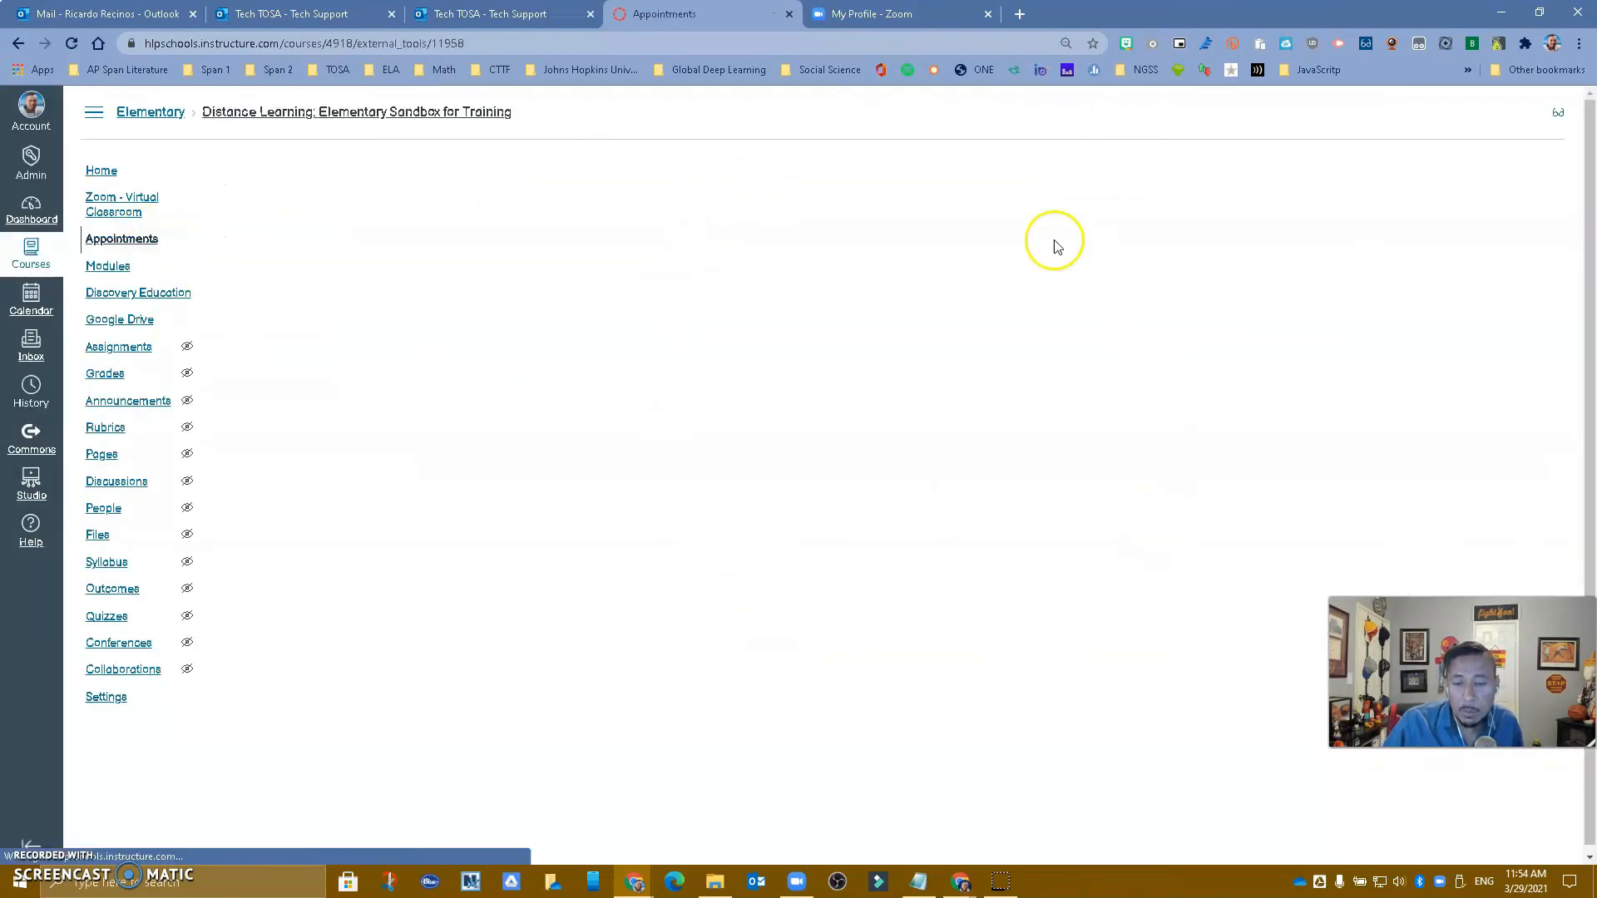